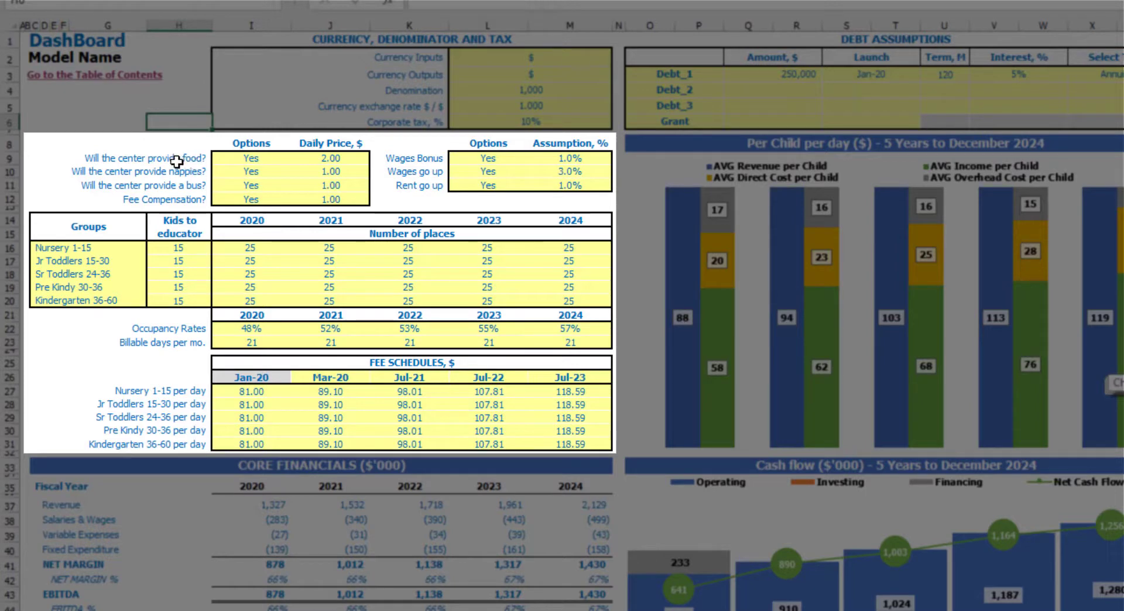
Step: Keep the food provision option at Yes and set the daily food price to 3
{"action": "left_click", "coordinate": [180, 159]}
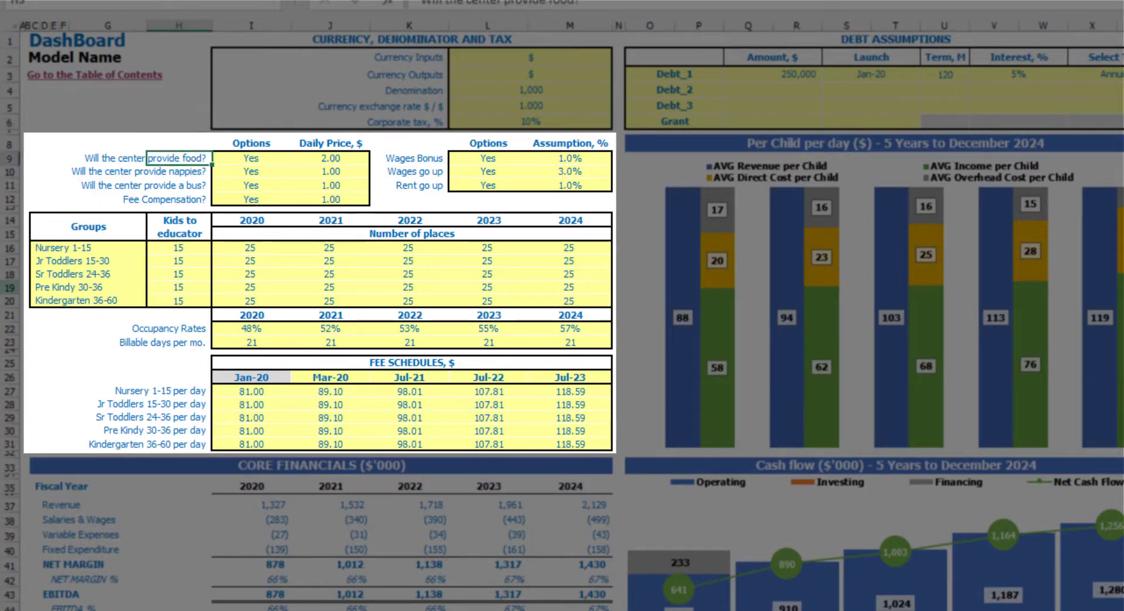
{"action": "left_click", "coordinate": [267, 159]}
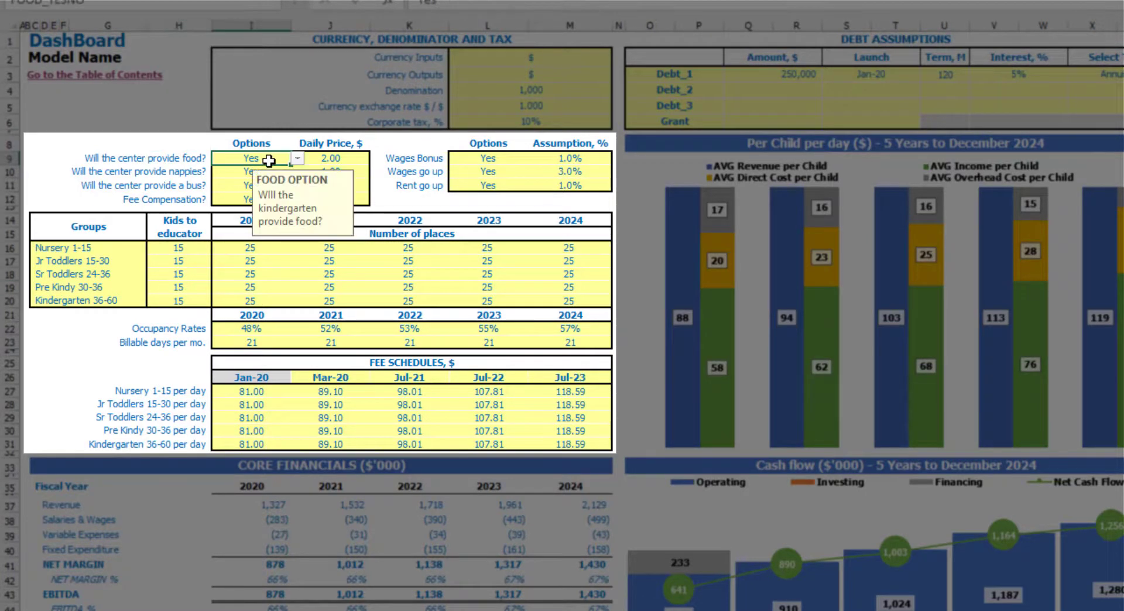
{"action": "left_click", "coordinate": [297, 159]}
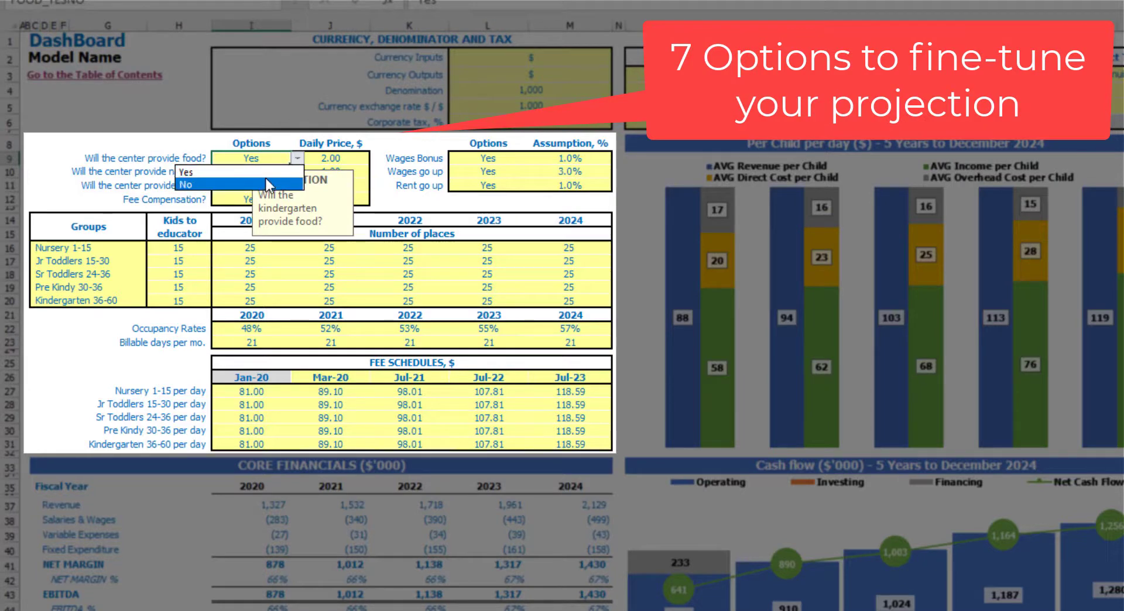
{"action": "left_click", "coordinate": [182, 141]}
{"action": "left_click", "coordinate": [294, 159]}
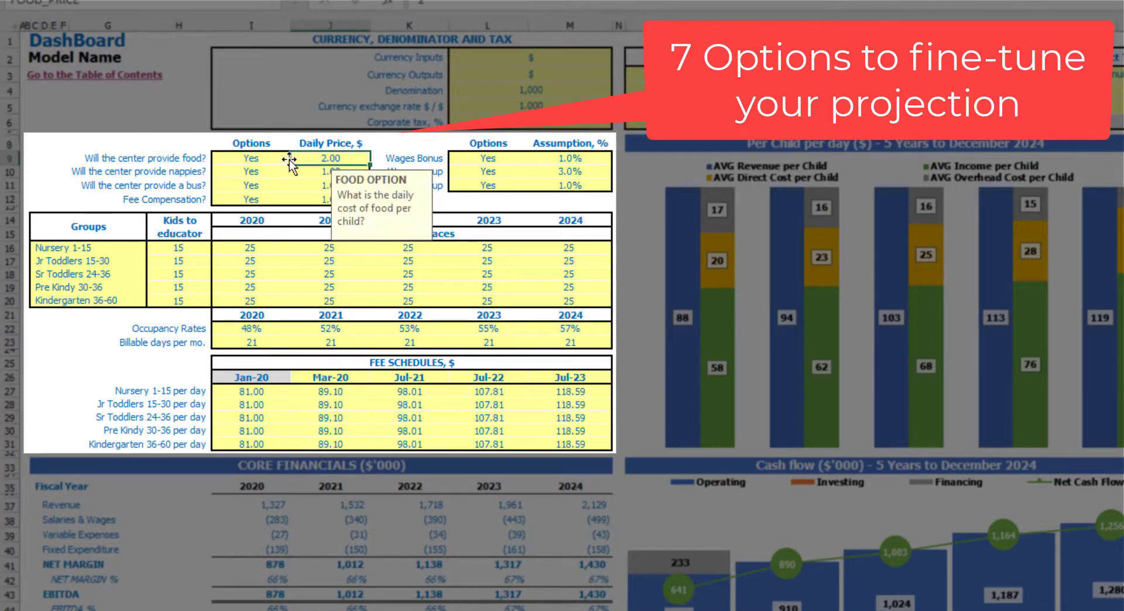
{"action": "left_click", "coordinate": [282, 156]}
{"action": "left_click", "coordinate": [323, 159]}
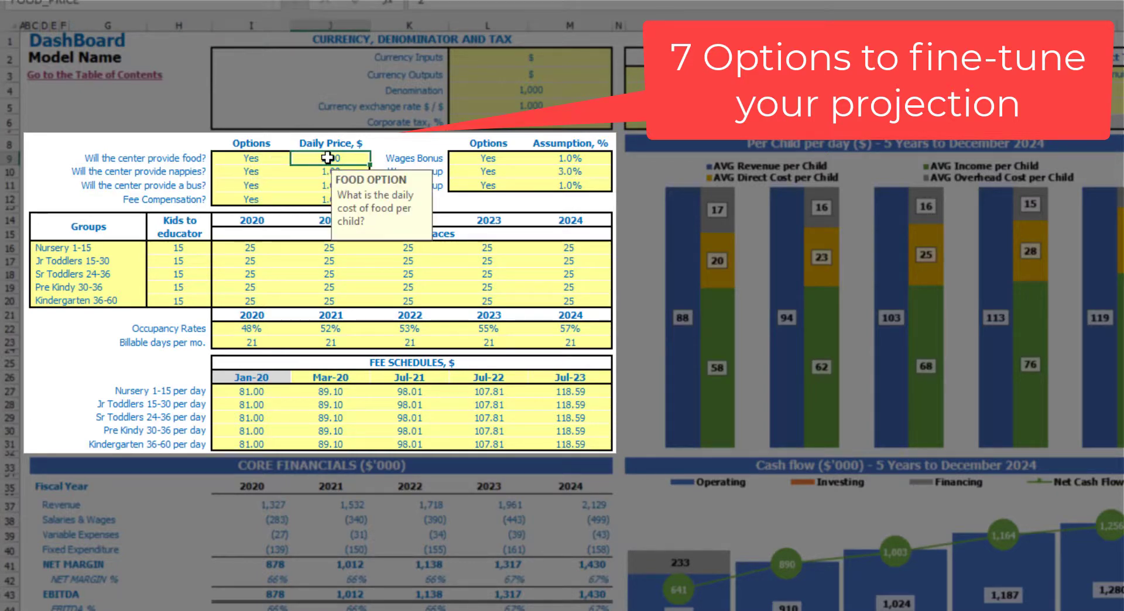
{"action": "type", "text": "3"}
{"action": "key", "text": "Return"}
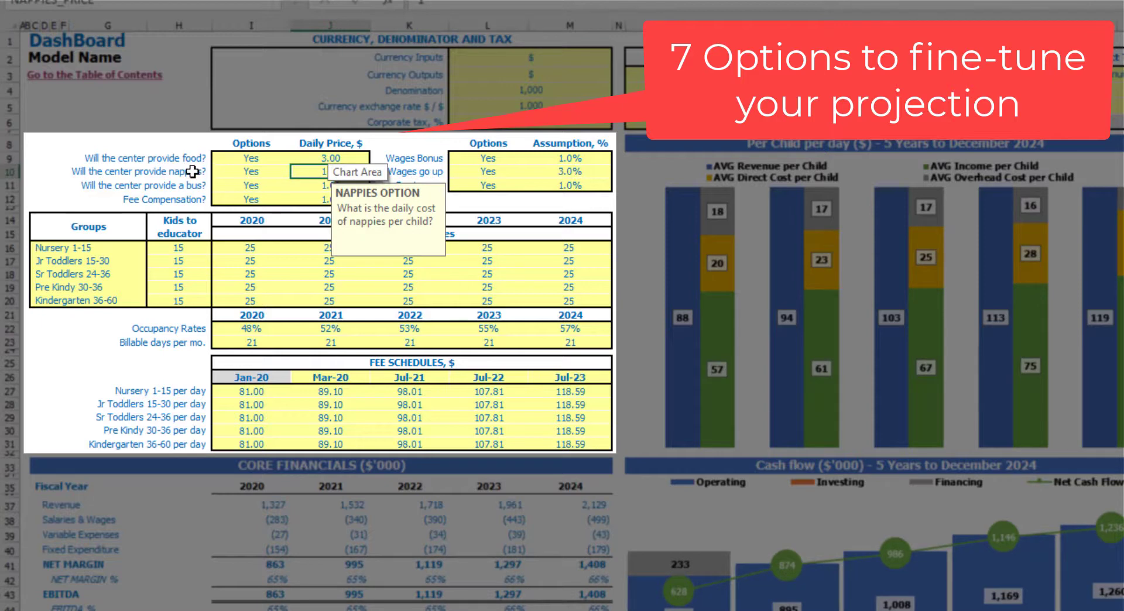
Step: Keep the nappies option at Yes and set the daily prices of nappies and the bus to 2 each
{"action": "left_click", "coordinate": [253, 175]}
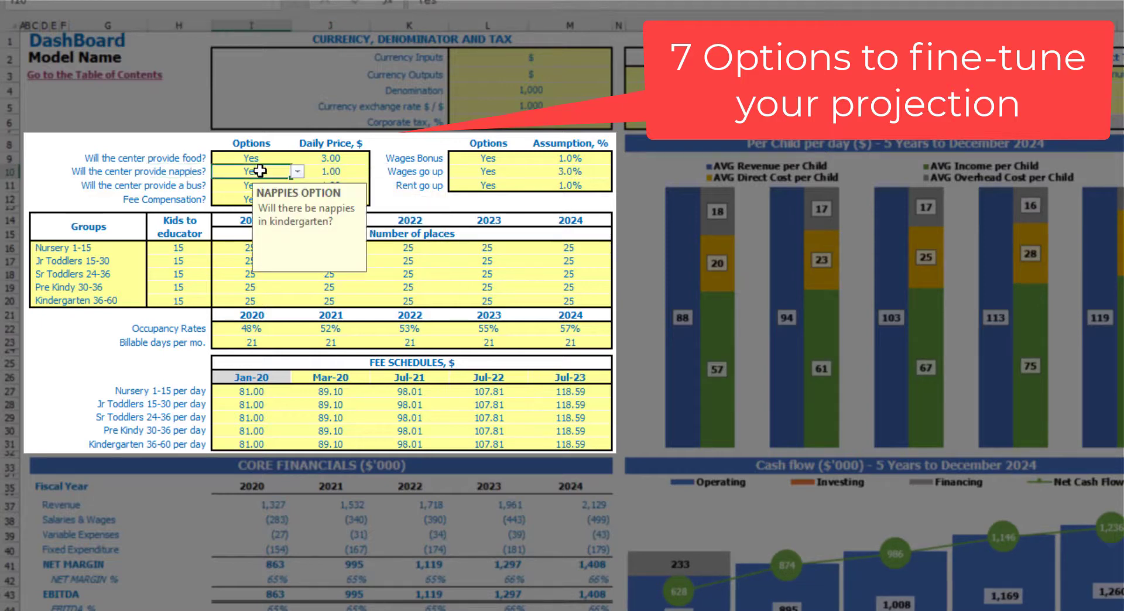
{"action": "left_click", "coordinate": [298, 172]}
{"action": "key", "text": "Escape"}
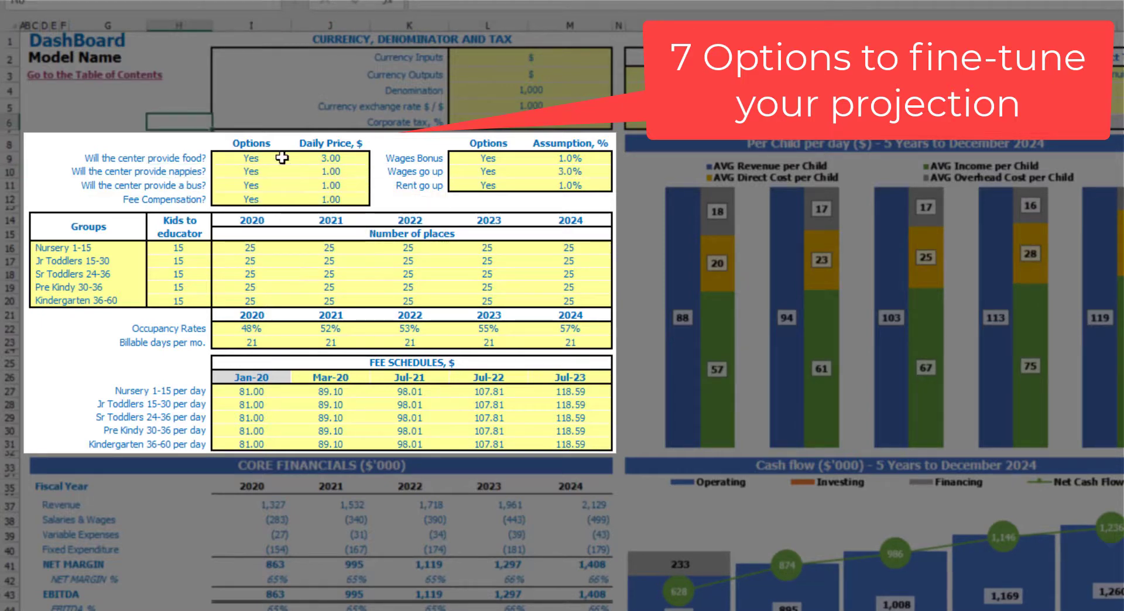
{"action": "left_click", "coordinate": [316, 171]}
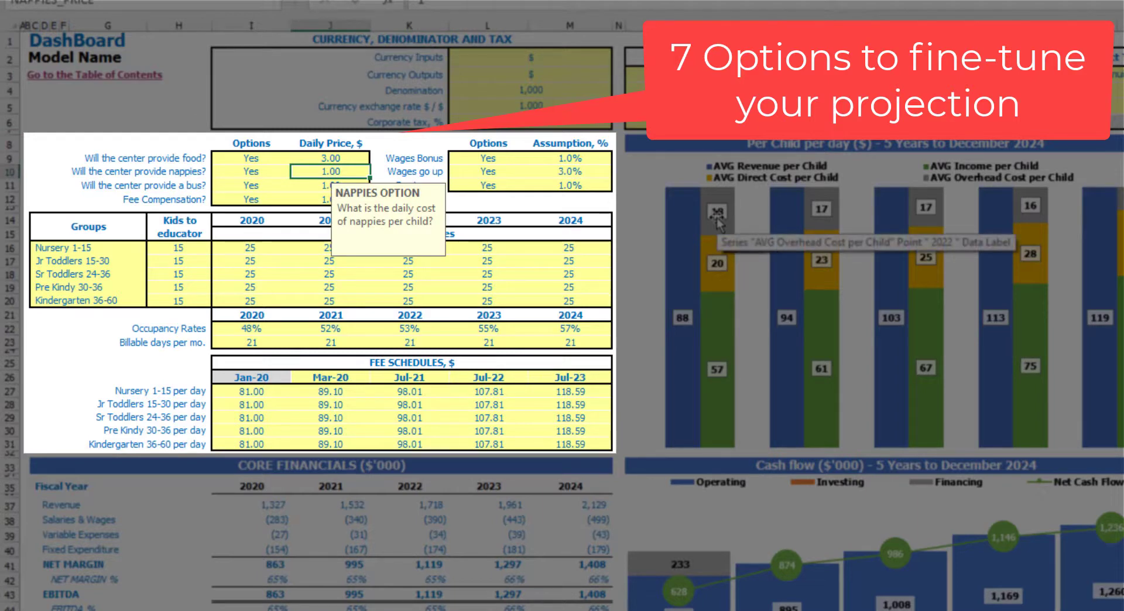
{"action": "type", "text": "2"}
{"action": "key", "text": "Return"}
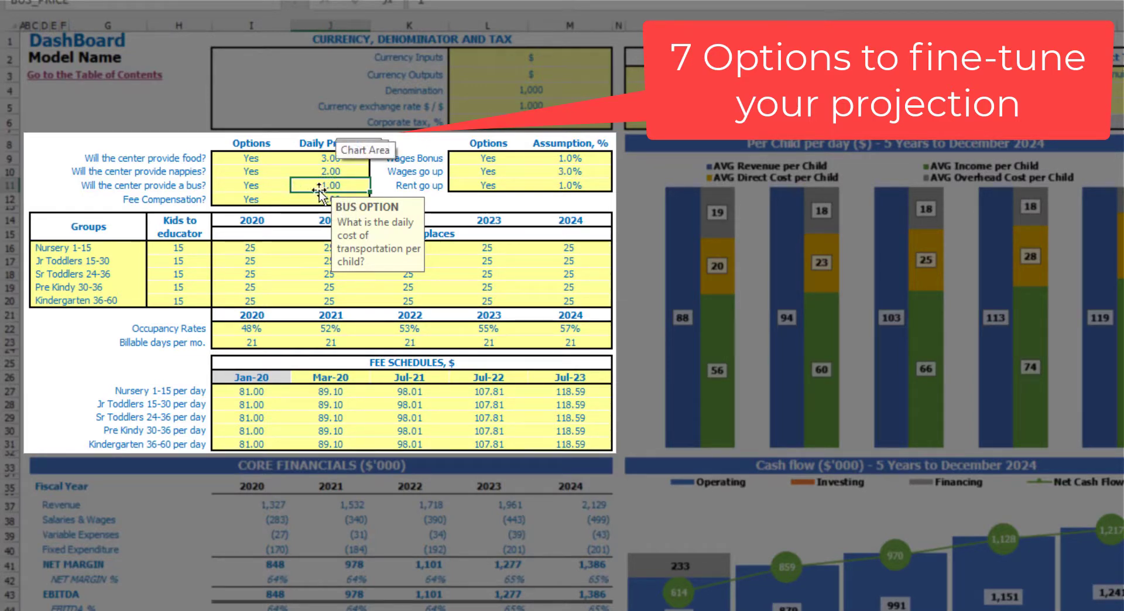
{"action": "type", "text": "2"}
{"action": "key", "text": "Return"}
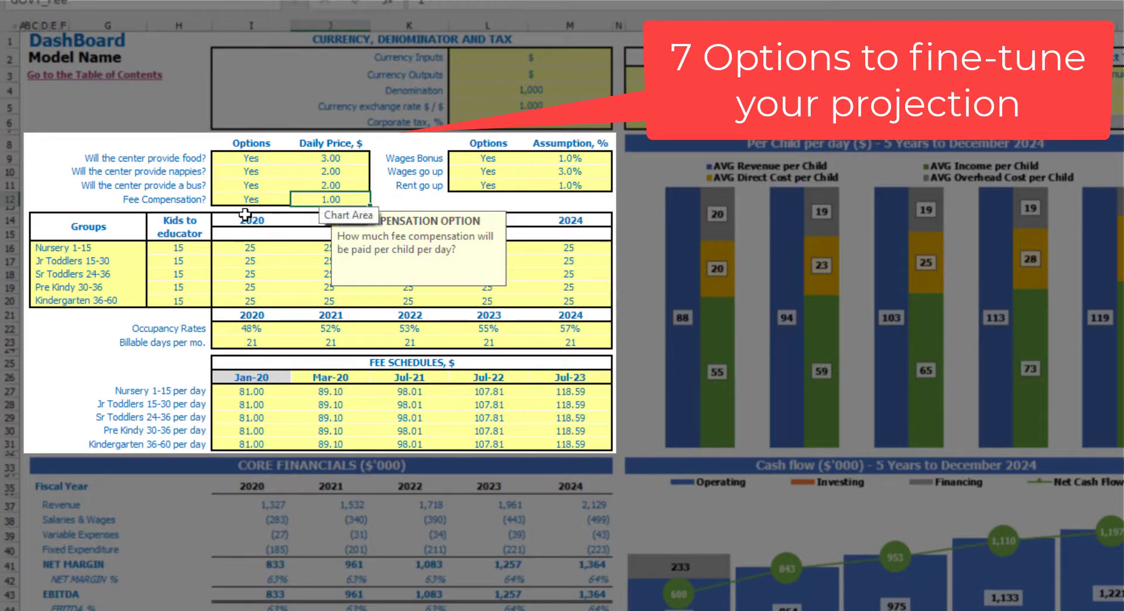
Step: Switch the Fee Compensation option to No and clear its daily price
{"action": "key", "text": "Left"}
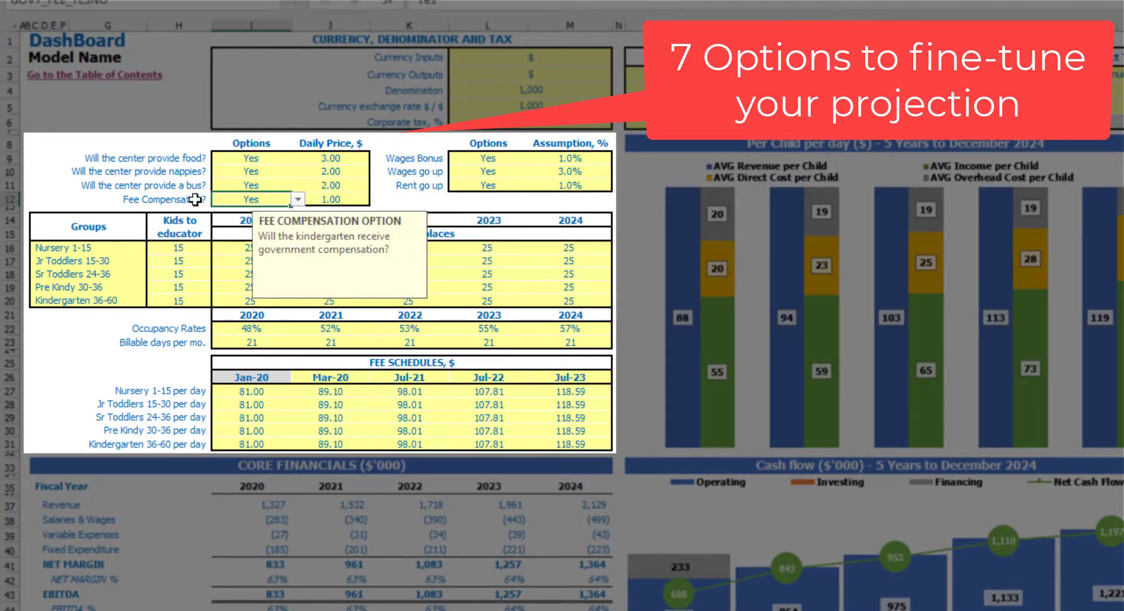
{"action": "left_click", "coordinate": [298, 200]}
{"action": "left_click", "coordinate": [249, 225]}
{"action": "left_click", "coordinate": [345, 197]}
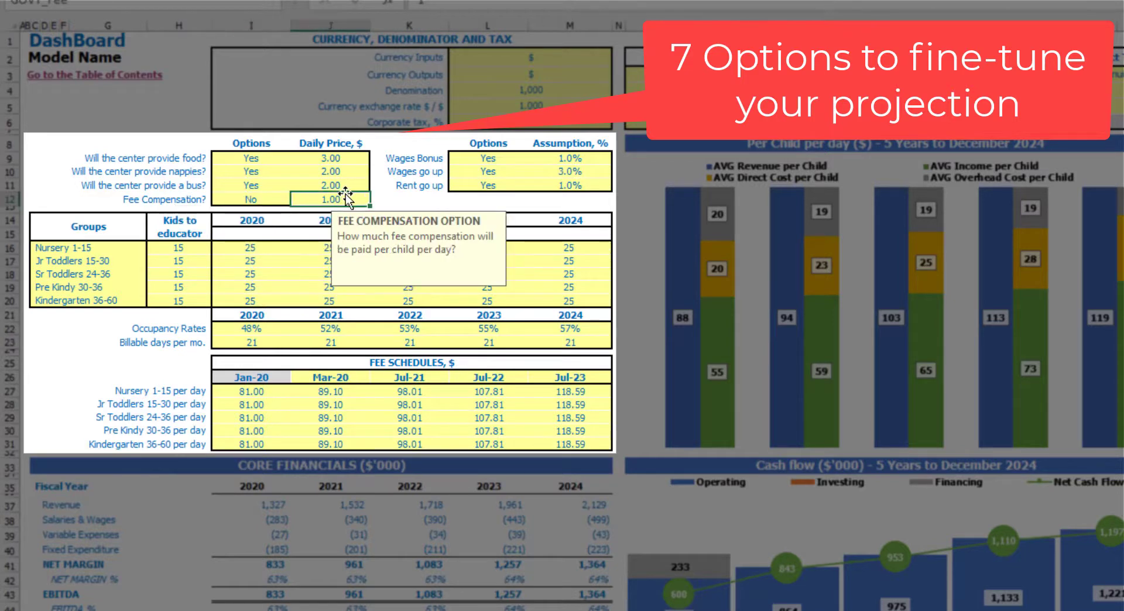
{"action": "key", "text": "Delete"}
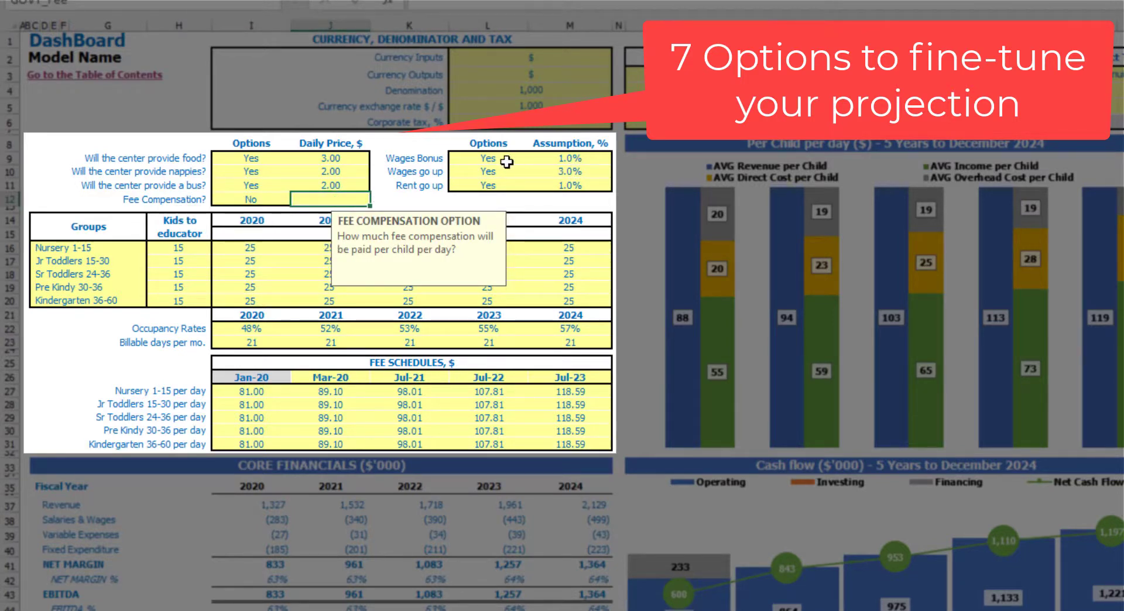
Step: Set the Wages Bonus assumption to 5% and the annual wages growth assumption to 2%
{"action": "left_click", "coordinate": [506, 162]}
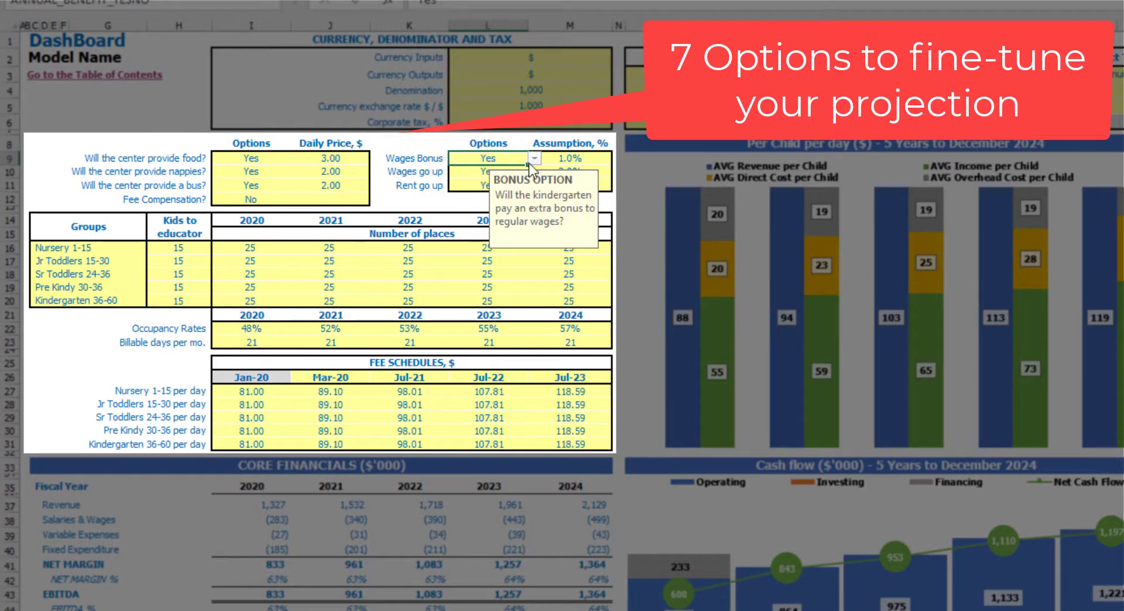
{"action": "left_click", "coordinate": [548, 158]}
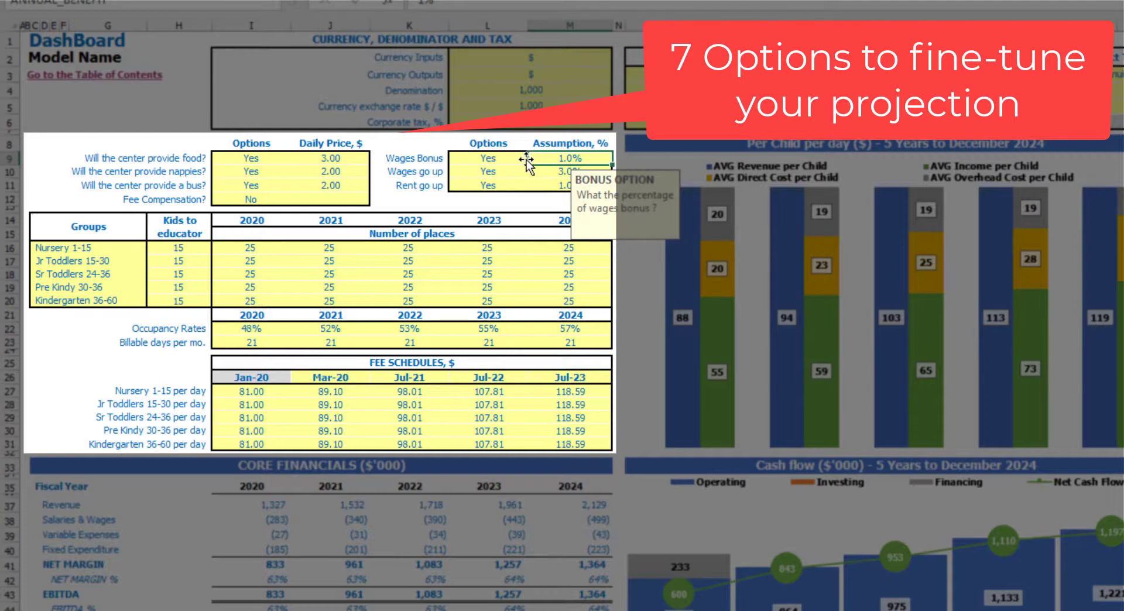
{"action": "type", "text": "5"}
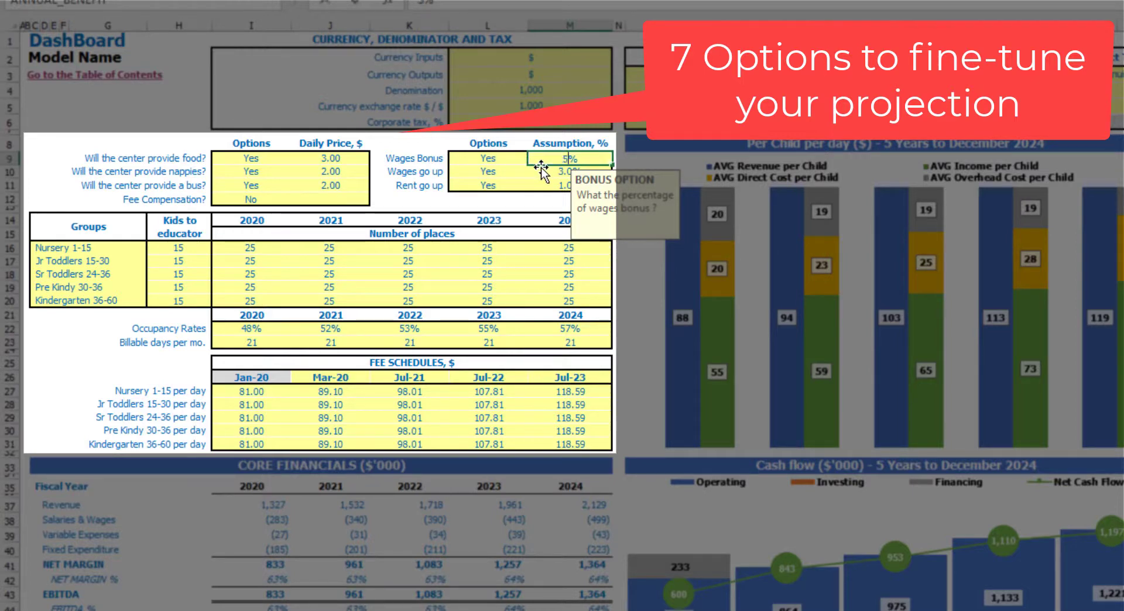
{"action": "key", "text": "Return"}
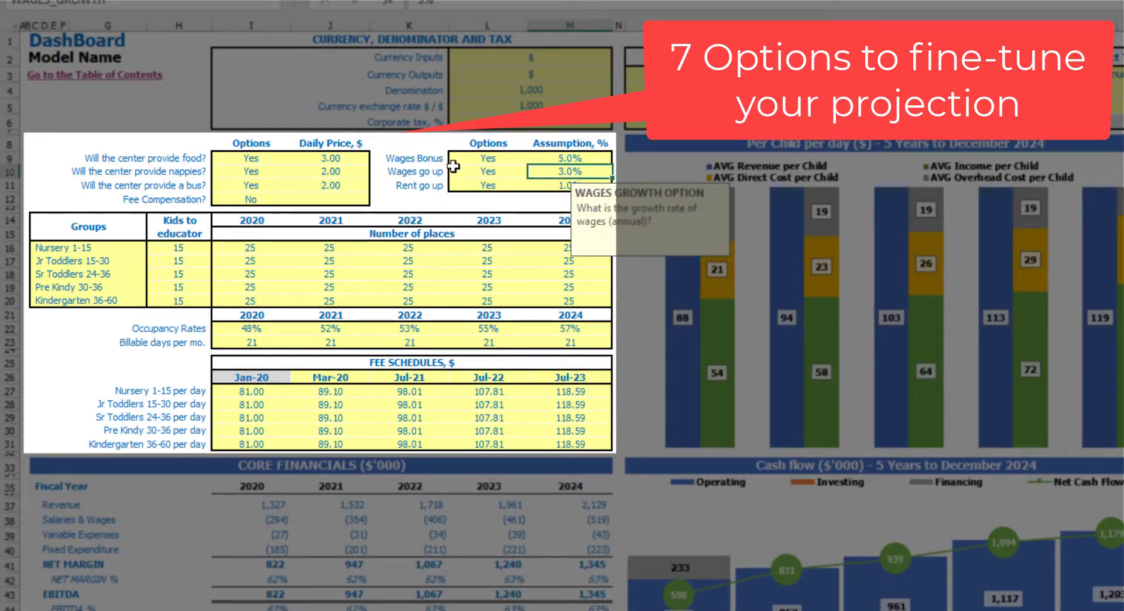
{"action": "left_click", "coordinate": [557, 167]}
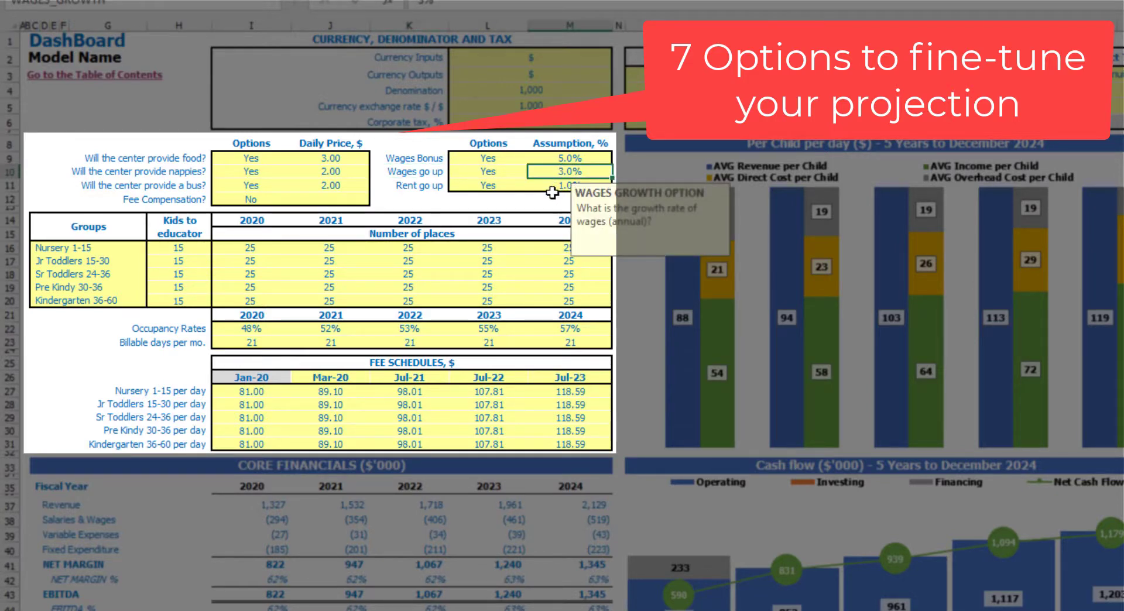
{"action": "key", "text": "Return"}
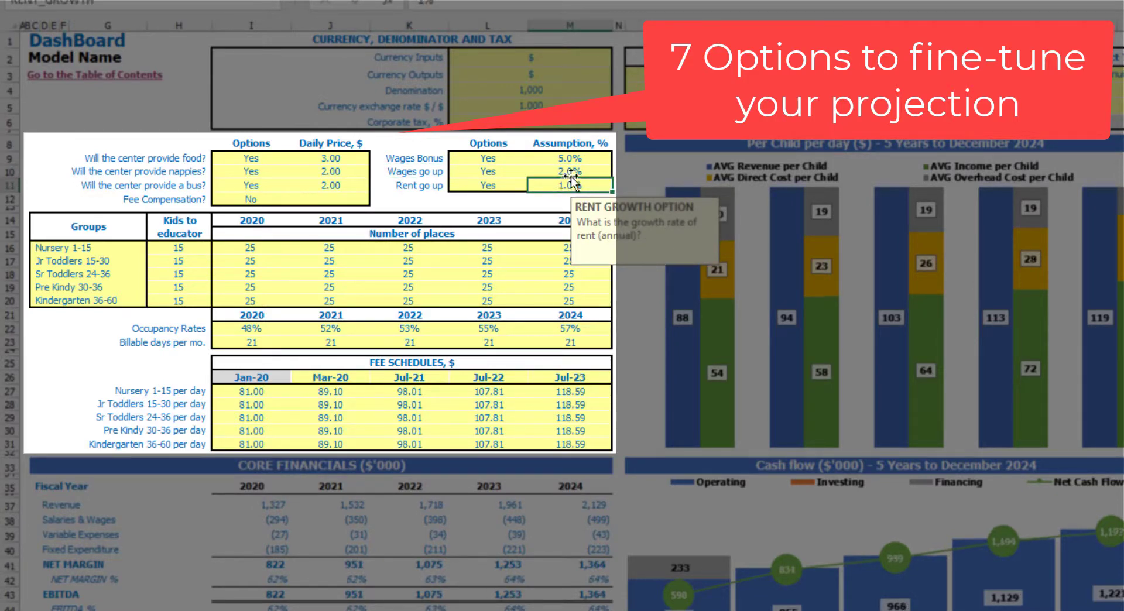
Step: Set the annual growth assumption for rent to 2%
{"action": "left_click", "coordinate": [442, 185]}
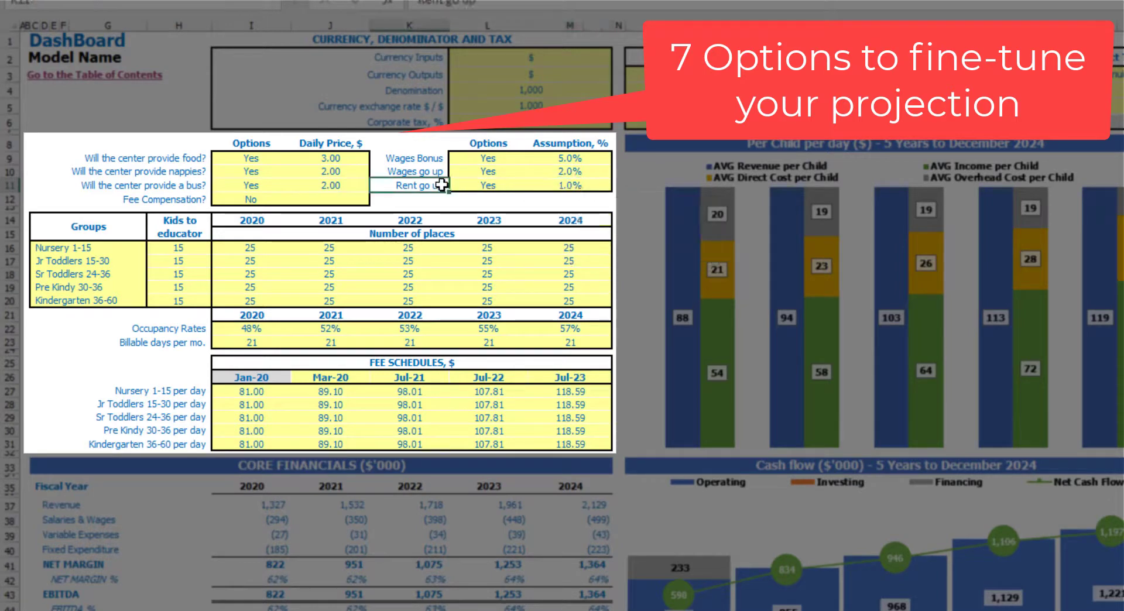
{"action": "left_click", "coordinate": [490, 185]}
{"action": "left_click", "coordinate": [592, 185]}
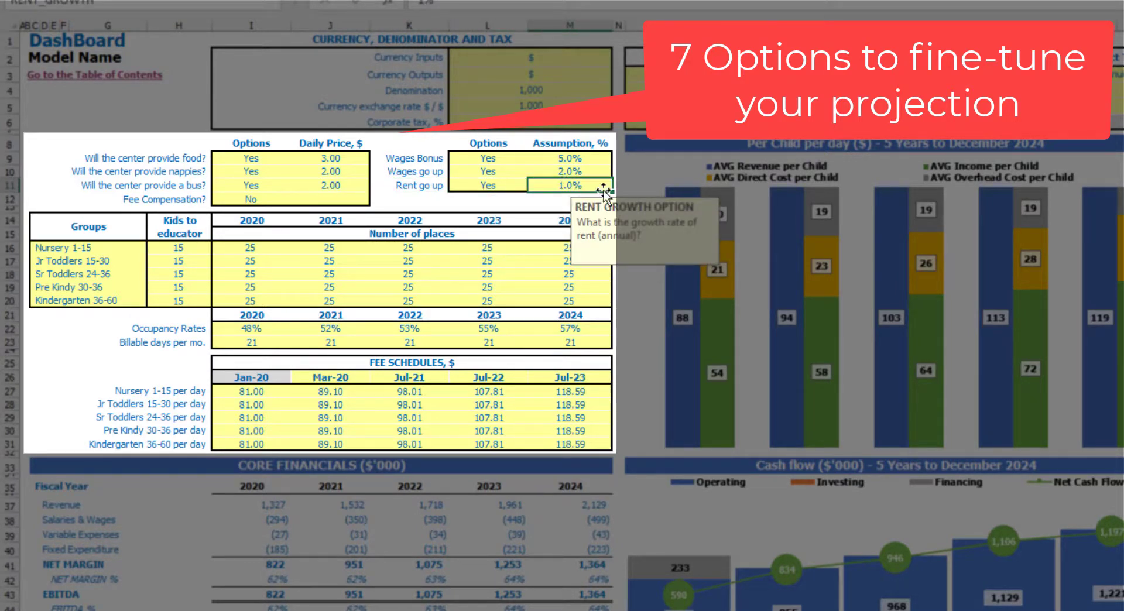
{"action": "type", "text": "2"}
{"action": "key", "text": "Return"}
{"action": "left_click", "coordinate": [603, 189]}
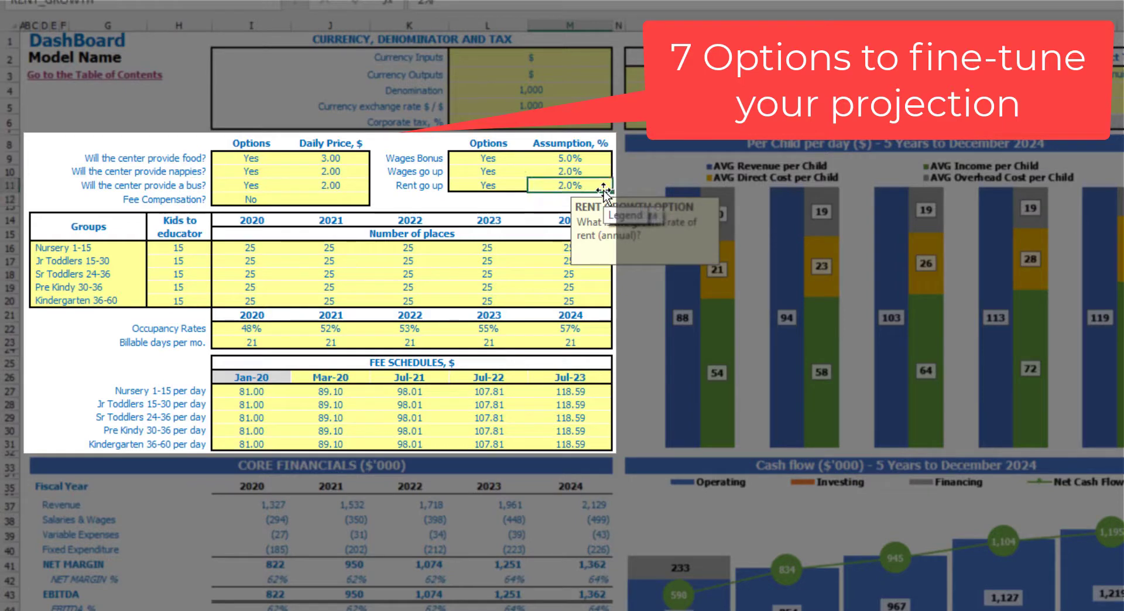
Step: Review the wage and rent assumptions, the daily prices and the list of group names
{"action": "key", "text": "Up"}
{"action": "key", "text": "Up"}
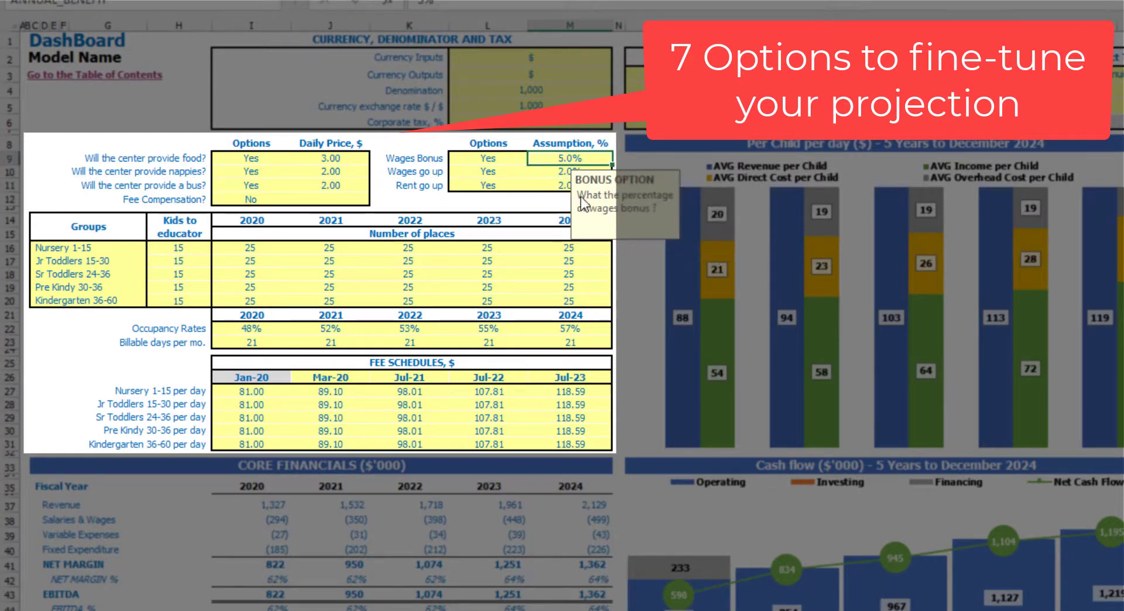
{"action": "key", "text": "Left"}
{"action": "key", "text": "Left"}
{"action": "key", "text": "Left"}
{"action": "key", "text": "Down"}
{"action": "key", "text": "Down"}
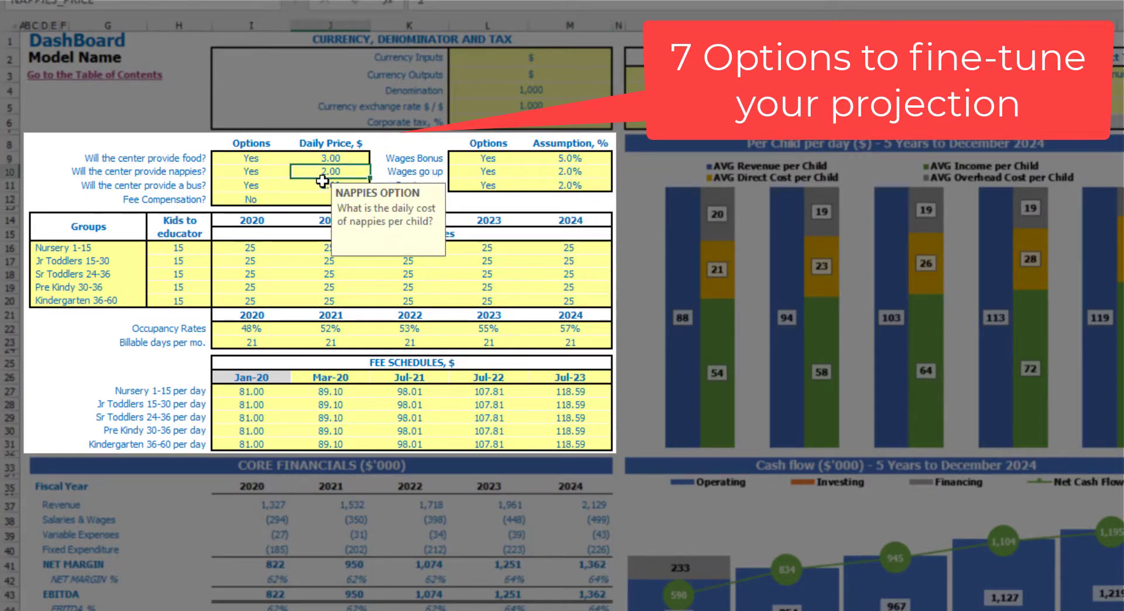
{"action": "key", "text": "Down"}
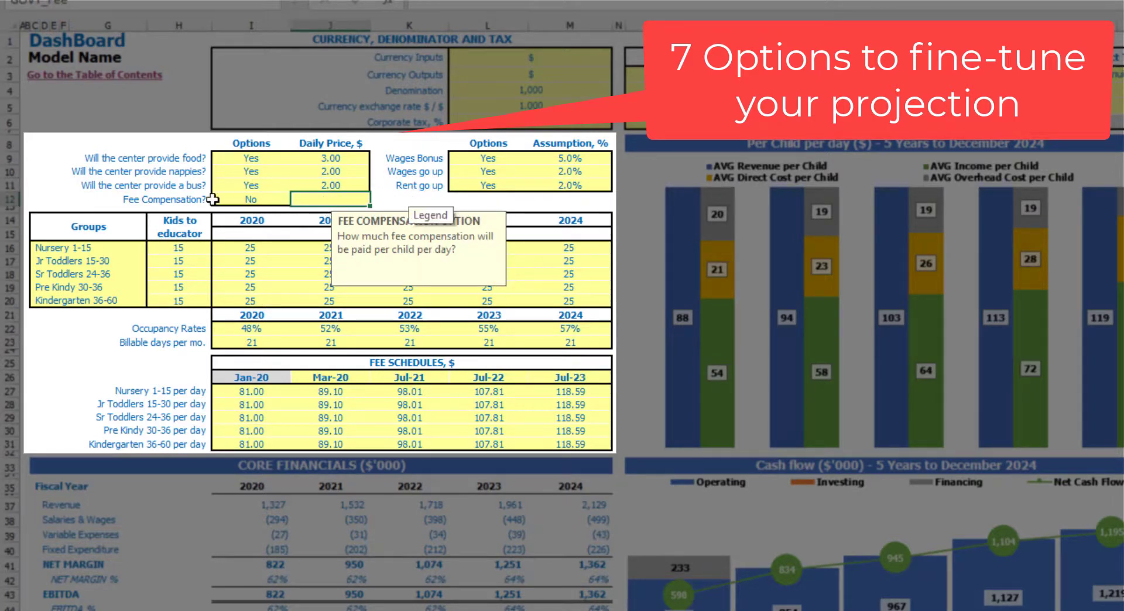
{"action": "left_click", "coordinate": [414, 199]}
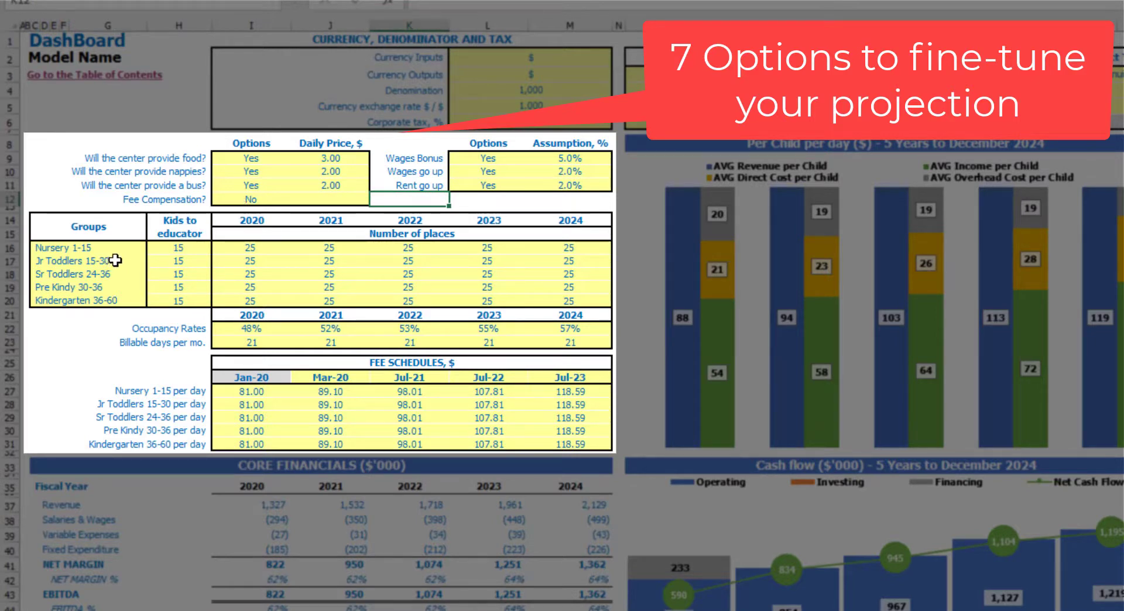
{"action": "left_click_drag", "start_coordinate": [106, 243], "coordinate": [108, 296]}
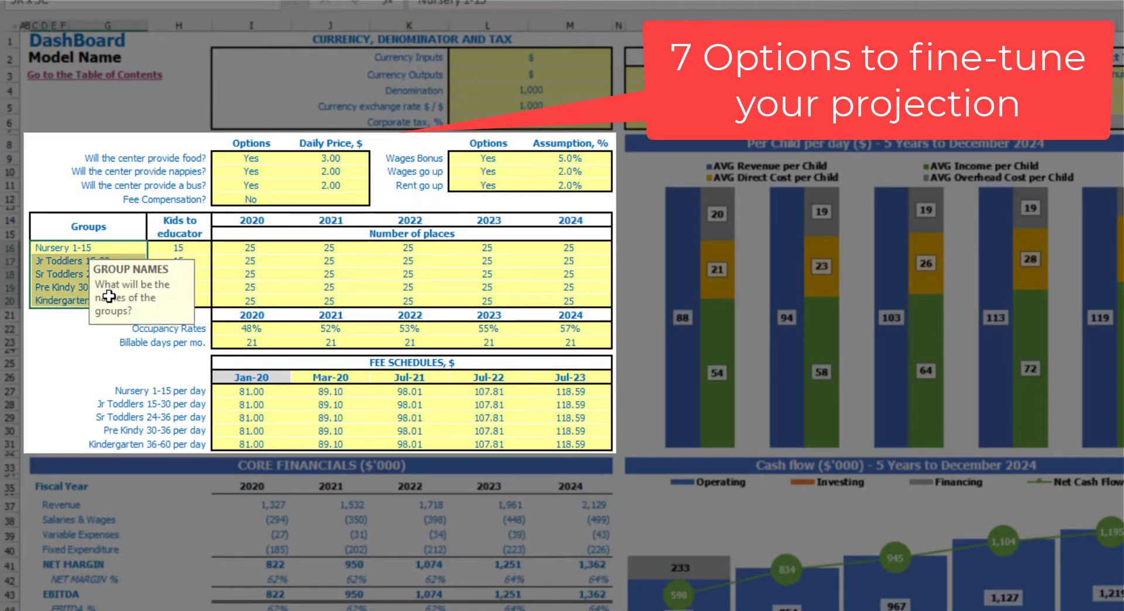
{"action": "left_click", "coordinate": [64, 328]}
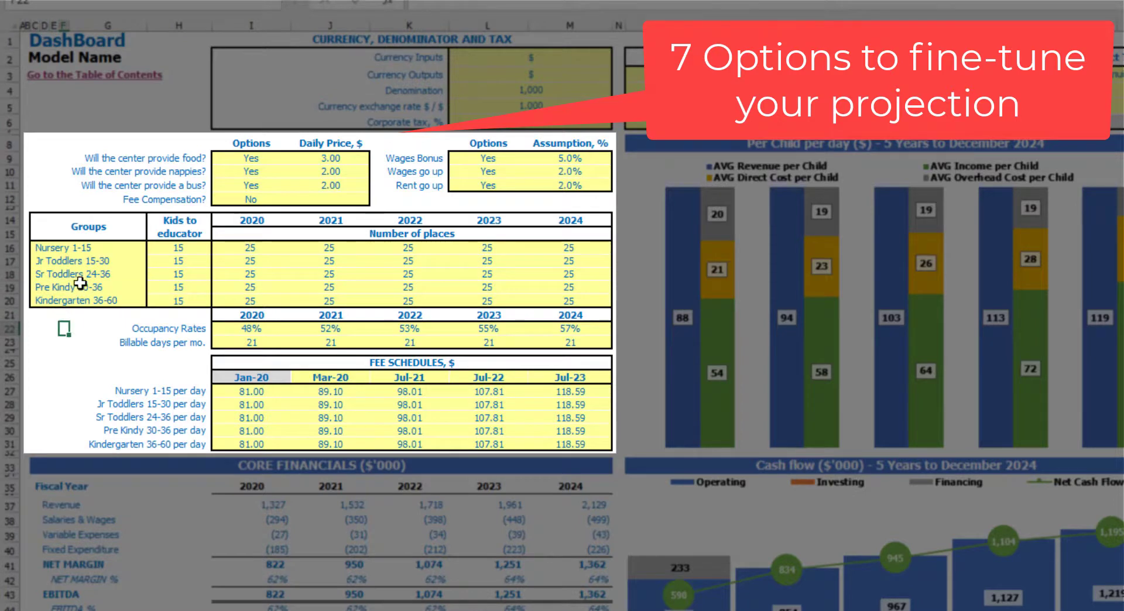
{"action": "left_click_drag", "start_coordinate": [76, 246], "coordinate": [76, 301]}
{"action": "left_click", "coordinate": [60, 339]}
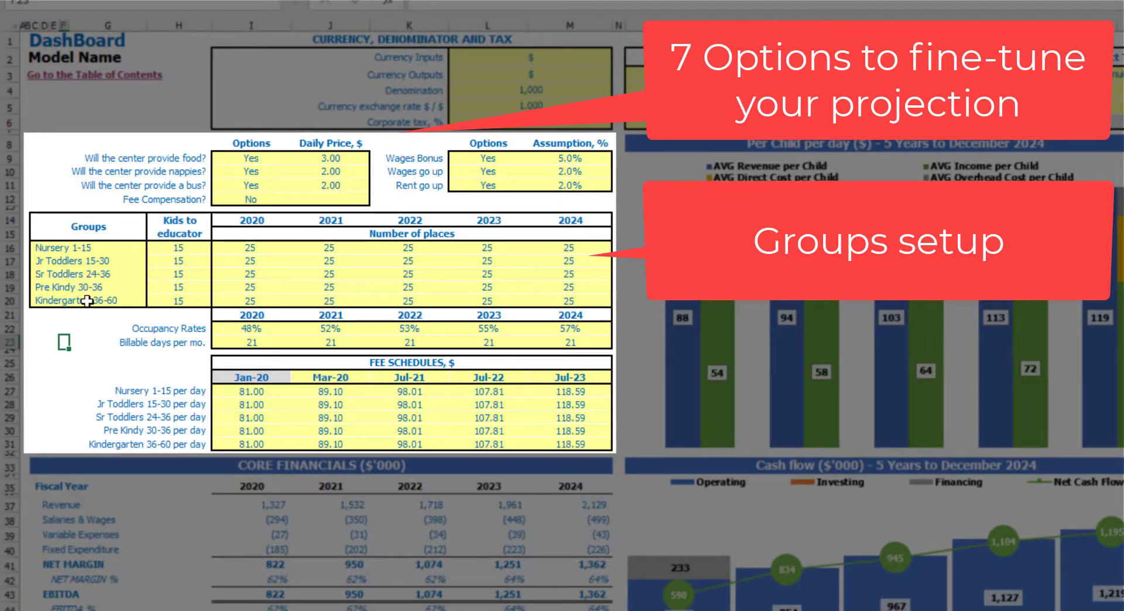
Step: Try renaming the Nursery 1-15 group as "Grop A" and undo the renaming
{"action": "left_click", "coordinate": [82, 249]}
{"action": "type", "text": "Gri"}
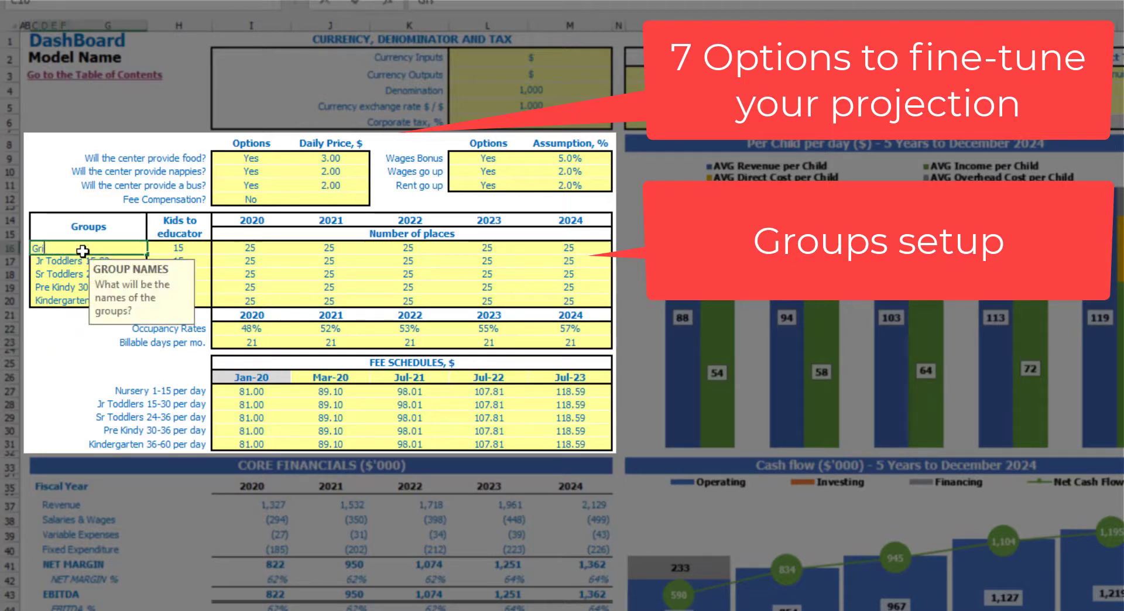
{"action": "type", "text": "p A"}
{"action": "key", "text": "Return"}
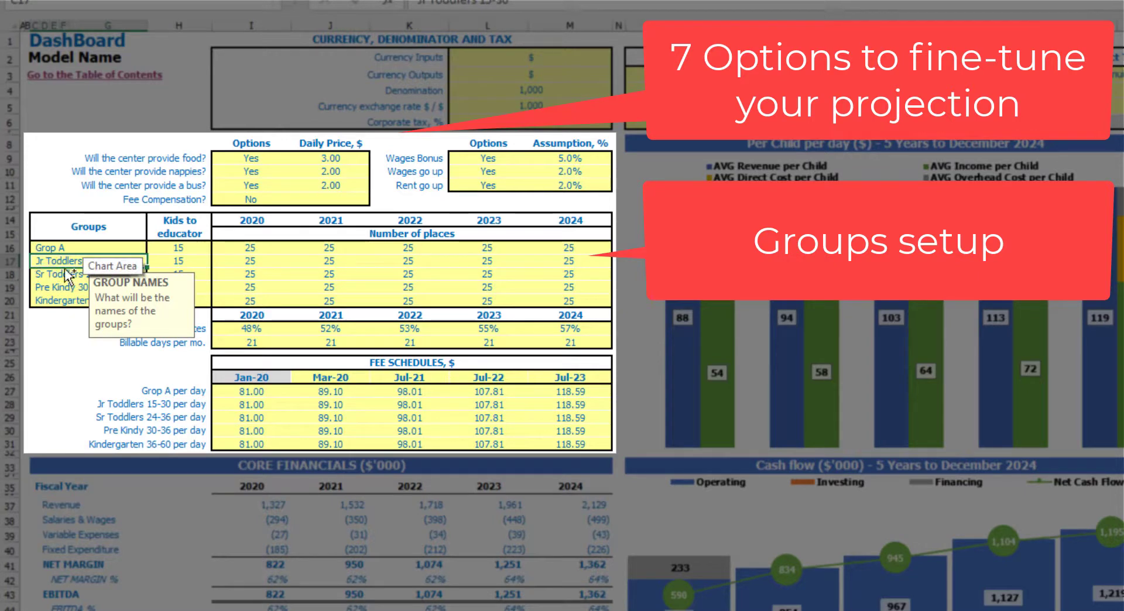
{"action": "key", "text": "ctrl+z"}
{"action": "left_click", "coordinate": [54, 352]}
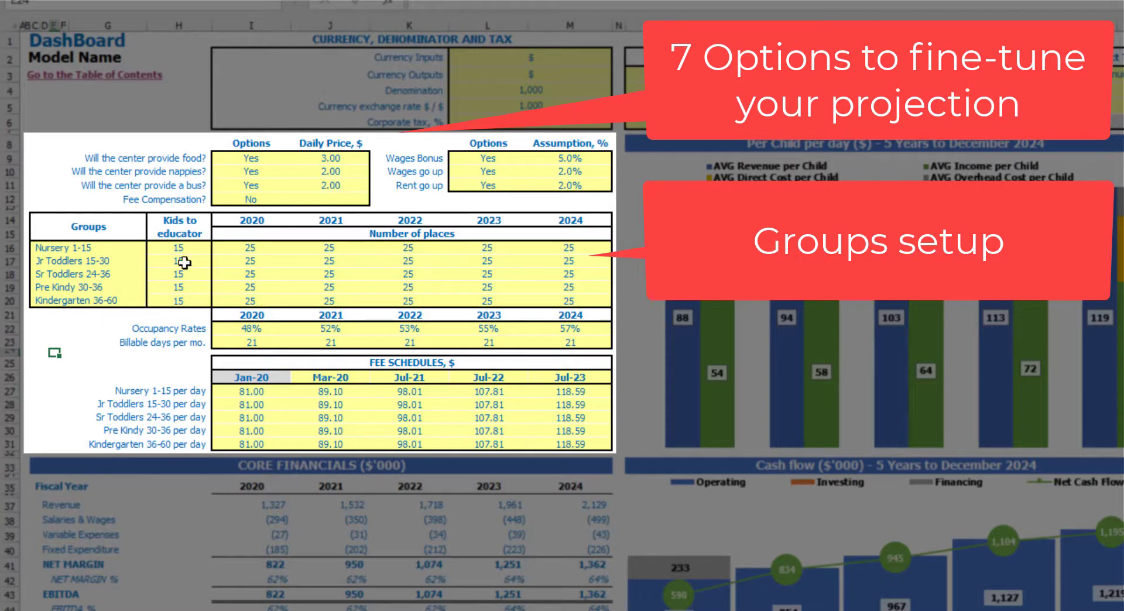
Step: Set the kids-to-educator ratio of the Nursery 1-15 group to 10
{"action": "left_click_drag", "start_coordinate": [178, 248], "coordinate": [179, 300]}
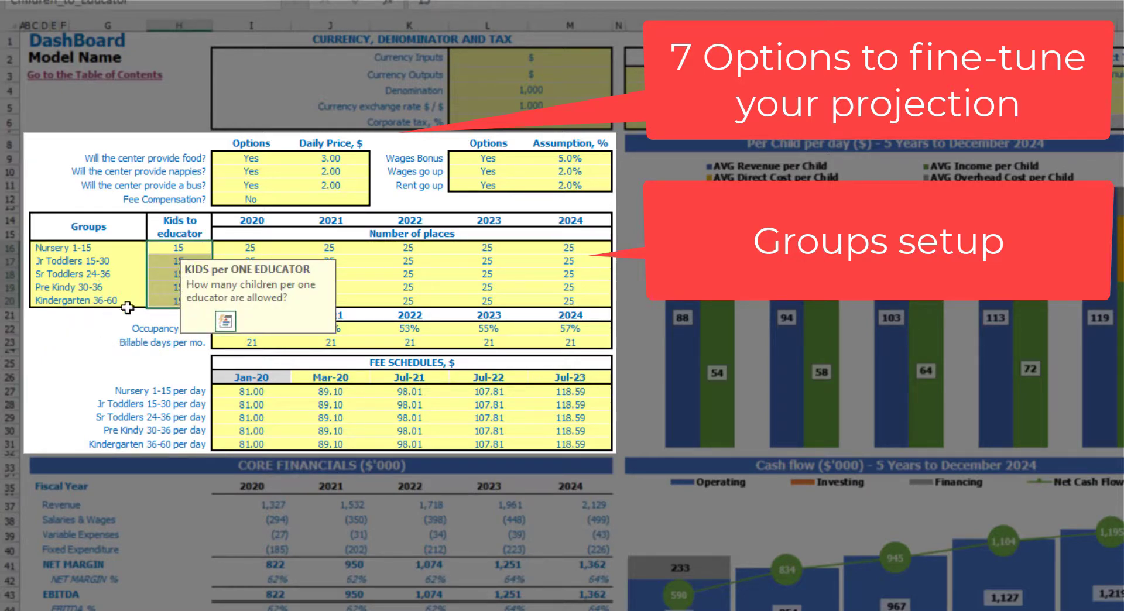
{"action": "left_click", "coordinate": [172, 252]}
{"action": "type", "text": "10"}
{"action": "key", "text": "Return"}
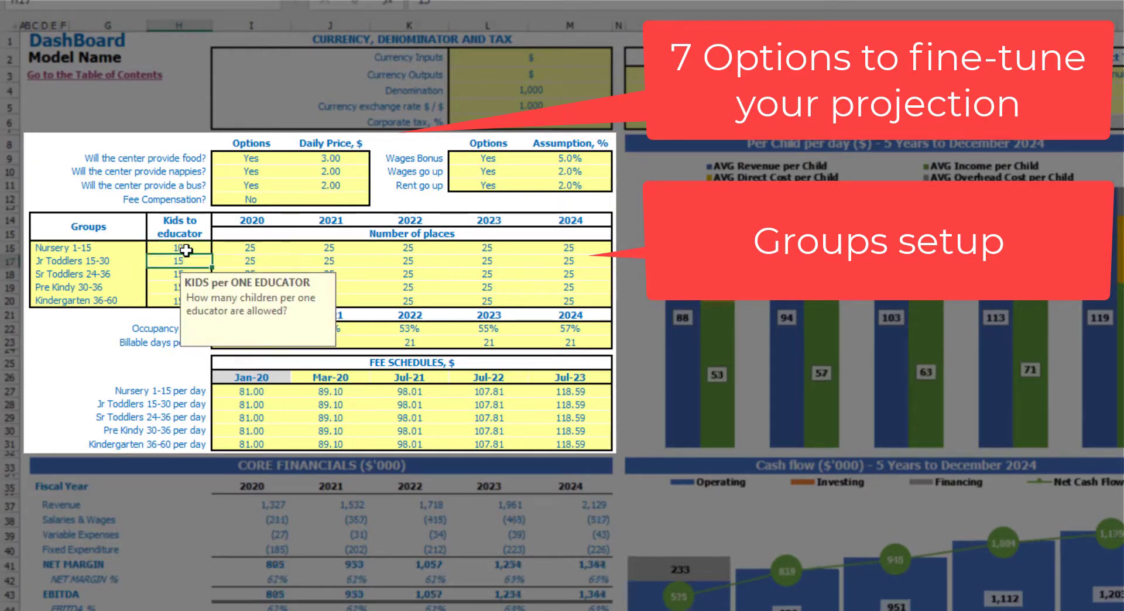
Step: Set the kids-to-educator ratio to 12 for Jr Toddlers 15-30 and 13 for Sr Toddlers 24-36
{"action": "type", "text": "12"}
{"action": "key", "text": "Return"}
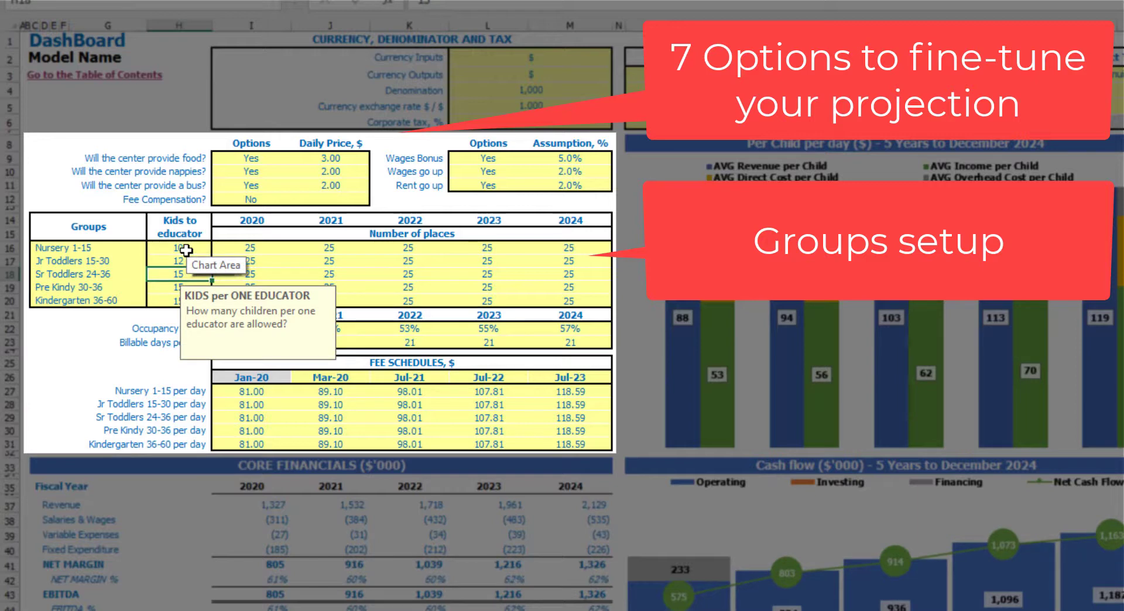
{"action": "type", "text": "13"}
{"action": "key", "text": "Return"}
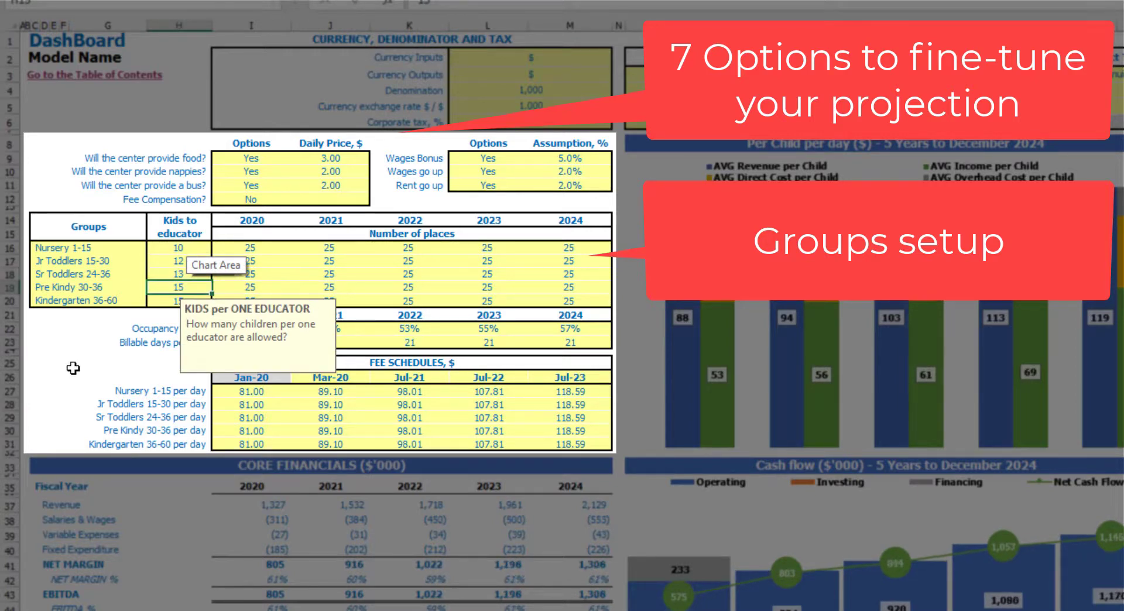
{"action": "left_click", "coordinate": [66, 341]}
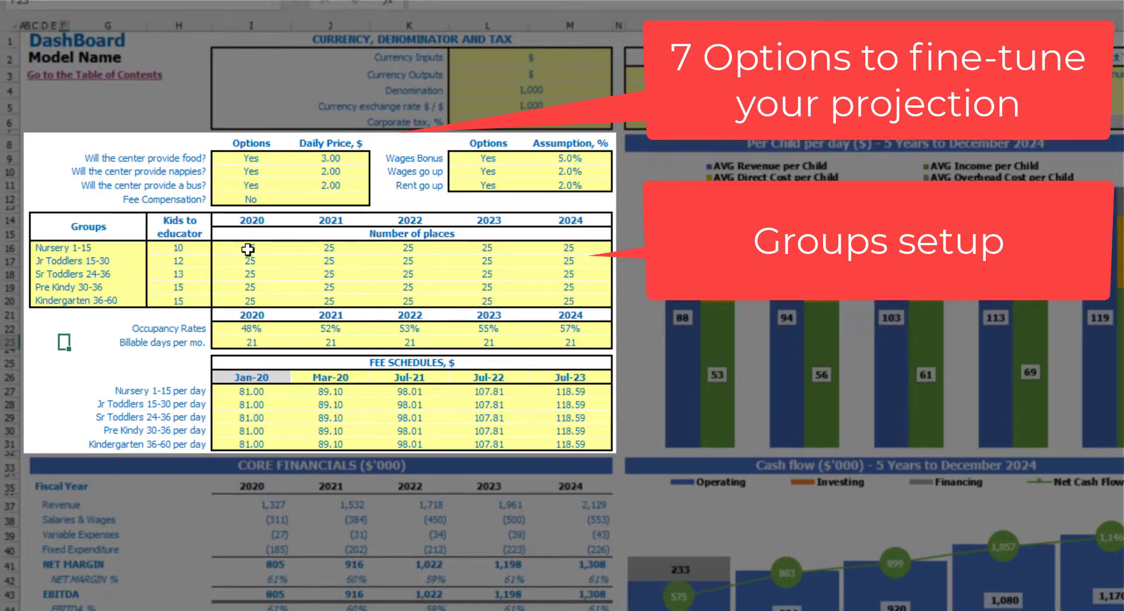
Step: Set the Nursery 1-15 number of places to 20 for 2020, 30 for 2022, 35 for 2023 and 40 for 2024
{"action": "left_click_drag", "start_coordinate": [248, 250], "coordinate": [545, 303]}
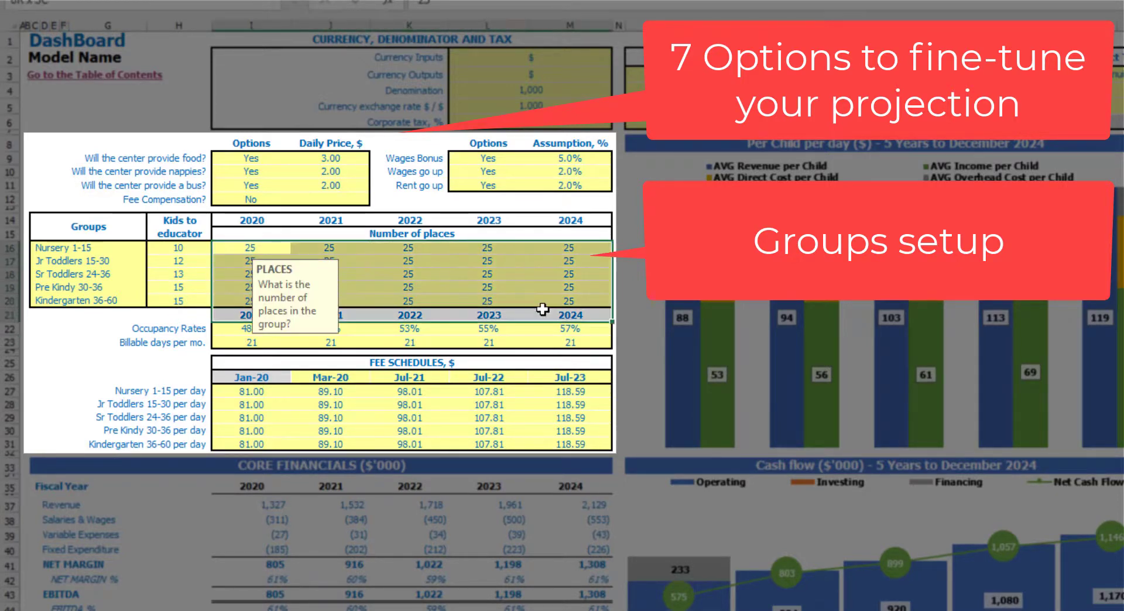
{"action": "left_click", "coordinate": [336, 248]}
{"action": "left_click", "coordinate": [392, 243]}
{"action": "left_click", "coordinate": [471, 246]}
{"action": "left_click", "coordinate": [542, 248]}
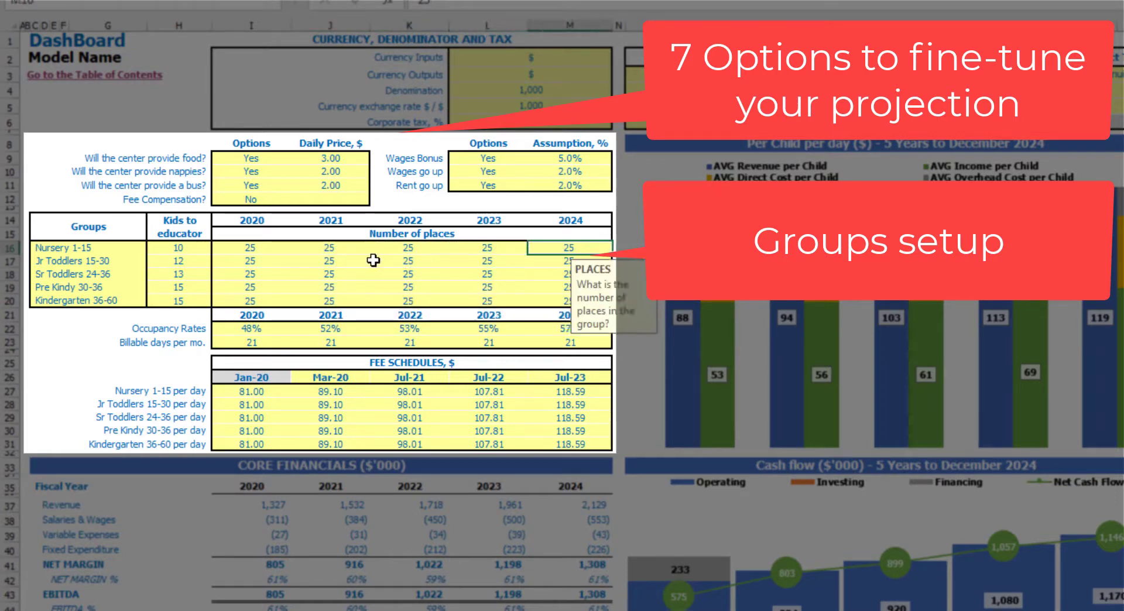
{"action": "left_click", "coordinate": [252, 243]}
{"action": "key", "text": "Tab"}
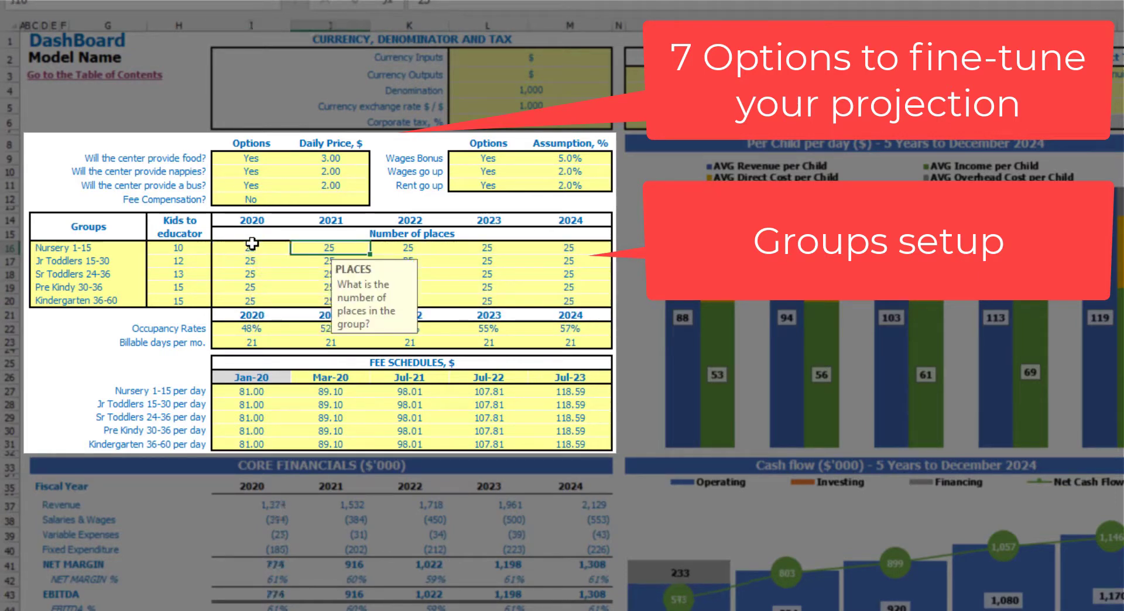
{"action": "key", "text": "Tab"}
{"action": "type", "text": "30"}
{"action": "key", "text": "Tab"}
{"action": "type", "text": "35"}
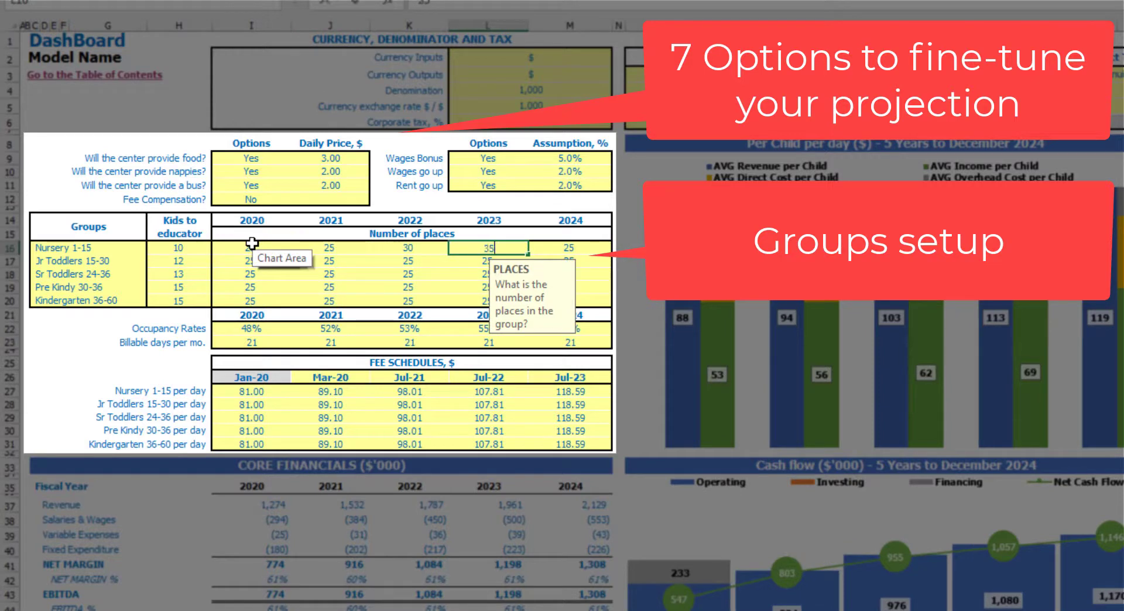
{"action": "key", "text": "Tab"}
{"action": "type", "text": "40"}
{"action": "key", "text": "Tab"}
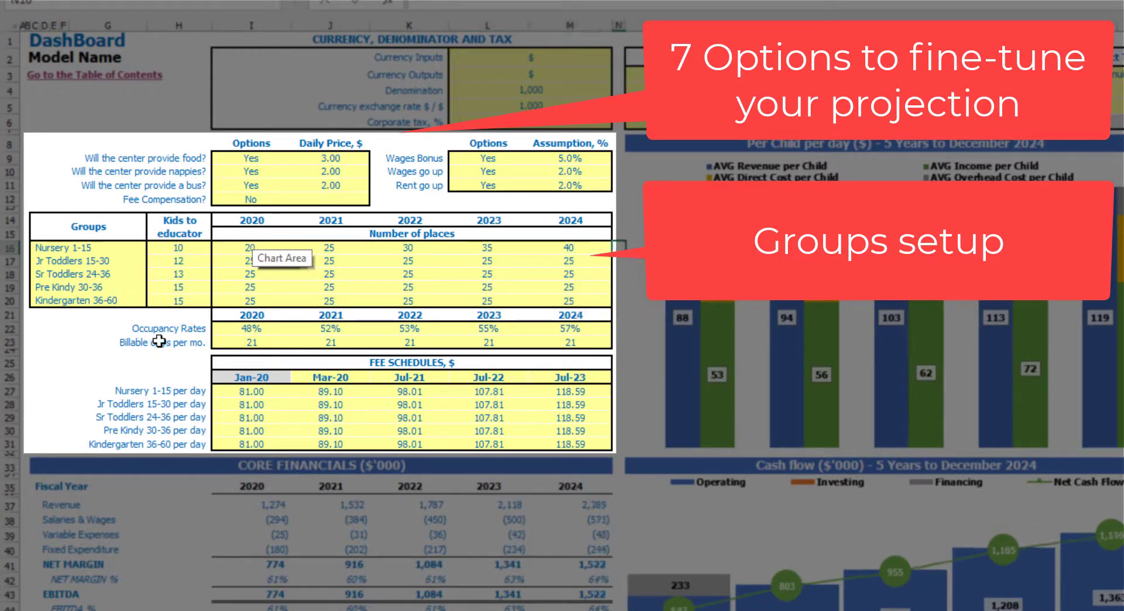
Step: Set the occupancy rates to 50% for 2020, 51% for 2021 and 59% for 2024
{"action": "left_click", "coordinate": [236, 326]}
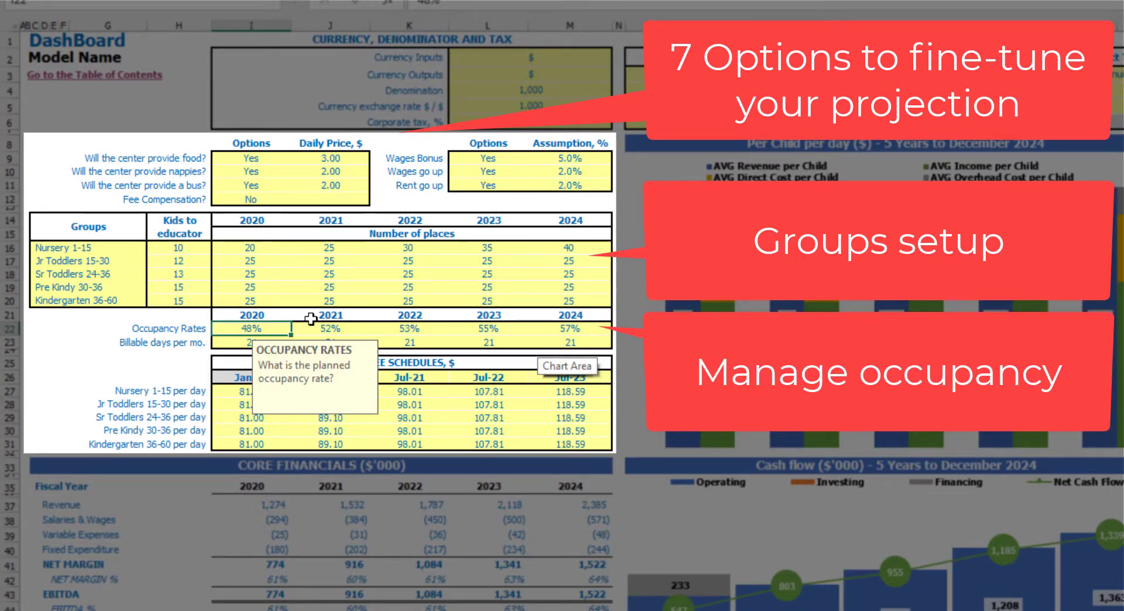
{"action": "type", "text": "50"}
{"action": "key", "text": "Return"}
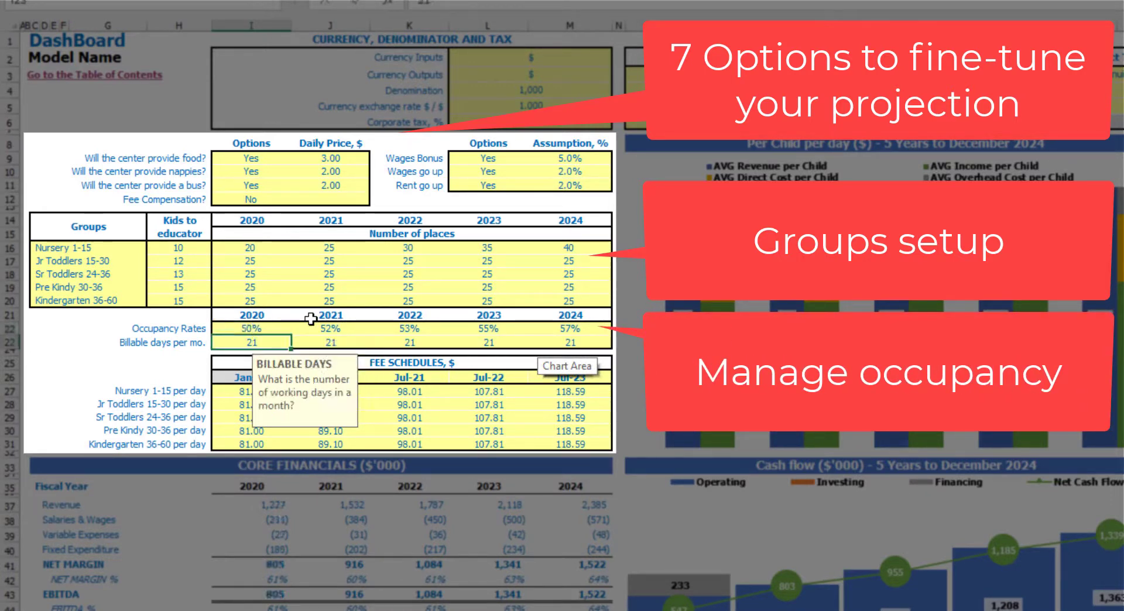
{"action": "key", "text": "Up"}
{"action": "key", "text": "Right"}
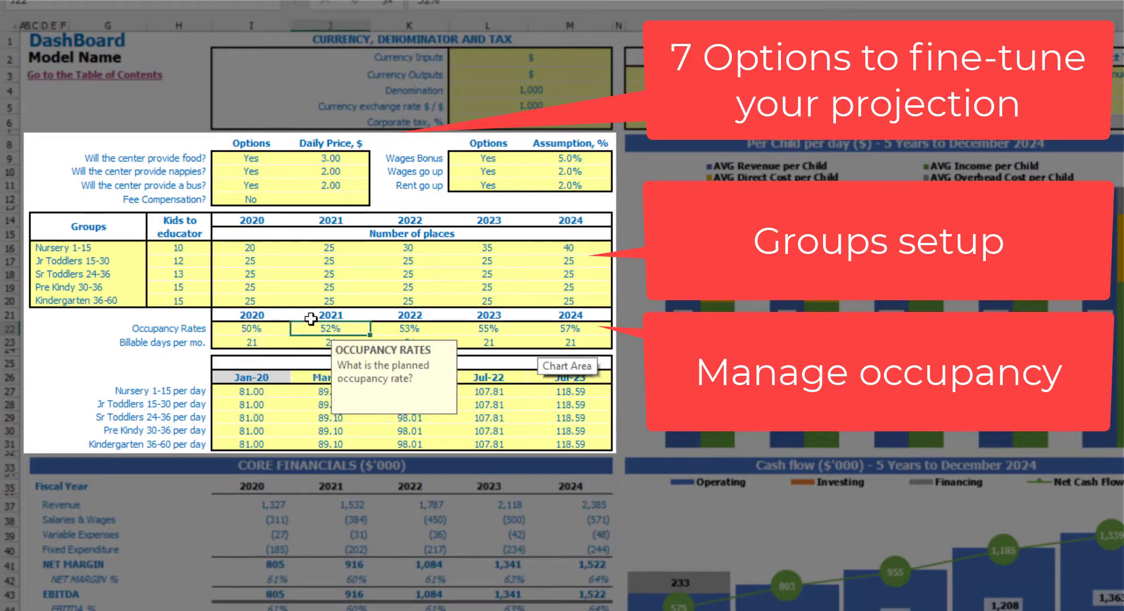
{"action": "key", "text": "Right"}
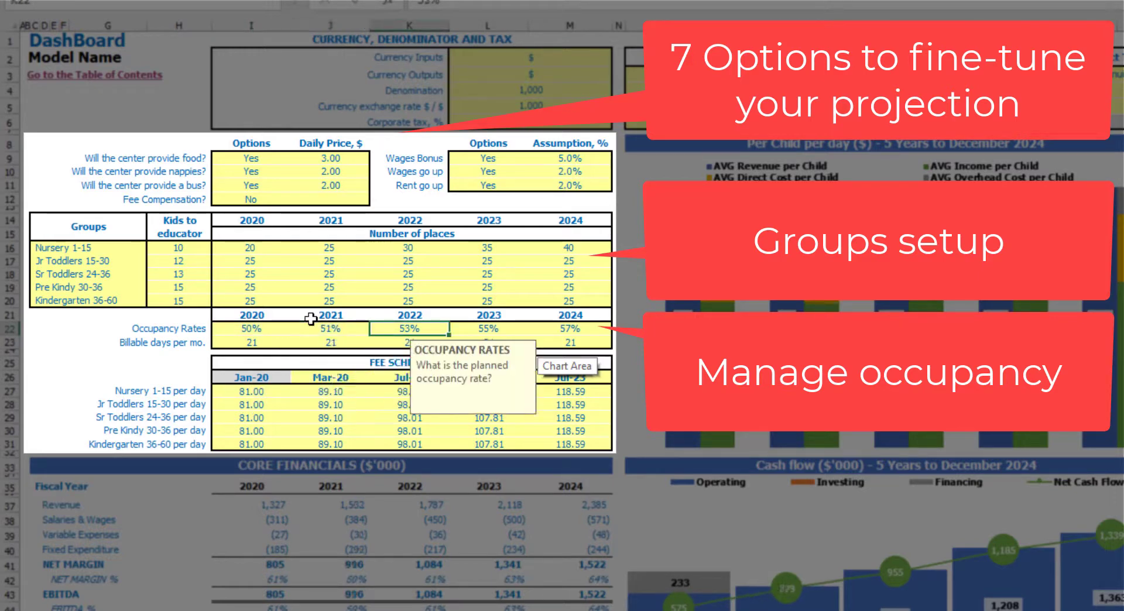
{"action": "key", "text": "Right"}
{"action": "key", "text": "Right"}
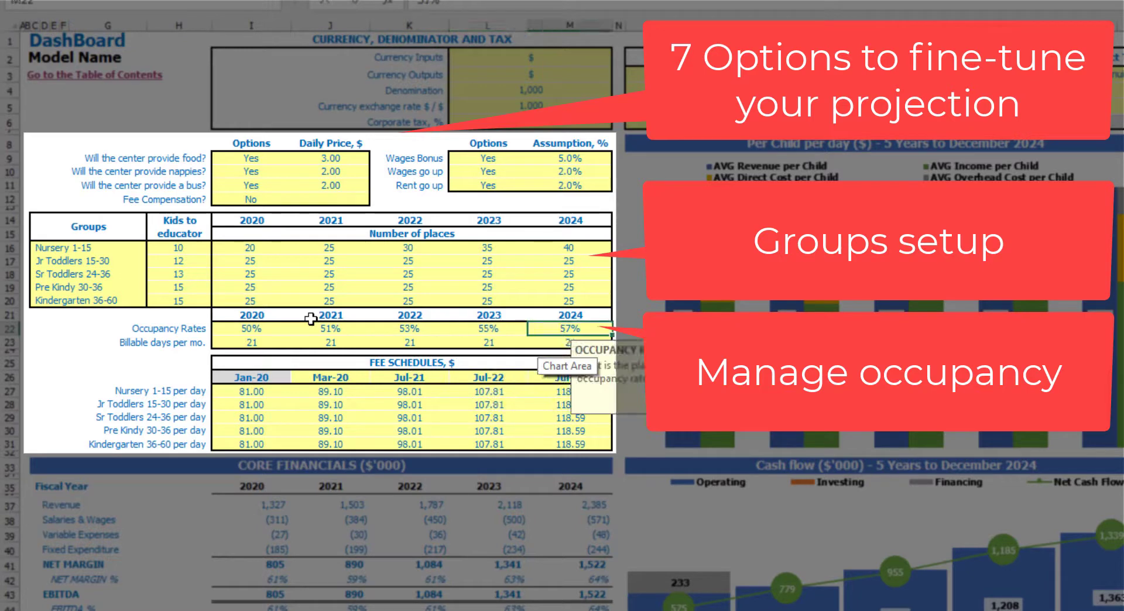
{"action": "type", "text": "59"}
{"action": "key", "text": "Right"}
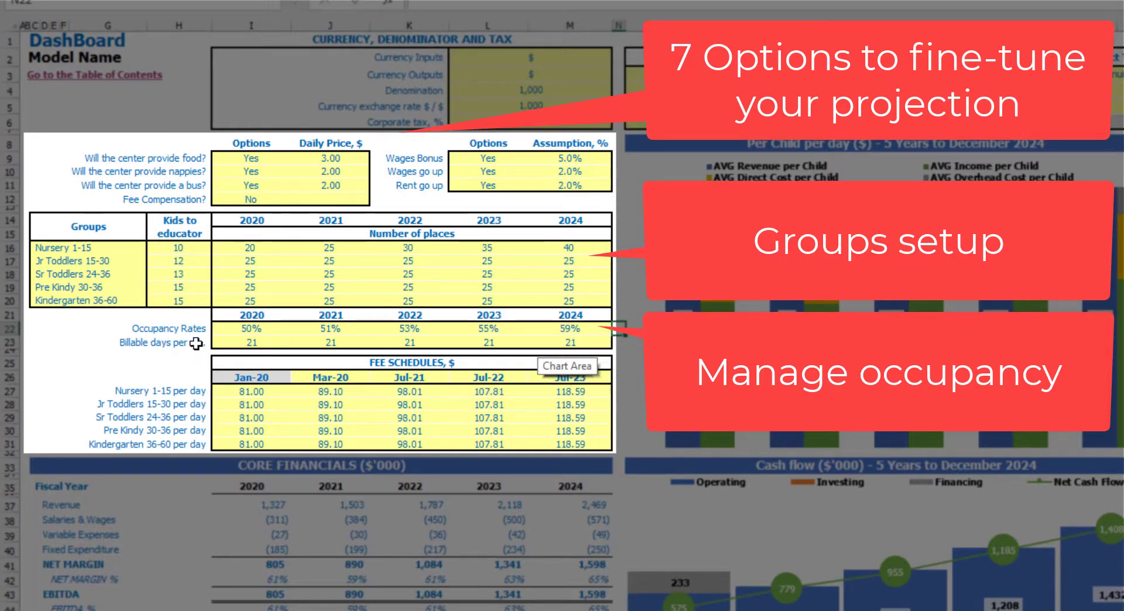
Step: Set the billable days per month to 22 for 2020 and copy that value across 2021 to 2024
{"action": "left_click_drag", "start_coordinate": [225, 346], "coordinate": [565, 351]}
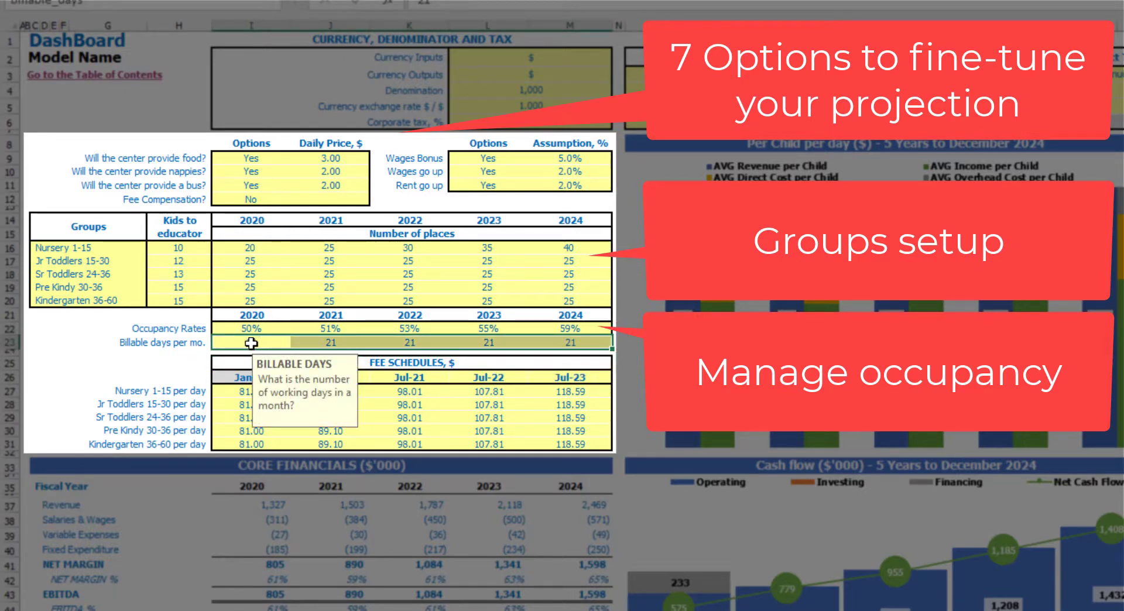
{"action": "left_click", "coordinate": [251, 343]}
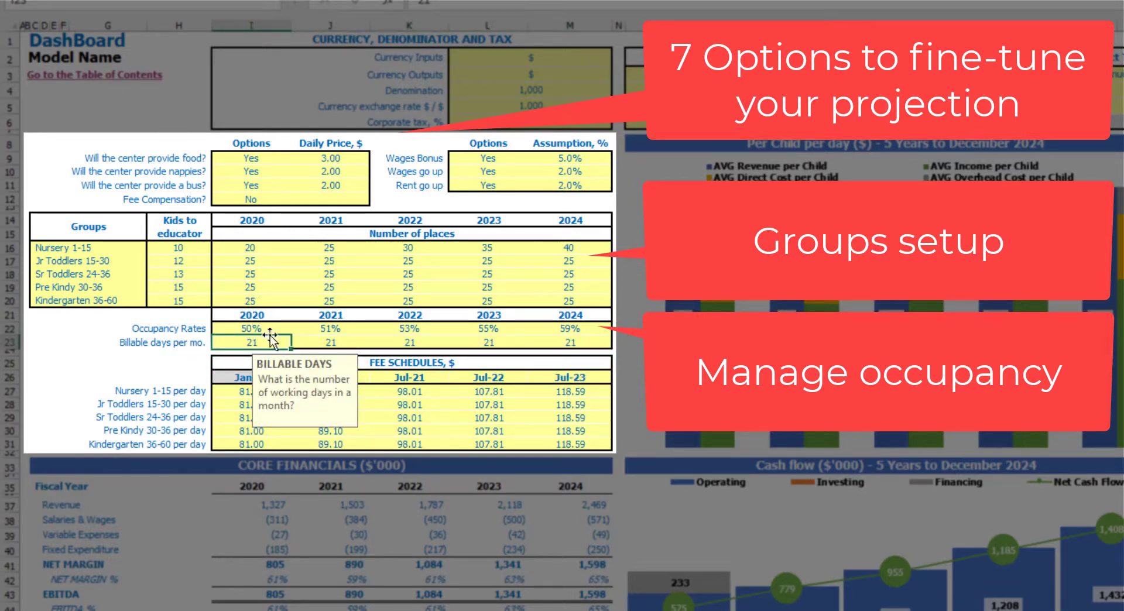
{"action": "type", "text": "22"}
{"action": "key", "text": "ctrl+Return"}
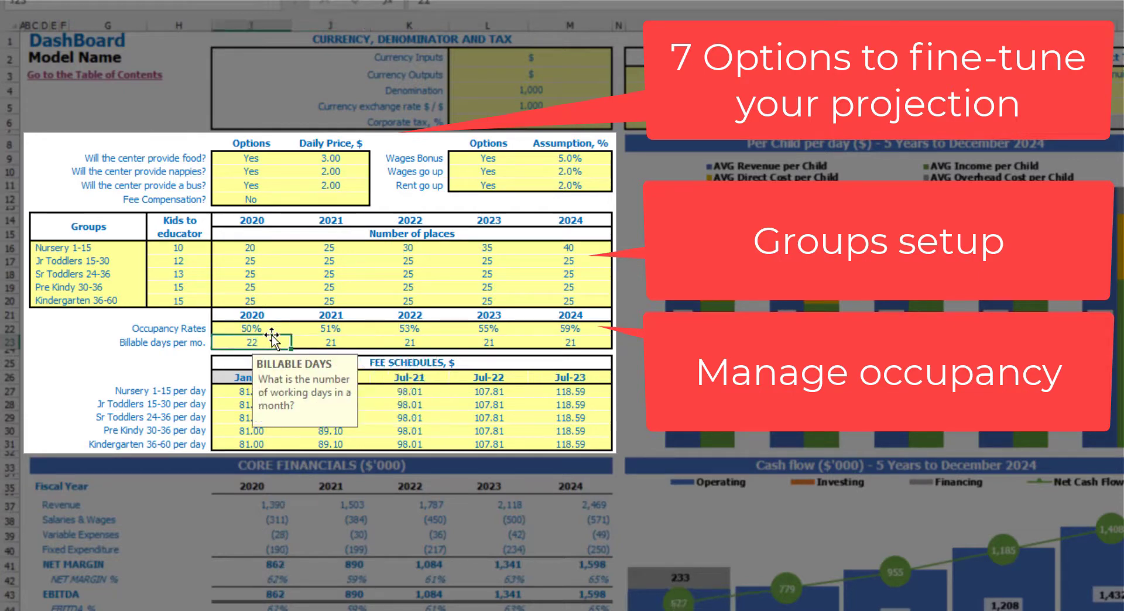
{"action": "key", "text": "ctrl+c"}
{"action": "left_click_drag", "start_coordinate": [331, 342], "coordinate": [571, 343]}
{"action": "key", "text": "ctrl+v"}
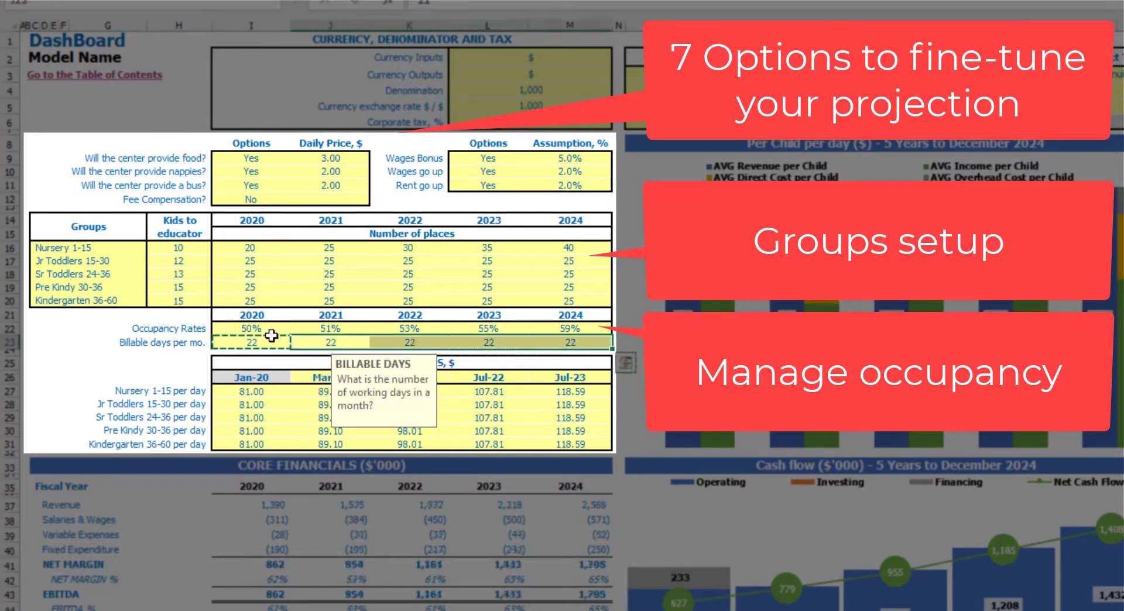
{"action": "left_click", "coordinate": [125, 341]}
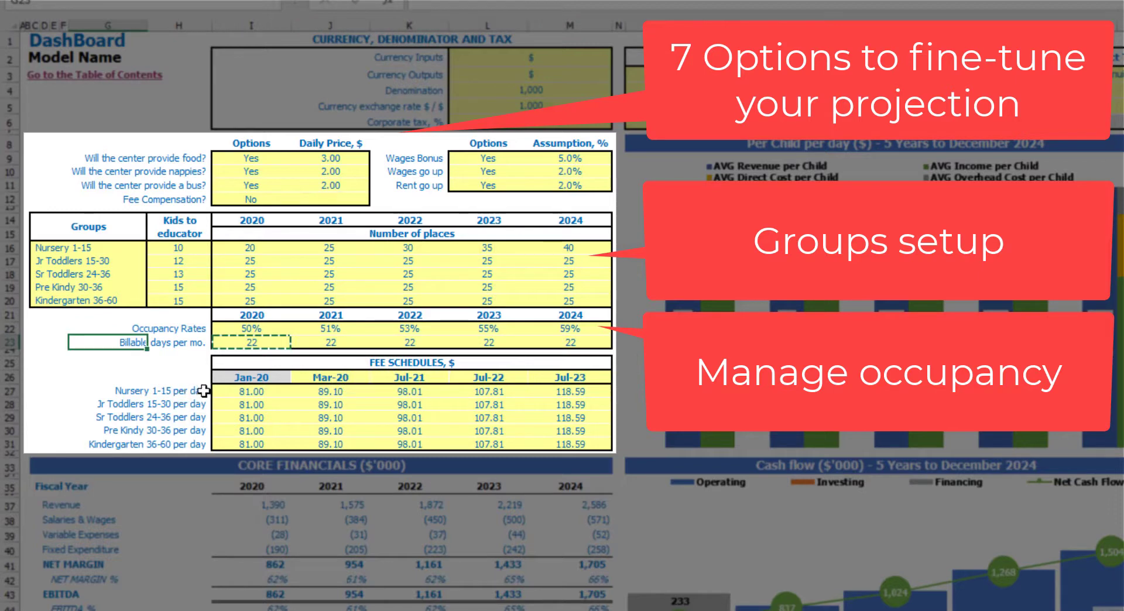
Step: Set the Nursery 1-15 daily fee for Jan-20 to 80 in the fee schedules
{"action": "left_click_drag", "start_coordinate": [178, 391], "coordinate": [200, 440]}
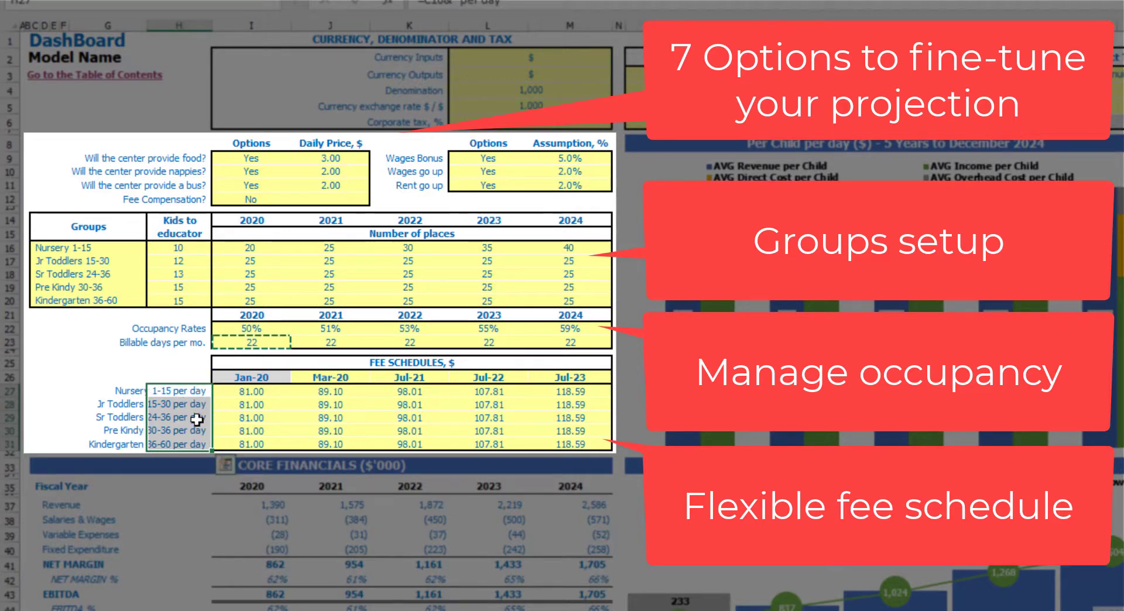
{"action": "left_click_drag", "start_coordinate": [252, 377], "coordinate": [252, 446]}
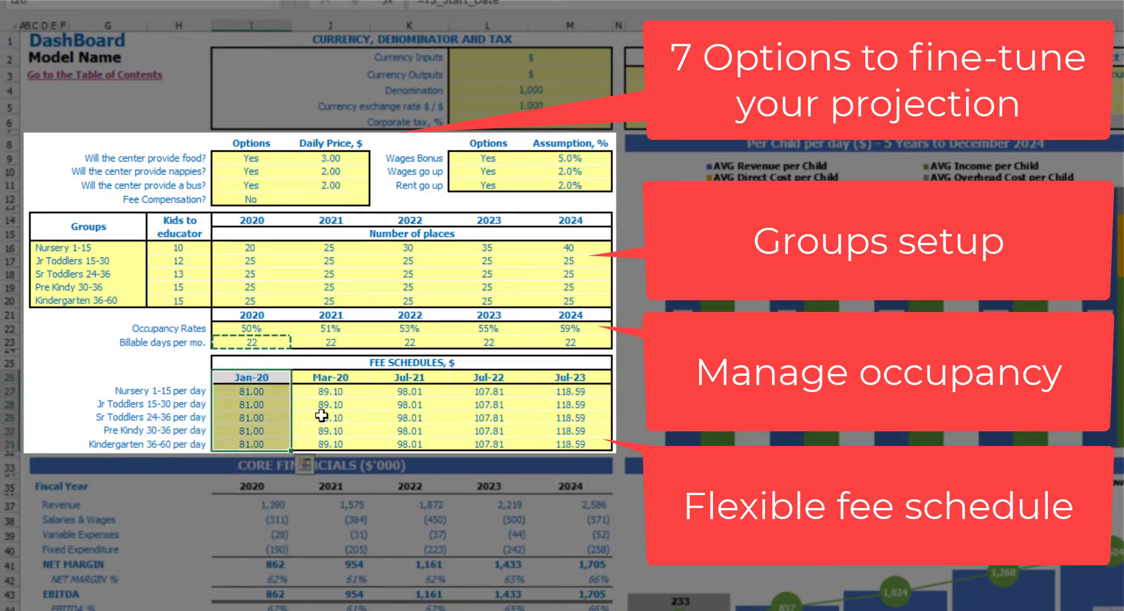
{"action": "left_click", "coordinate": [266, 391]}
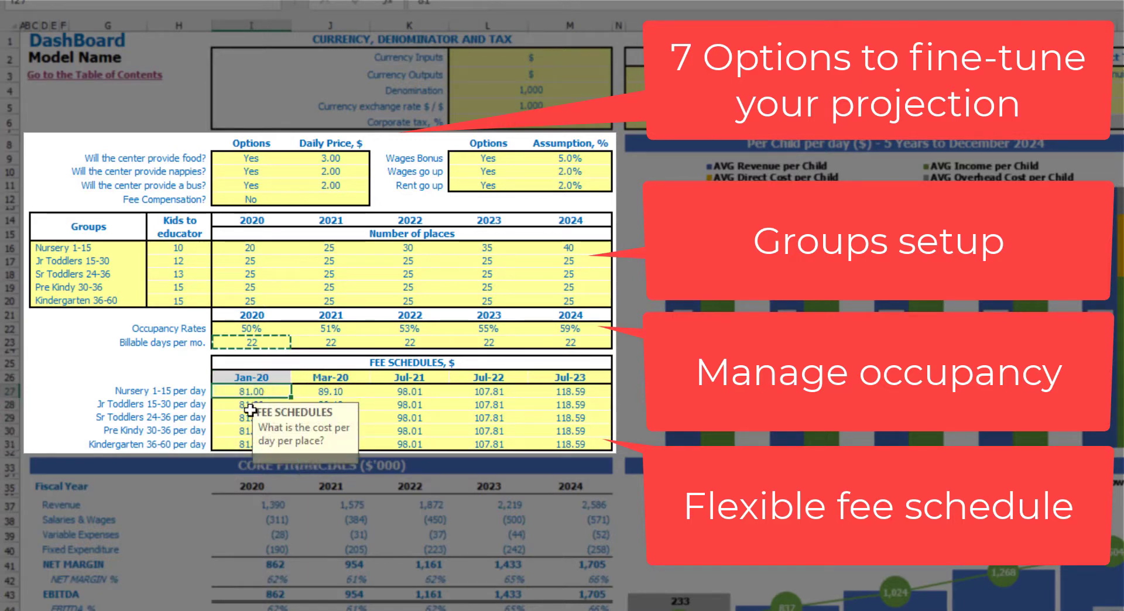
{"action": "type", "text": "80"}
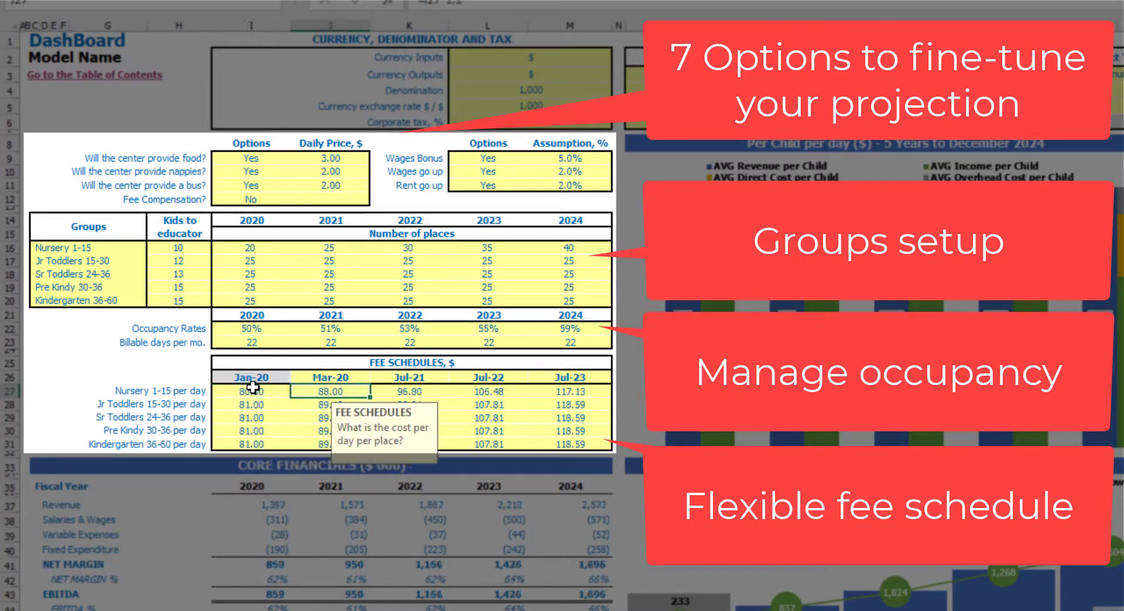
{"action": "key", "text": "Tab"}
Step: Change the first price change date after Jan-20 in the fee schedules to Feb-21
{"action": "left_click", "coordinate": [350, 376]}
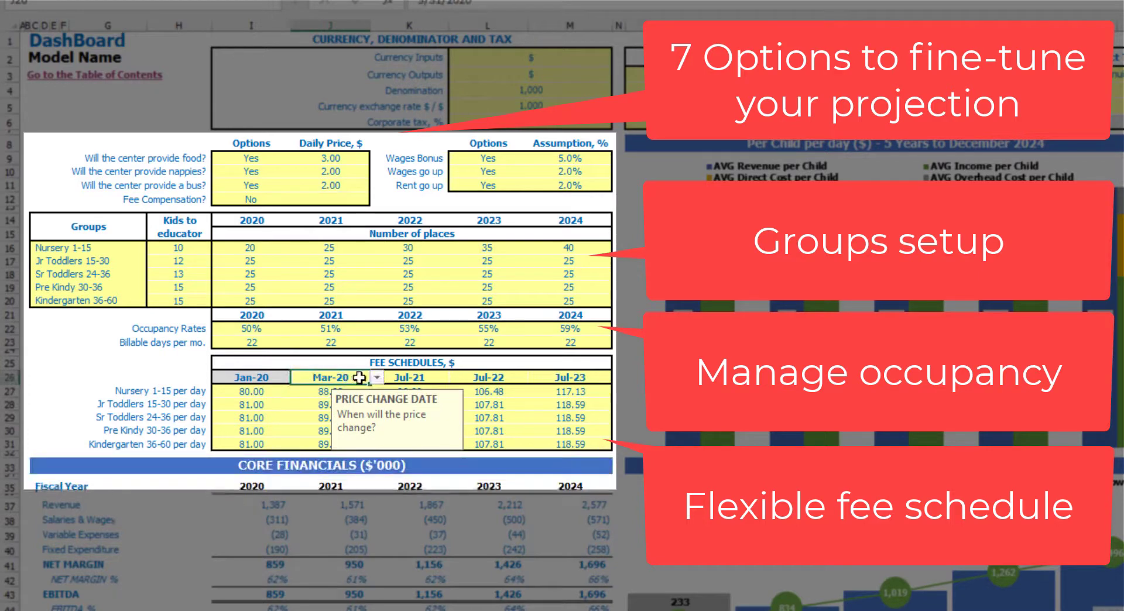
{"action": "left_click", "coordinate": [378, 379]}
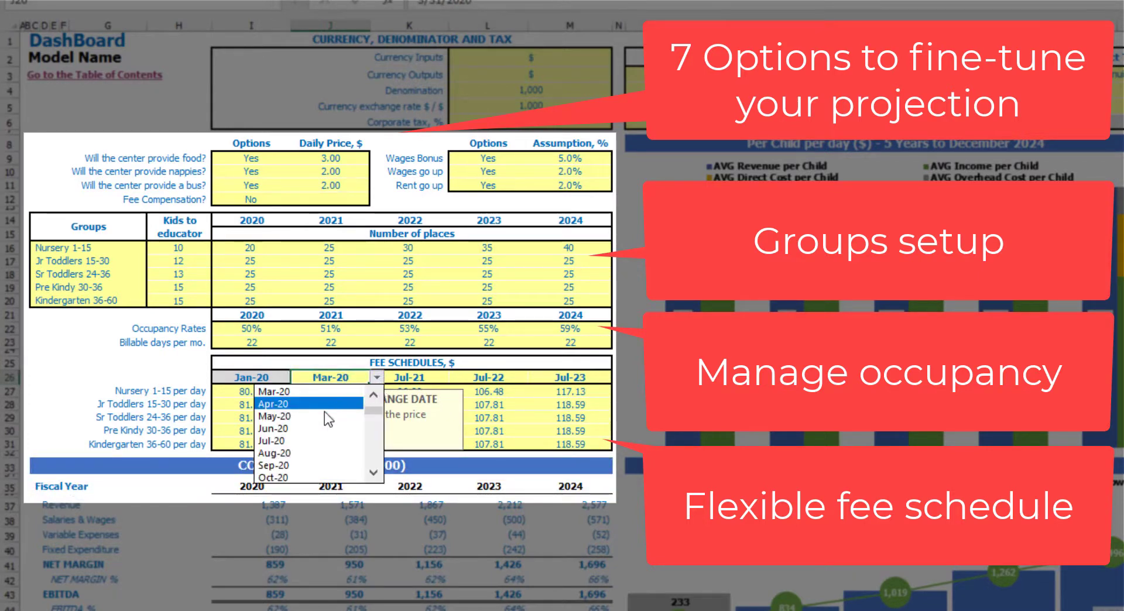
{"action": "scroll", "coordinate": [375, 462], "scroll_direction": "down", "scroll_amount": 2}
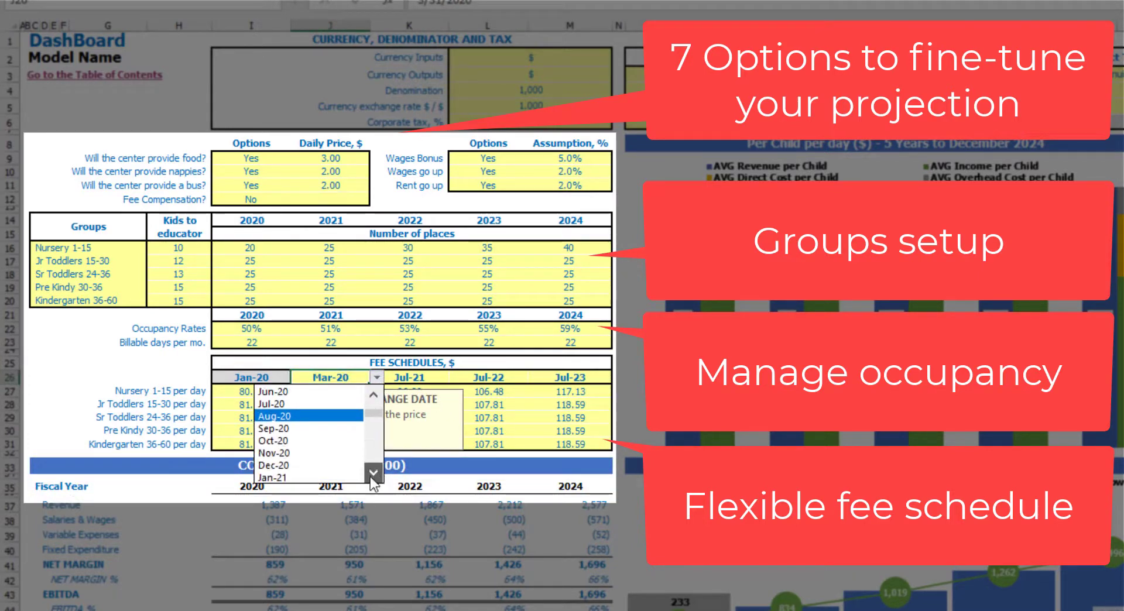
{"action": "left_click", "coordinate": [331, 477]}
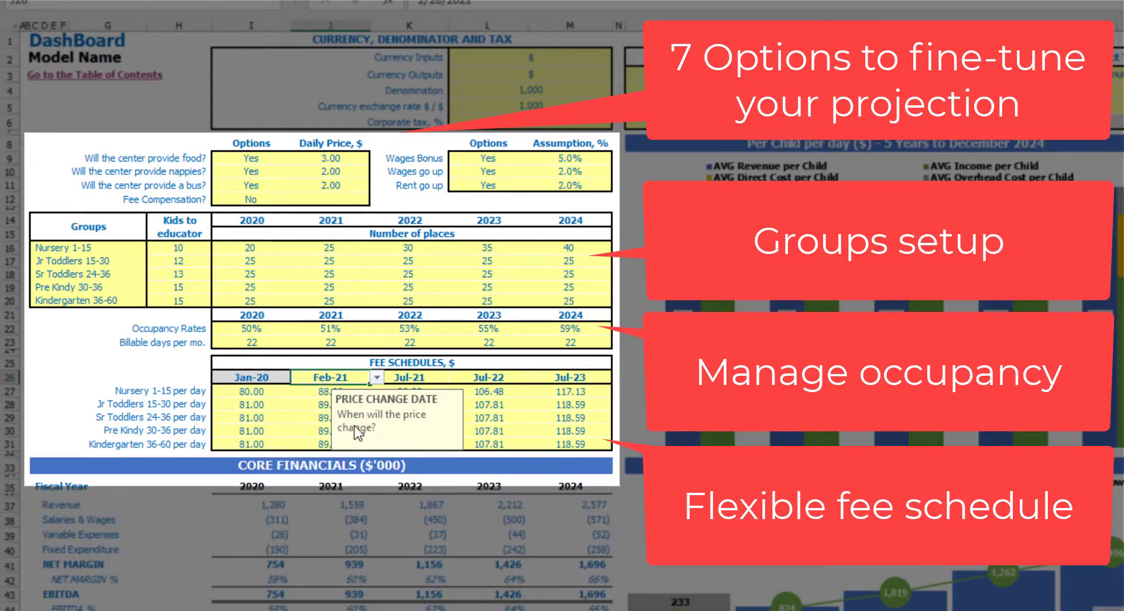
Step: Set the Nursery 1-15 daily fee for Feb-21 to 90
{"action": "key", "text": "Return"}
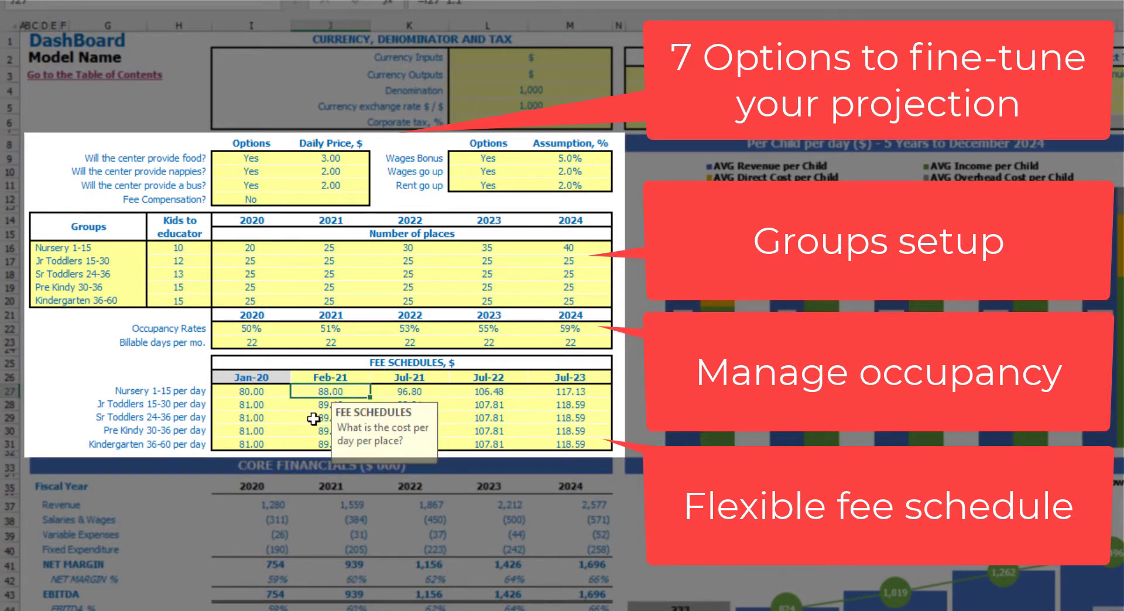
{"action": "type", "text": "90"}
{"action": "key", "text": "Return"}
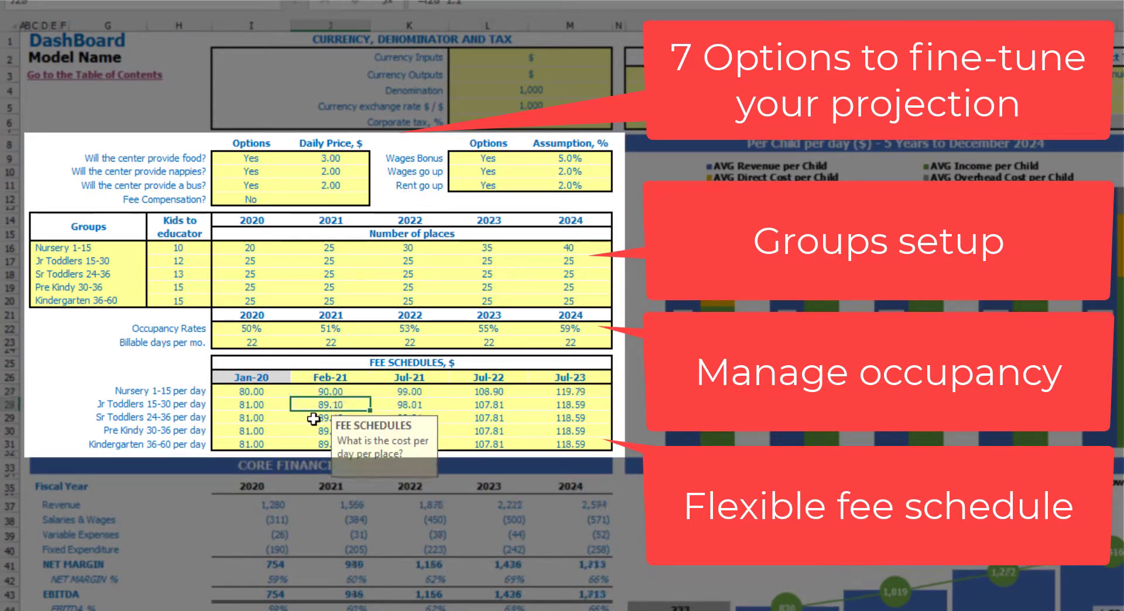
Step: Review the price change dates of the last three fee schedule columns
{"action": "left_click", "coordinate": [410, 377]}
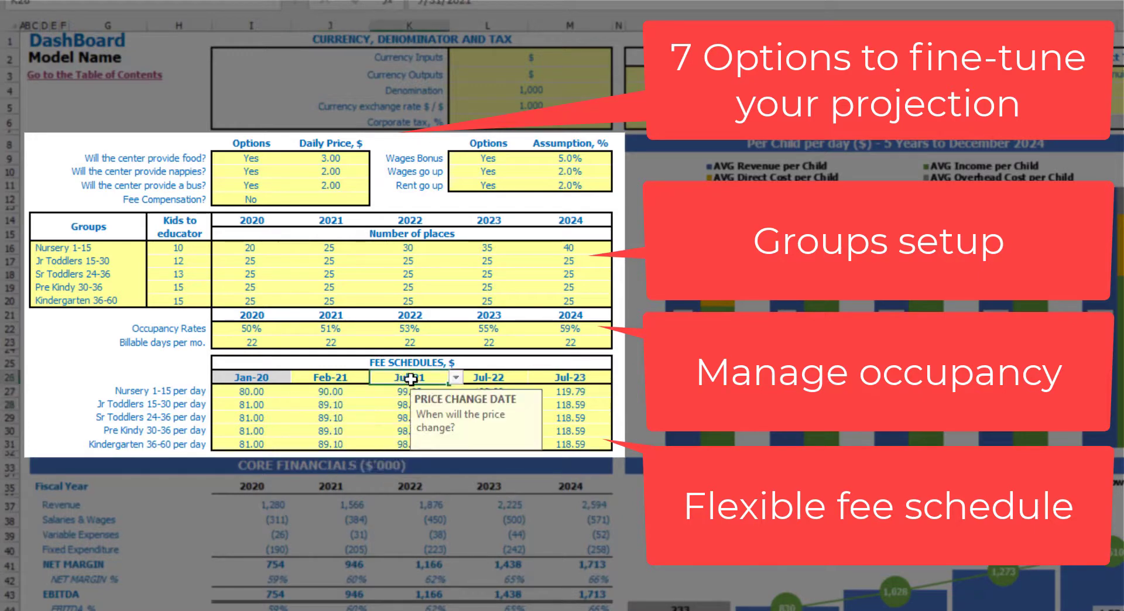
{"action": "left_click", "coordinate": [474, 377]}
{"action": "left_click", "coordinate": [567, 374]}
{"action": "left_click", "coordinate": [433, 379]}
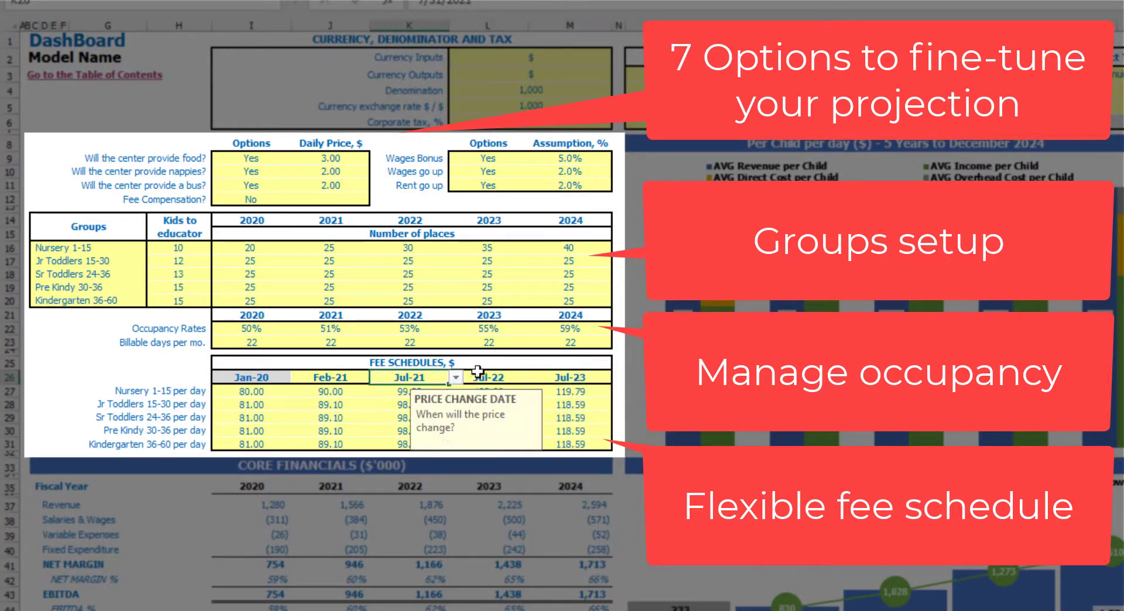
{"action": "left_click", "coordinate": [480, 374]}
{"action": "left_click", "coordinate": [565, 374]}
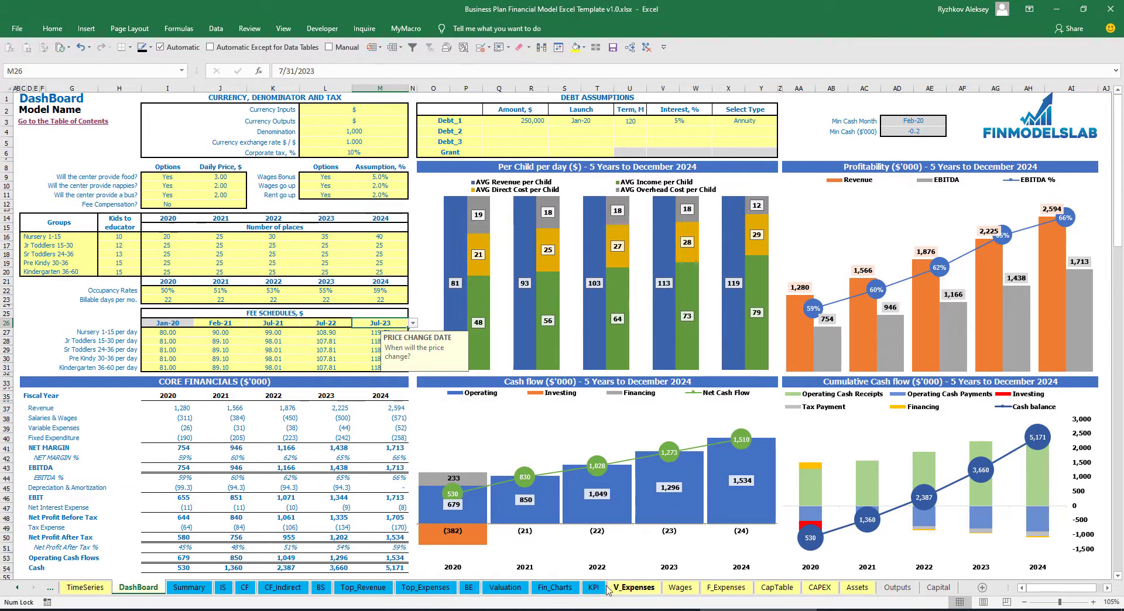
Step: Review the dashboard's core financials table from the fiscal year heading down to the cash row
{"action": "mouse_move", "coordinate": [566, 521]}
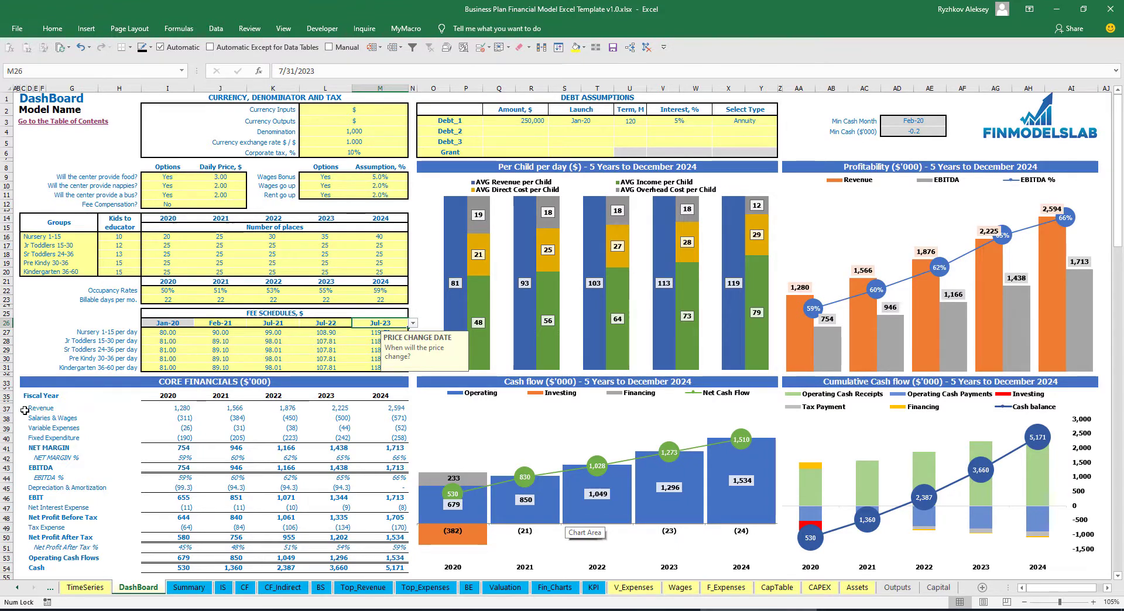
{"action": "left_click_drag", "start_coordinate": [23, 403], "coordinate": [375, 571]}
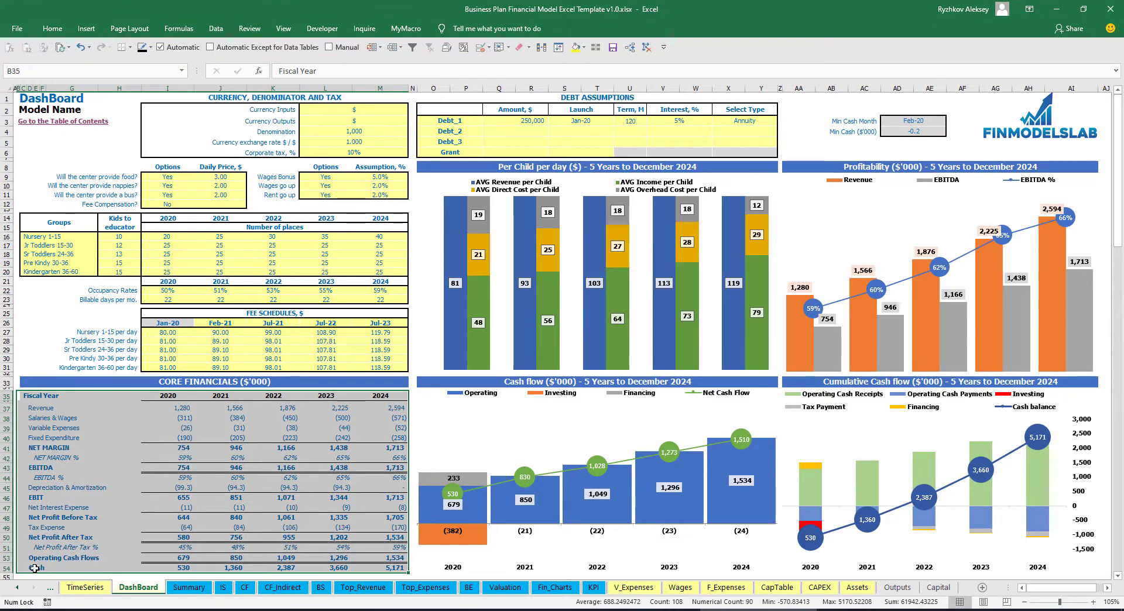
{"action": "left_click", "coordinate": [47, 545]}
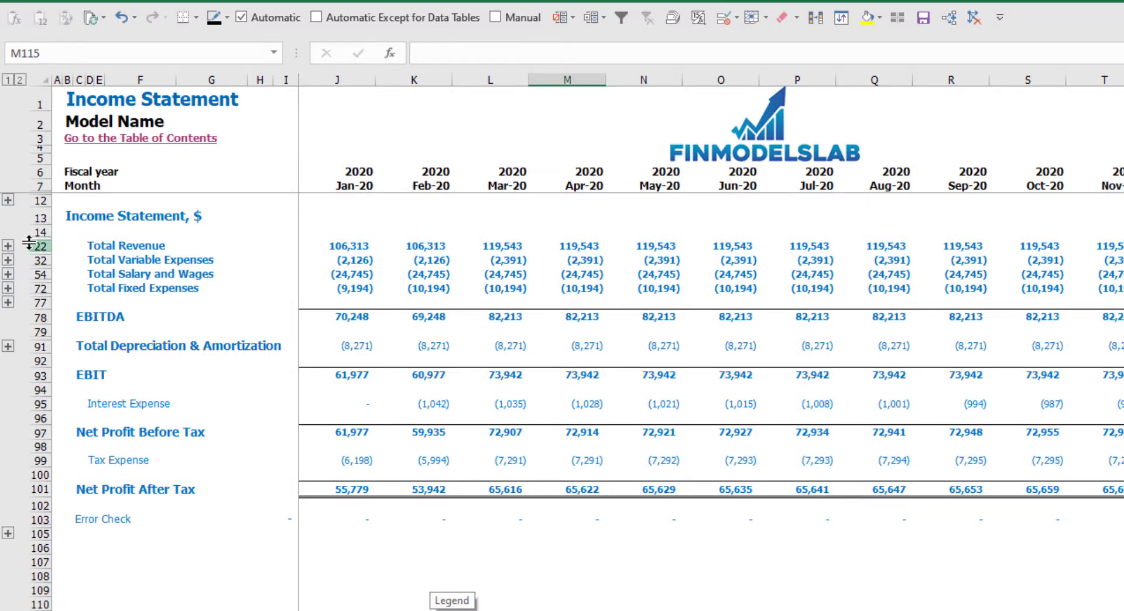
Step: Expand the income statement's revenue breakdown, examine the five kindergarten groups' Jan-20 and Feb-20 figures, and collapse it again
{"action": "left_click", "coordinate": [8, 246]}
{"action": "left_click_drag", "start_coordinate": [88, 274], "coordinate": [435, 332]}
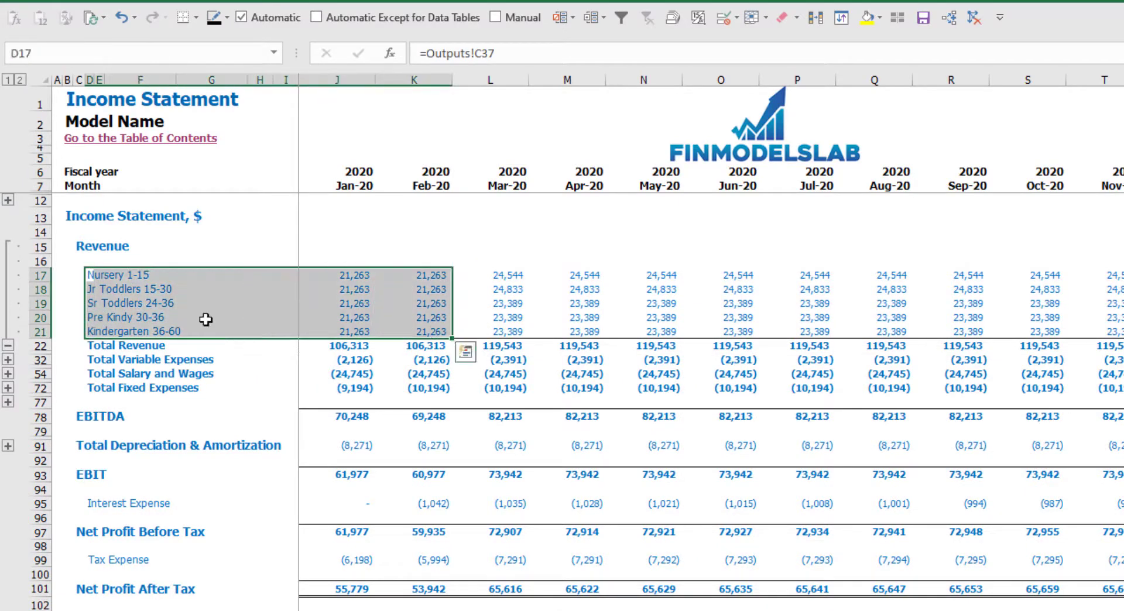
{"action": "left_click", "coordinate": [7, 346]}
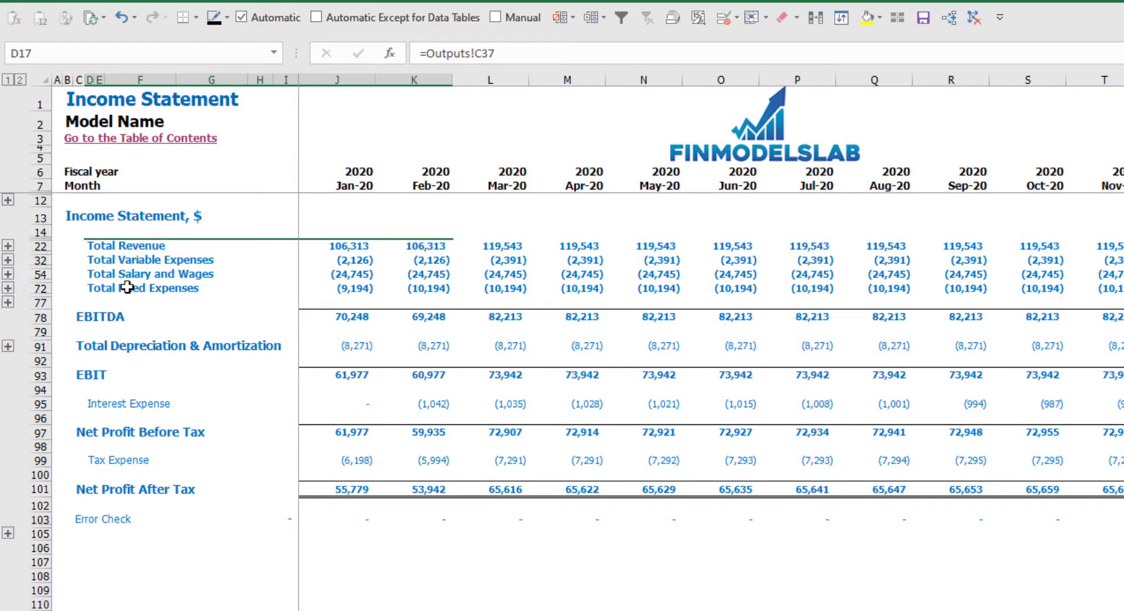
Step: Examine the income statement's fixed expenses, salary and wages, and variable expenses breakdowns one by one, collapsing each, down to net profit after tax
{"action": "left_click", "coordinate": [7, 288]}
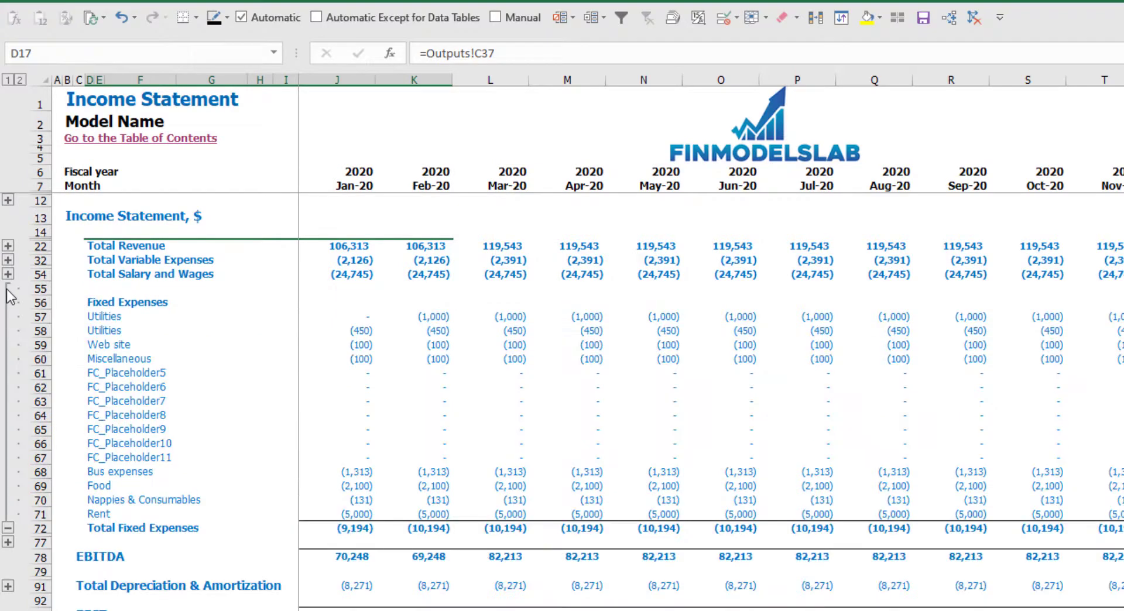
{"action": "left_click", "coordinate": [7, 285]}
{"action": "left_click", "coordinate": [7, 275]}
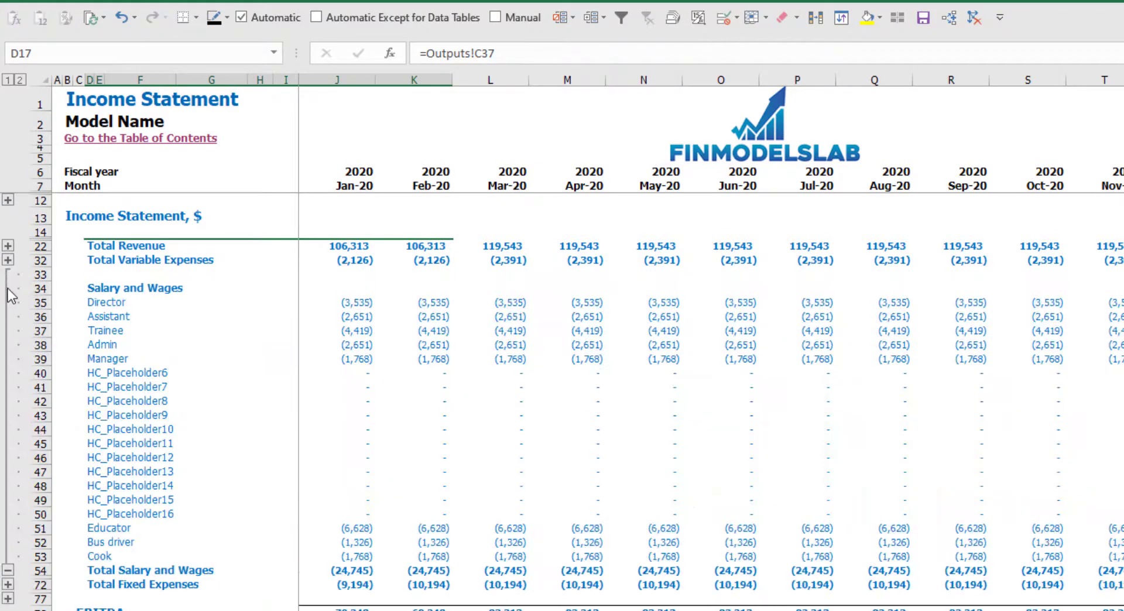
{"action": "left_click", "coordinate": [6, 290]}
{"action": "left_click", "coordinate": [7, 260]}
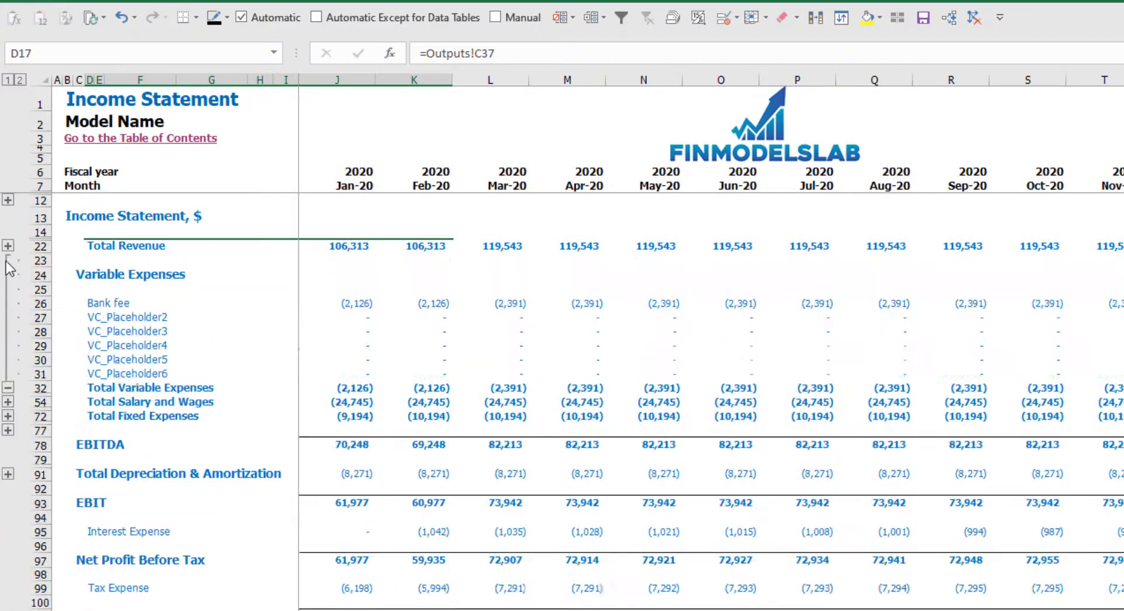
{"action": "left_click", "coordinate": [7, 388]}
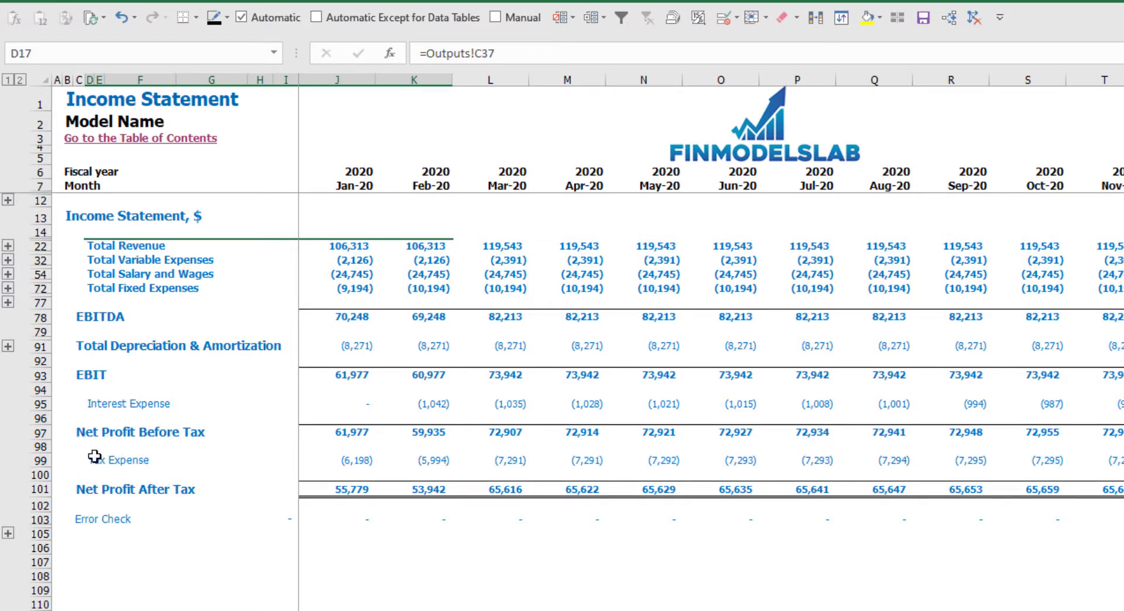
{"action": "left_click", "coordinate": [46, 490]}
{"action": "left_click", "coordinate": [126, 463]}
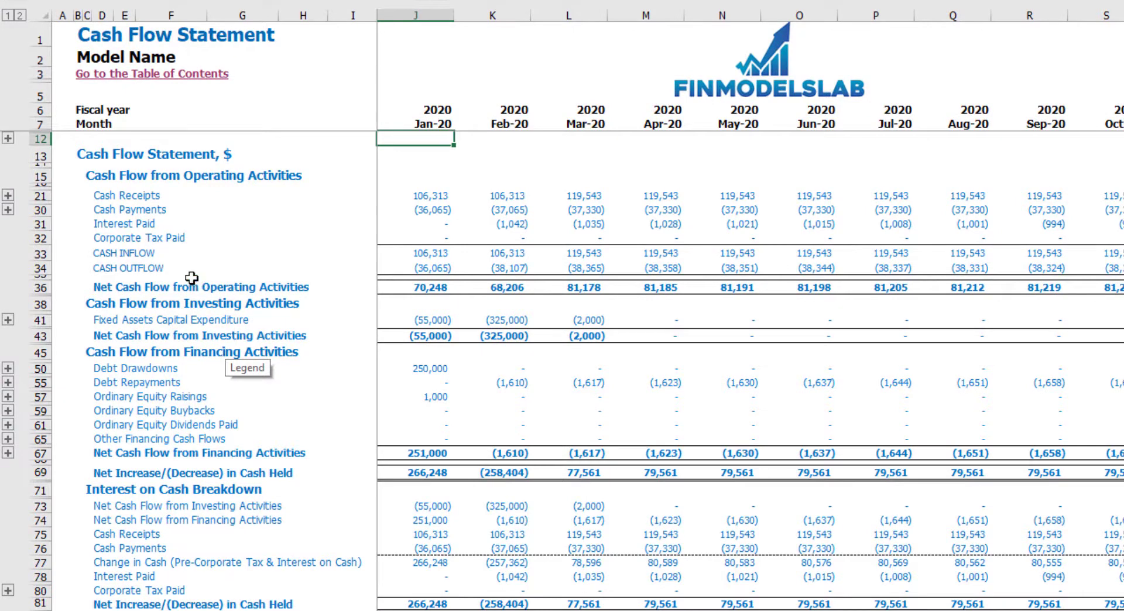
Step: Examine the operating, investing and financing activities sections of the Cash Flow Statement
{"action": "left_click", "coordinate": [40, 176]}
{"action": "left_click", "coordinate": [40, 304]}
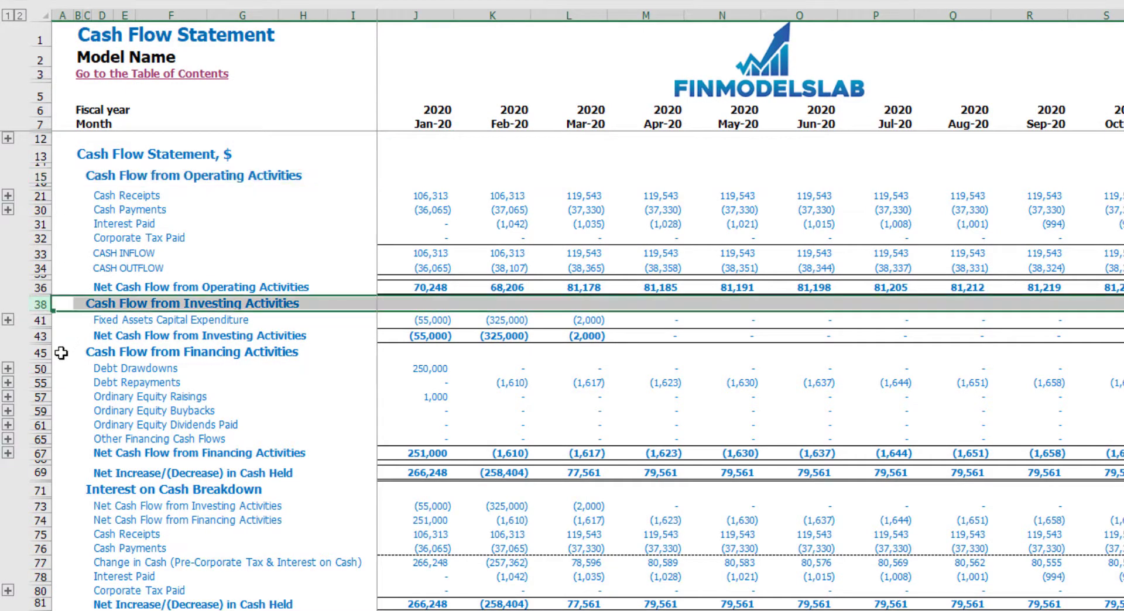
{"action": "left_click", "coordinate": [40, 353]}
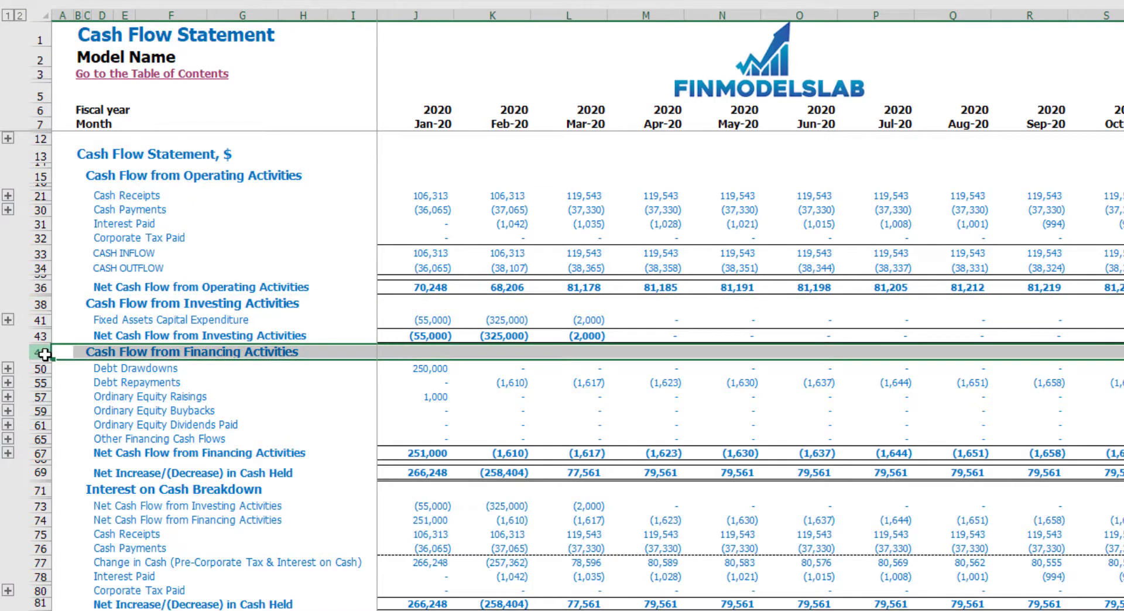
Step: Review the indirect-method cash flow statement and the balance sheet down to its non-current liabilities section
{"action": "key", "text": "ctrl+Page_Down"}
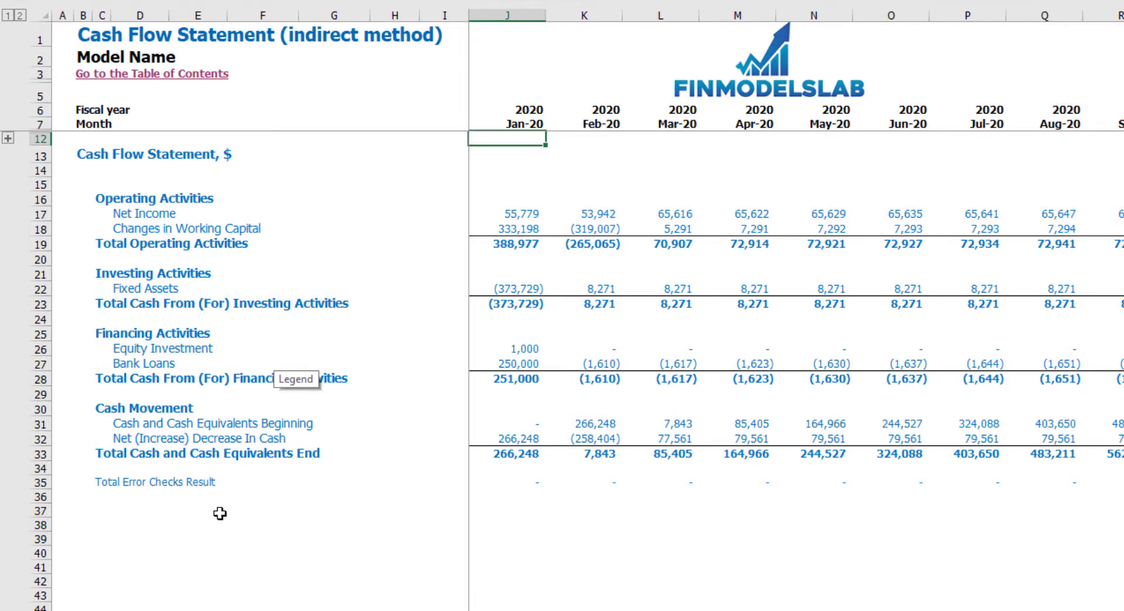
{"action": "key", "text": "ctrl+Page_Up"}
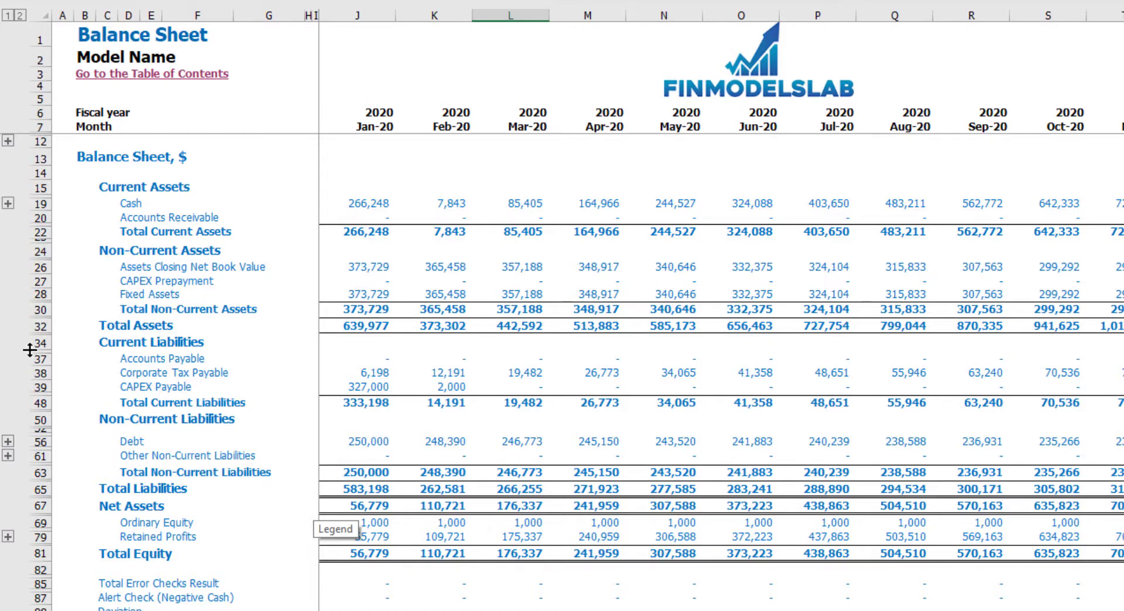
{"action": "left_click", "coordinate": [29, 419]}
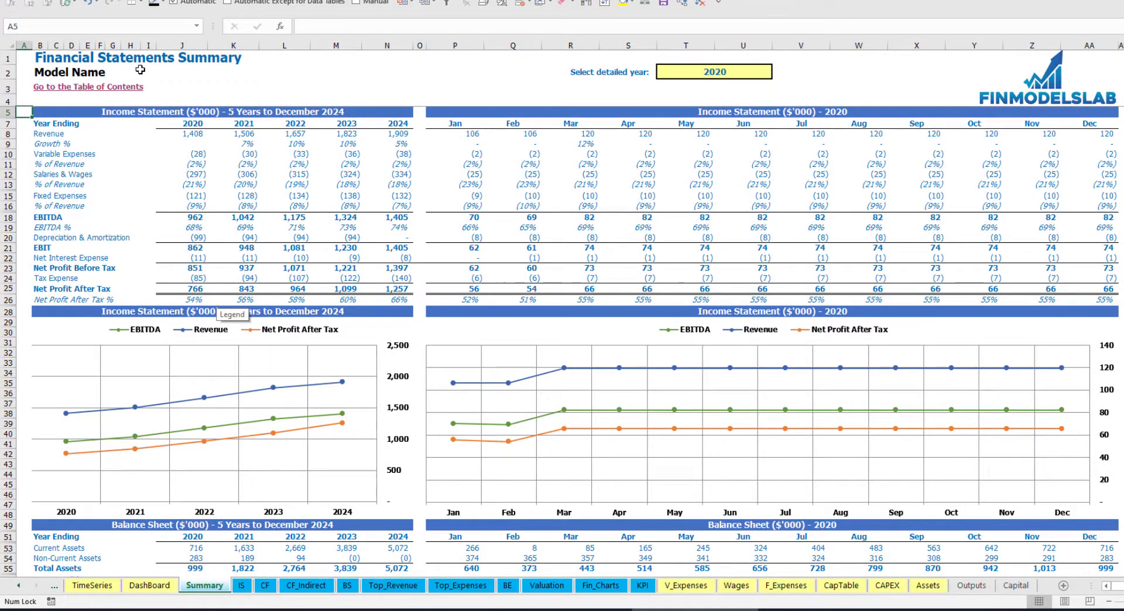
Step: Review the five-year columns of the Financial Statements Summary, from the income statement through the balance sheet sections
{"action": "left_click_drag", "start_coordinate": [183, 45], "coordinate": [373, 35]}
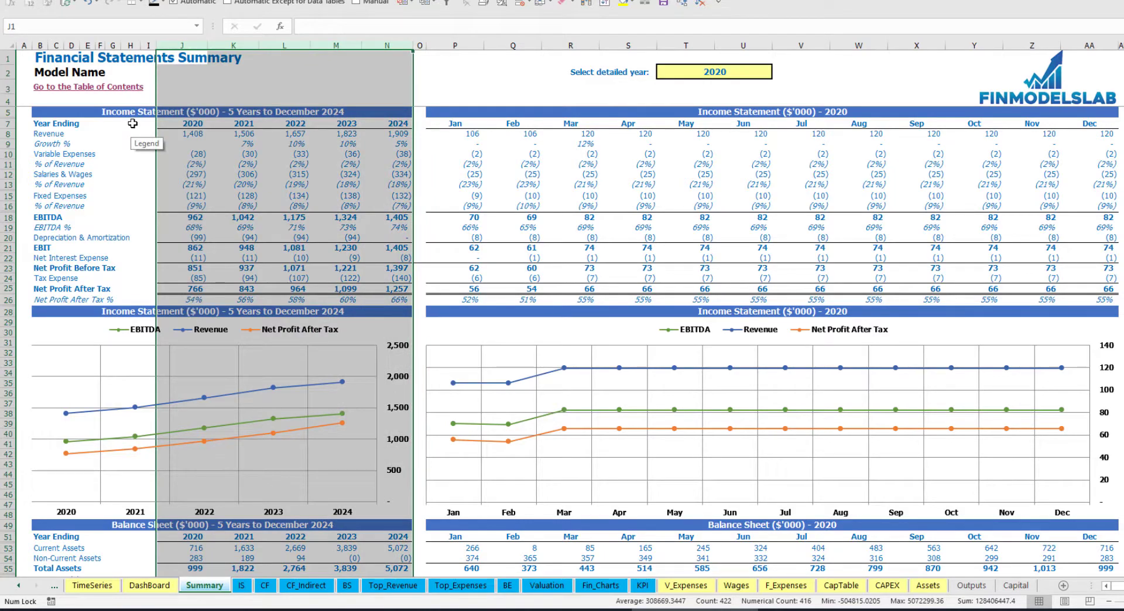
{"action": "left_click", "coordinate": [117, 289]}
{"action": "scroll", "coordinate": [164, 416], "scroll_direction": "down", "scroll_amount": 13}
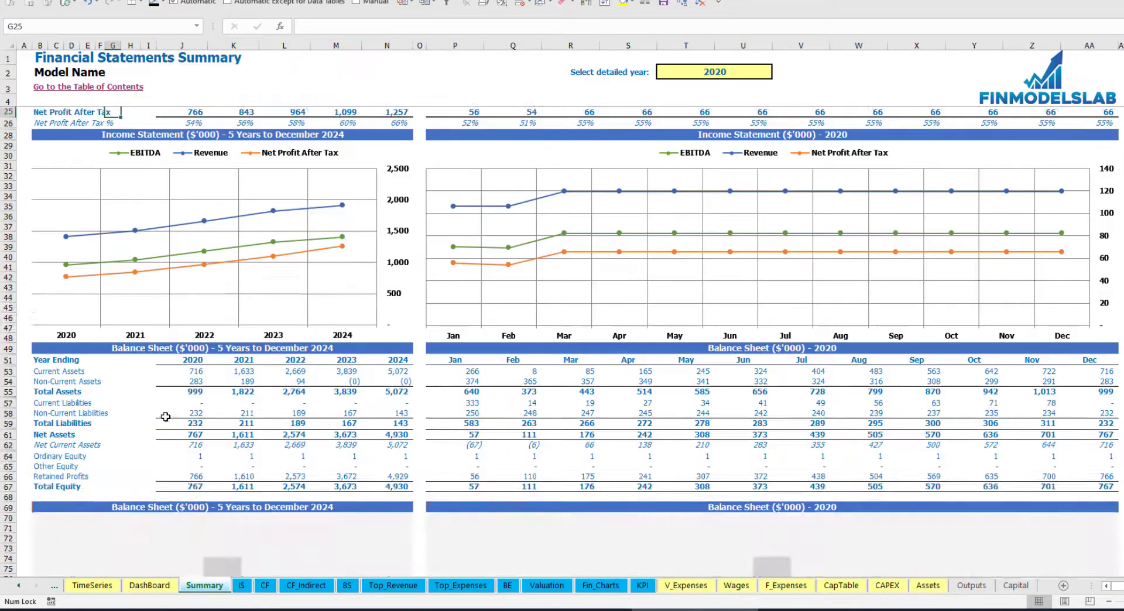
{"action": "scroll", "coordinate": [167, 417], "scroll_direction": "down", "scroll_amount": 15}
{"action": "scroll", "coordinate": [168, 414], "scroll_direction": "up", "scroll_amount": 20}
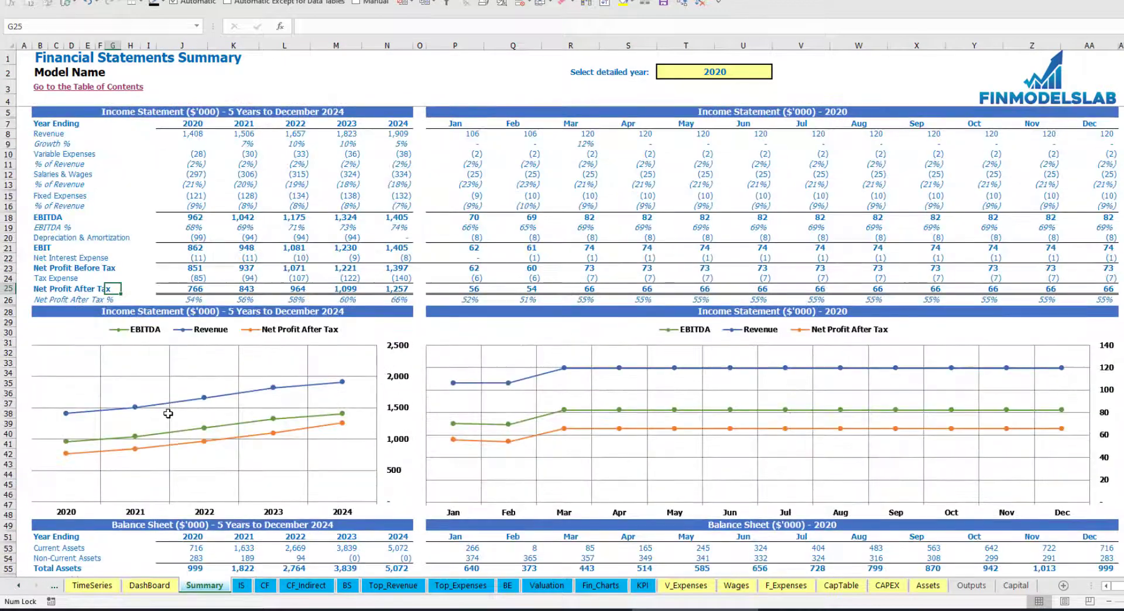
Step: Set the detailed year of the Financial Statements Summary to 2021
{"action": "left_click", "coordinate": [750, 75]}
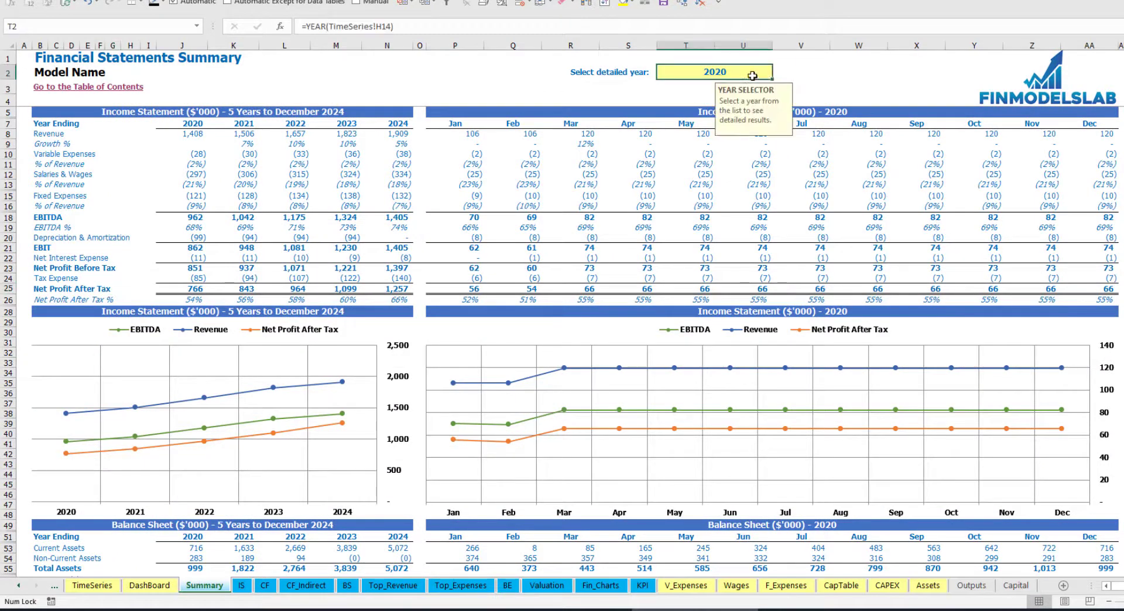
{"action": "left_click", "coordinate": [778, 73]}
{"action": "left_click", "coordinate": [734, 93]}
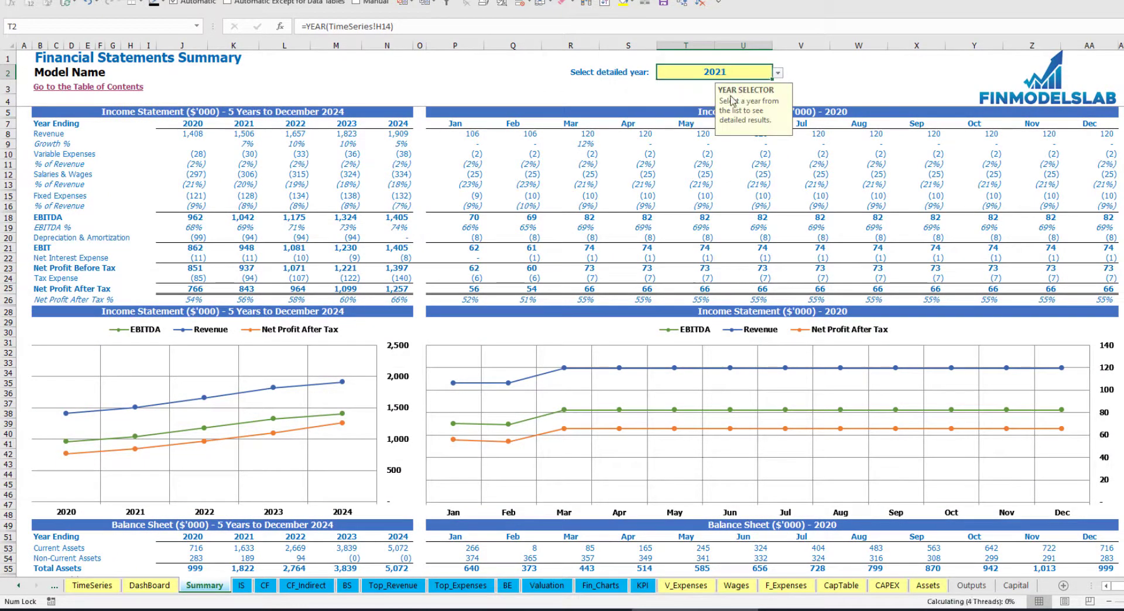
{"action": "left_click", "coordinate": [884, 75]}
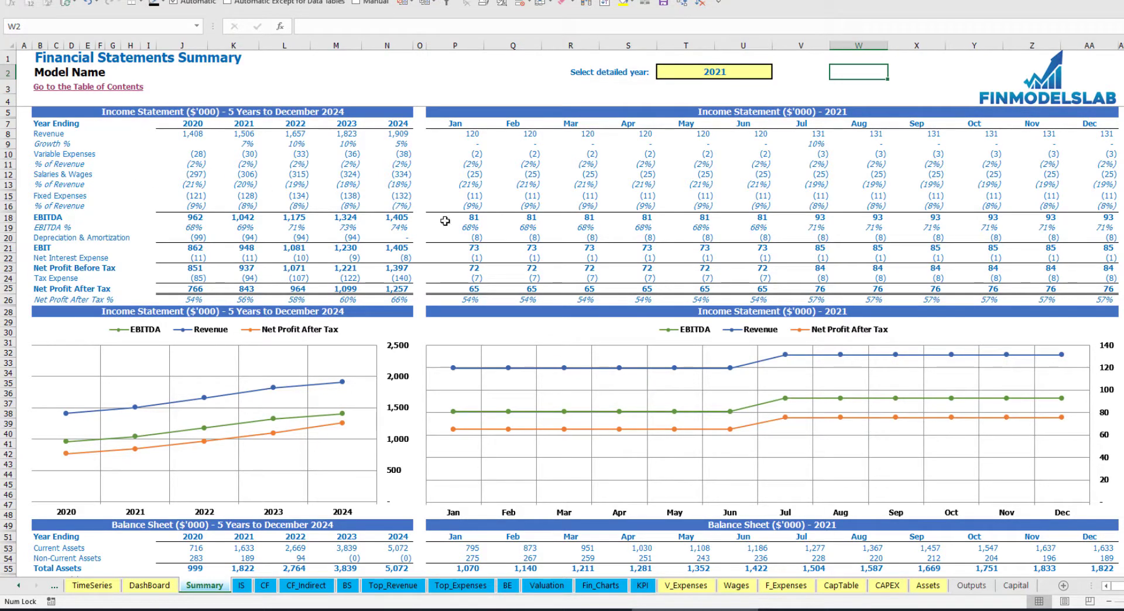
Step: Review the summary's balance sheet and cash flow tables and charts for the five years and 2021
{"action": "scroll", "coordinate": [683, 343], "scroll_direction": "down", "scroll_amount": 10}
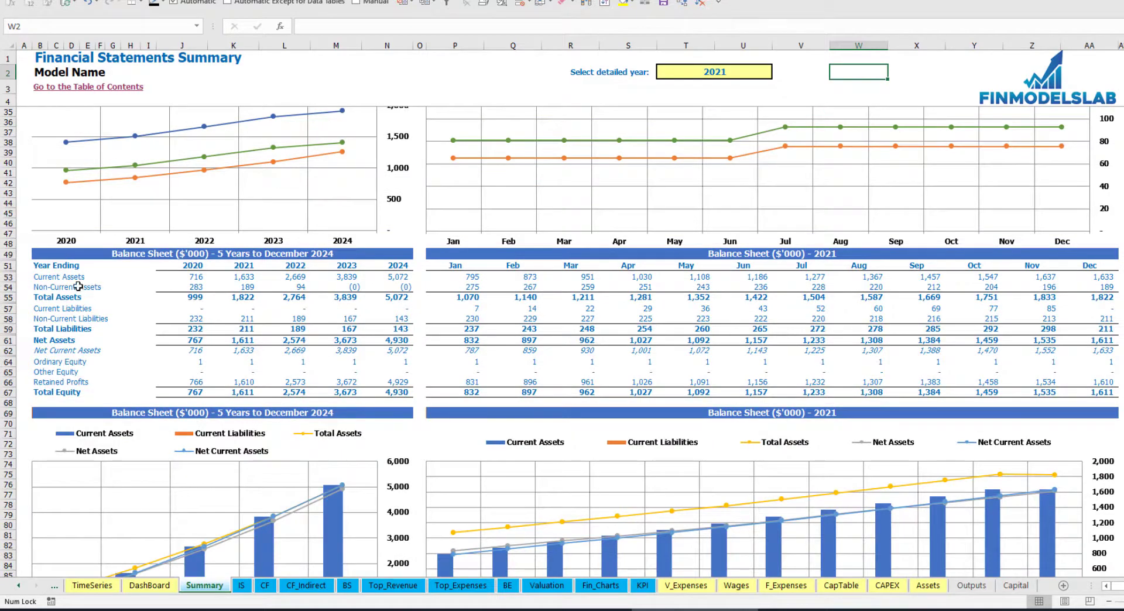
{"action": "scroll", "coordinate": [719, 283], "scroll_direction": "down", "scroll_amount": 10}
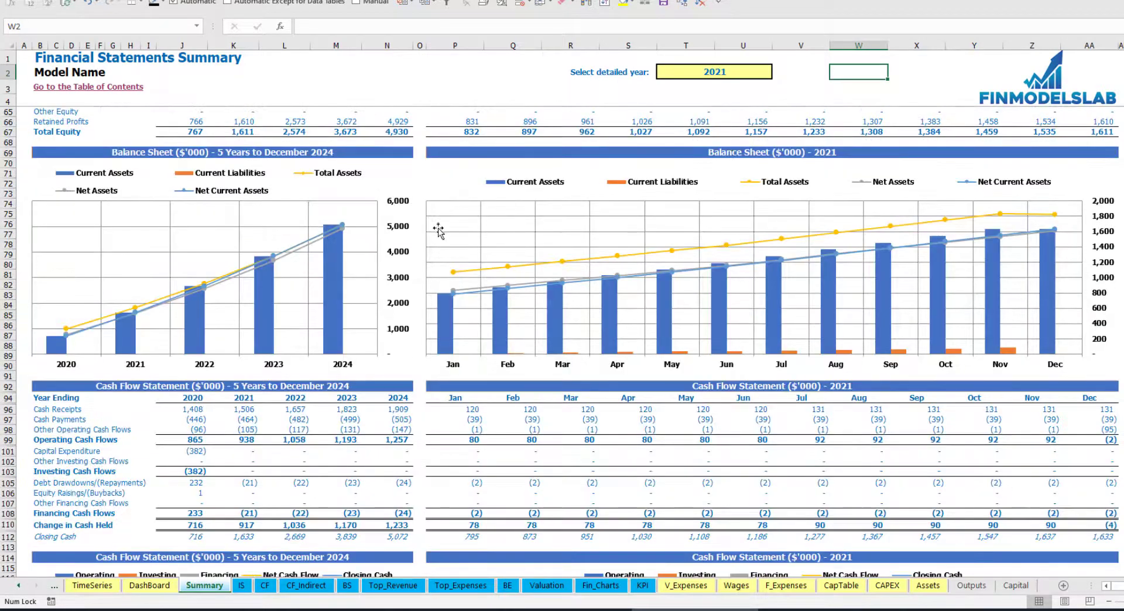
{"action": "scroll", "coordinate": [496, 309], "scroll_direction": "down", "scroll_amount": 10}
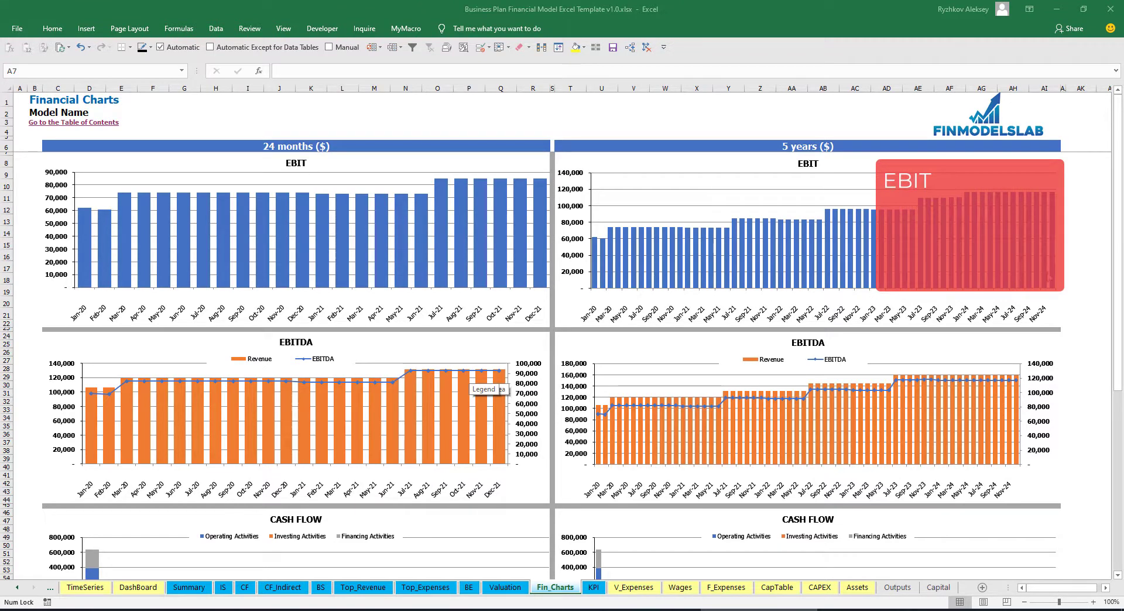
Step: Review the 24-month and 5-year EBIT, EBITDA, cash flow and cash balance charts on the Financial Charts sheet
{"action": "left_click", "coordinate": [1119, 266]}
{"action": "left_click_drag", "start_coordinate": [1118, 275], "coordinate": [1122, 369]}
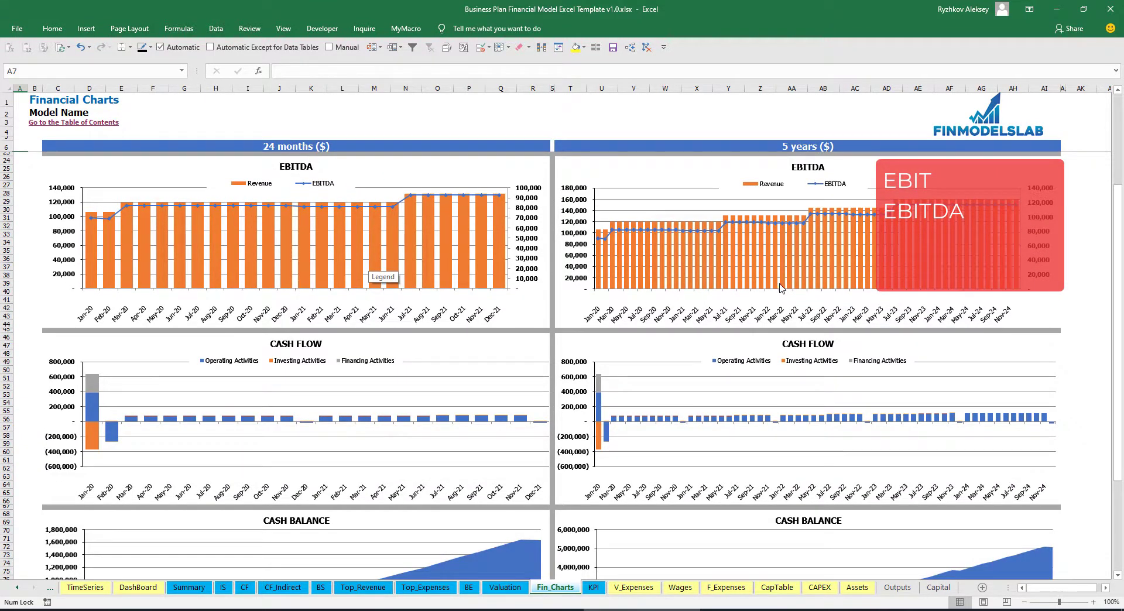
{"action": "left_click_drag", "start_coordinate": [1118, 375], "coordinate": [1117, 469]}
{"action": "scroll", "coordinate": [314, 341], "scroll_direction": "down", "scroll_amount": 3}
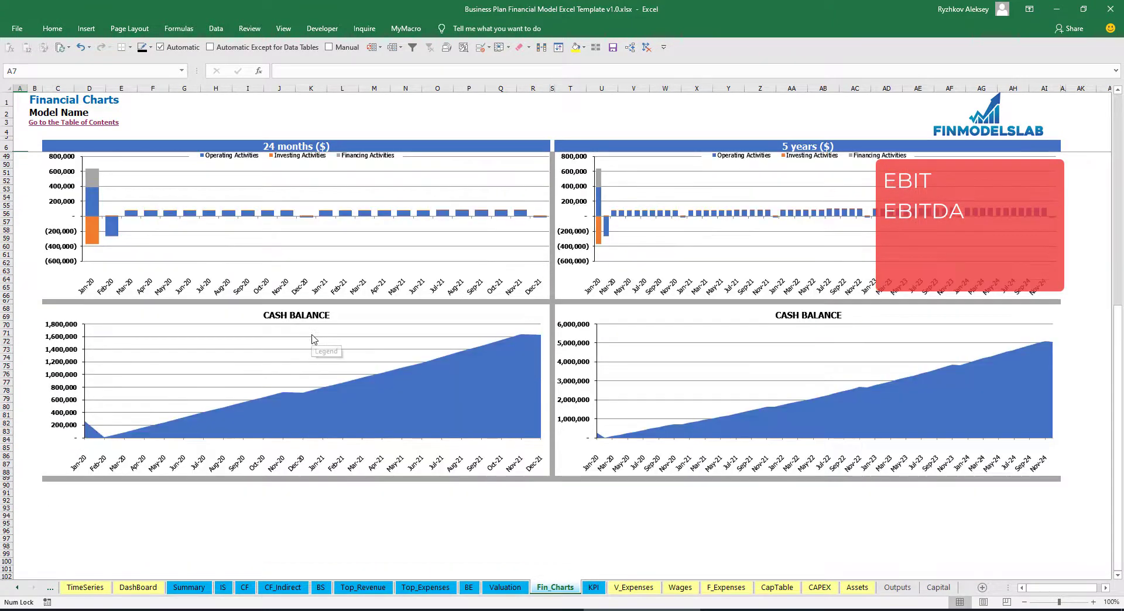
{"action": "scroll", "coordinate": [315, 331], "scroll_direction": "up", "scroll_amount": 2}
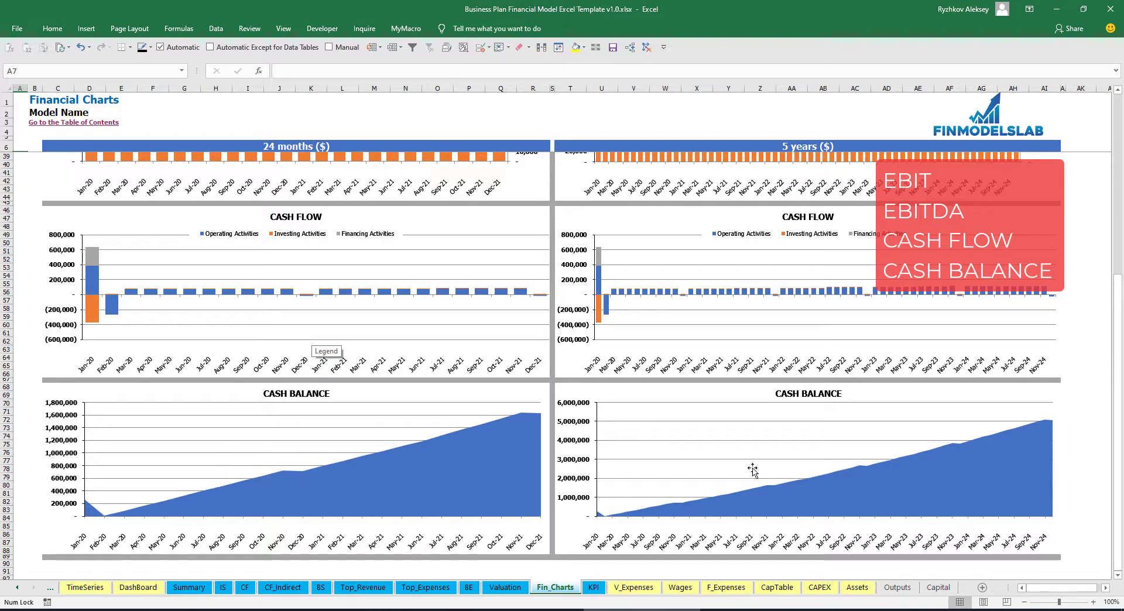
Step: Review the KPI sheet's staff and educators chart and each KPI row from Wages to Profit as a % of Revenue
{"action": "left_click", "coordinate": [593, 587]}
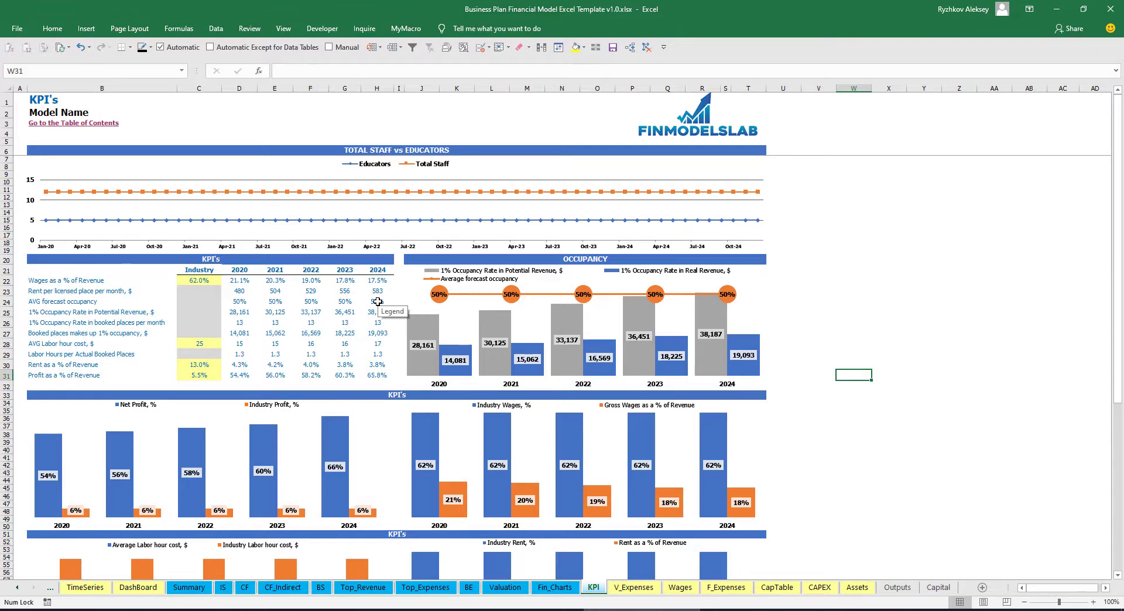
{"action": "left_click", "coordinate": [783, 213]}
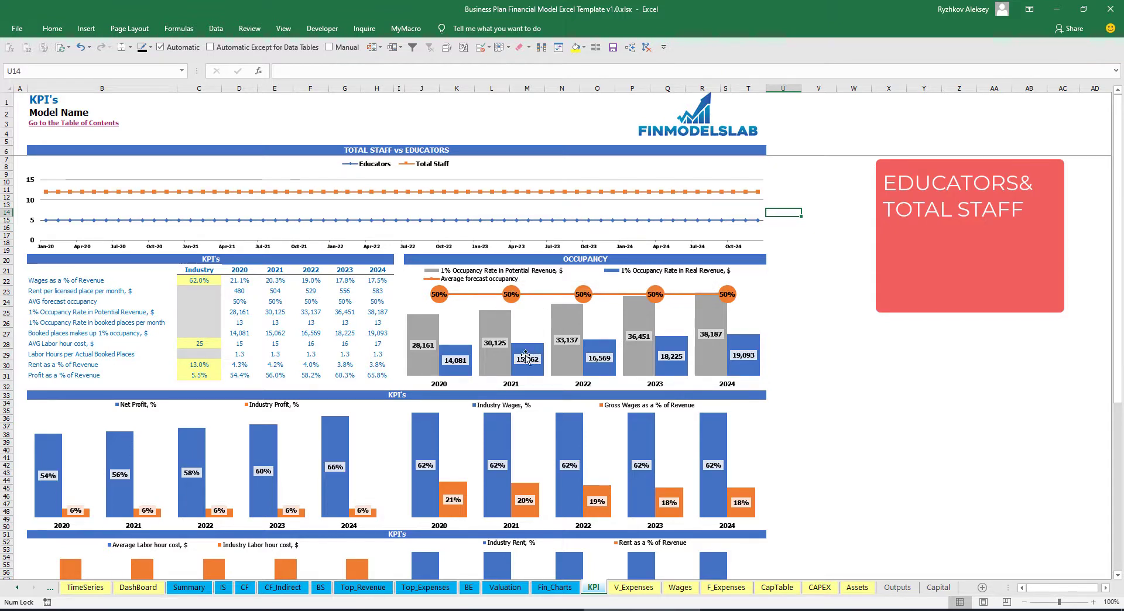
{"action": "left_click", "coordinate": [35, 282]}
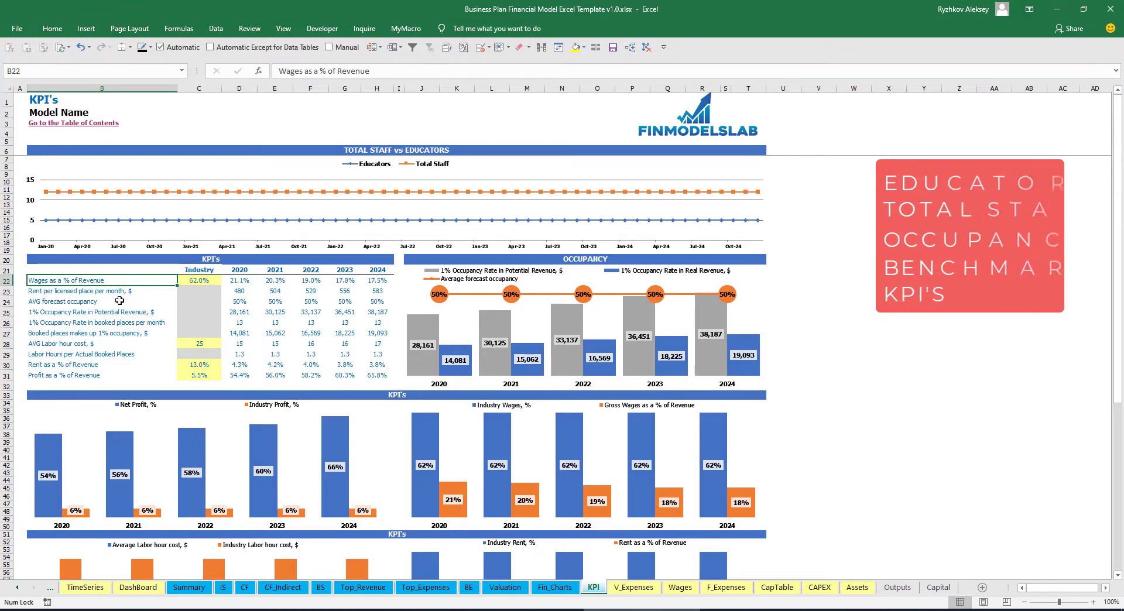
{"action": "key", "text": "Down"}
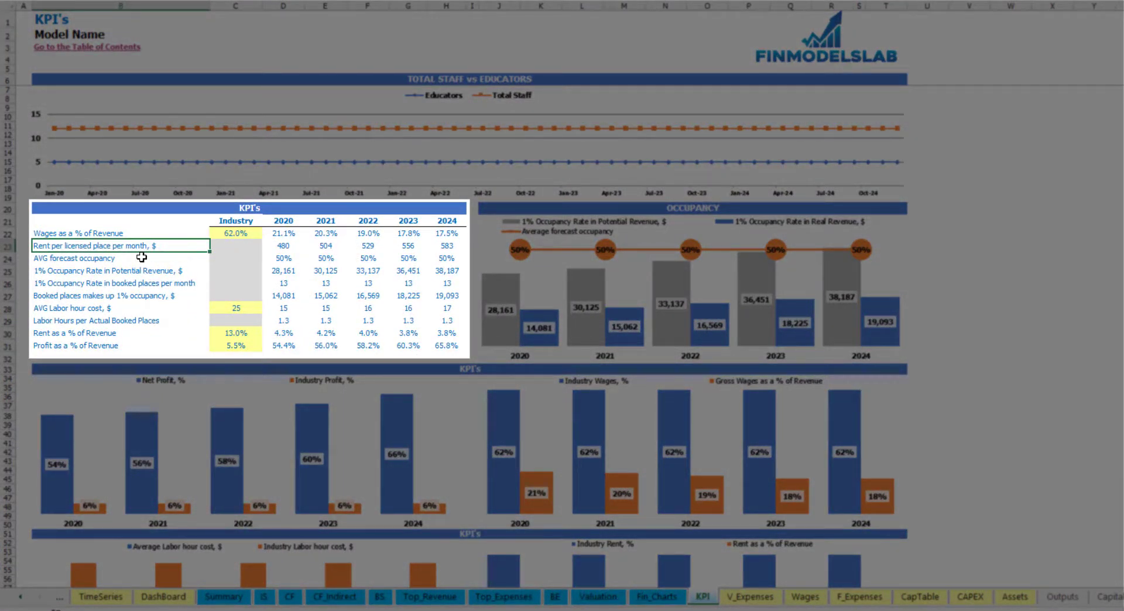
{"action": "key", "text": "Down"}
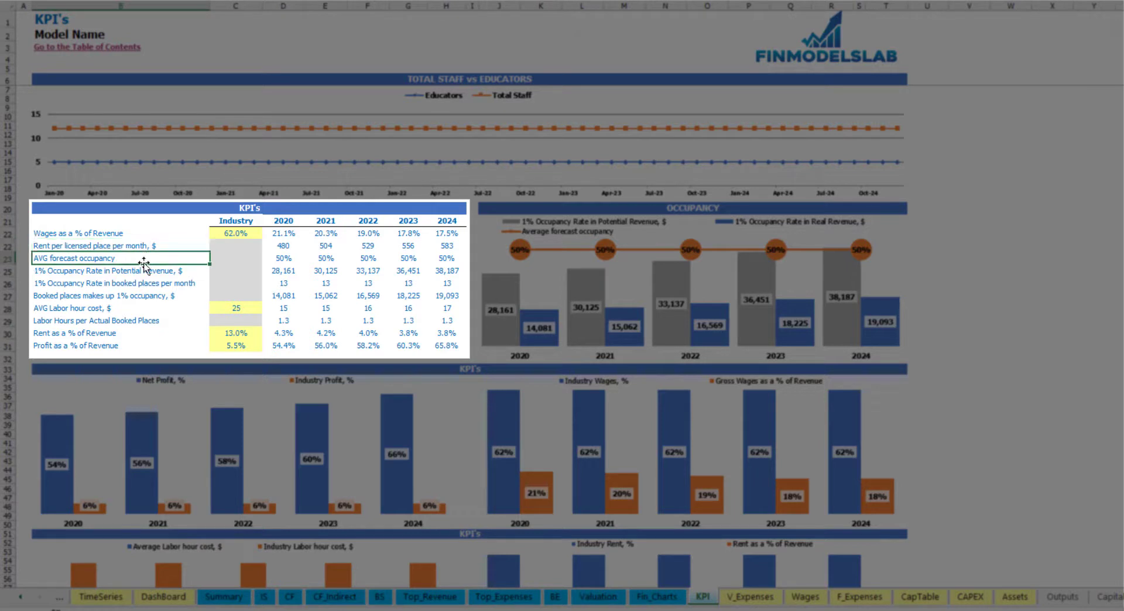
{"action": "key", "text": "Down"}
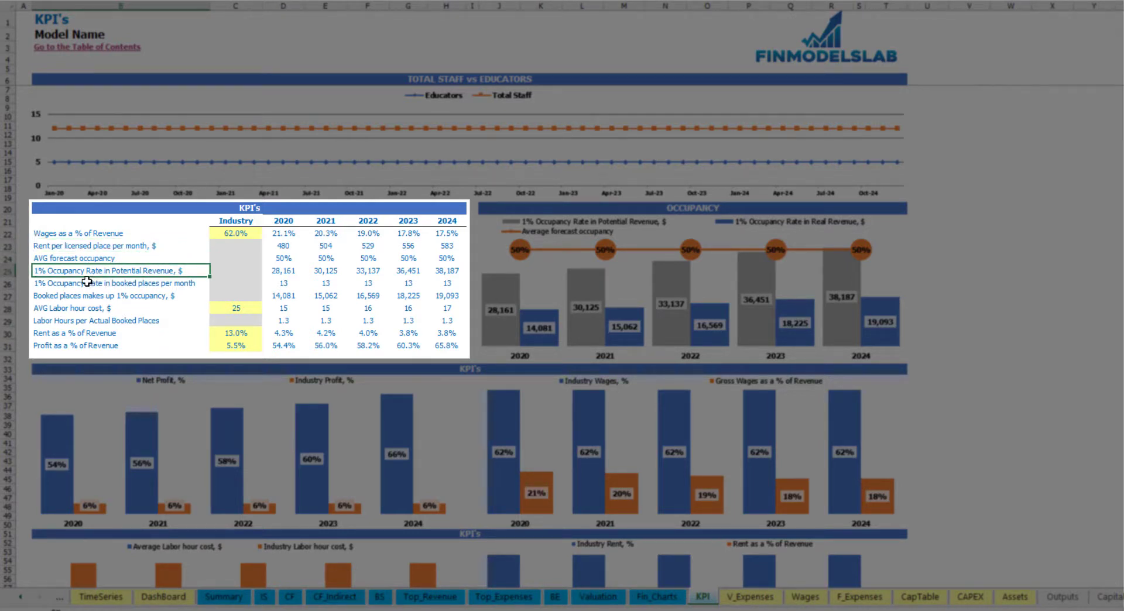
{"action": "key", "text": "Down"}
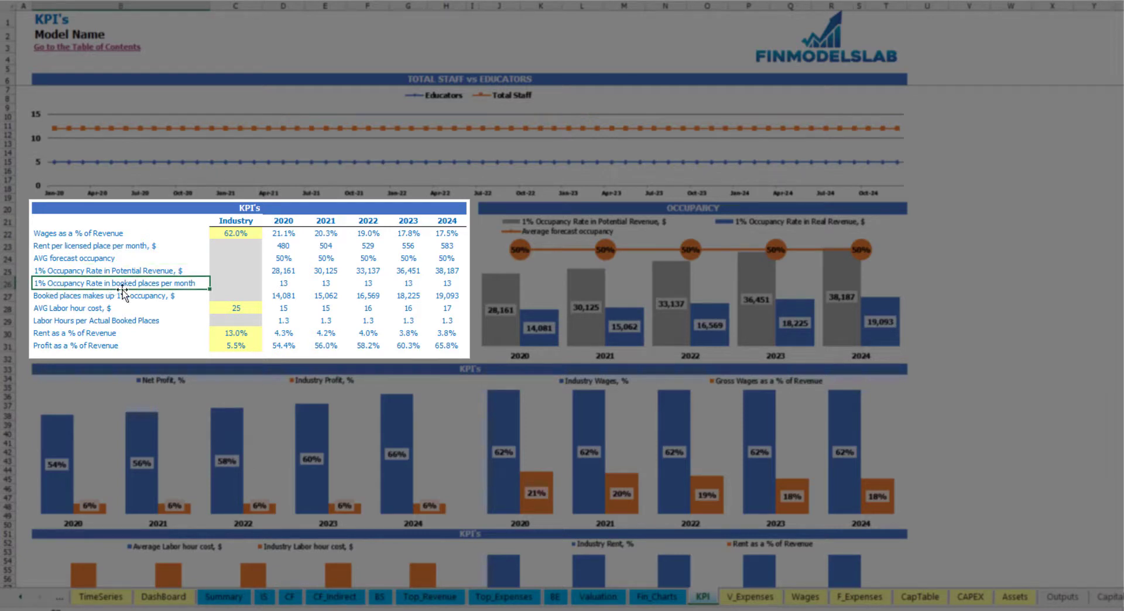
{"action": "key", "text": "Down"}
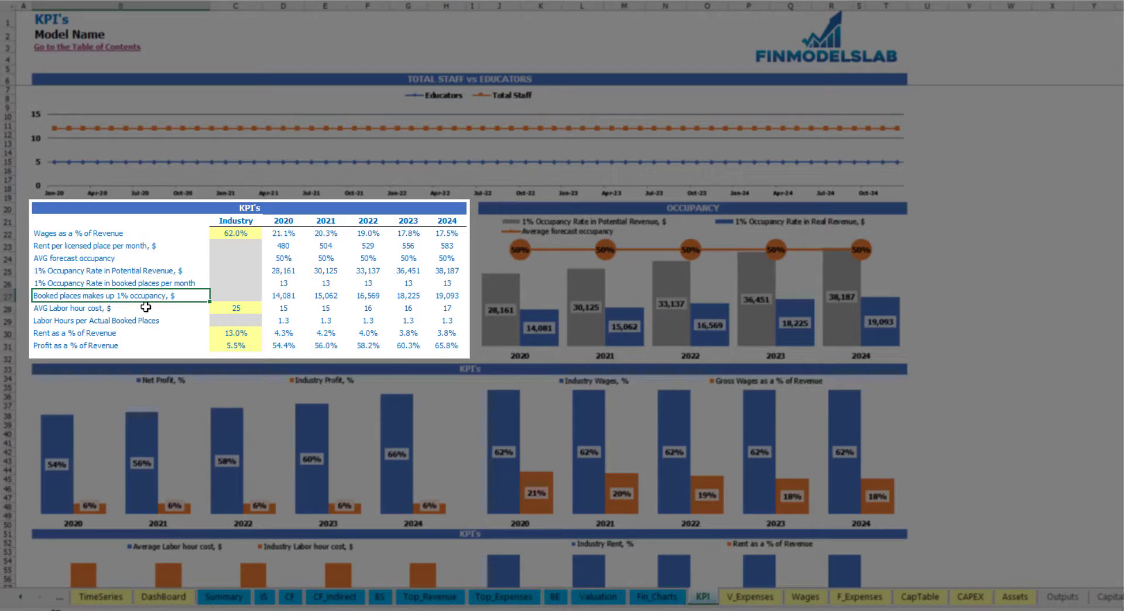
{"action": "key", "text": "Down"}
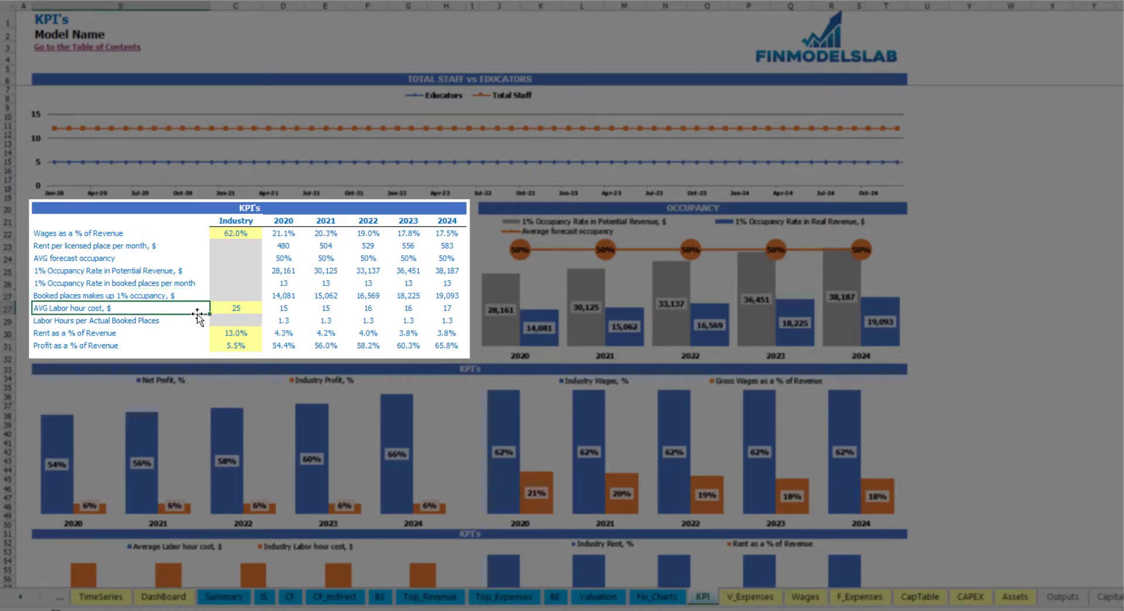
{"action": "key", "text": "Down"}
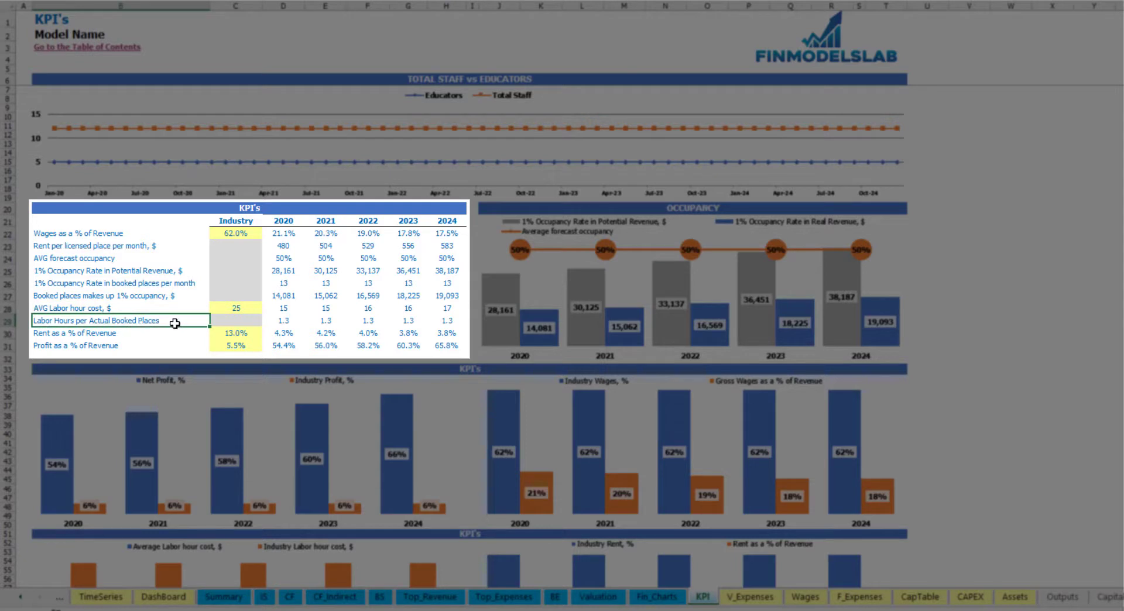
{"action": "key", "text": "Down"}
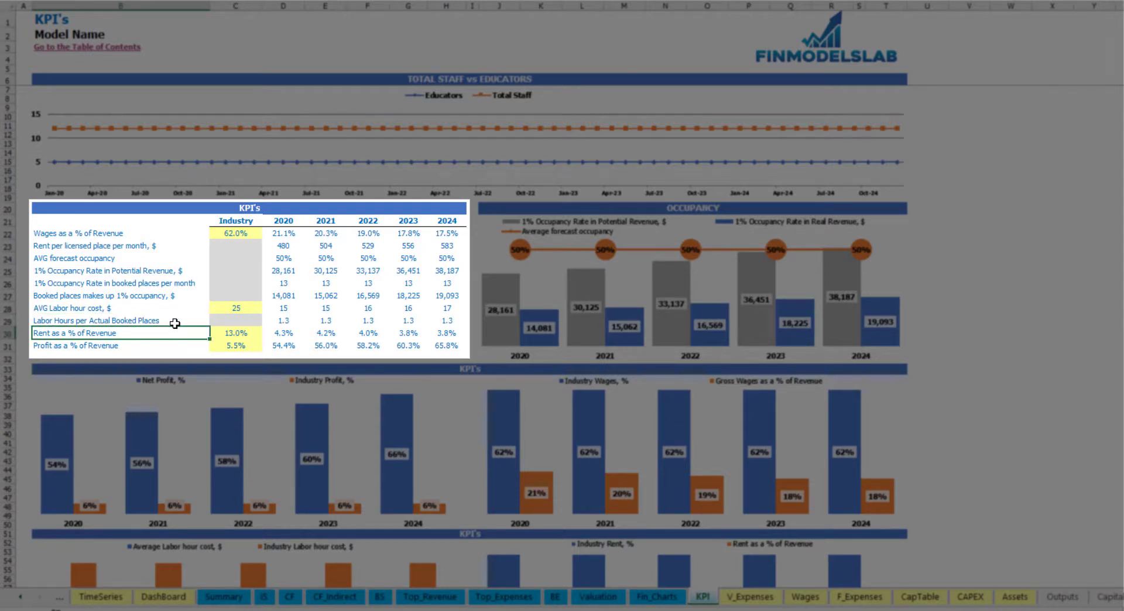
{"action": "key", "text": "Down"}
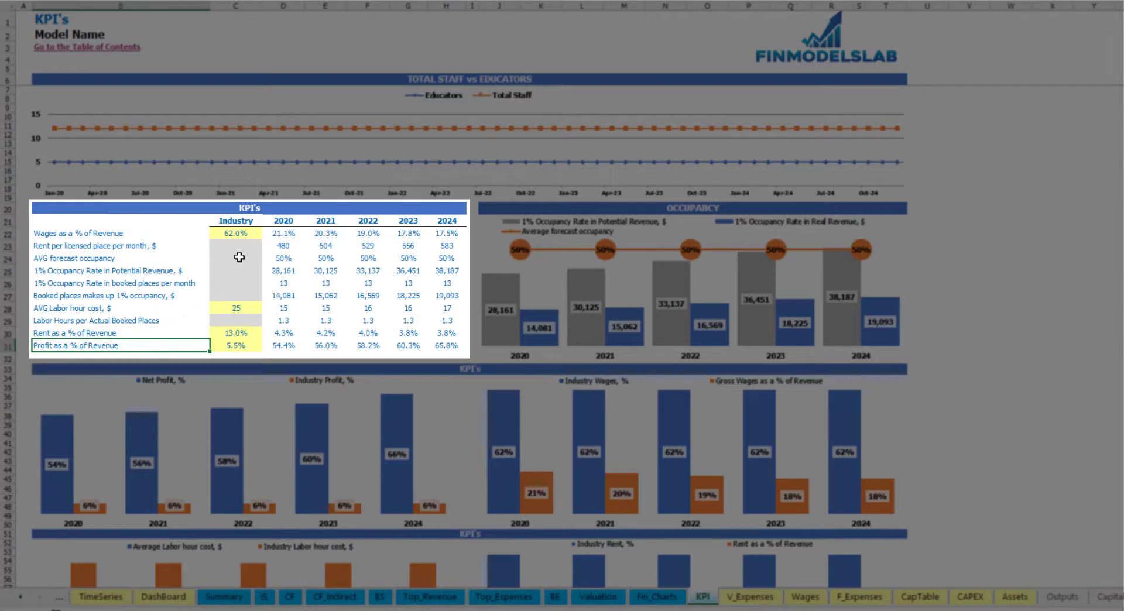
Step: Check the yellow industry benchmark cells on the KPI sheet and set the Wages as a % of Revenue benchmark to 55%
{"action": "left_click", "coordinate": [240, 236]}
{"action": "left_click", "coordinate": [229, 310]}
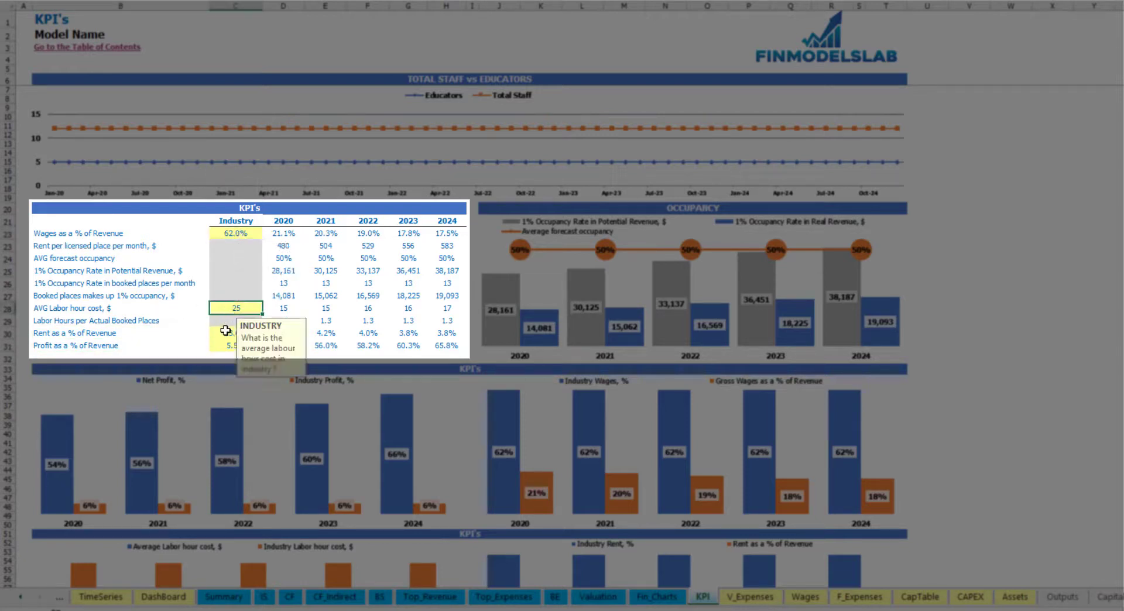
{"action": "left_click", "coordinate": [228, 332]}
{"action": "left_click", "coordinate": [226, 344]}
{"action": "left_click", "coordinate": [234, 235]}
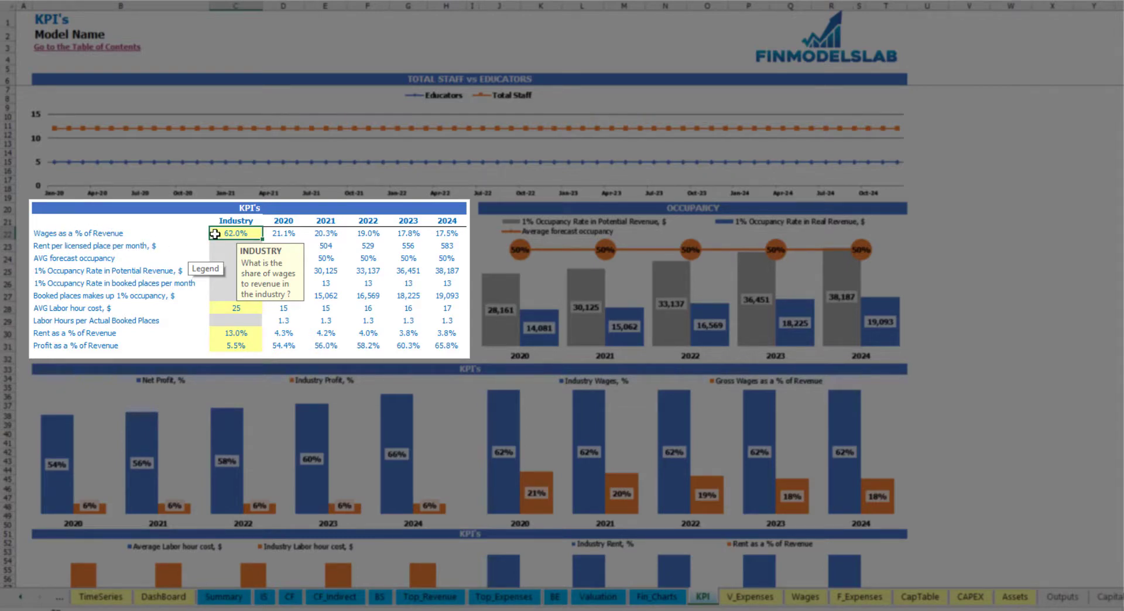
{"action": "type", "text": "55"}
{"action": "key", "text": "Return"}
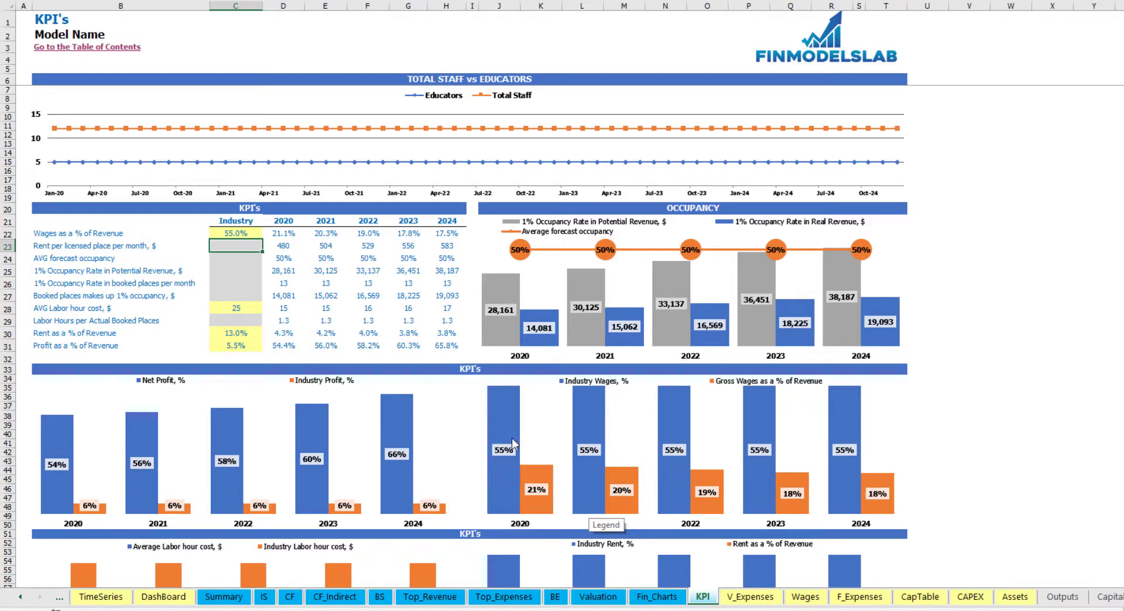
Step: Examine the KPI table's industry column and the charts comparing profit, wages, labor hour cost and rent with the industry
{"action": "left_click", "coordinate": [226, 233]}
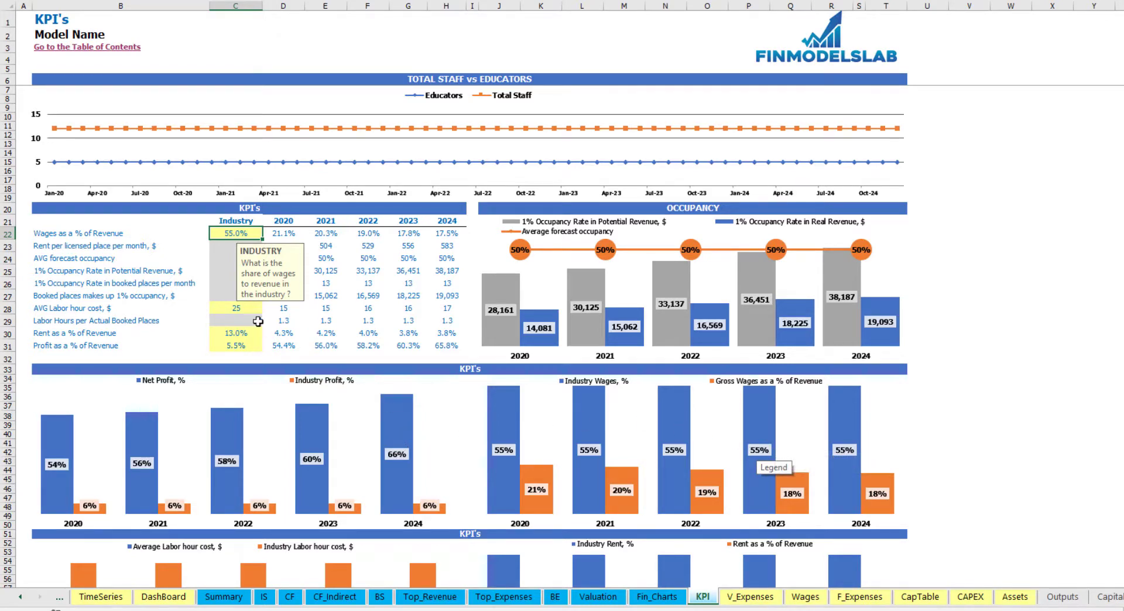
{"action": "left_click_drag", "start_coordinate": [216, 249], "coordinate": [223, 291]}
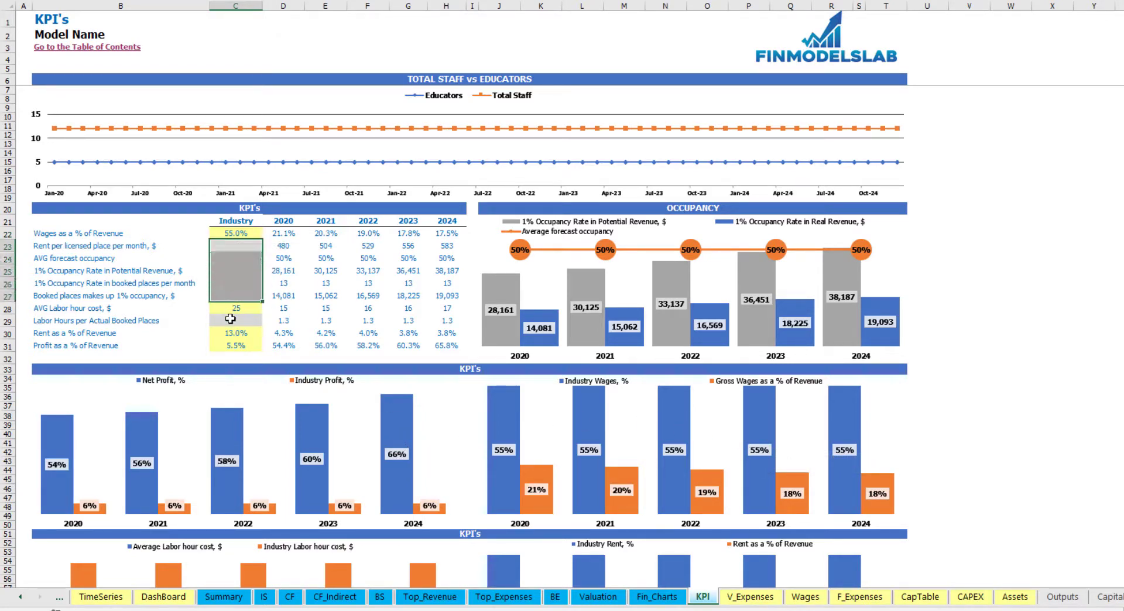
{"action": "left_click", "coordinate": [230, 319]}
{"action": "scroll", "coordinate": [409, 369], "scroll_direction": "down", "scroll_amount": 6}
{"action": "scroll", "coordinate": [444, 351], "scroll_direction": "up", "scroll_amount": 6}
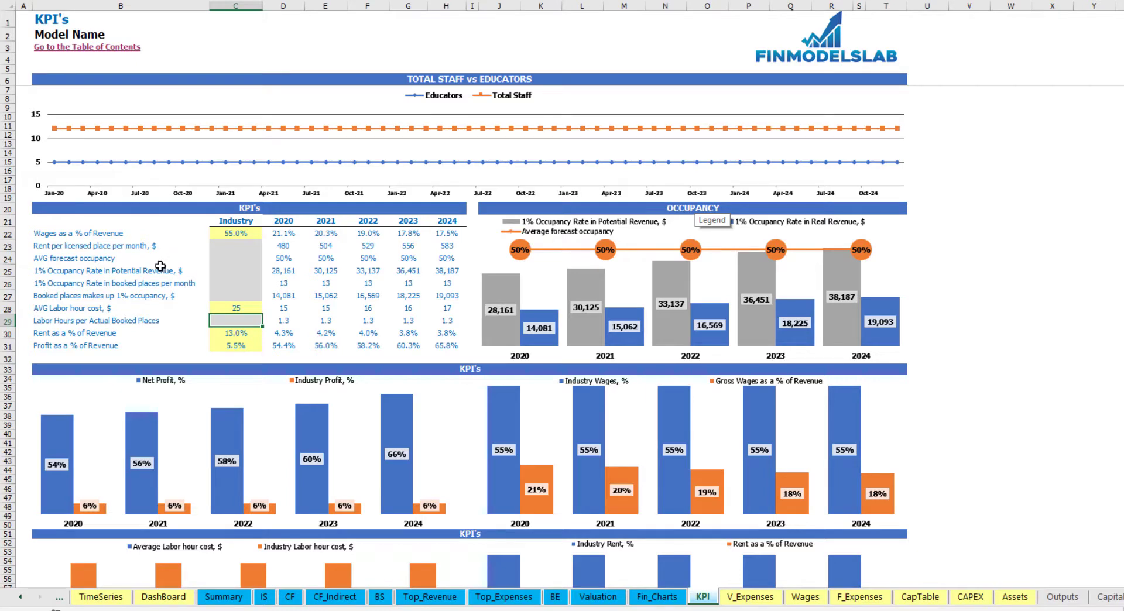
{"action": "scroll", "coordinate": [171, 277], "scroll_direction": "down", "scroll_amount": 7}
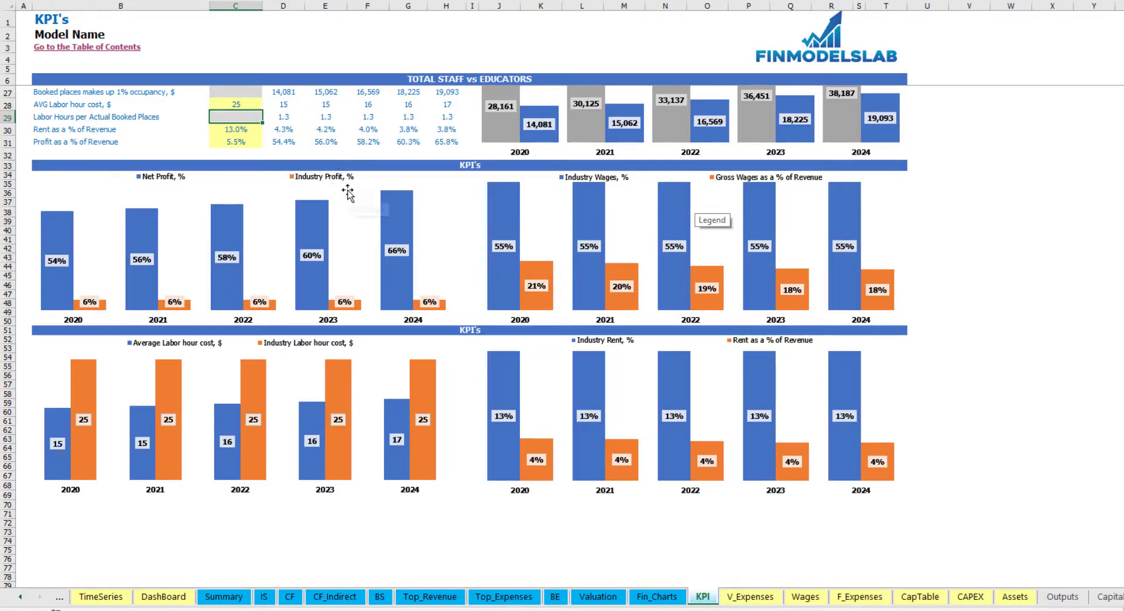
{"action": "scroll", "coordinate": [348, 193], "scroll_direction": "up", "scroll_amount": 7}
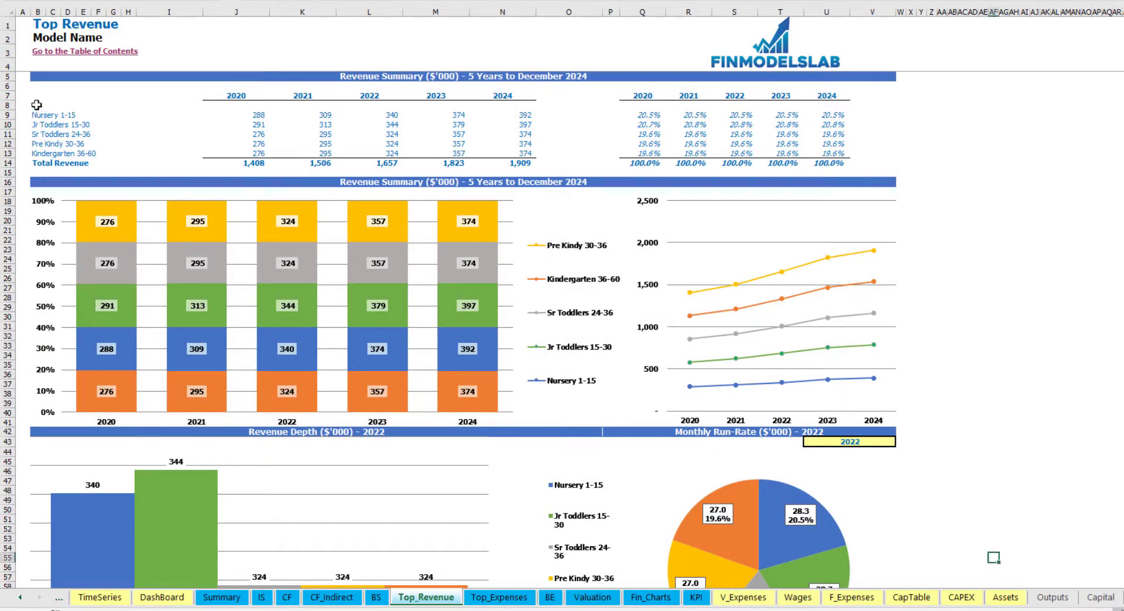
Step: Review the Top Revenue sheet's five-year revenue by age group, percentage shares, and the revenue depth, run-rate and bridge charts
{"action": "left_click_drag", "start_coordinate": [35, 115], "coordinate": [38, 152]}
{"action": "left_click", "coordinate": [130, 95]}
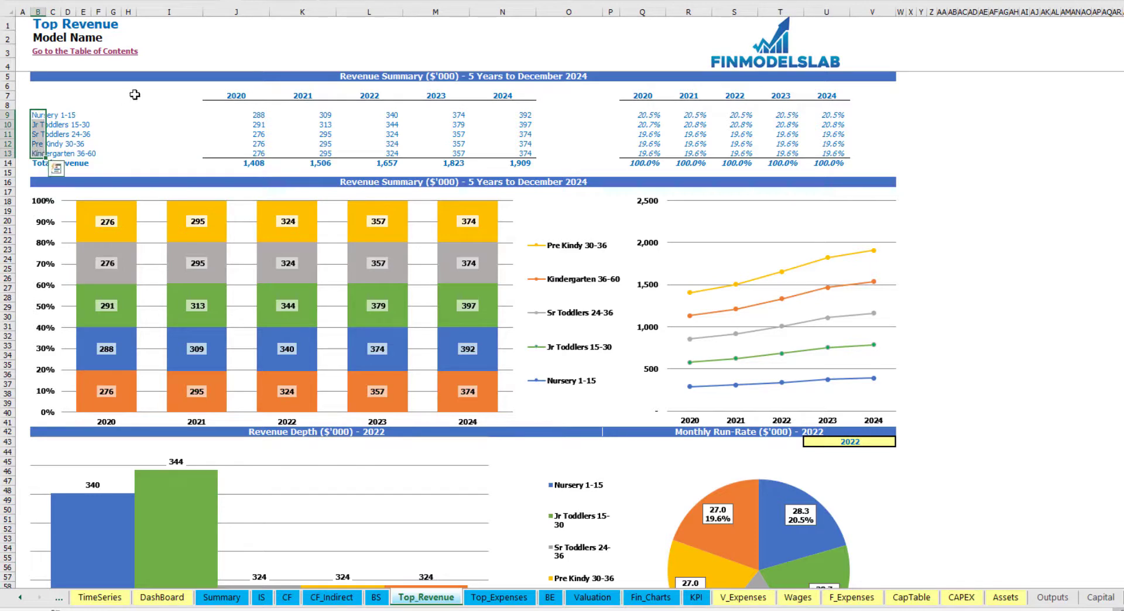
{"action": "left_click_drag", "start_coordinate": [233, 97], "coordinate": [489, 153]}
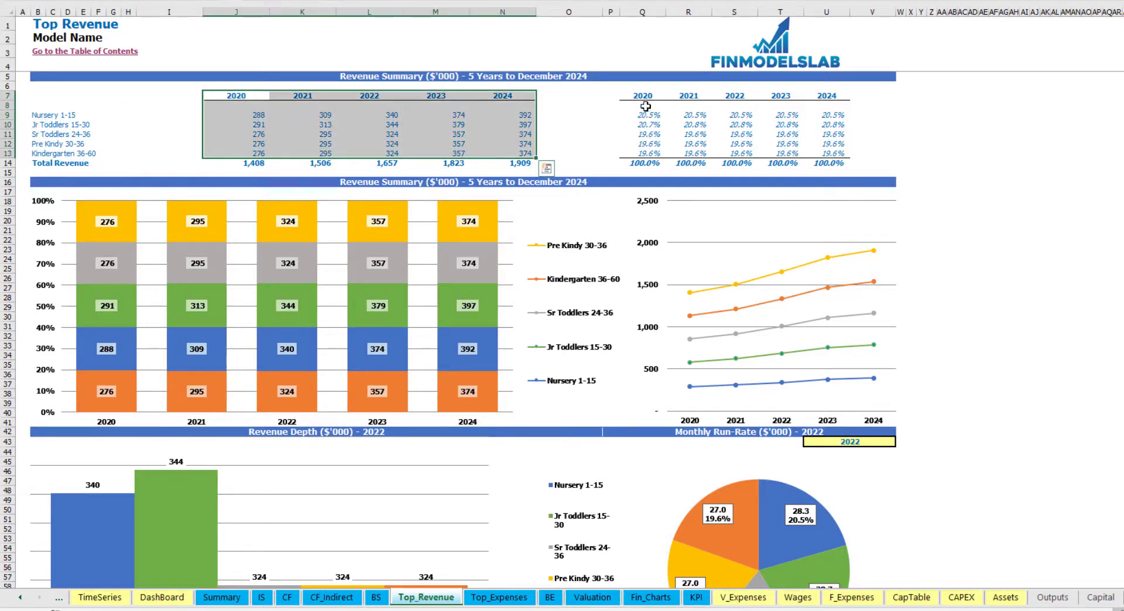
{"action": "left_click_drag", "start_coordinate": [644, 96], "coordinate": [824, 151]}
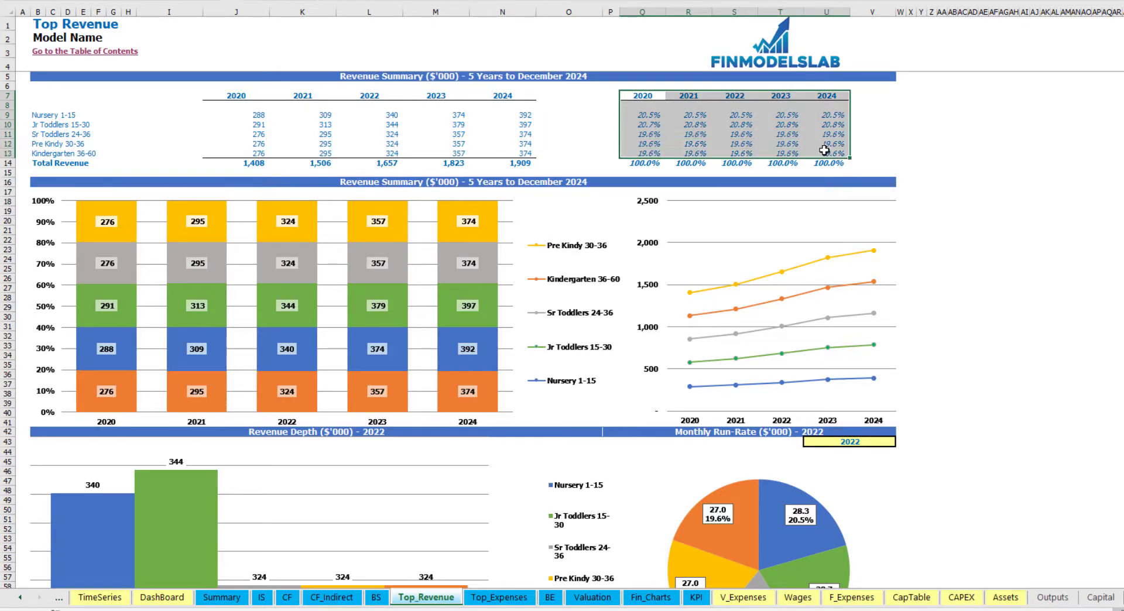
{"action": "left_click", "coordinate": [994, 155]}
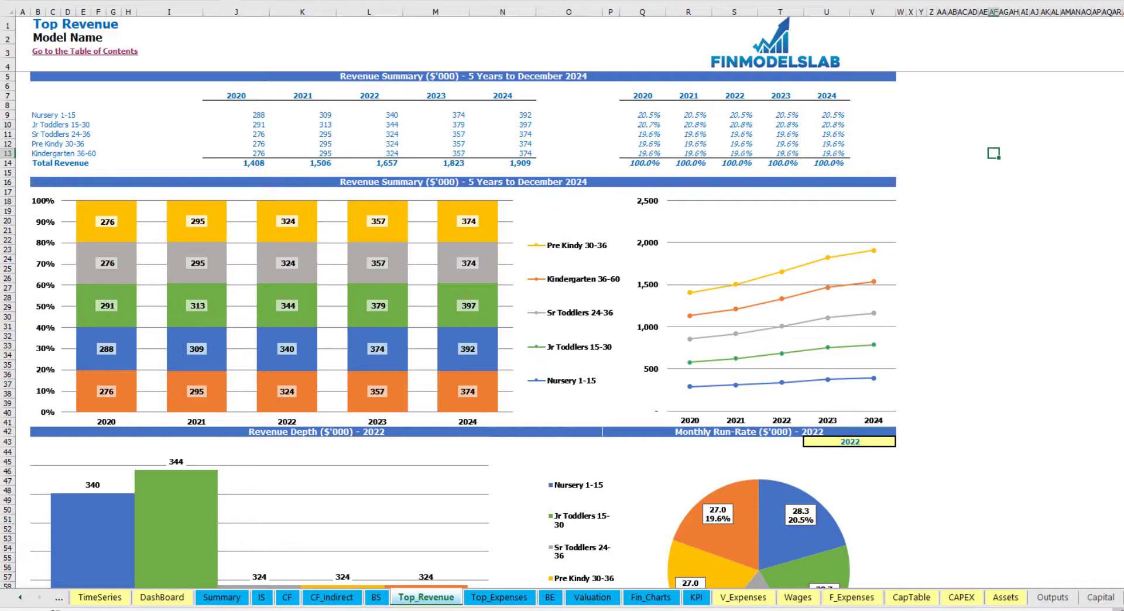
{"action": "scroll", "coordinate": [993, 153], "scroll_direction": "down", "scroll_amount": 10}
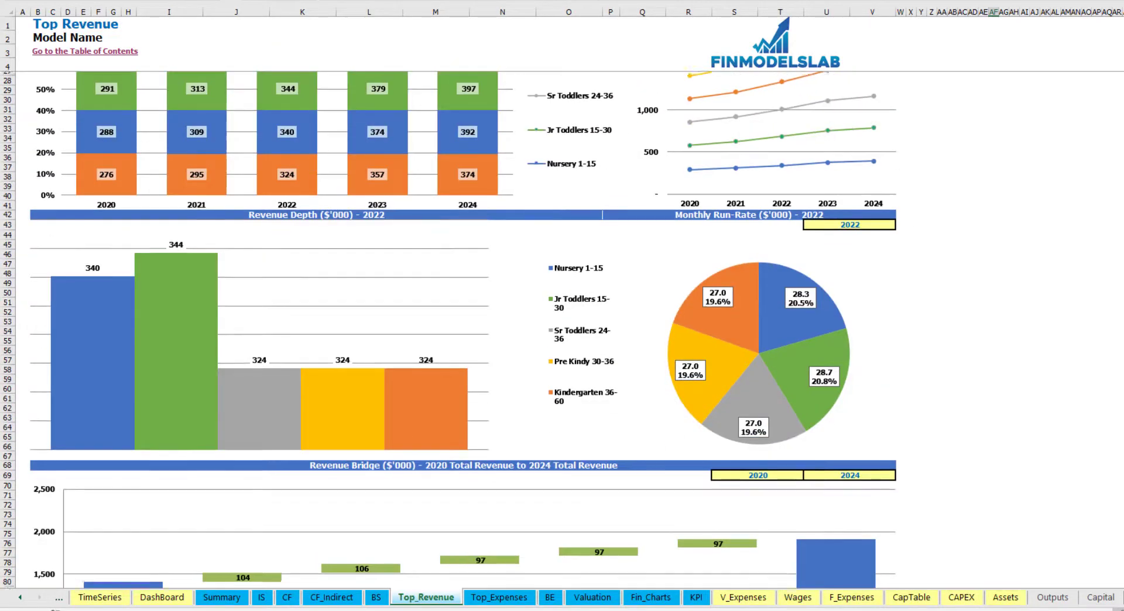
{"action": "scroll", "coordinate": [994, 153], "scroll_direction": "up", "scroll_amount": 3}
{"action": "scroll", "coordinate": [994, 153], "scroll_direction": "down", "scroll_amount": 5}
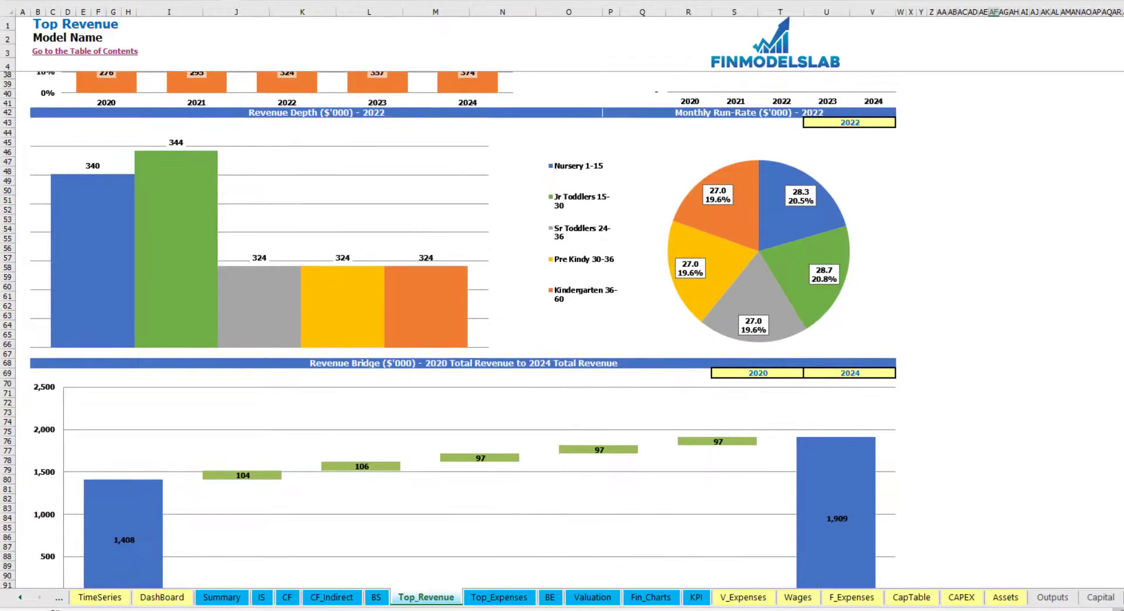
{"action": "scroll", "coordinate": [554, 254], "scroll_direction": "down", "scroll_amount": 1}
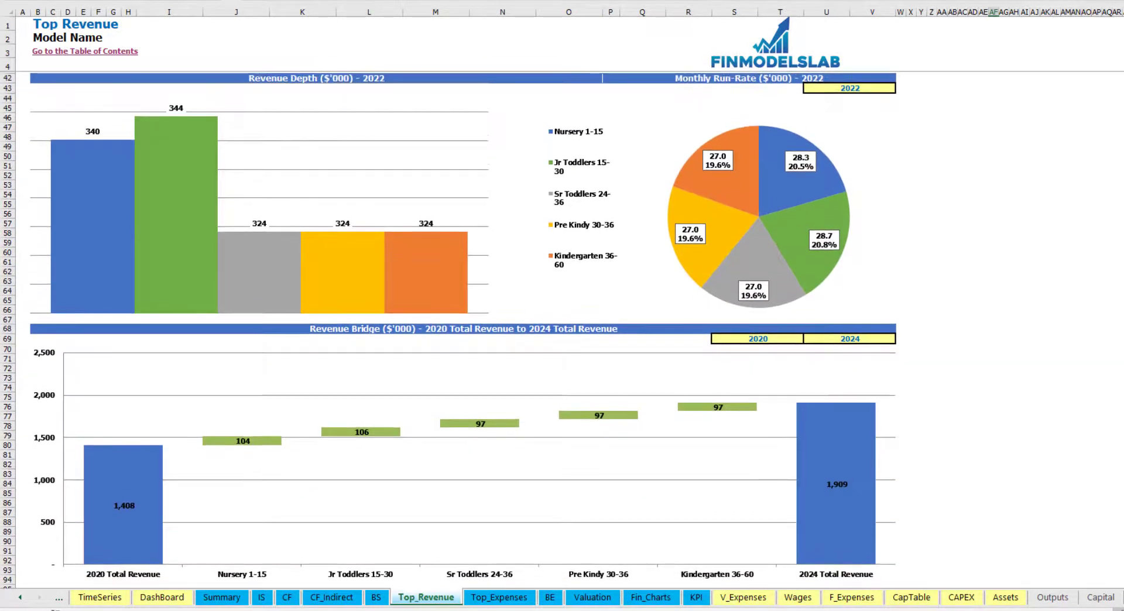
Step: Set the year of the Revenue Depth and Monthly Run-Rate charts to 2023
{"action": "left_click", "coordinate": [885, 87]}
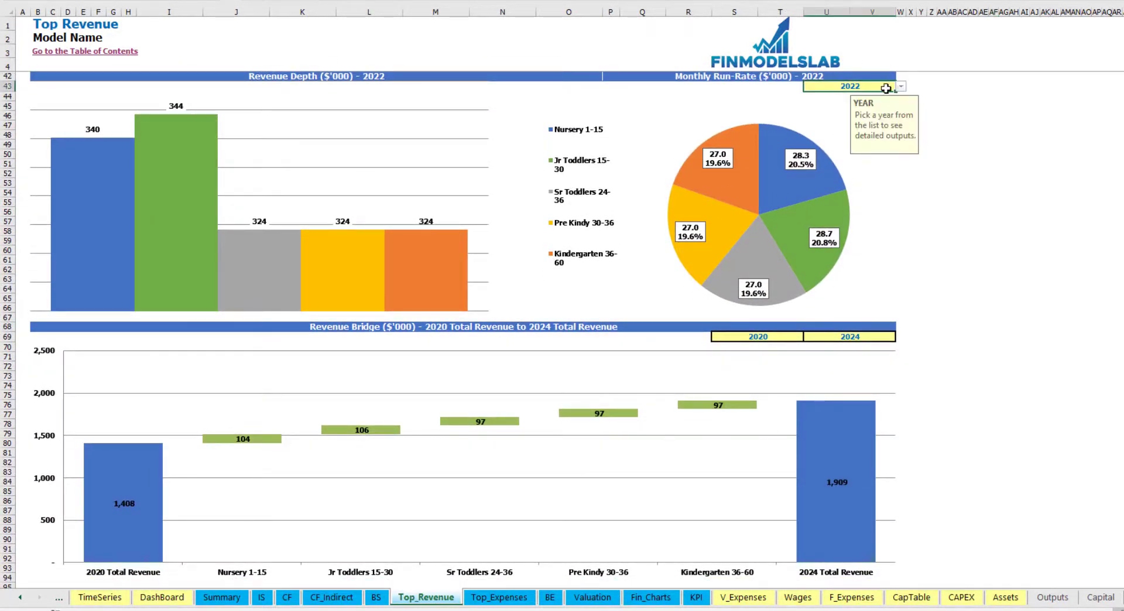
{"action": "left_click", "coordinate": [899, 87]}
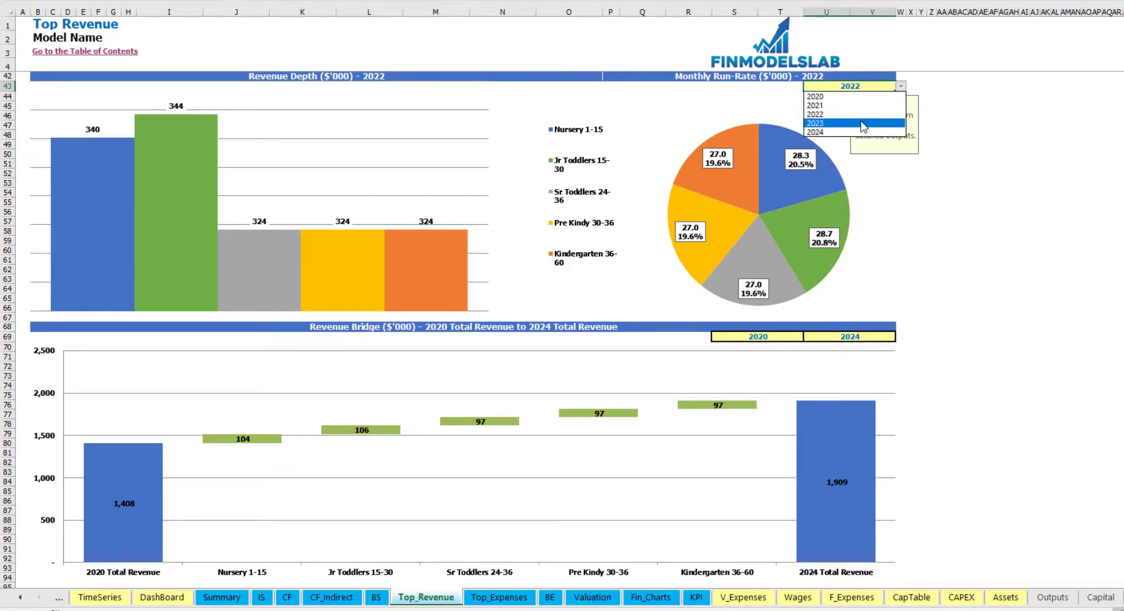
{"action": "left_click", "coordinate": [862, 123]}
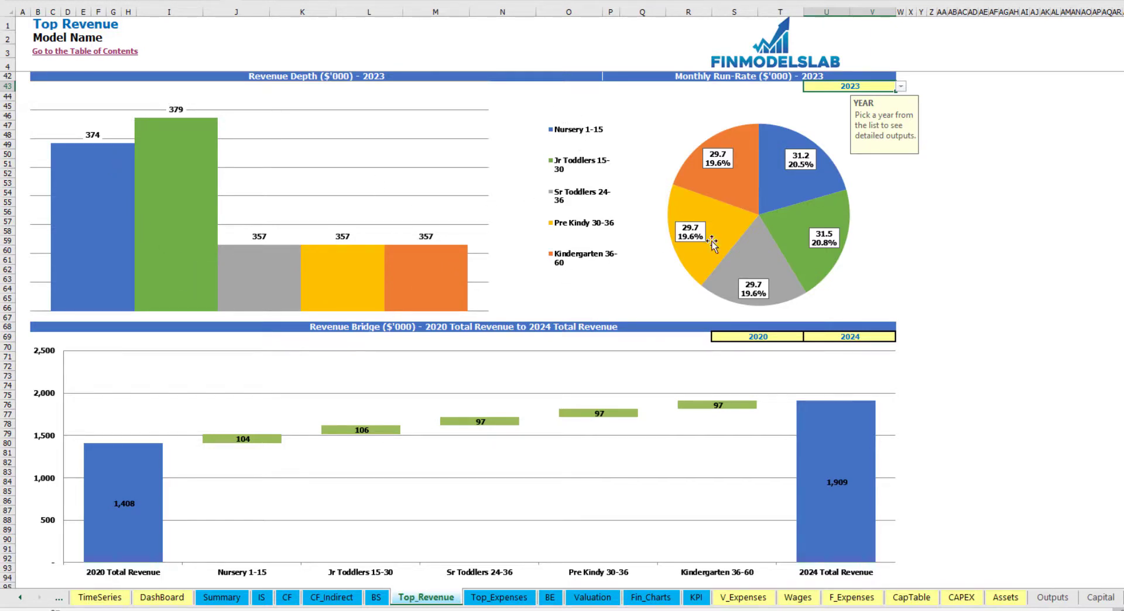
{"action": "left_click", "coordinate": [1003, 173]}
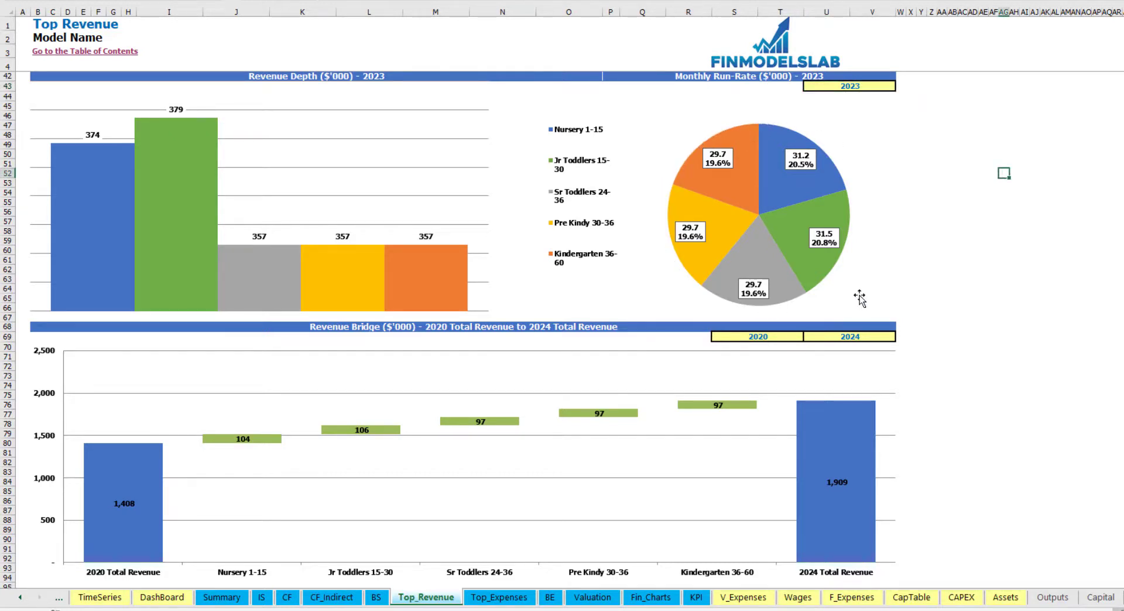
Step: Set the first year of the Revenue Bridge chart to 2021
{"action": "scroll", "coordinate": [480, 291], "scroll_direction": "down", "scroll_amount": 3}
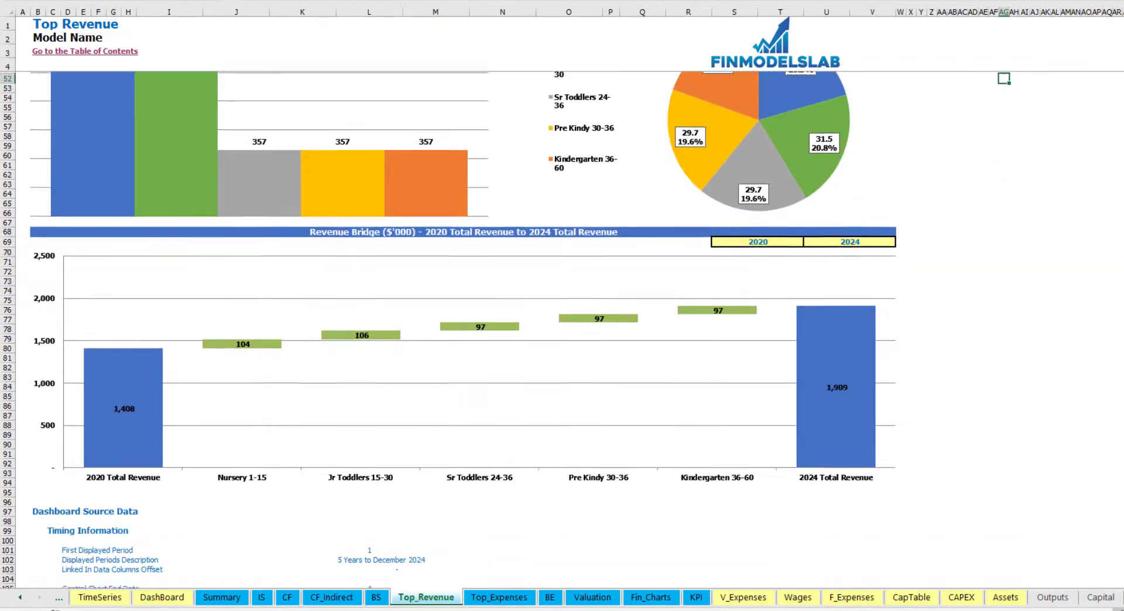
{"action": "left_click", "coordinate": [792, 240]}
{"action": "left_click", "coordinate": [839, 239]}
{"action": "left_click", "coordinate": [805, 240]}
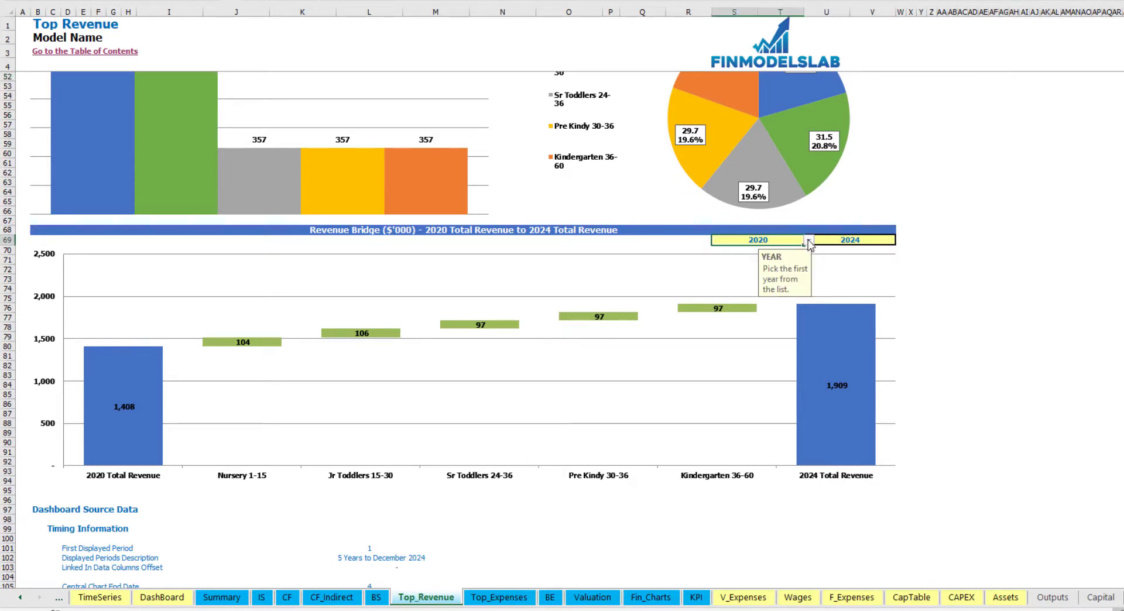
{"action": "left_click", "coordinate": [809, 242]}
{"action": "left_click", "coordinate": [791, 259]}
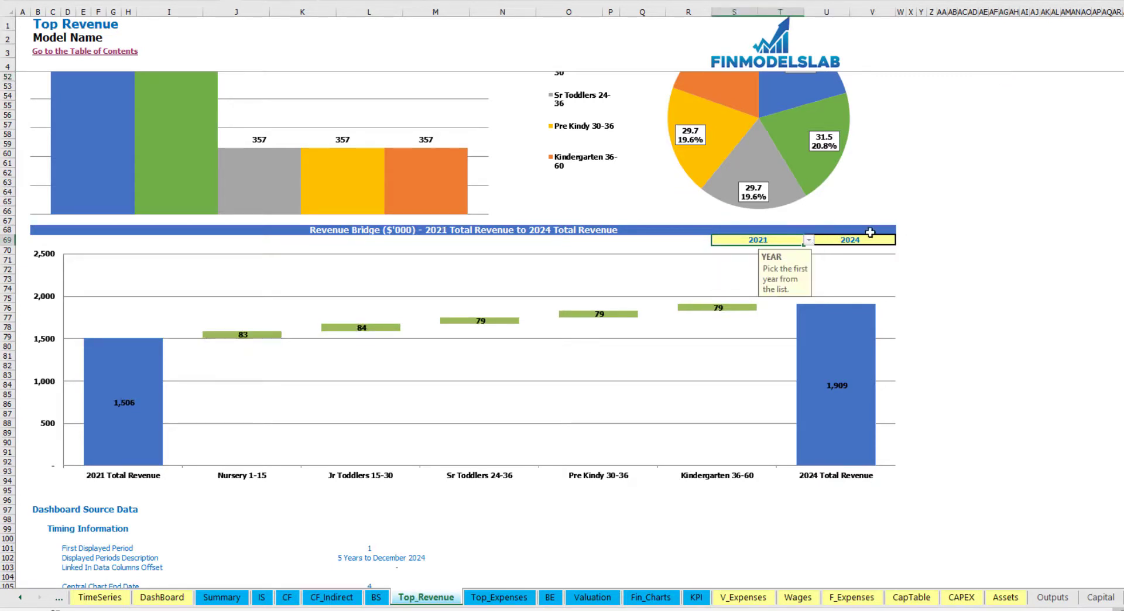
Step: Set the last year of the Revenue Bridge chart to 2023
{"action": "left_click", "coordinate": [871, 240]}
{"action": "left_click", "coordinate": [900, 240]}
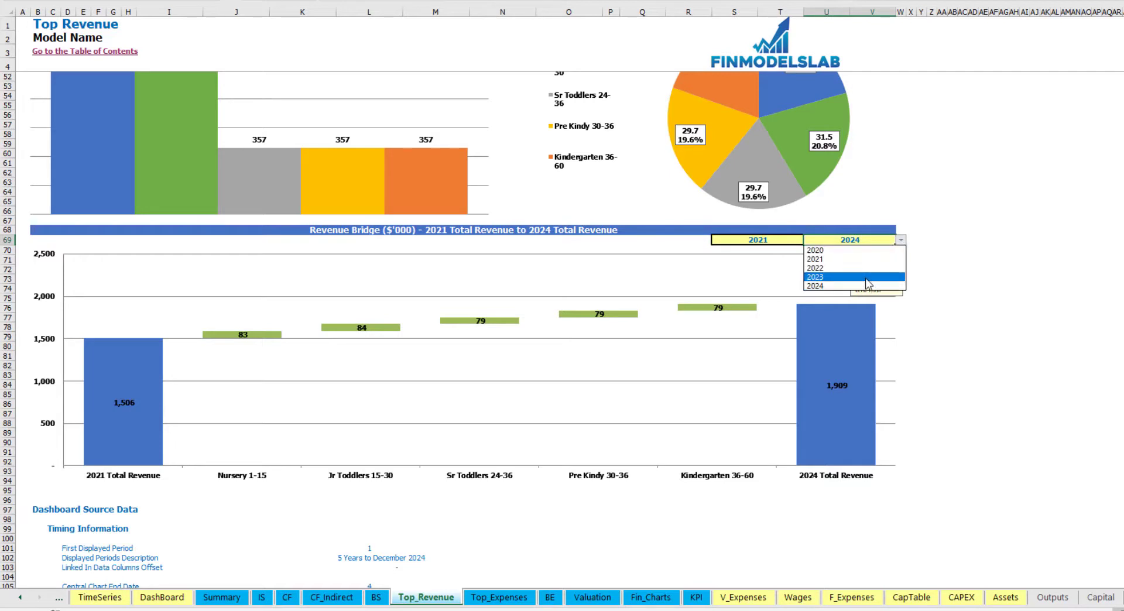
{"action": "left_click", "coordinate": [867, 277]}
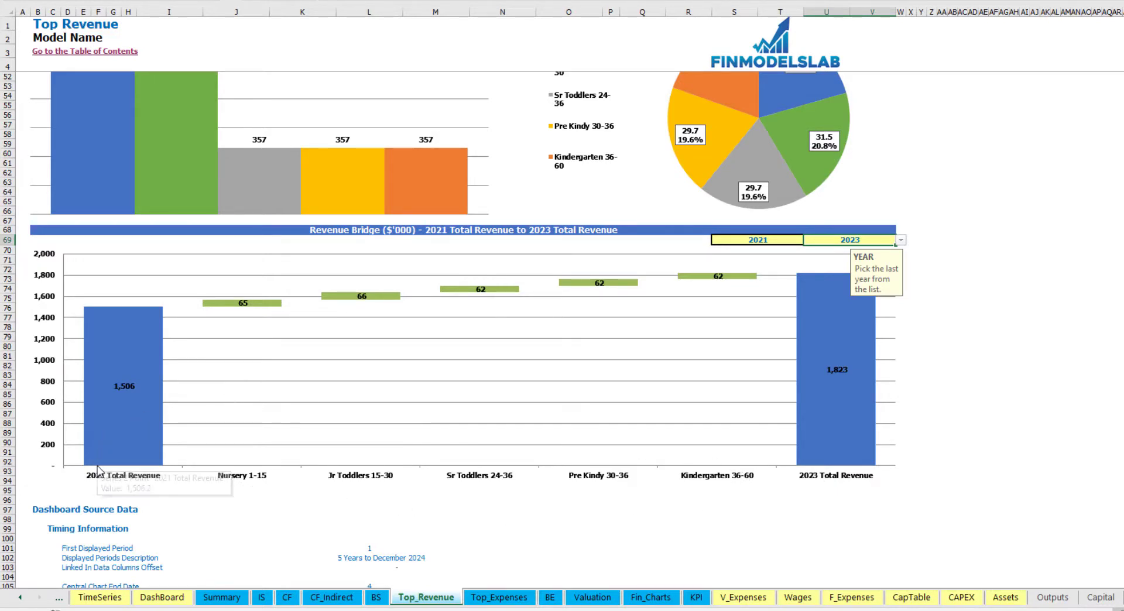
{"action": "left_click", "coordinate": [973, 402]}
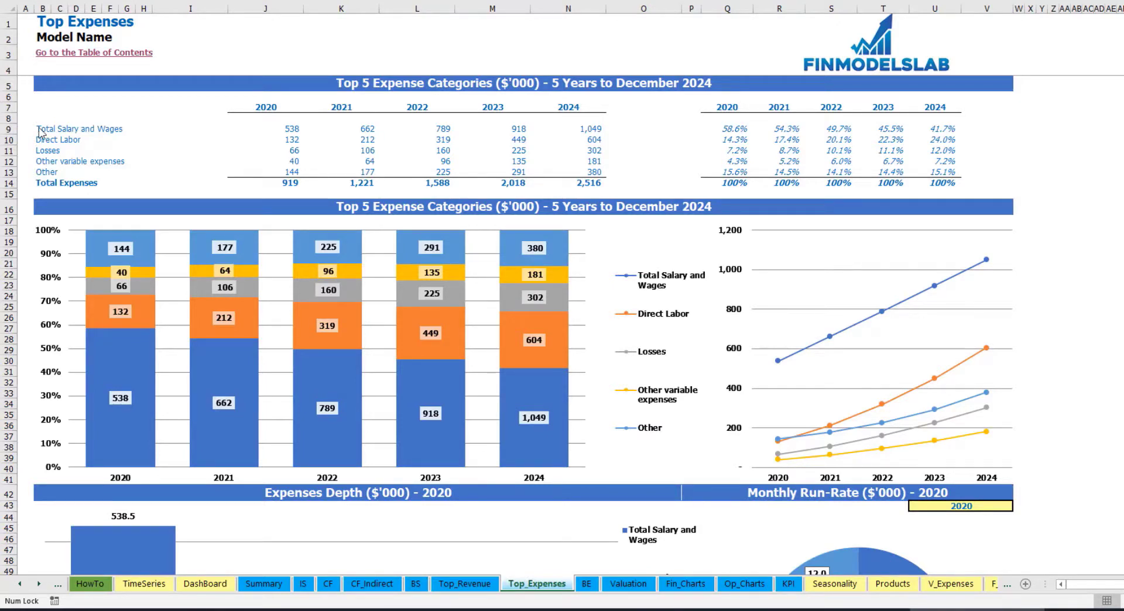
Step: Review the Top Expenses sheet's five expense categories, their yearly amounts, the total expenses row and the percentage shares
{"action": "left_click_drag", "start_coordinate": [42, 131], "coordinate": [35, 164]}
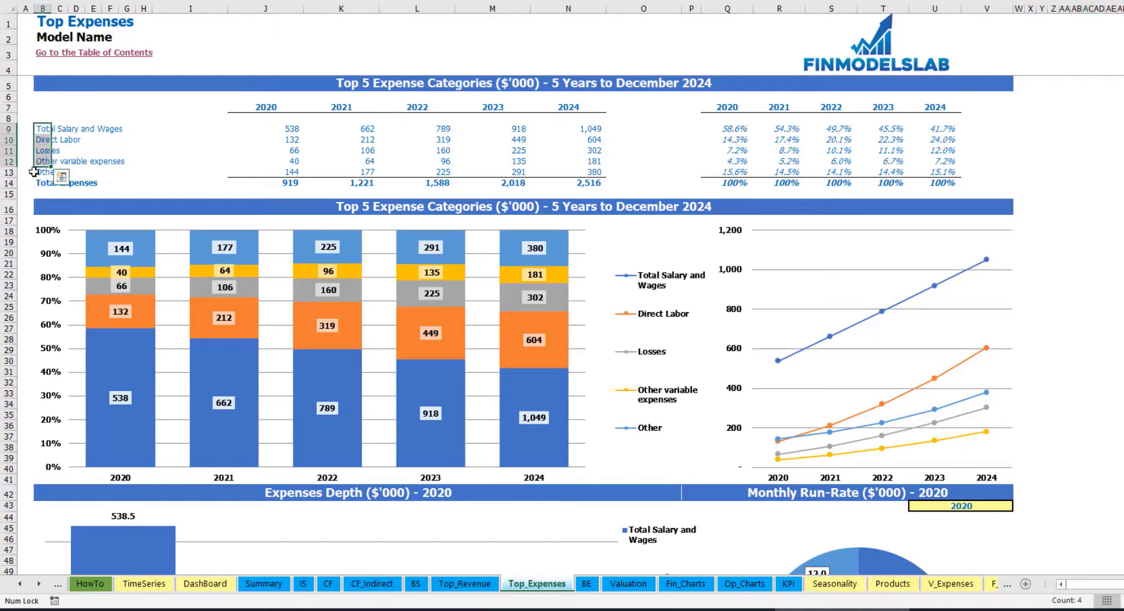
{"action": "left_click", "coordinate": [36, 171]}
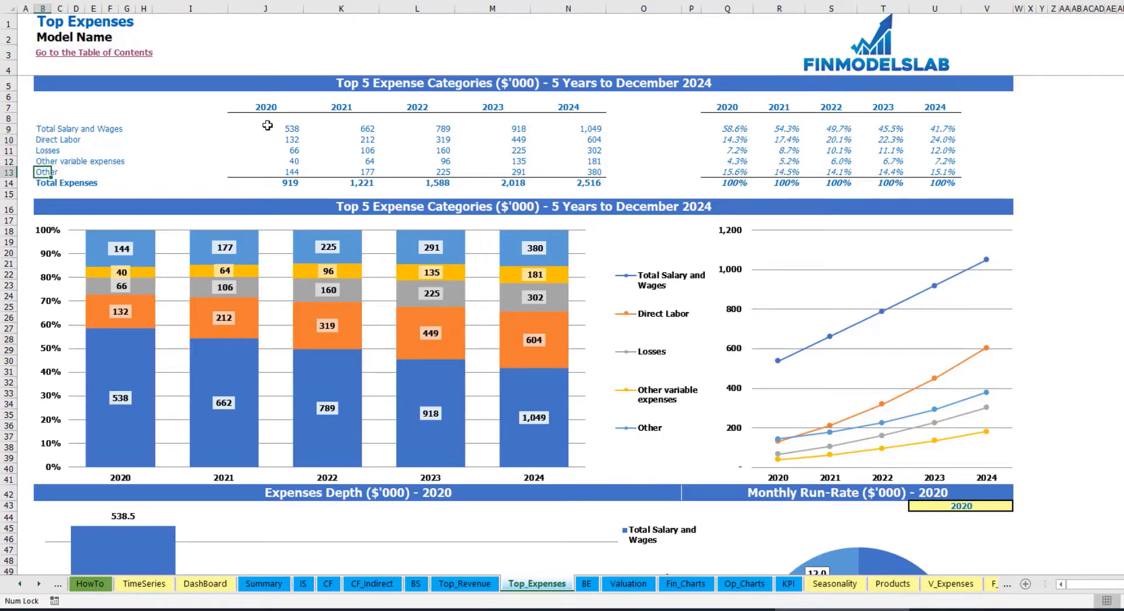
{"action": "left_click_drag", "start_coordinate": [266, 109], "coordinate": [553, 180]}
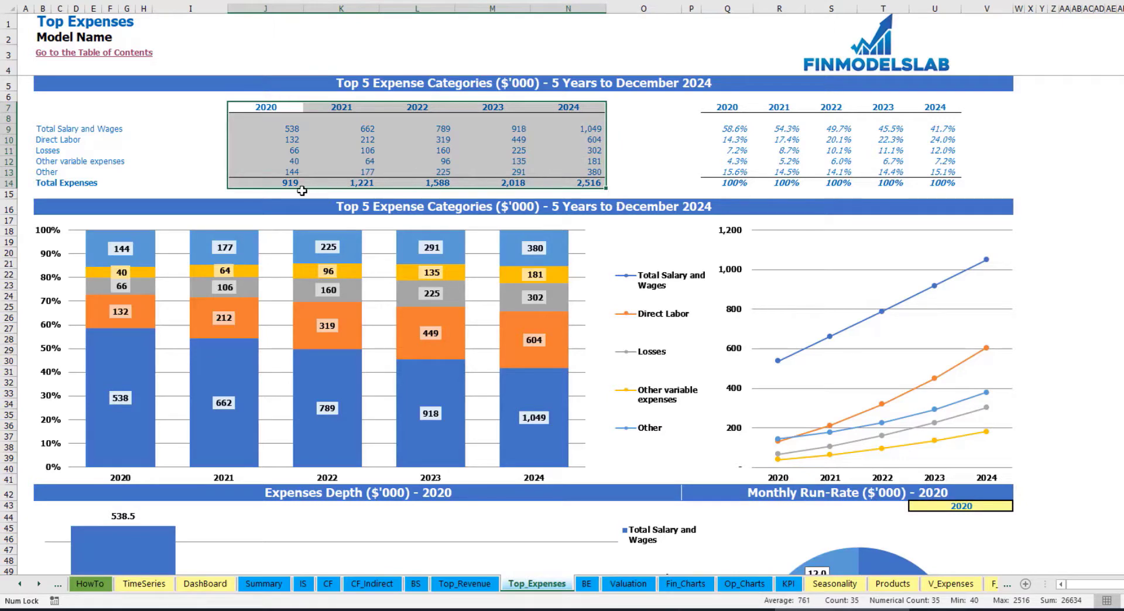
{"action": "left_click_drag", "start_coordinate": [286, 182], "coordinate": [597, 183]}
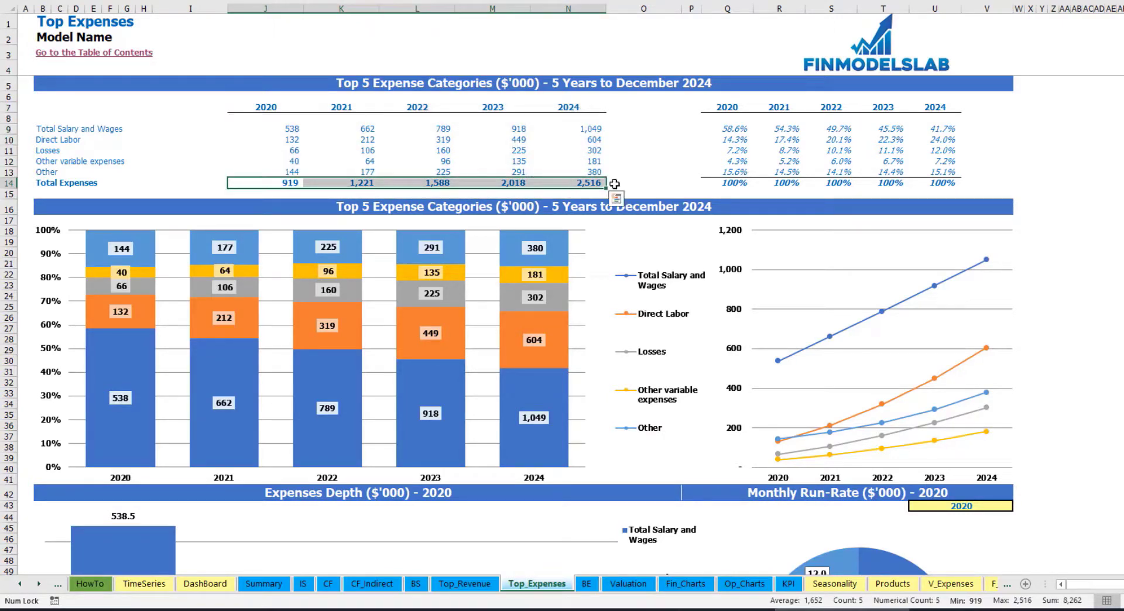
{"action": "left_click_drag", "start_coordinate": [727, 108], "coordinate": [942, 176]}
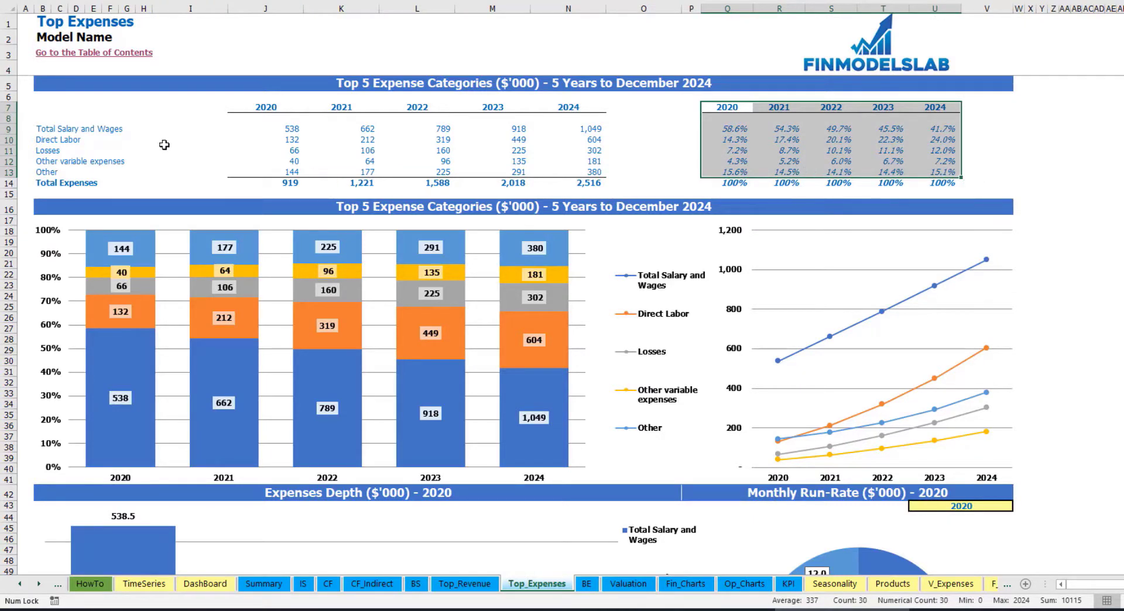
{"action": "left_click", "coordinate": [1087, 171]}
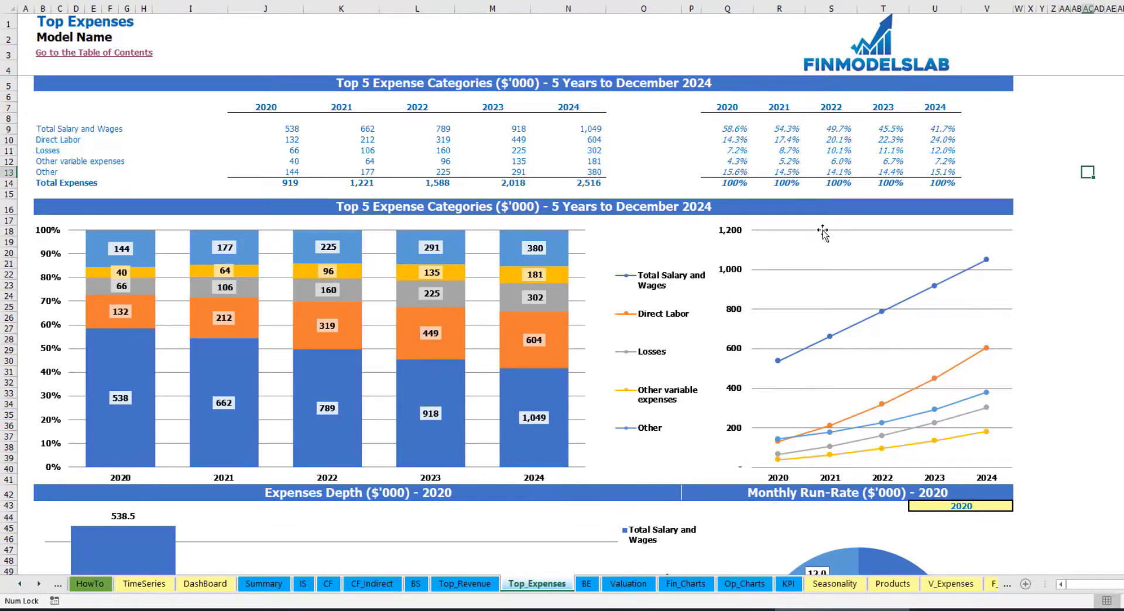
Step: Set the year of the Expenses Depth and Monthly Run-Rate charts to 2021
{"action": "scroll", "coordinate": [1085, 228], "scroll_direction": "down", "scroll_amount": 4}
{"action": "scroll", "coordinate": [1121, 255], "scroll_direction": "down", "scroll_amount": 7}
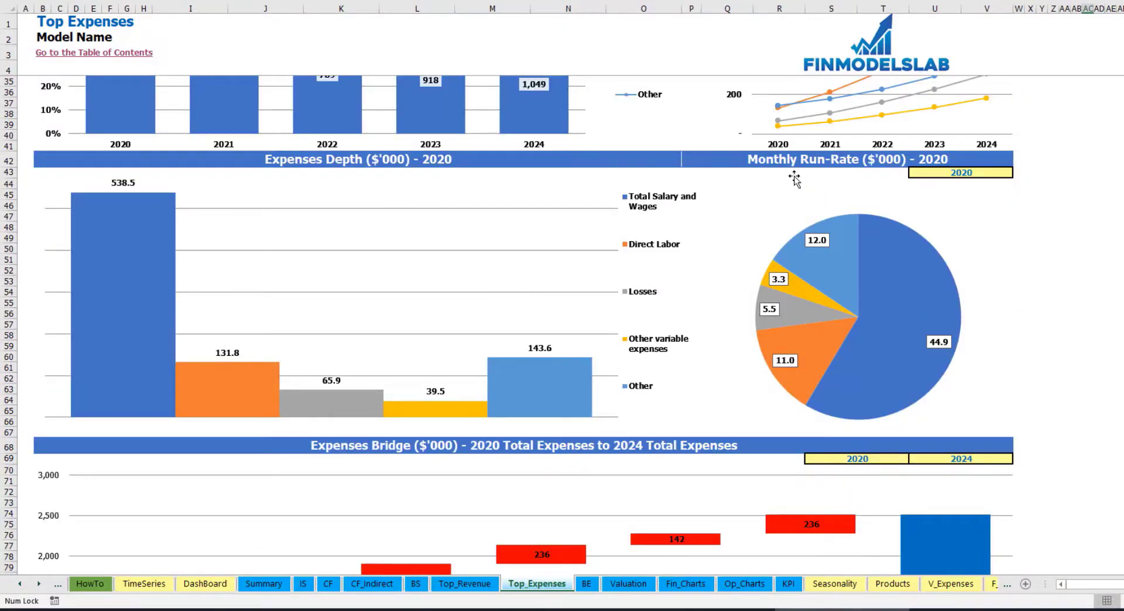
{"action": "left_click", "coordinate": [1002, 172]}
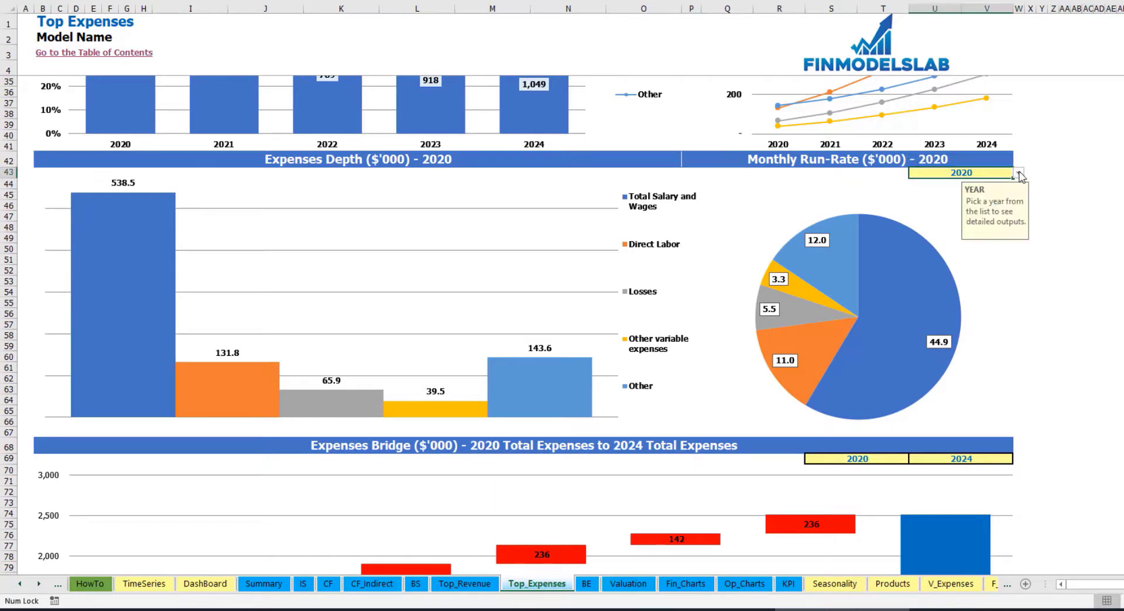
{"action": "left_click", "coordinate": [1019, 173]}
{"action": "left_click", "coordinate": [928, 187]}
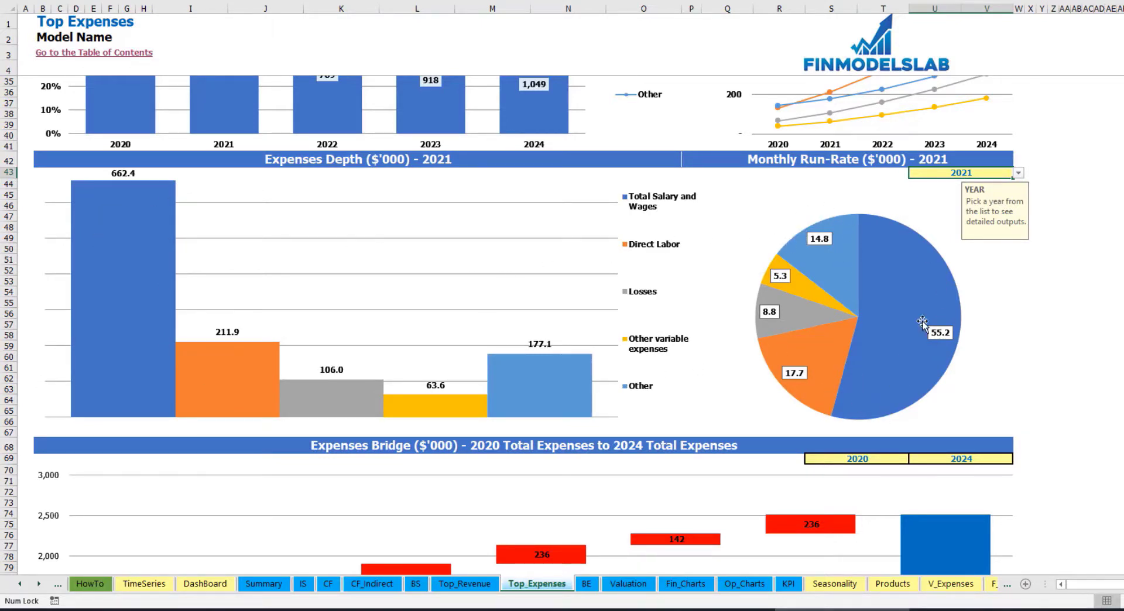
Step: Examine the Expenses Bridge chart and the choices offered for its first and last year
{"action": "scroll", "coordinate": [852, 326], "scroll_direction": "down", "scroll_amount": 7}
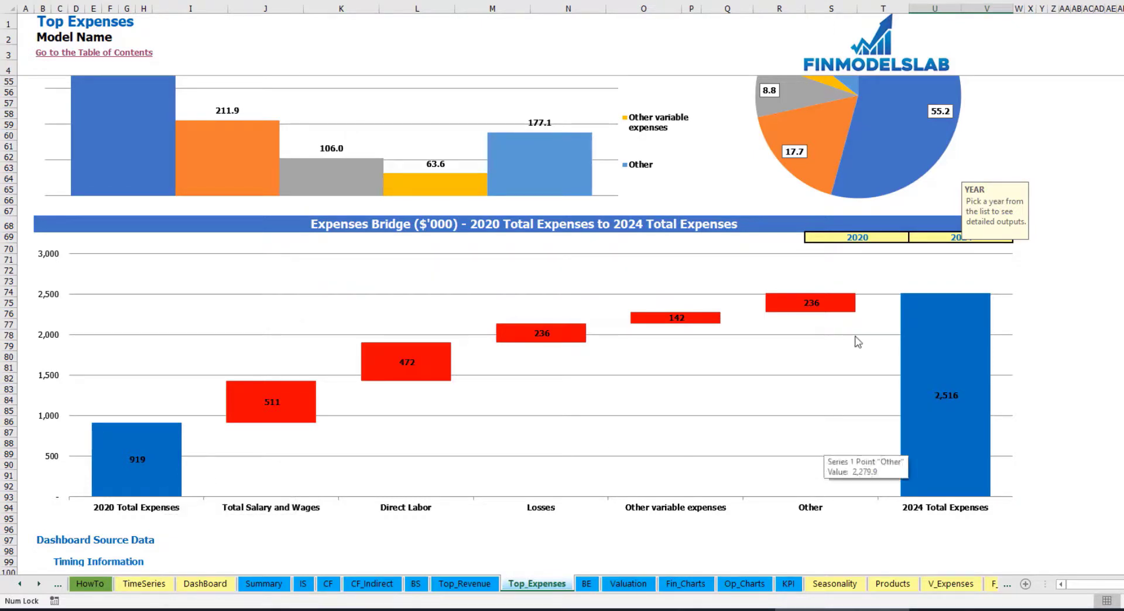
{"action": "left_click", "coordinate": [897, 237]}
{"action": "left_click", "coordinate": [987, 237]}
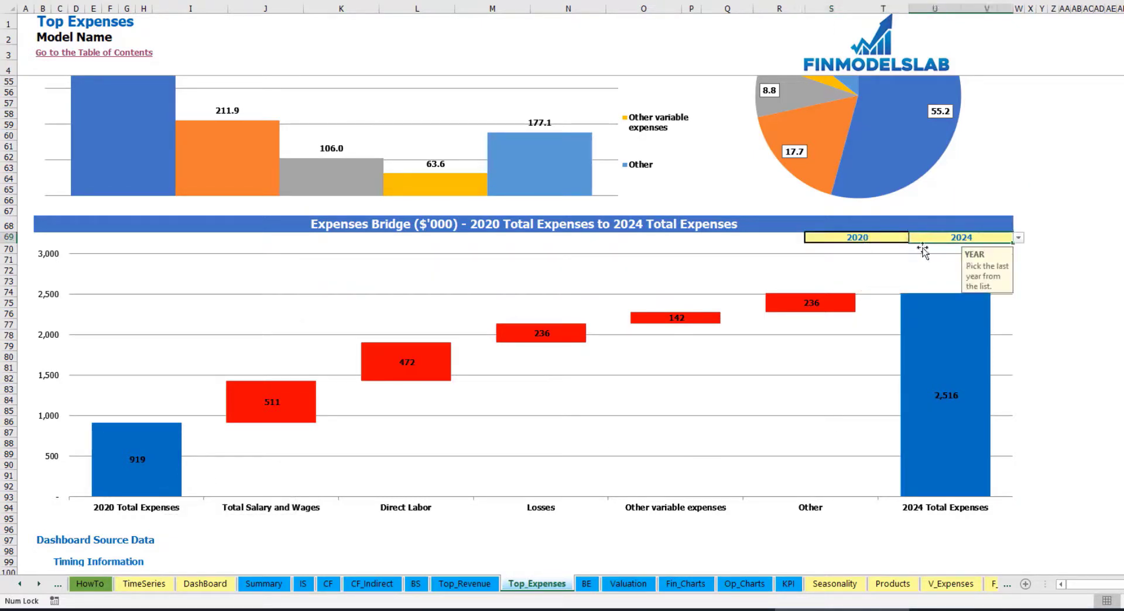
{"action": "left_click", "coordinate": [894, 236]}
{"action": "left_click", "coordinate": [914, 237]}
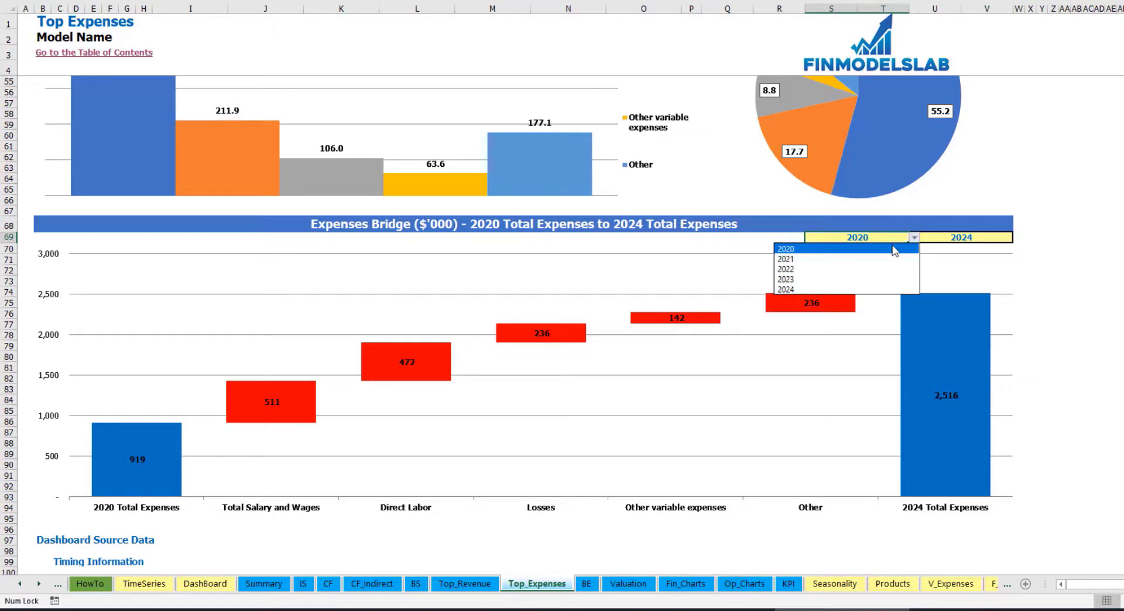
{"action": "key", "text": "Escape"}
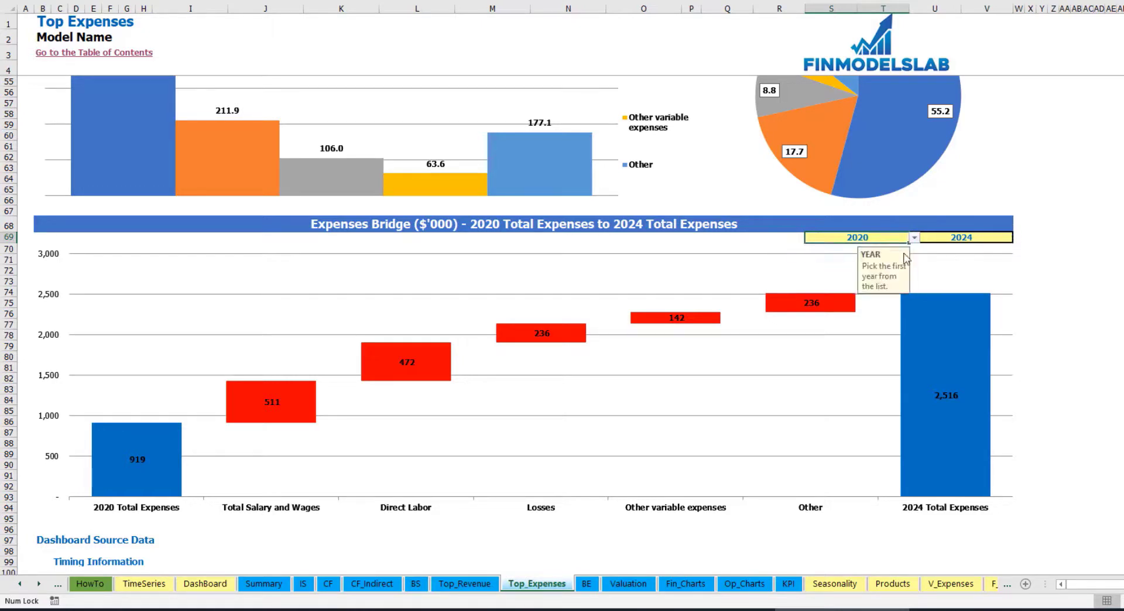
{"action": "left_click", "coordinate": [998, 237]}
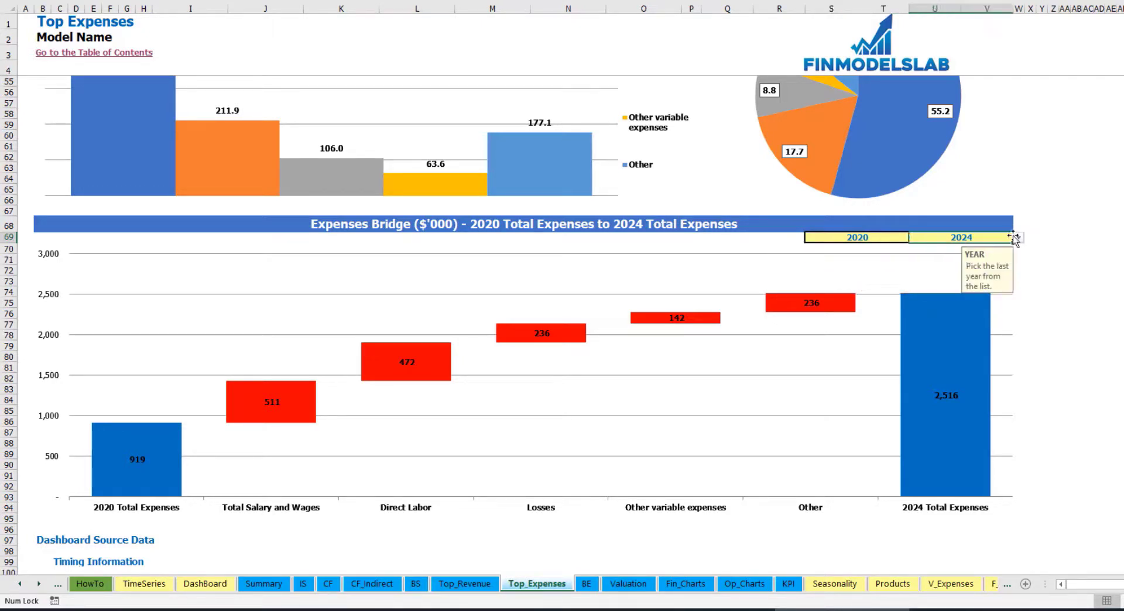
{"action": "left_click", "coordinate": [1018, 237]}
{"action": "key", "text": "Escape"}
Step: Open the BE sheet and examine the break-even chart's revenue, net profit and break-even level
{"action": "left_click", "coordinate": [586, 584]}
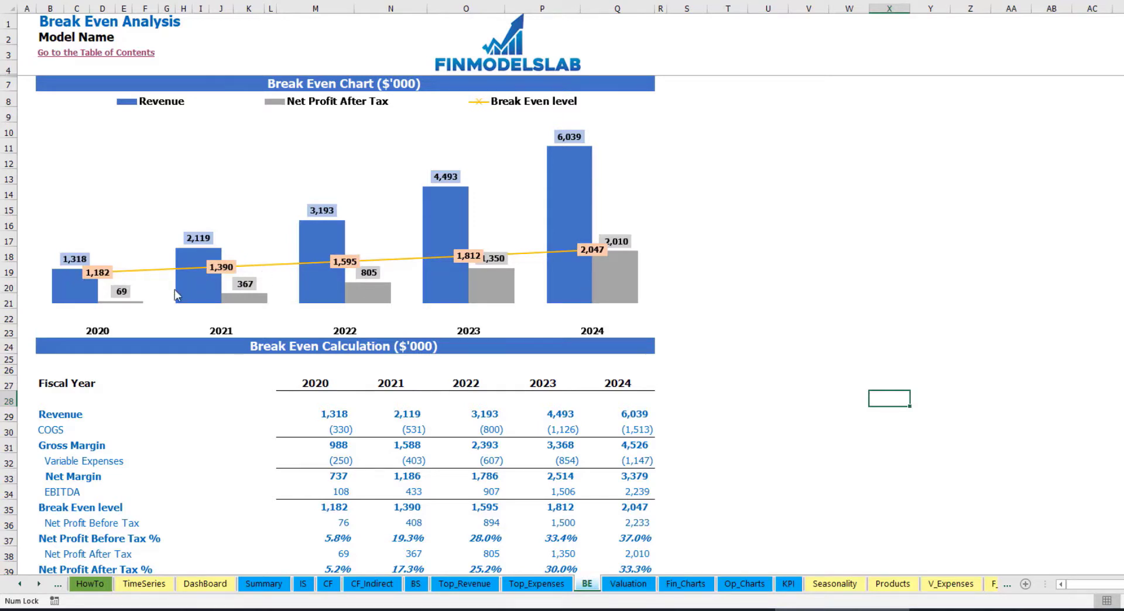
{"action": "mouse_move", "coordinate": [95, 287]}
{"action": "mouse_move", "coordinate": [317, 240]}
Step: Open the Valuation sheet and review the costs of equity and loans, their resource shares and the weighted average cost of capital
{"action": "left_click", "coordinate": [628, 583]}
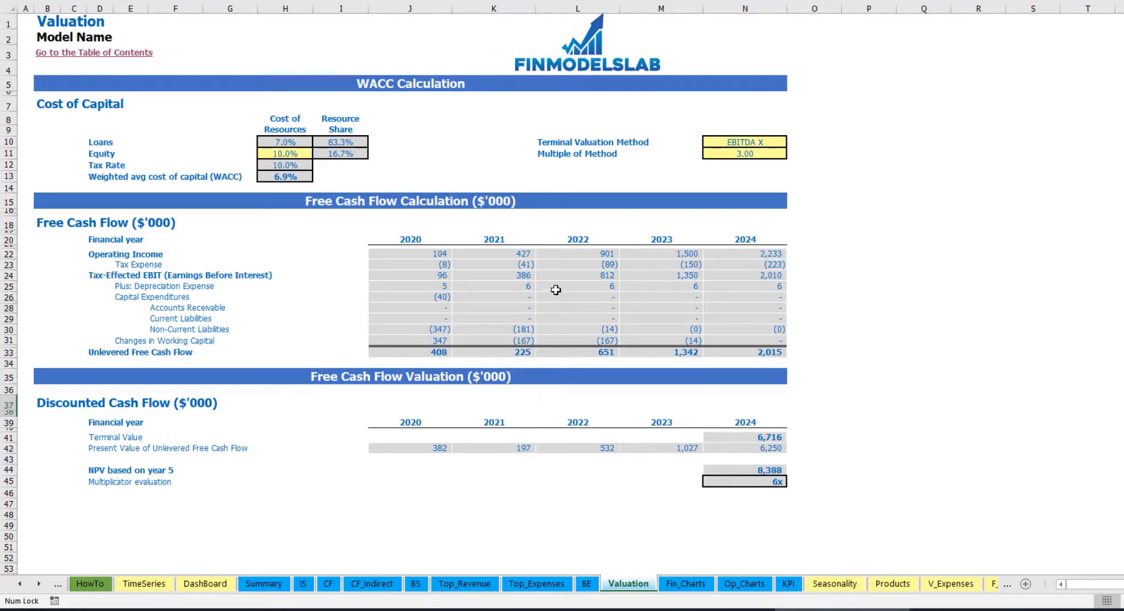
{"action": "left_click", "coordinate": [279, 153]}
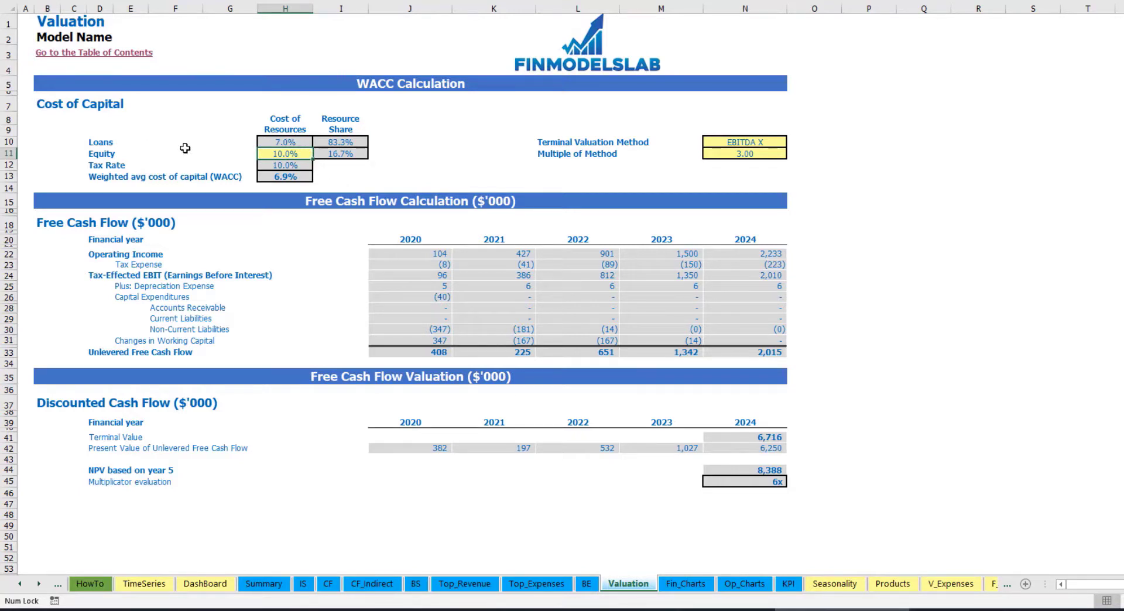
{"action": "left_click", "coordinate": [266, 141]}
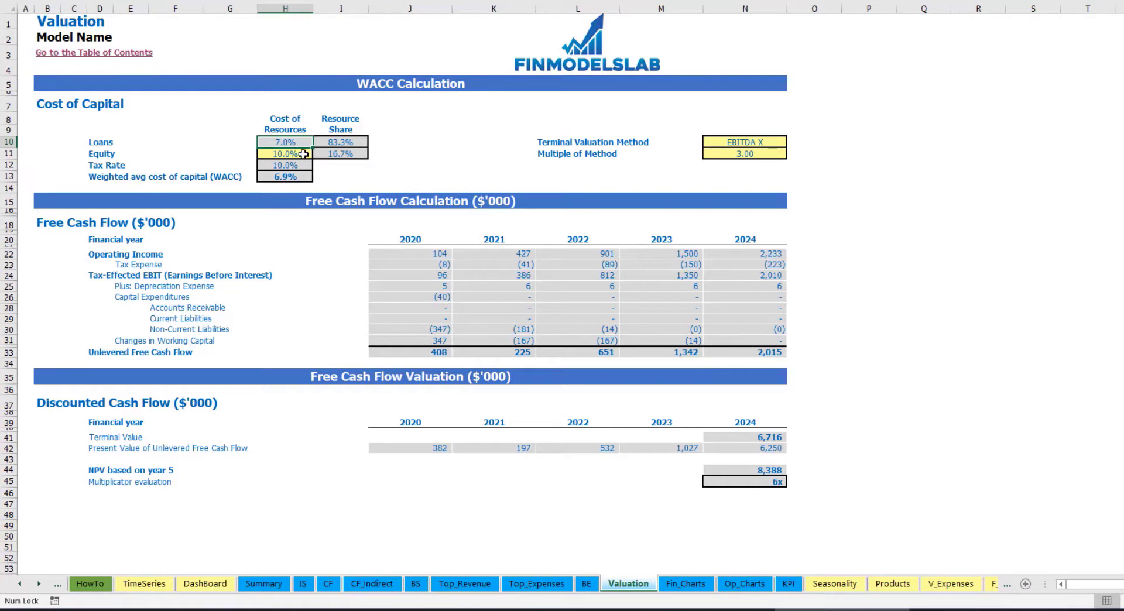
{"action": "left_click", "coordinate": [339, 145]}
{"action": "left_click_drag", "start_coordinate": [339, 147], "coordinate": [339, 154]}
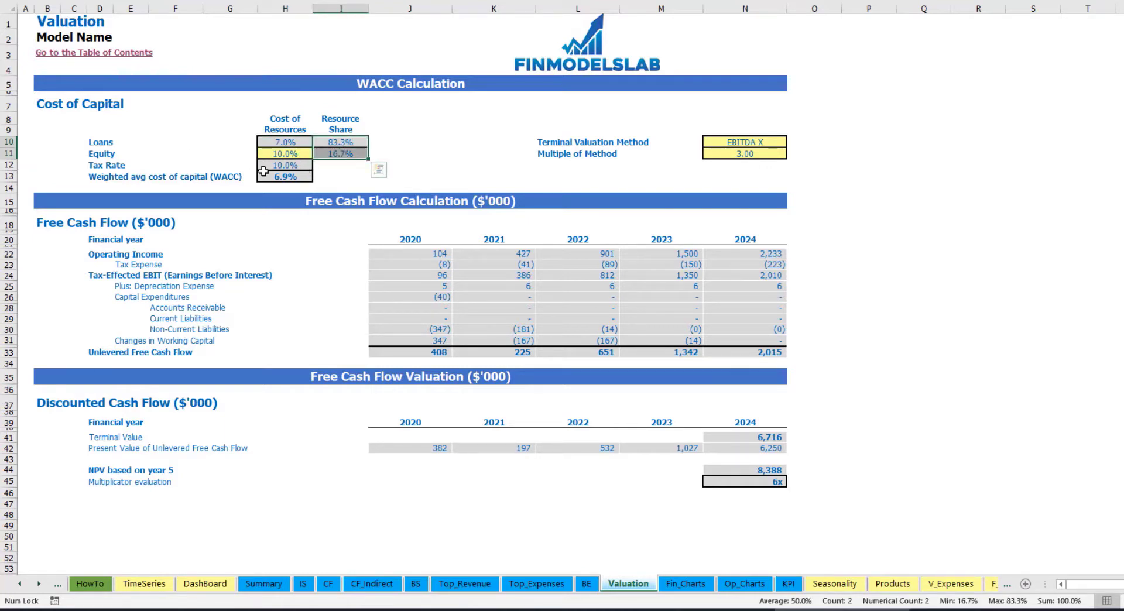
{"action": "left_click", "coordinate": [298, 176]}
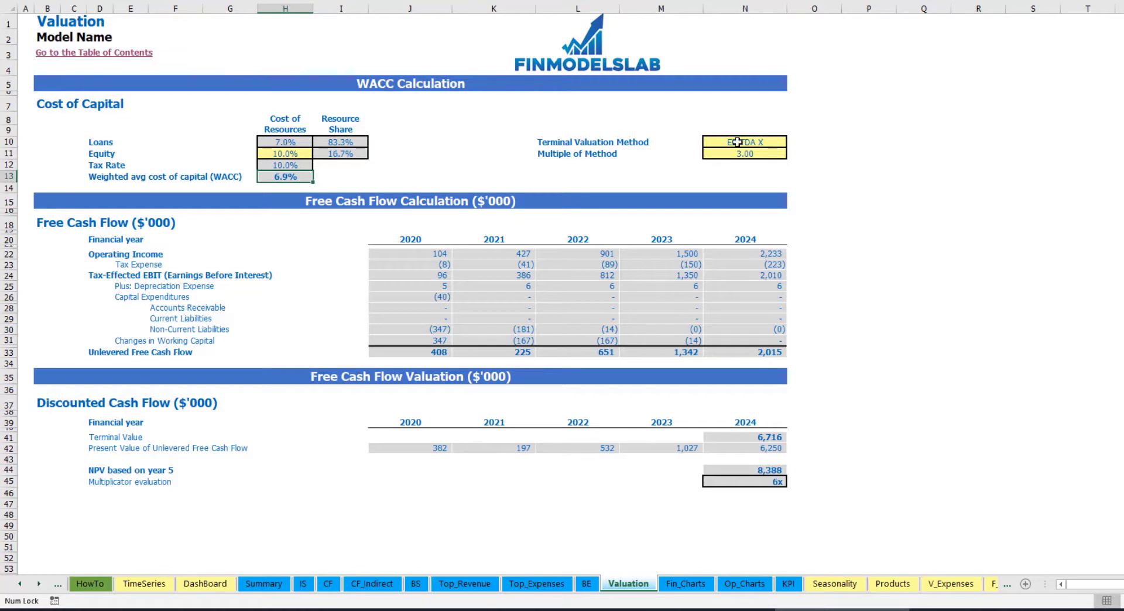
Step: Set the Terminal Valuation Method to Revenue X
{"action": "left_click", "coordinate": [759, 144]}
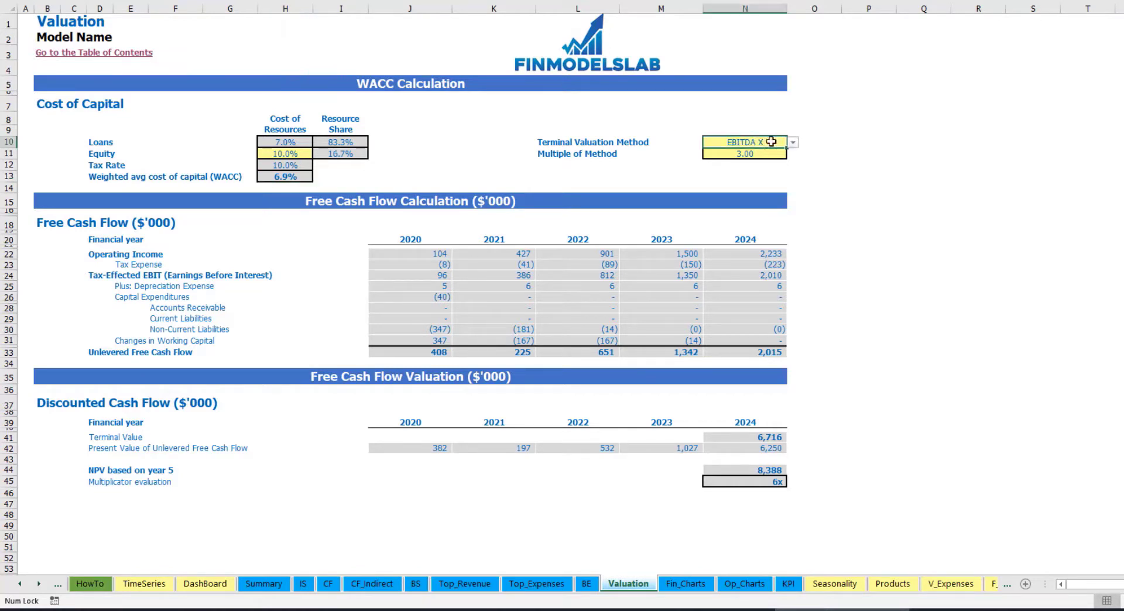
{"action": "left_click", "coordinate": [793, 142]}
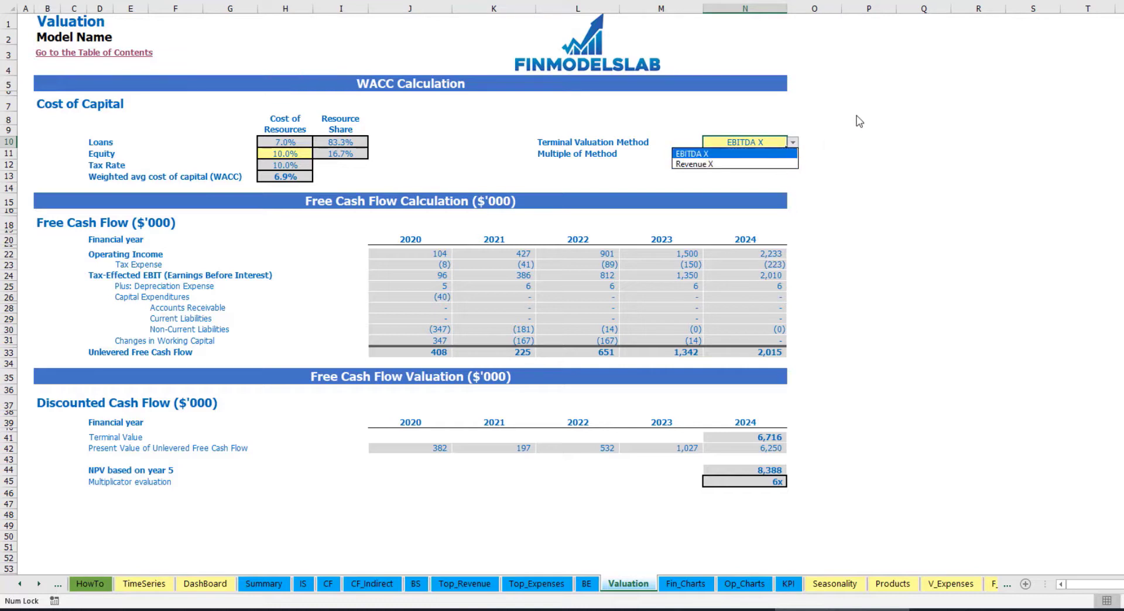
{"action": "left_click", "coordinate": [786, 164]}
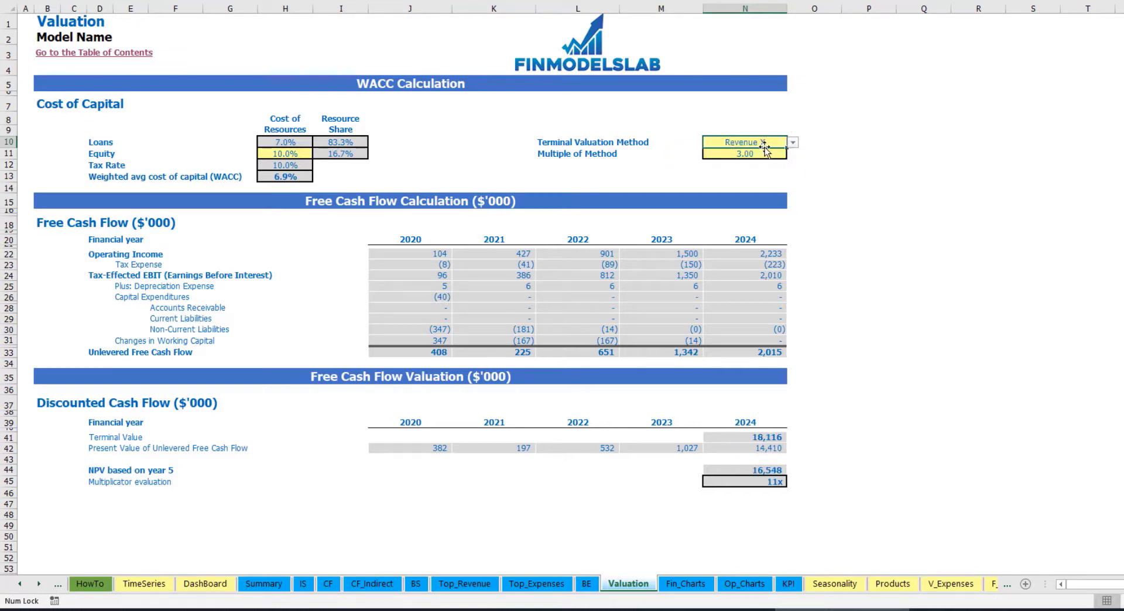
Step: Review the method's multiple, the terminal value, the unlevered free cash flow row and the multiplicator evaluation
{"action": "left_click", "coordinate": [735, 154]}
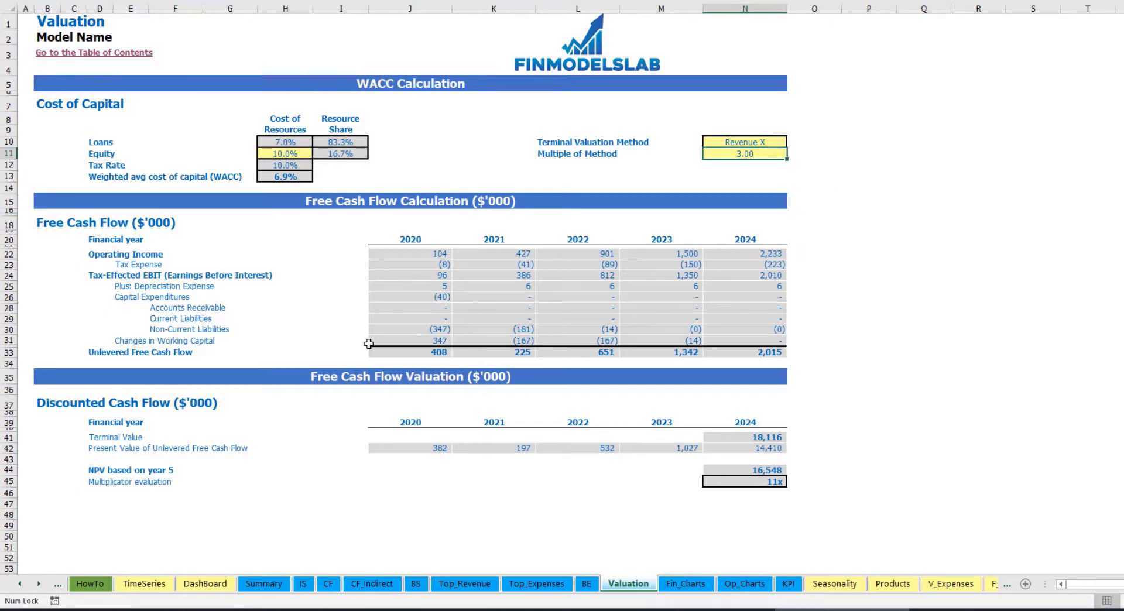
{"action": "left_click", "coordinate": [732, 439]}
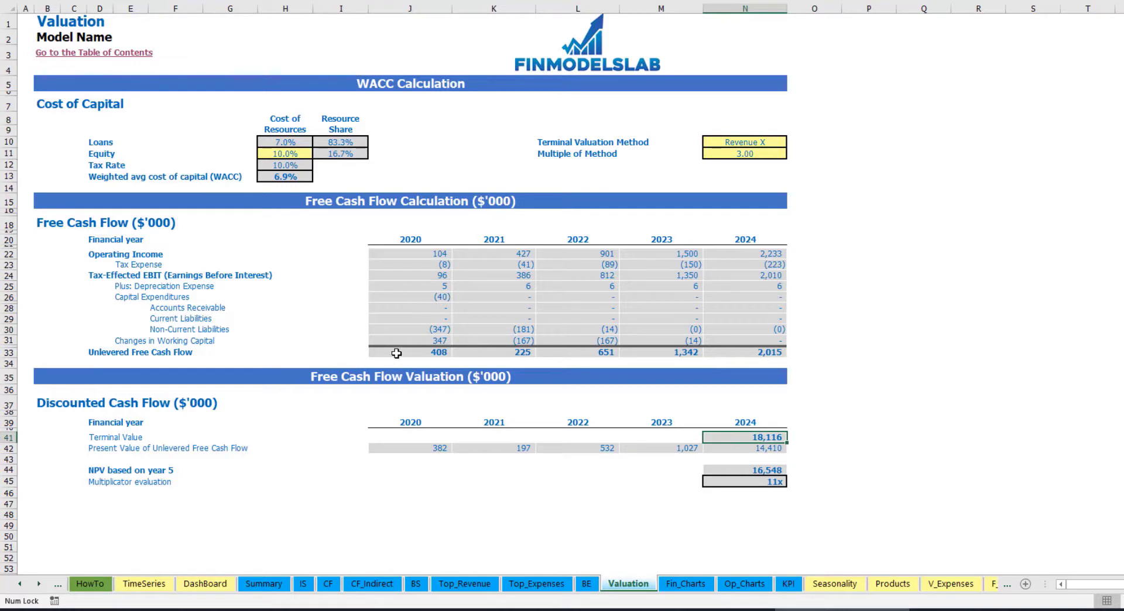
{"action": "left_click_drag", "start_coordinate": [391, 351], "coordinate": [742, 353]}
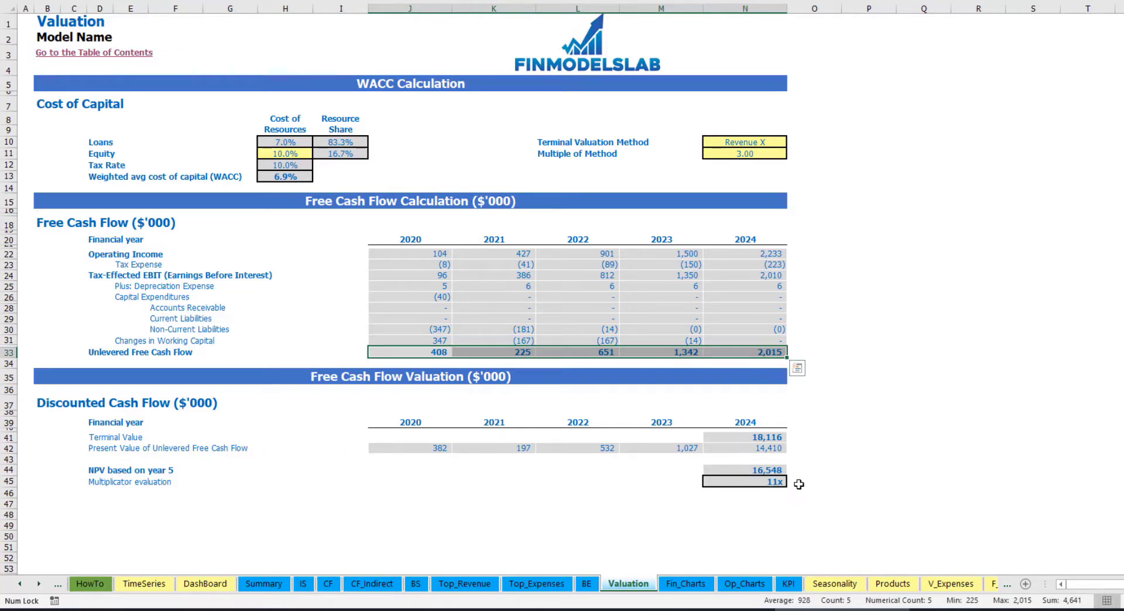
{"action": "left_click", "coordinate": [766, 483]}
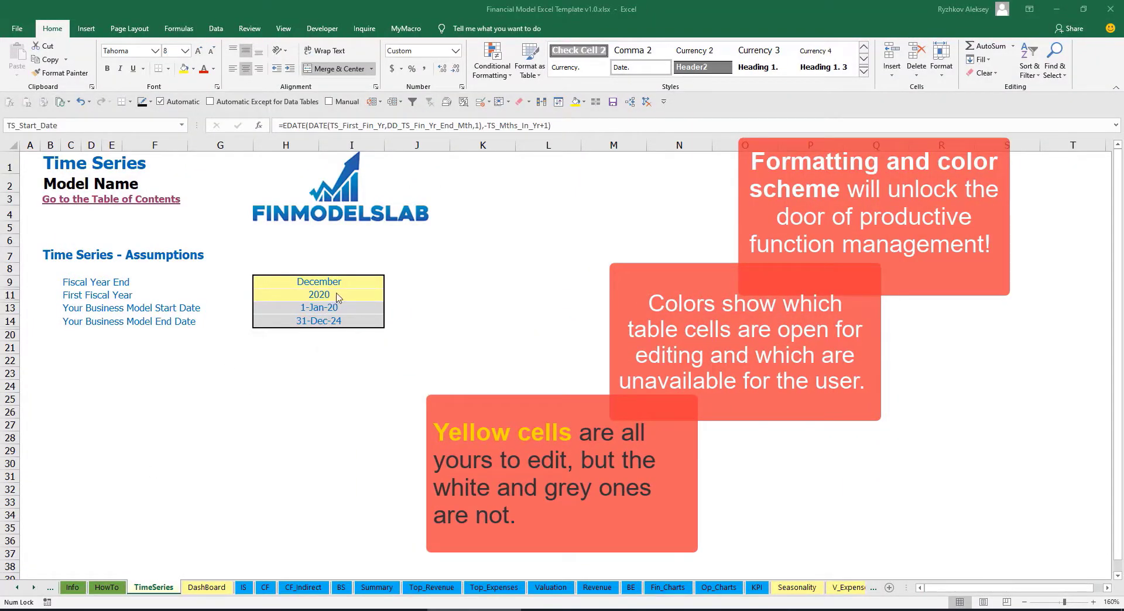
Step: Look through the workbook's color-coded sheet tabs, from the TimeSeries assumptions and reports to the grey calculation sheets
{"action": "left_click", "coordinate": [34, 591]}
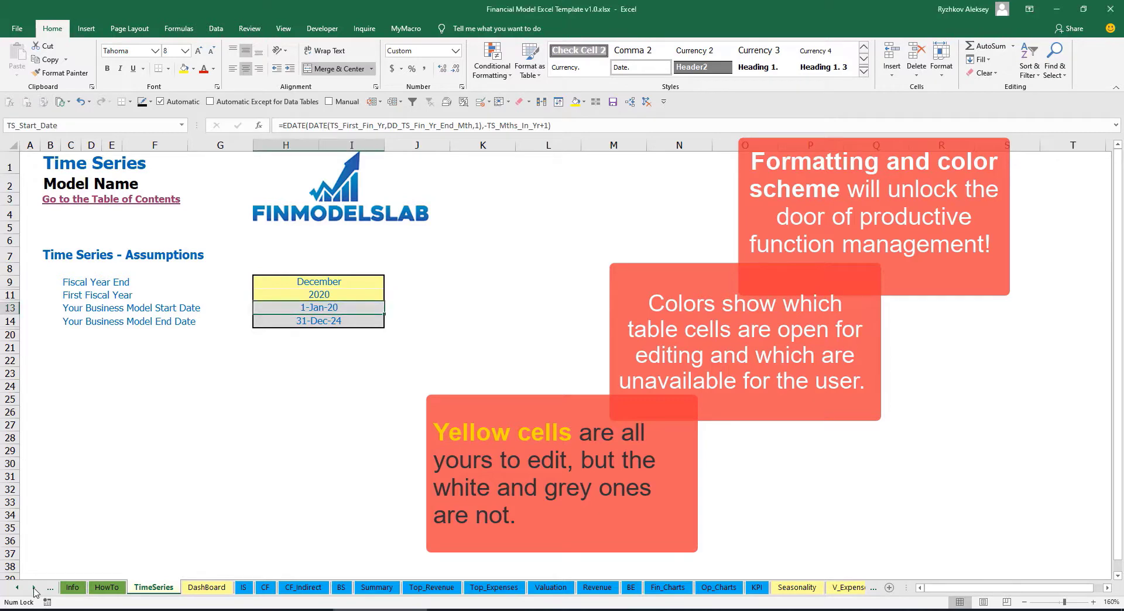
{"action": "left_click", "coordinate": [34, 591]}
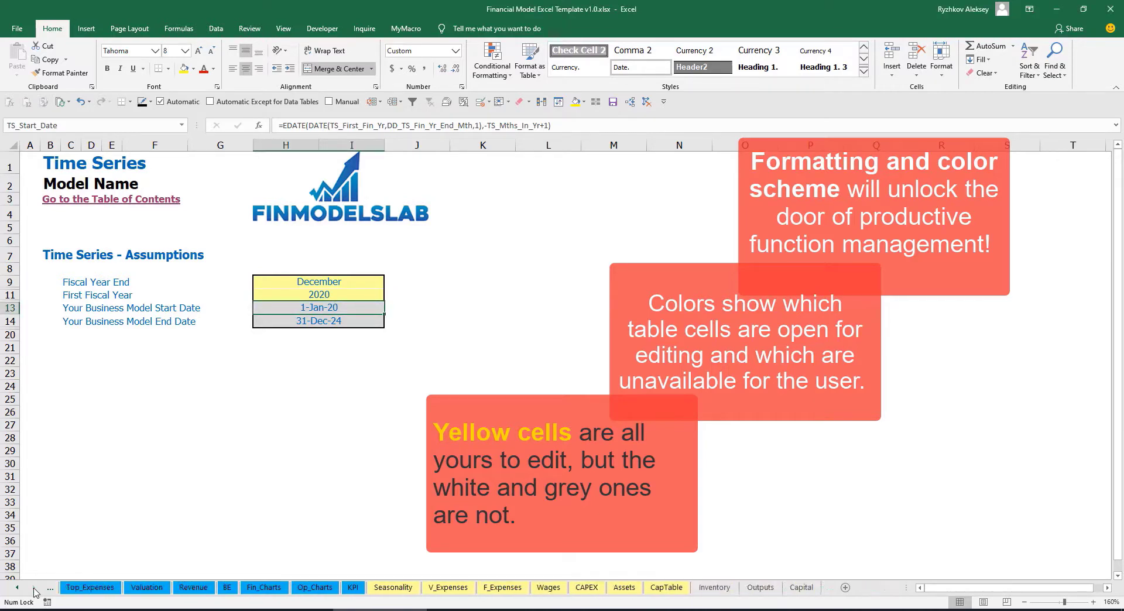
{"action": "left_click", "coordinate": [18, 588]}
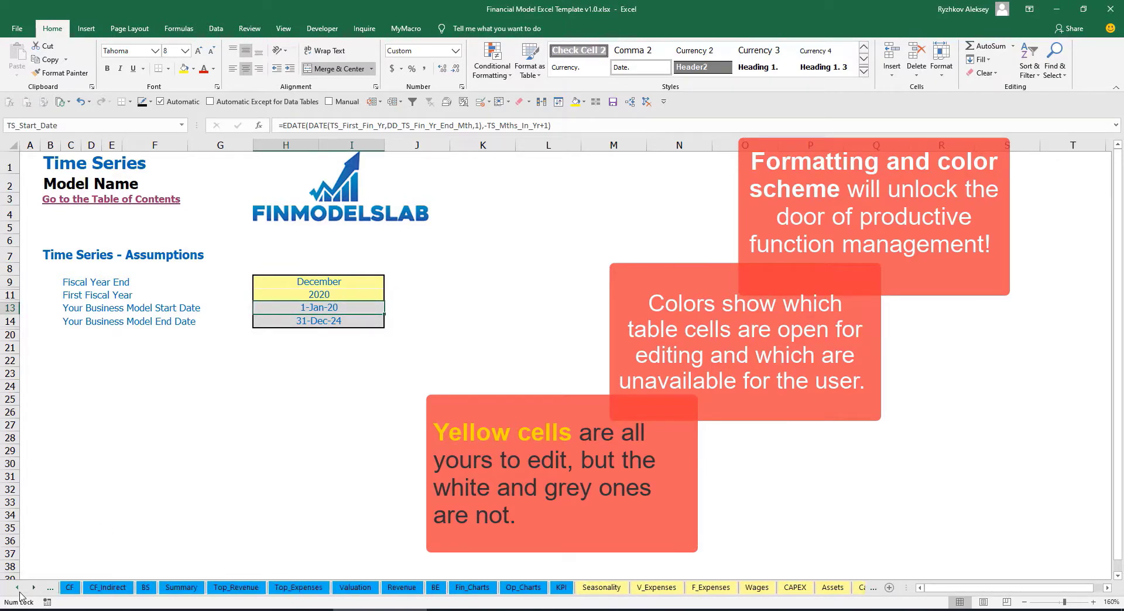
{"action": "left_click", "coordinate": [18, 588]}
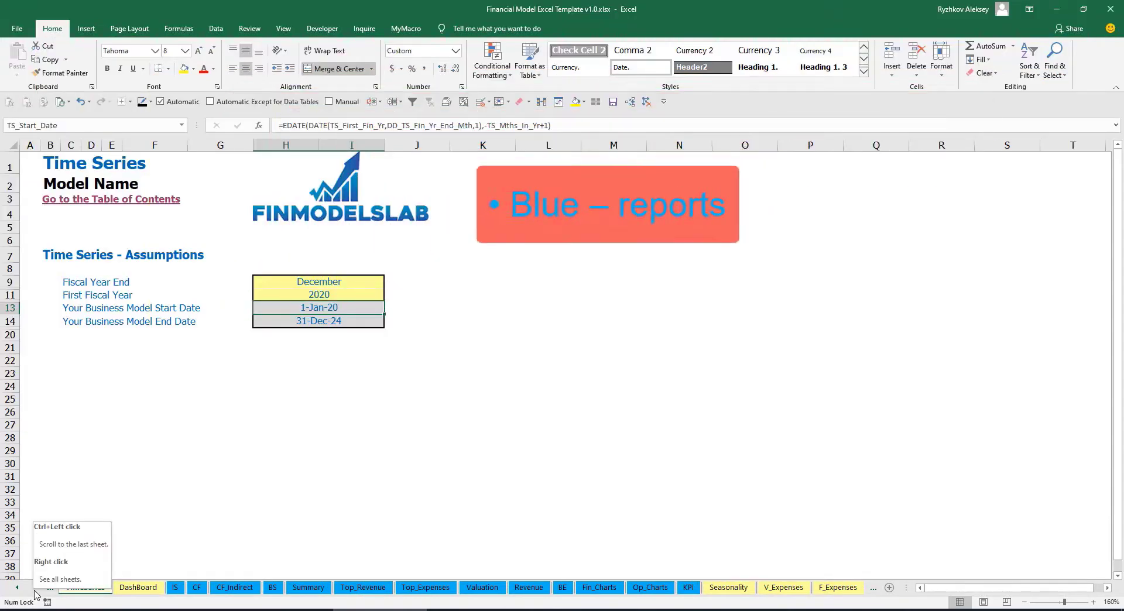
{"action": "left_click", "coordinate": [34, 588]}
{"action": "left_click", "coordinate": [34, 588]}
{"action": "left_click", "coordinate": [34, 588]}
{"action": "left_click", "coordinate": [34, 588]}
{"action": "left_click", "coordinate": [34, 588]}
{"action": "left_click", "coordinate": [34, 587]}
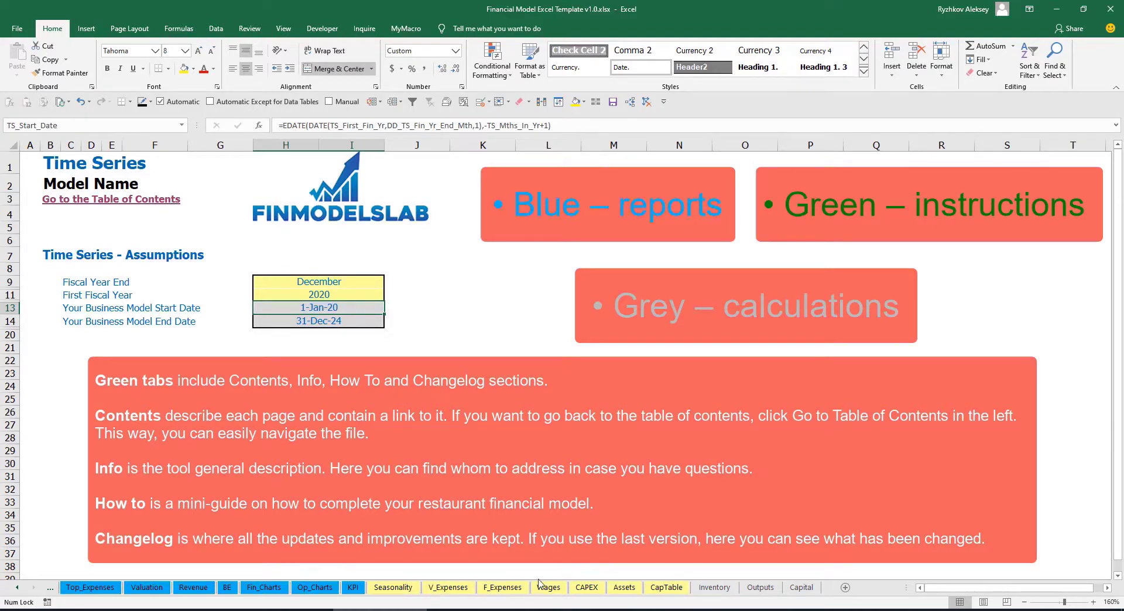
Step: Open the Contents sheet, follow its Financial Statements Summary link and return to the table of contents
{"action": "left_click", "coordinate": [17, 588]}
{"action": "left_click", "coordinate": [16, 588]}
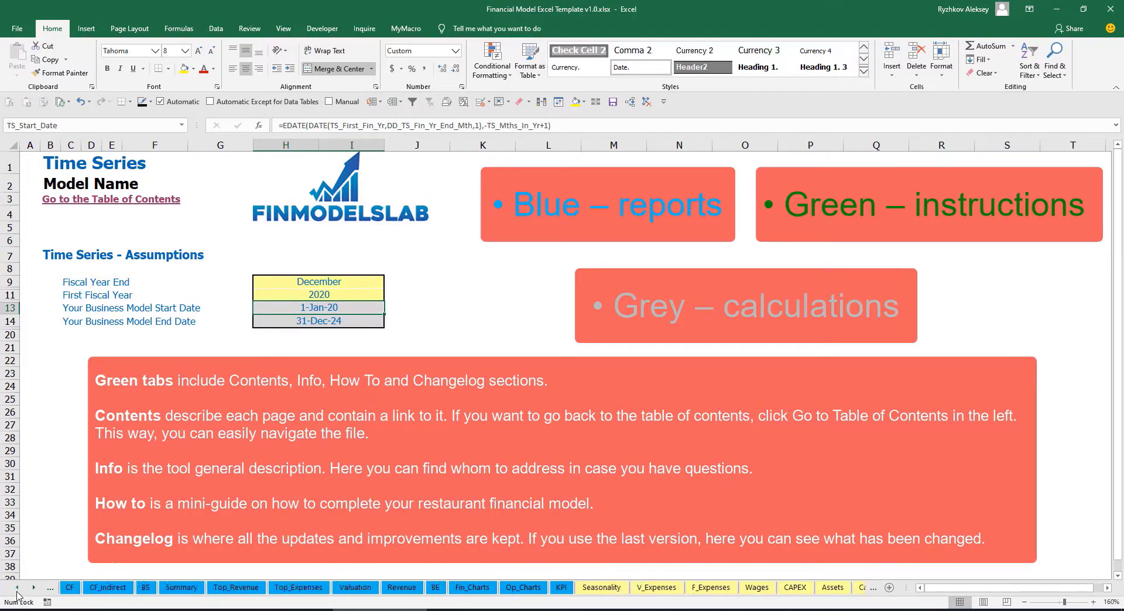
{"action": "left_click", "coordinate": [16, 587]}
{"action": "left_click", "coordinate": [16, 588]}
{"action": "left_click", "coordinate": [17, 587]}
{"action": "left_click", "coordinate": [16, 587]}
{"action": "left_click", "coordinate": [16, 588]}
{"action": "left_click", "coordinate": [16, 588]}
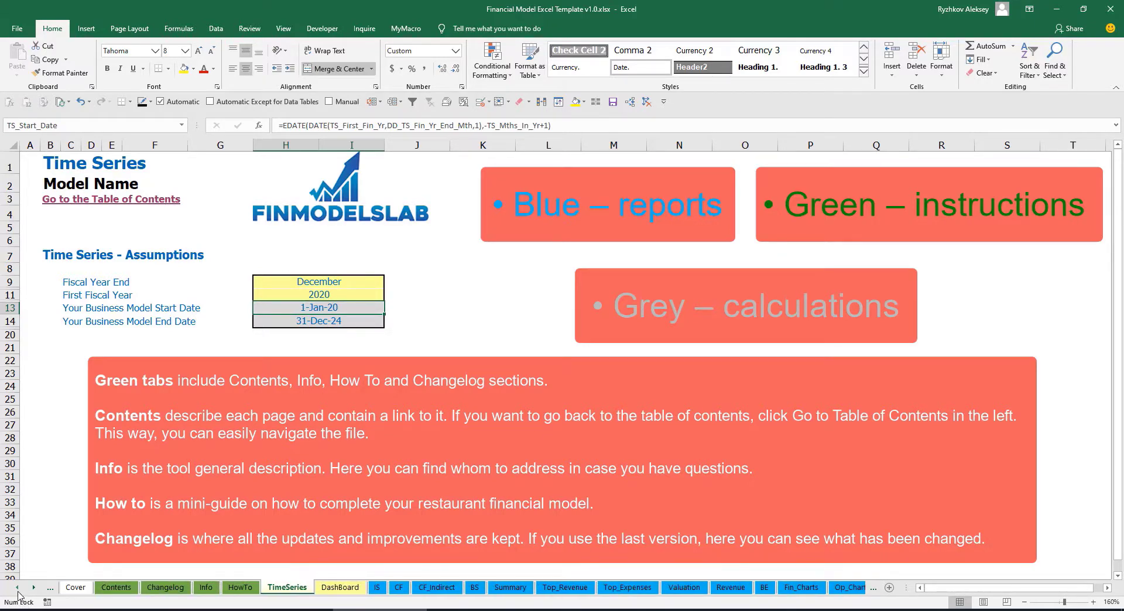
{"action": "left_click", "coordinate": [16, 587]}
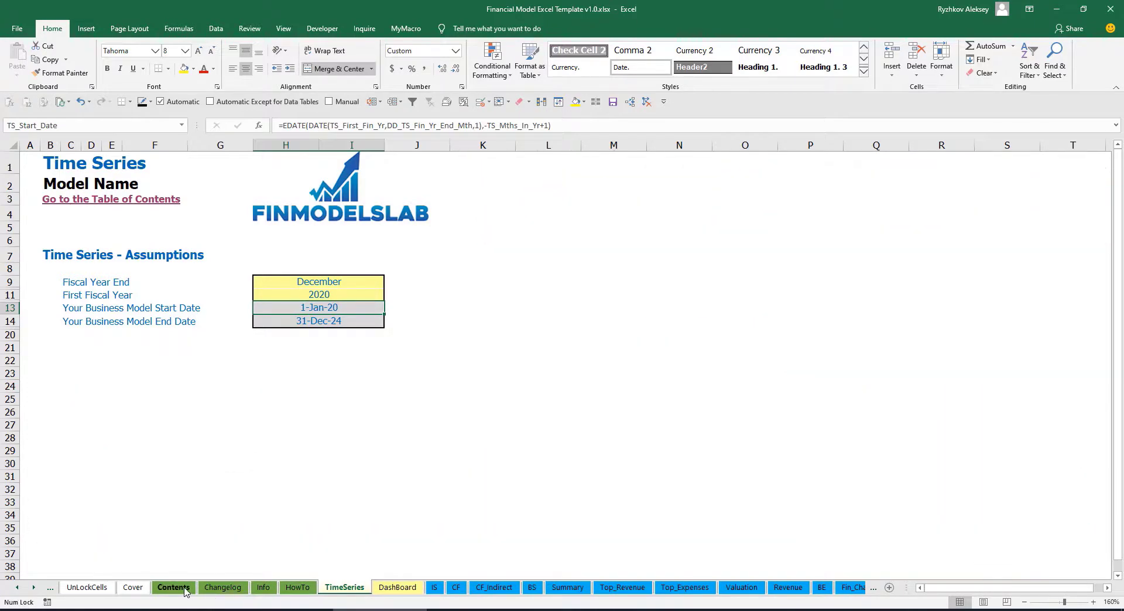
{"action": "left_click", "coordinate": [186, 592]}
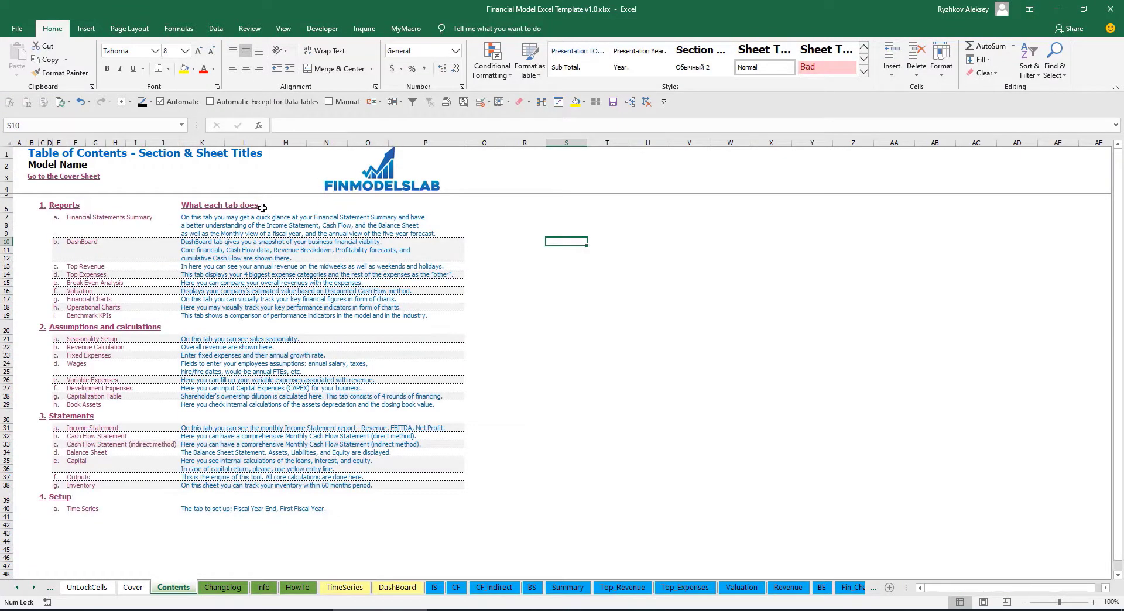
{"action": "left_click", "coordinate": [100, 221]}
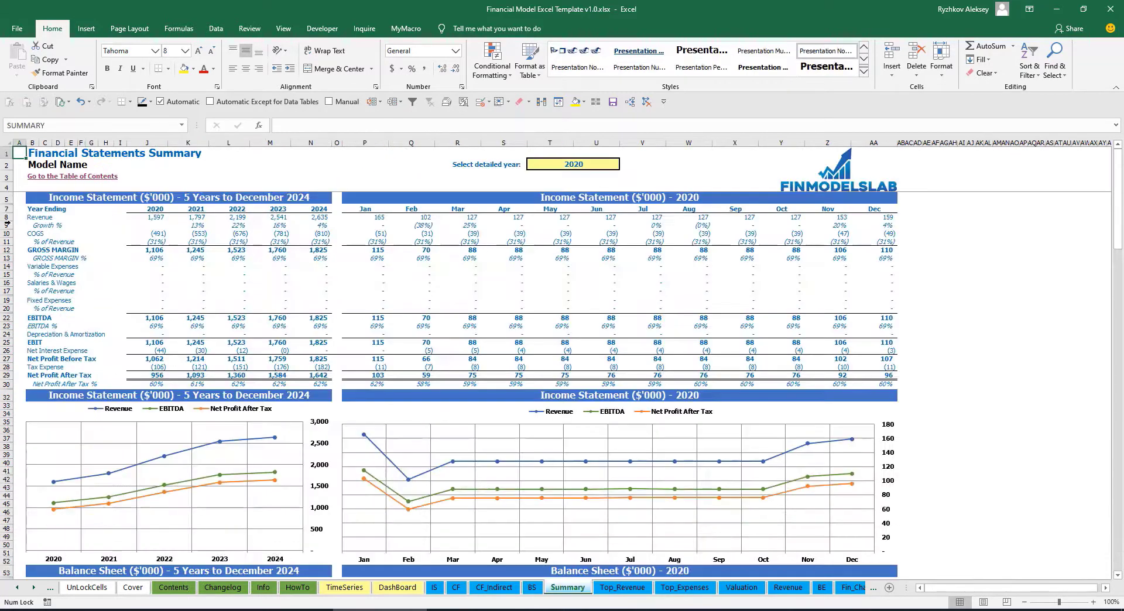
{"action": "left_click", "coordinate": [36, 181]}
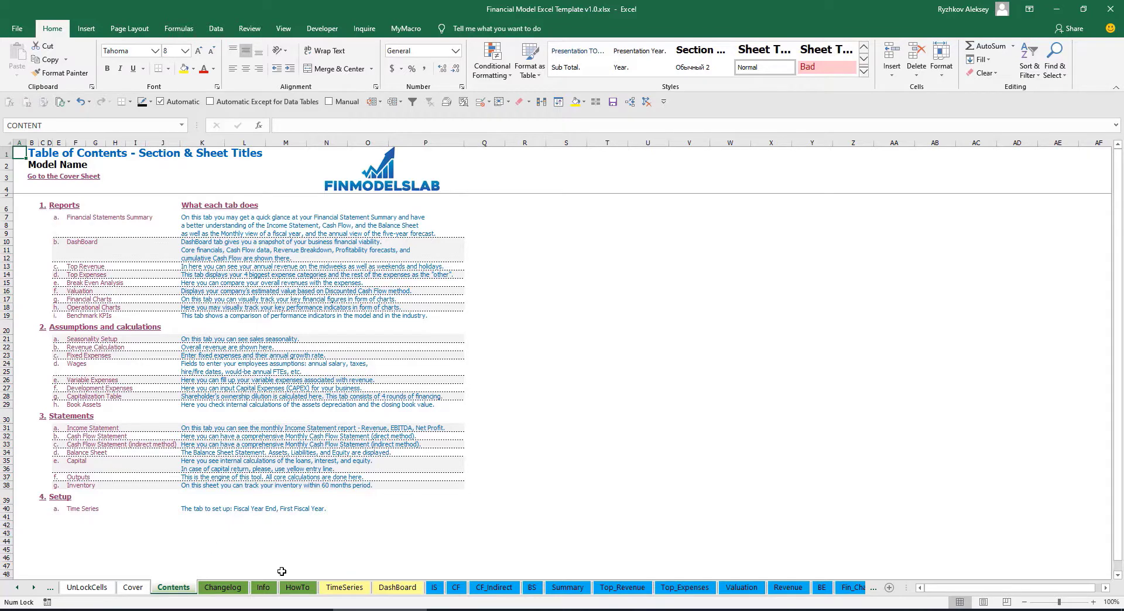
Step: Open the HowTo sheet and read through its guide sections, from Time Series and DashBoard to Wages, Book Assets and Top Expenses
{"action": "left_click", "coordinate": [297, 588]}
{"action": "scroll", "coordinate": [111, 339], "scroll_direction": "up", "scroll_amount": 20}
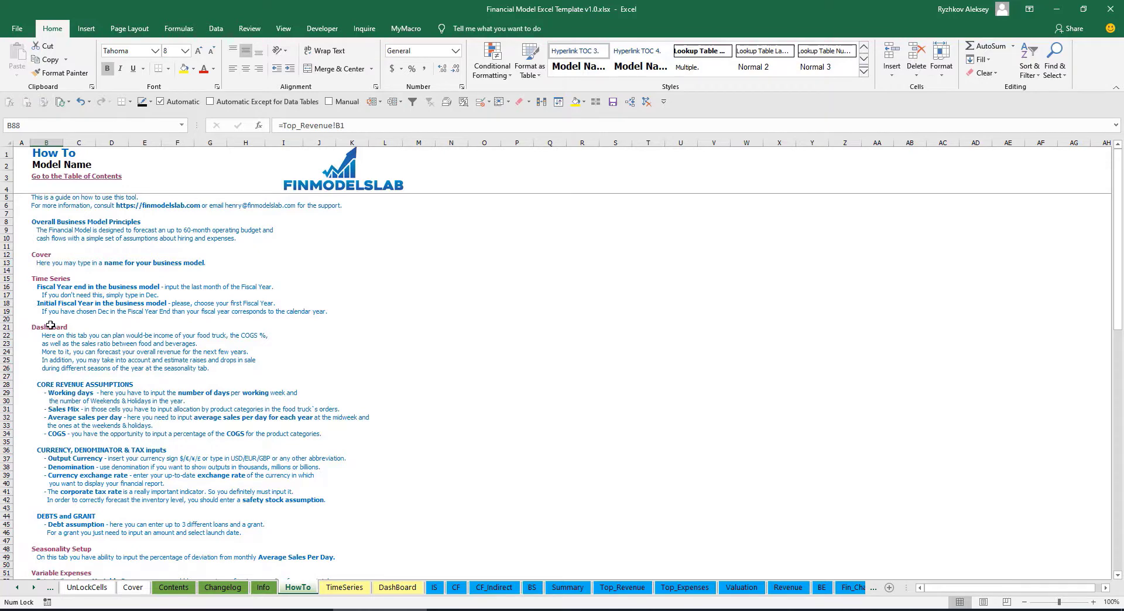
{"action": "scroll", "coordinate": [61, 394], "scroll_direction": "down", "scroll_amount": 3}
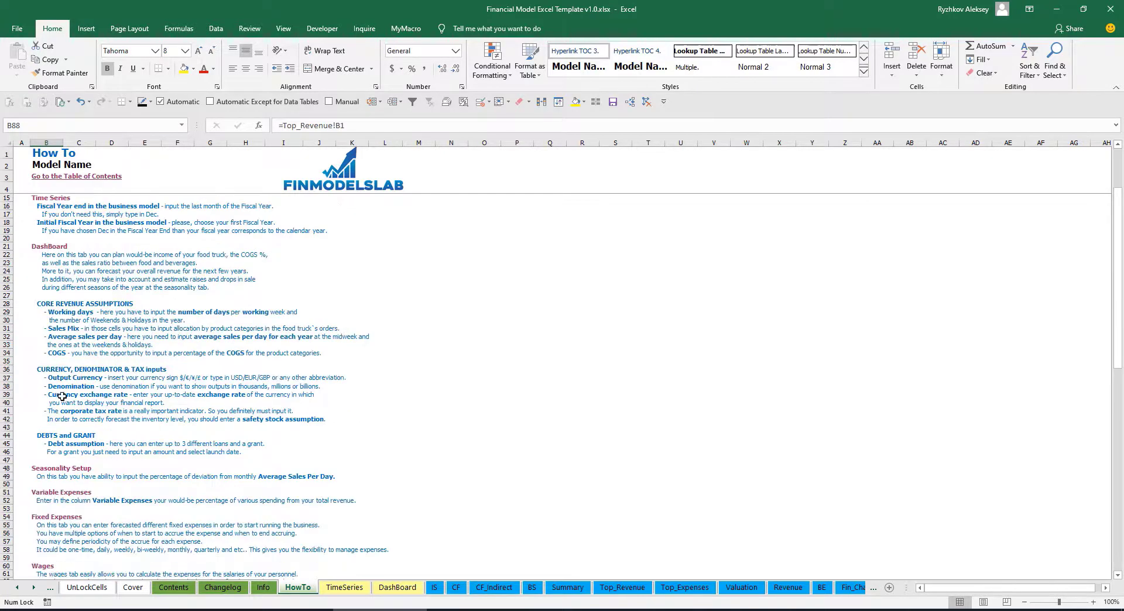
{"action": "scroll", "coordinate": [67, 416], "scroll_direction": "down", "scroll_amount": 3}
{"action": "scroll", "coordinate": [59, 452], "scroll_direction": "down", "scroll_amount": 3}
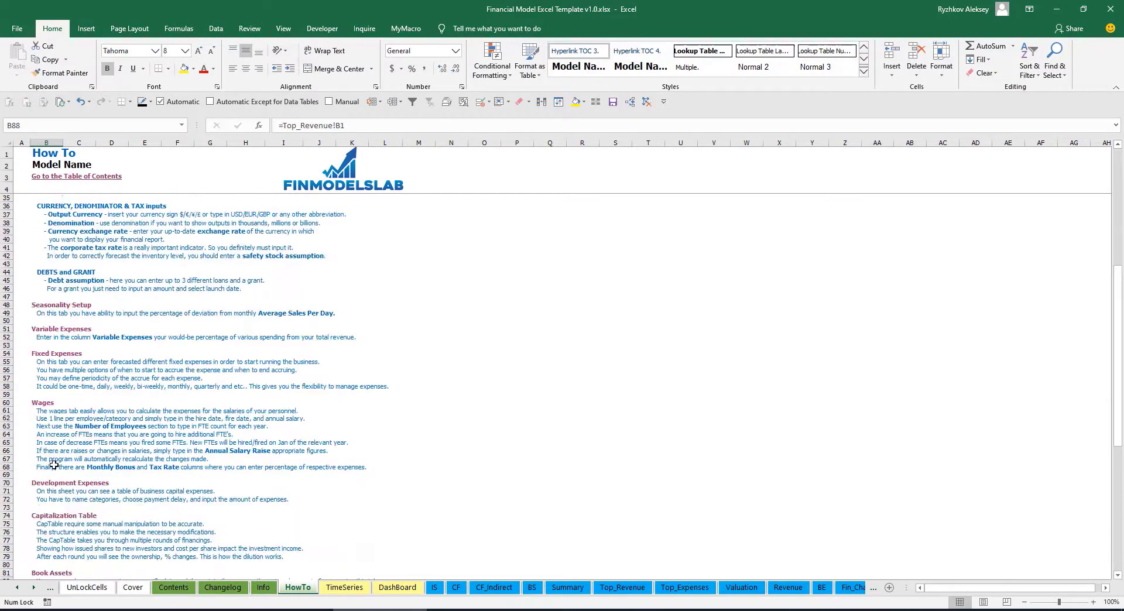
{"action": "scroll", "coordinate": [53, 463], "scroll_direction": "down", "scroll_amount": 3}
{"action": "scroll", "coordinate": [55, 463], "scroll_direction": "up", "scroll_amount": 12}
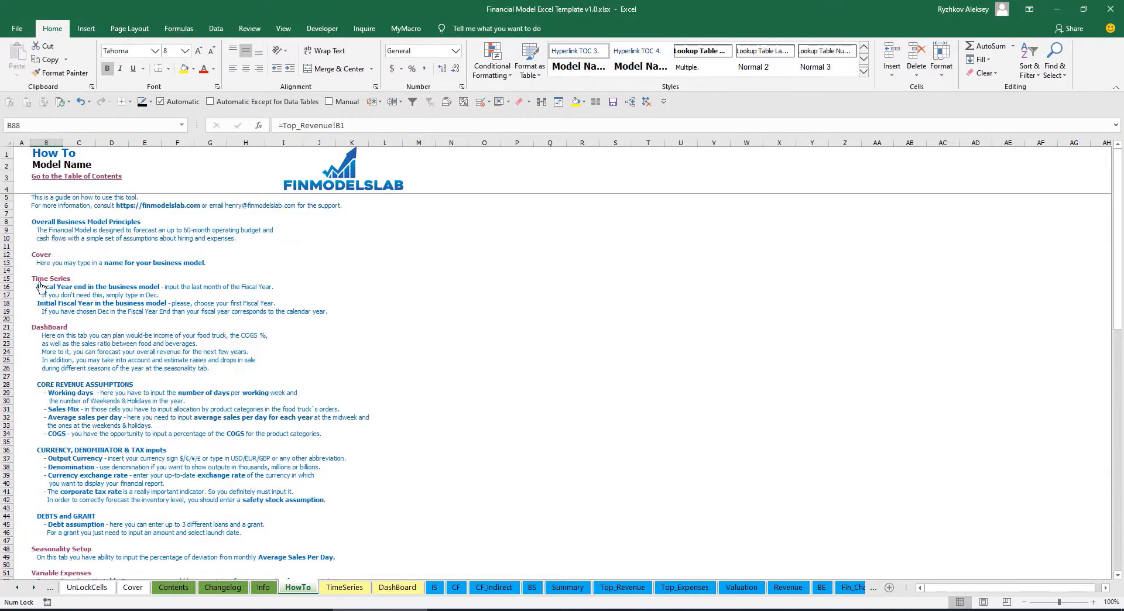
{"action": "scroll", "coordinate": [50, 369], "scroll_direction": "down", "scroll_amount": 3}
{"action": "scroll", "coordinate": [65, 385], "scroll_direction": "down", "scroll_amount": 1}
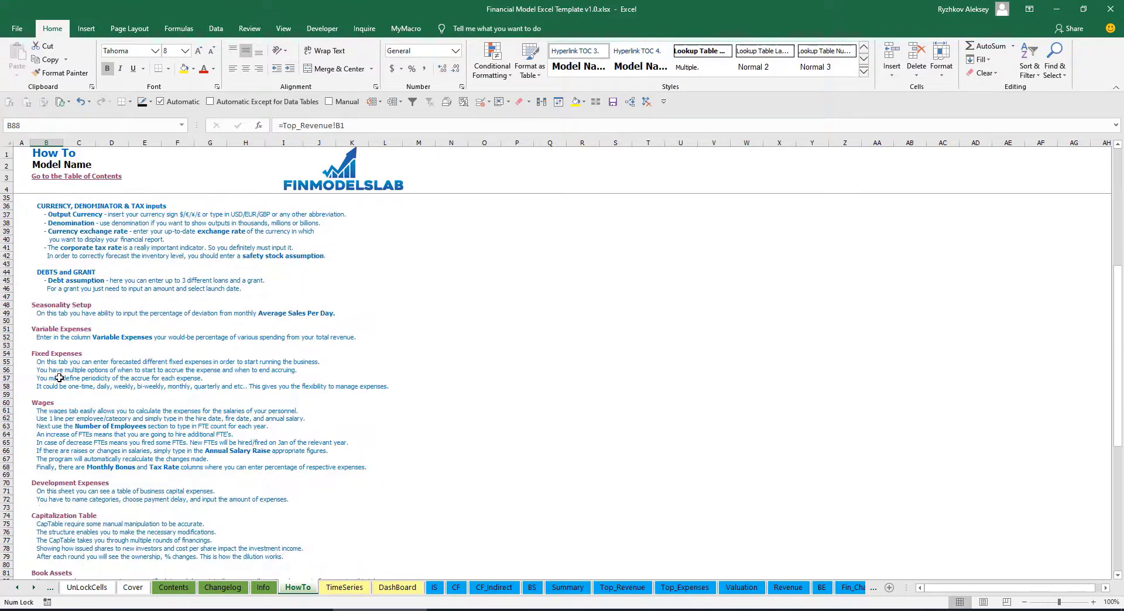
{"action": "scroll", "coordinate": [52, 332], "scroll_direction": "down", "scroll_amount": 6}
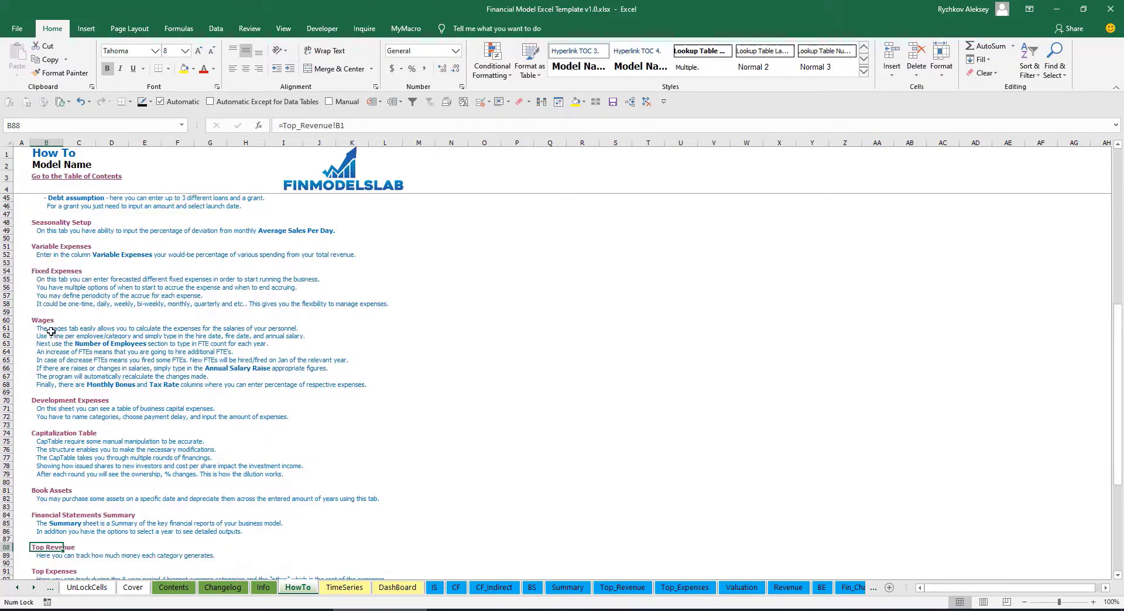
{"action": "left_click", "coordinate": [37, 491]}
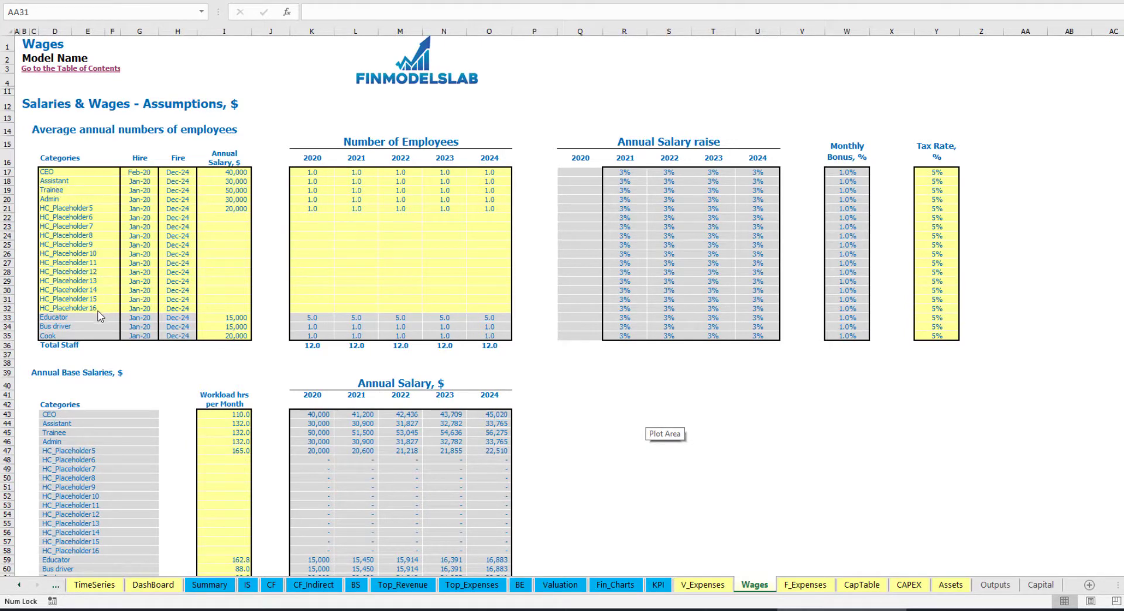
Step: Review the Educator, Bus driver and Cook categories and their annual salaries on the Wages sheet
{"action": "left_click_drag", "start_coordinate": [93, 319], "coordinate": [88, 337]}
{"action": "left_click", "coordinate": [50, 357]}
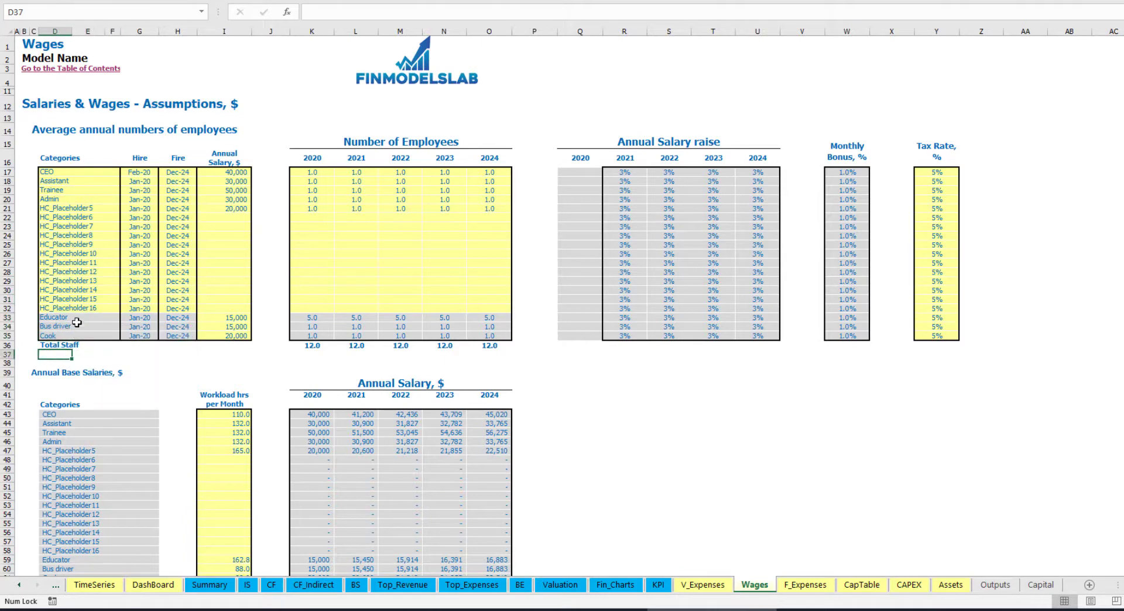
{"action": "left_click", "coordinate": [59, 319]}
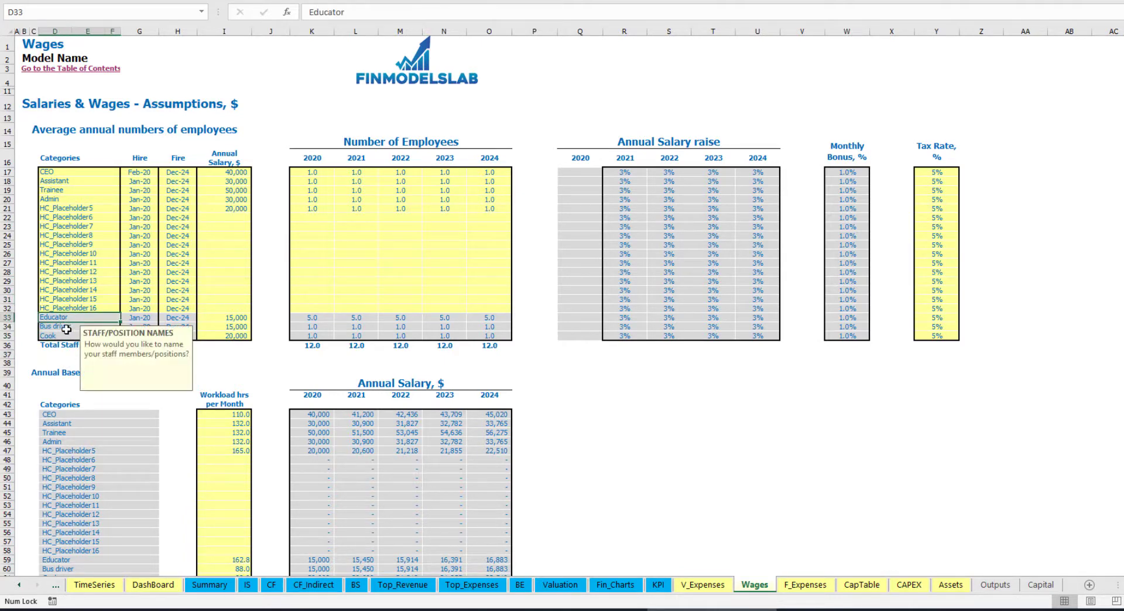
{"action": "left_click", "coordinate": [67, 329]}
{"action": "left_click", "coordinate": [61, 335]}
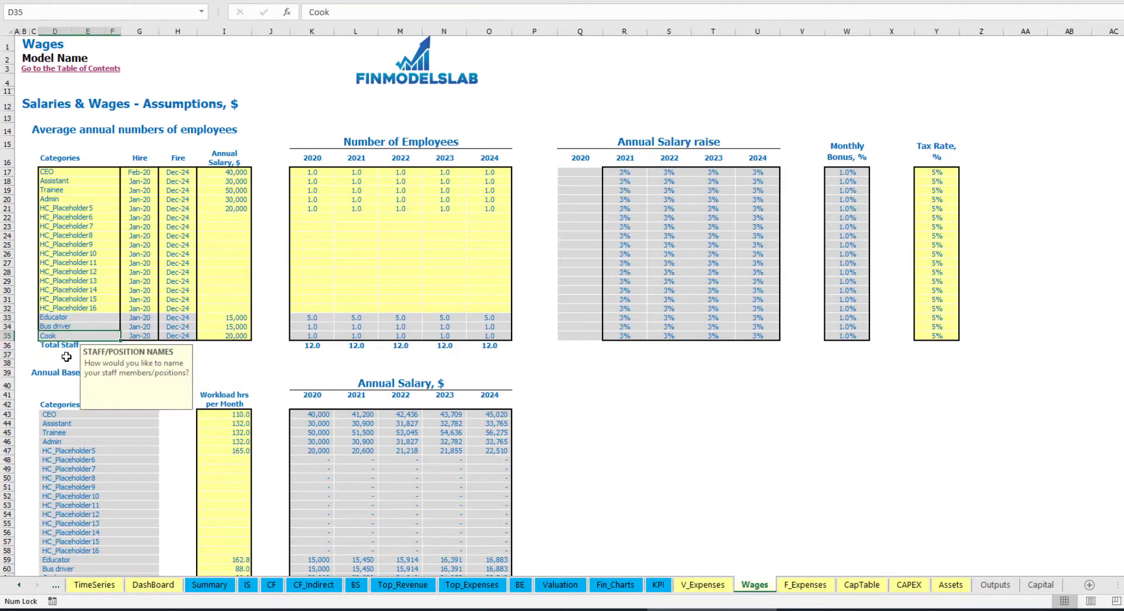
{"action": "left_click", "coordinate": [66, 356]}
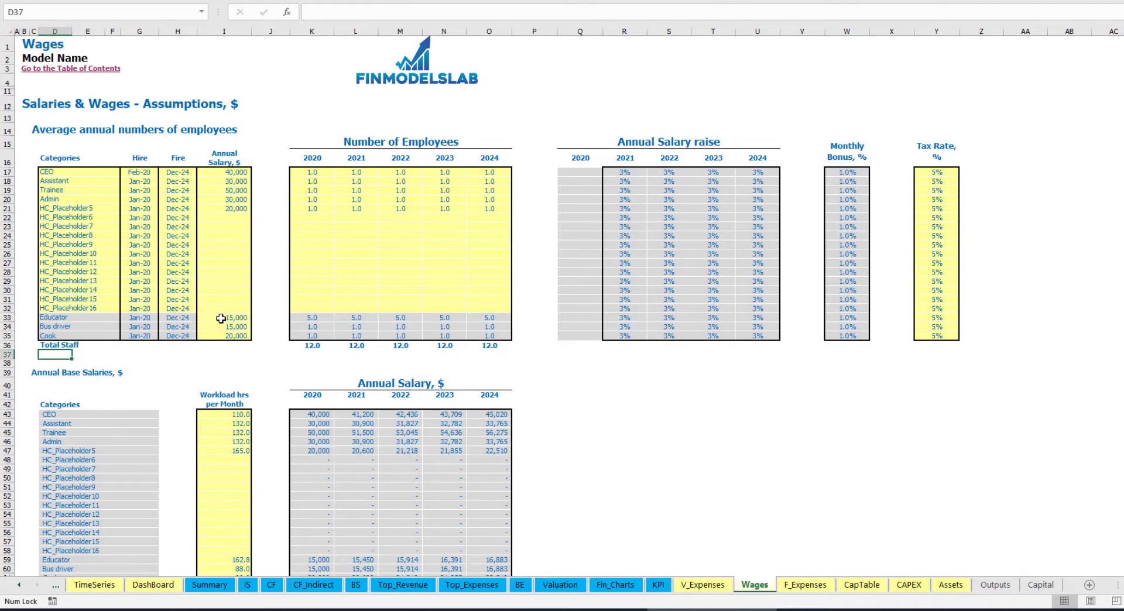
{"action": "left_click_drag", "start_coordinate": [221, 317], "coordinate": [222, 336]}
{"action": "left_click", "coordinate": [189, 356]}
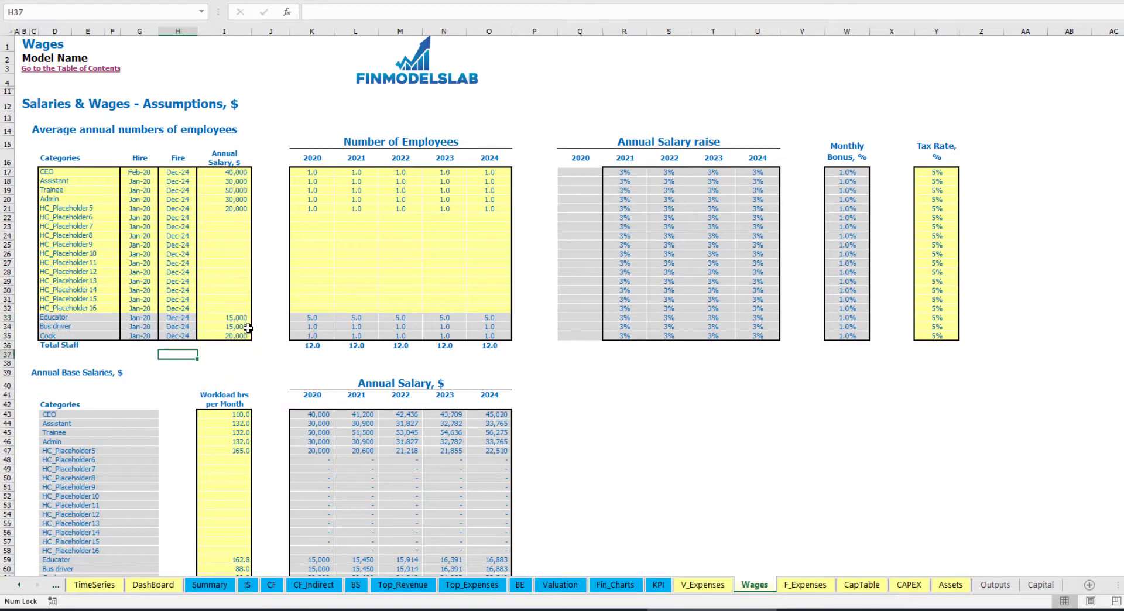
Step: Rename the CEO staff category as Manager in the Wages assumptions
{"action": "left_click_drag", "start_coordinate": [86, 174], "coordinate": [104, 304]}
{"action": "left_click", "coordinate": [60, 172]}
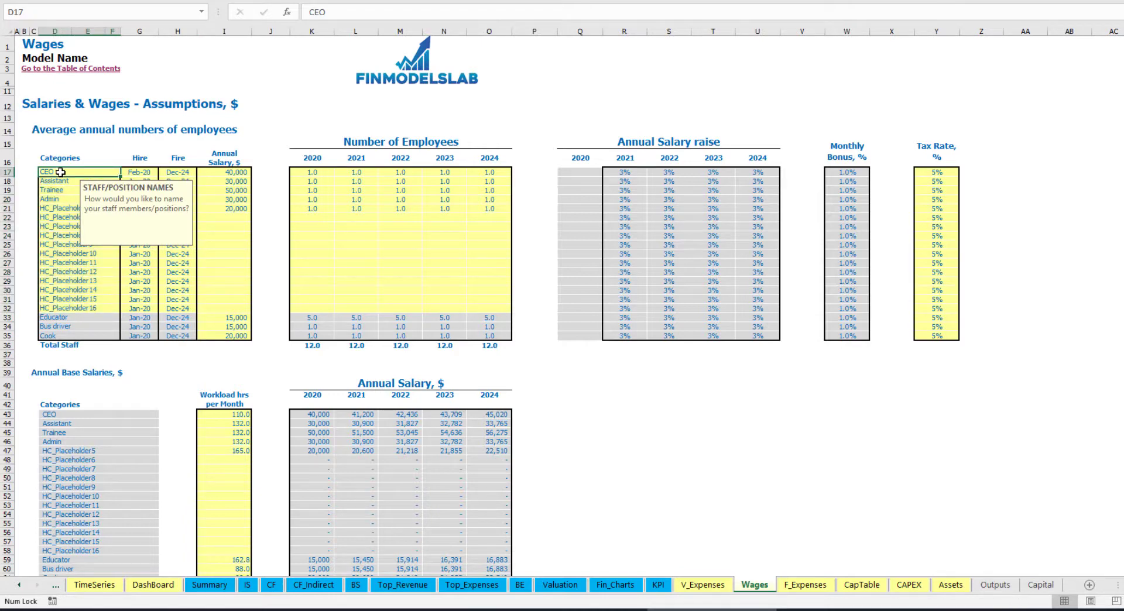
{"action": "type", "text": "M"}
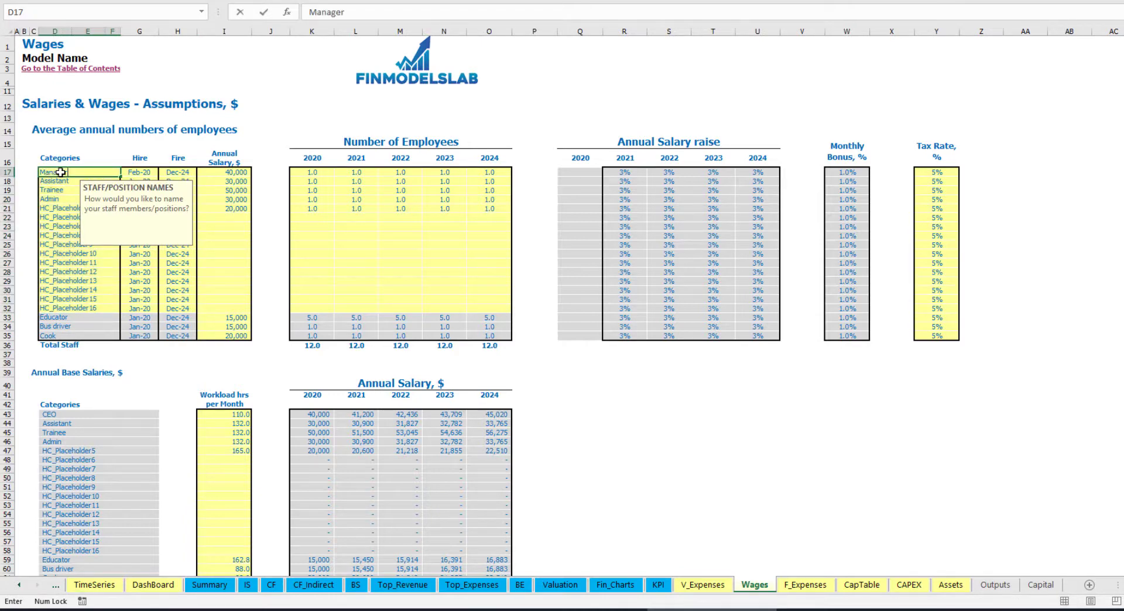
{"action": "type", "text": "anager"}
{"action": "key", "text": "Return"}
Step: Set the Manager's hire date to Apr-20
{"action": "left_click", "coordinate": [154, 179]}
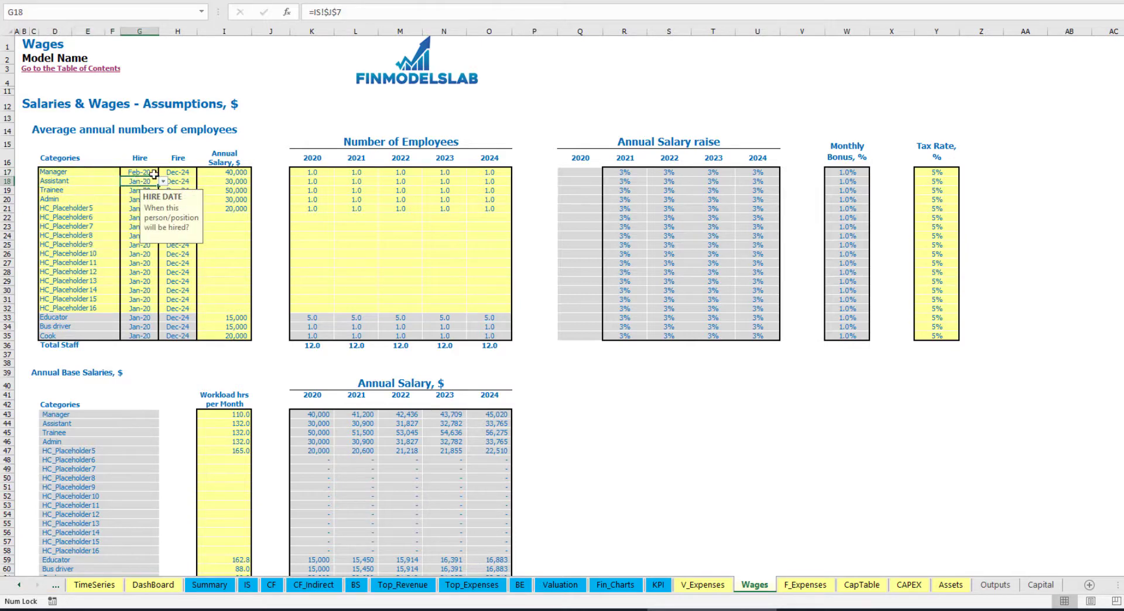
{"action": "left_click", "coordinate": [153, 174]}
{"action": "left_click", "coordinate": [163, 172]}
{"action": "left_click", "coordinate": [148, 202]}
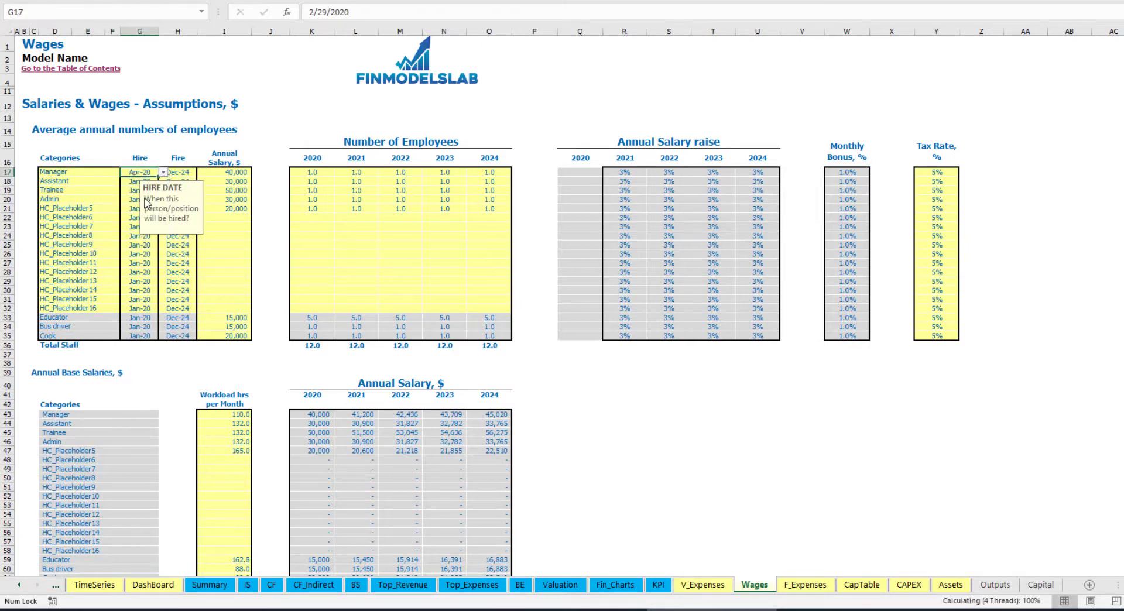
Step: Check the Manager's fire date and set the Manager's annual salary to 35,000
{"action": "left_click", "coordinate": [186, 179]}
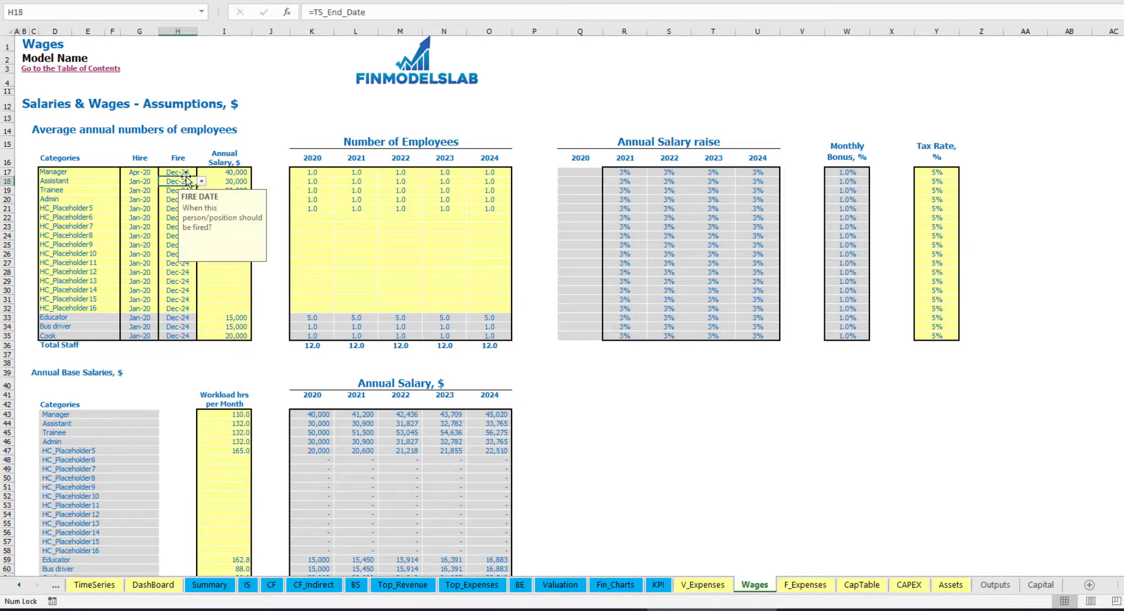
{"action": "left_click", "coordinate": [187, 173]}
{"action": "left_click", "coordinate": [220, 172]}
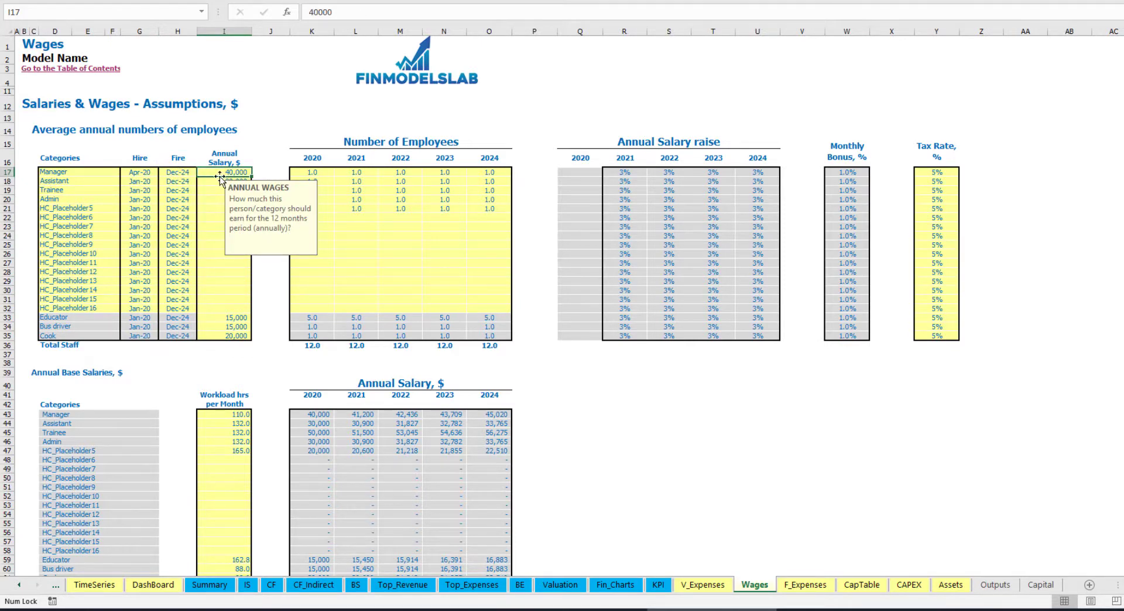
{"action": "type", "text": "35"}
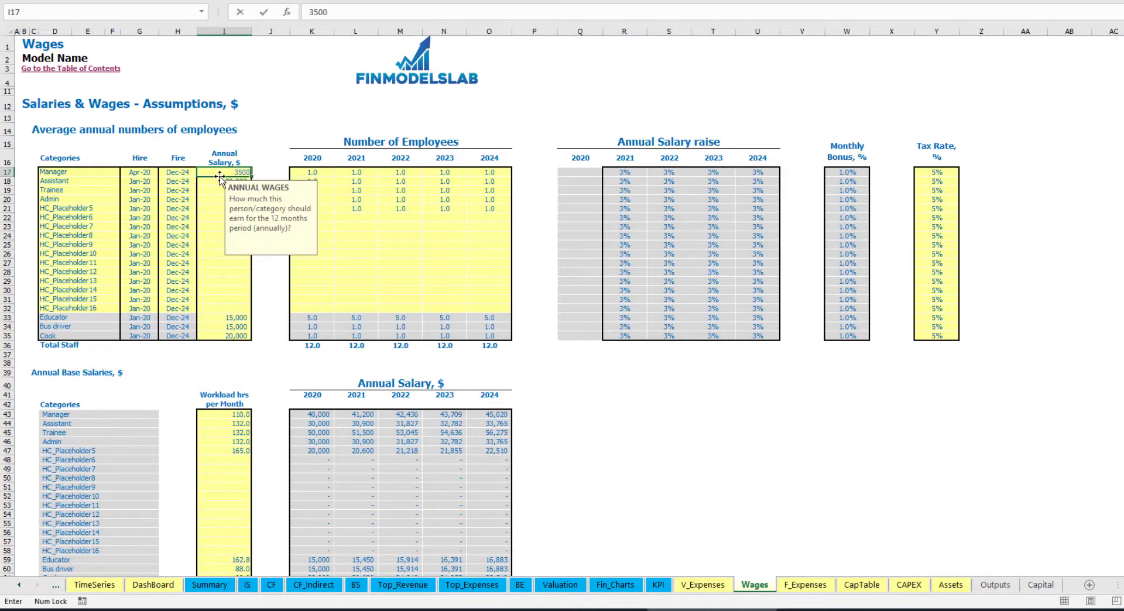
{"action": "key", "text": "Return"}
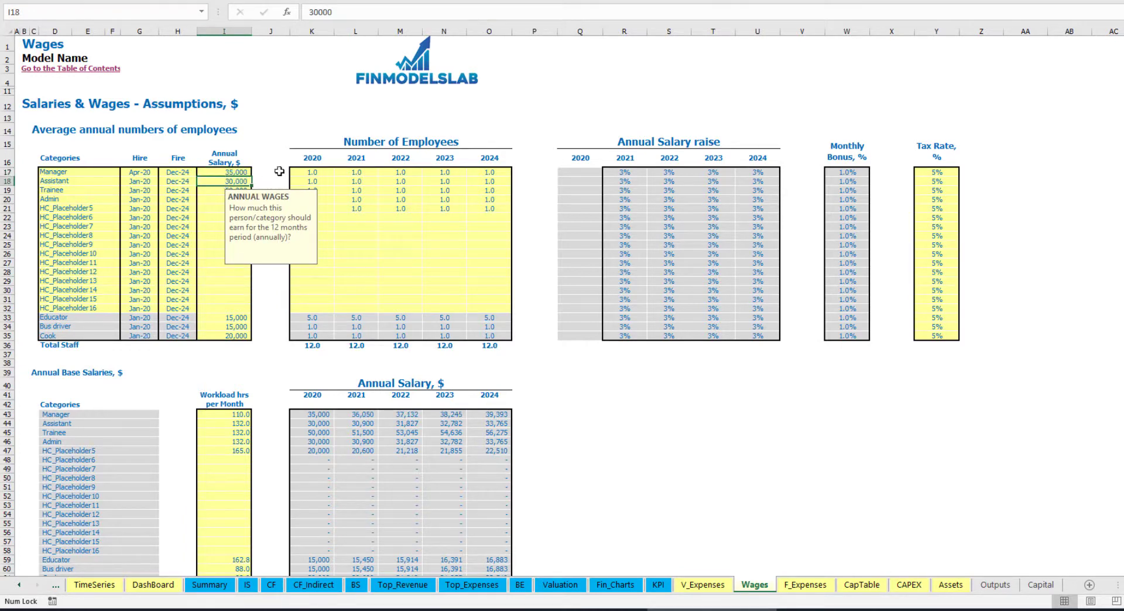
Step: Set the number of Managers to 2 in 2021, 3 in 2022, 4 in 2023 and 5 in 2024
{"action": "left_click", "coordinate": [322, 172]}
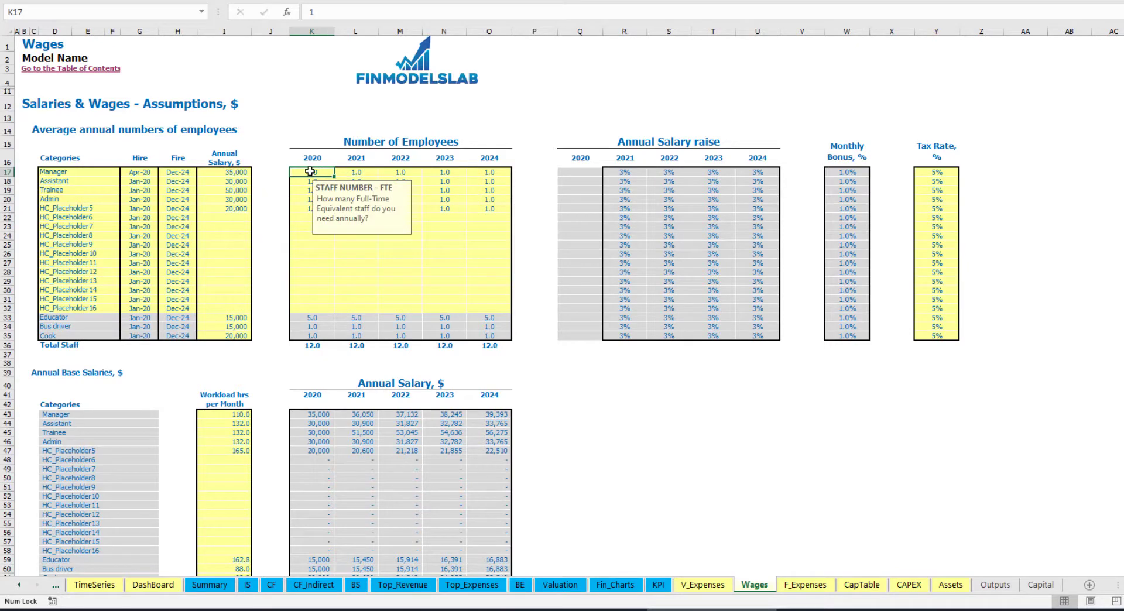
{"action": "left_click", "coordinate": [346, 171]}
{"action": "type", "text": "2"}
{"action": "key", "text": "Tab"}
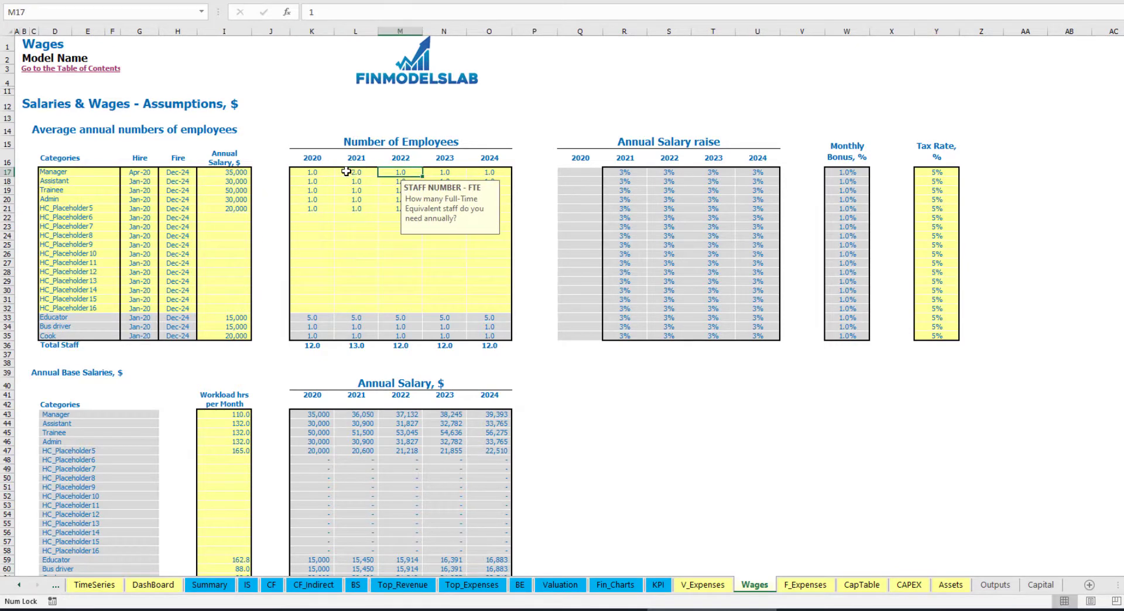
{"action": "type", "text": "3"}
{"action": "key", "text": "Tab"}
{"action": "type", "text": "4"}
{"action": "key", "text": "Tab"}
{"action": "type", "text": "5"}
{"action": "key", "text": "Tab"}
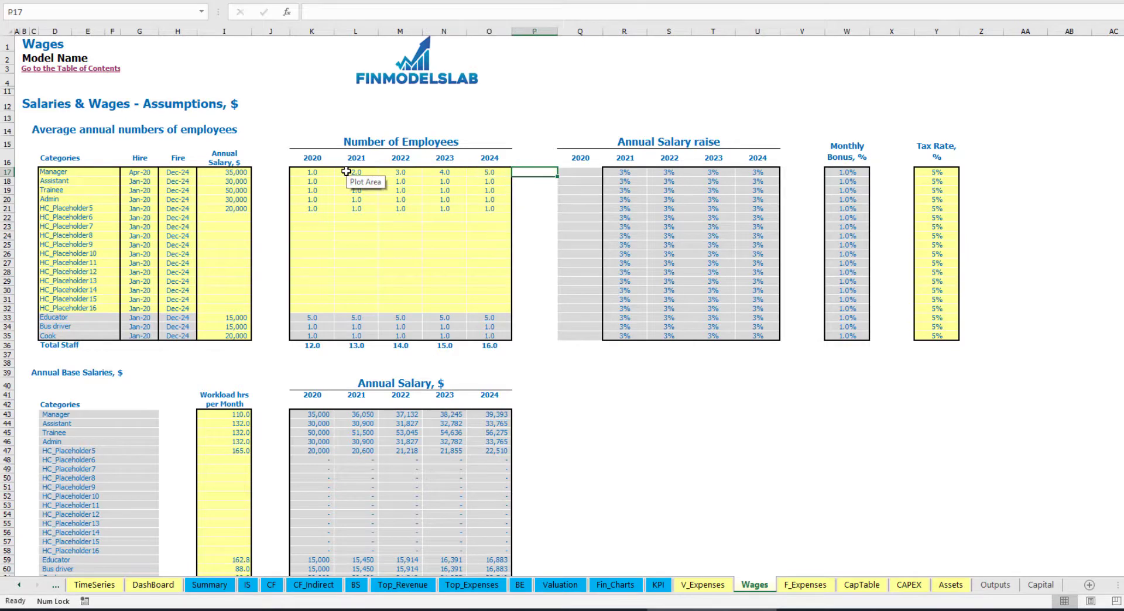
Step: Review the Manager row in the Total Staff Numbers table and the formulas of its monthly headcounts
{"action": "scroll", "coordinate": [410, 304], "scroll_direction": "down", "scroll_amount": 6}
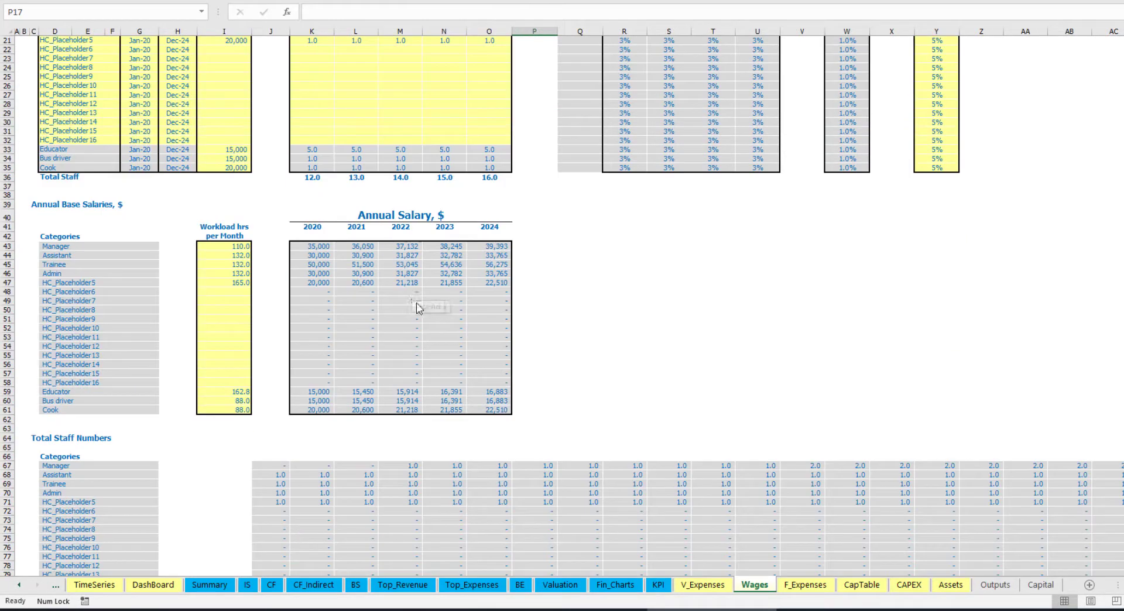
{"action": "left_click", "coordinate": [7, 465]}
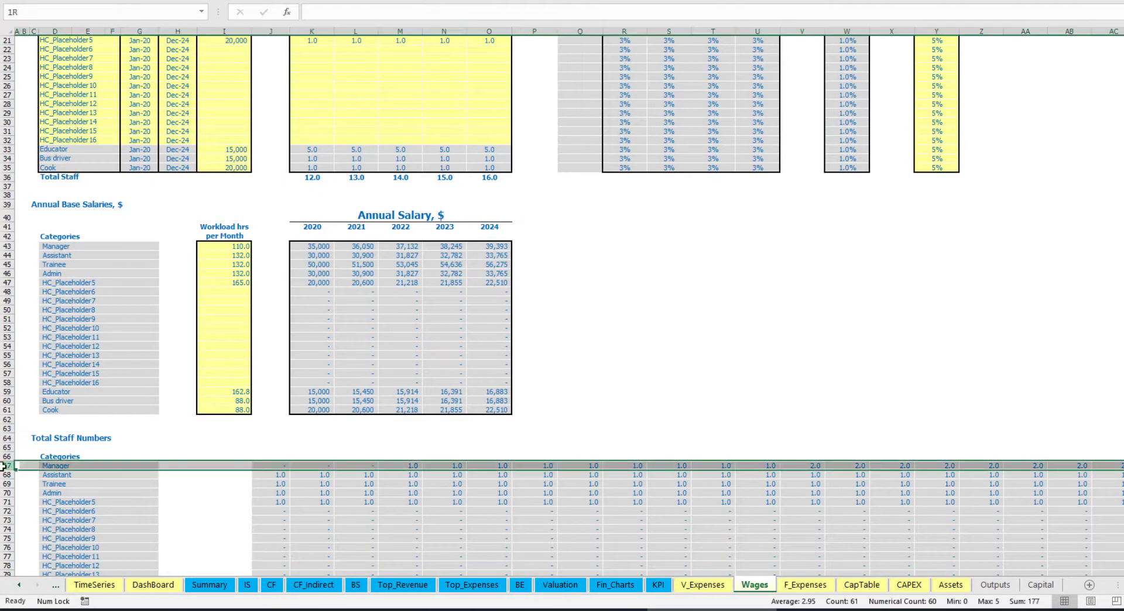
{"action": "left_click", "coordinate": [398, 466]}
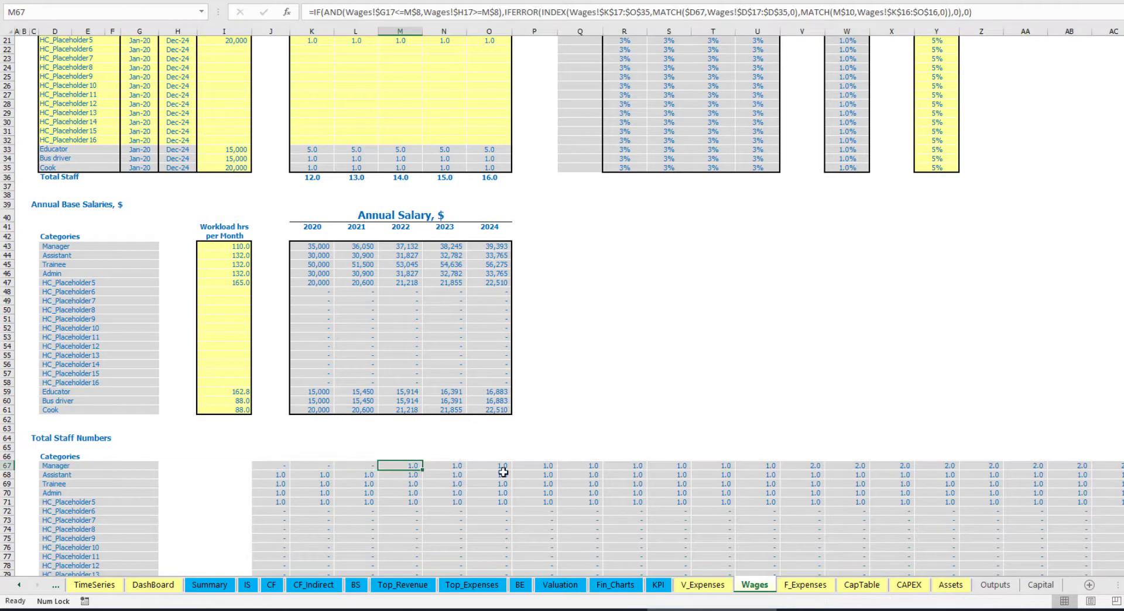
{"action": "left_click", "coordinate": [819, 466]}
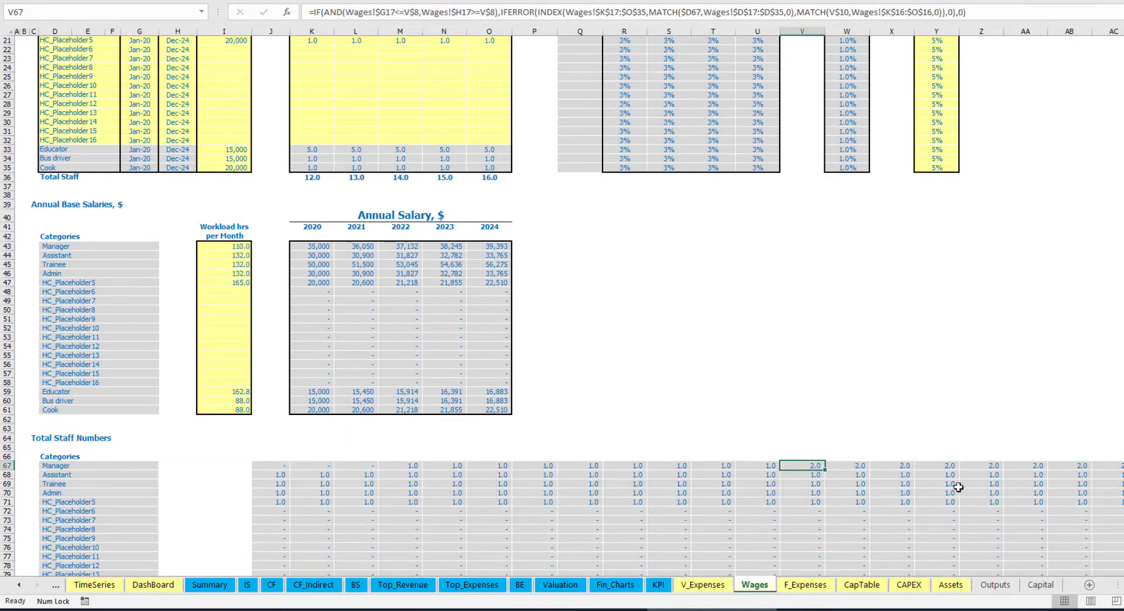
{"action": "left_click_drag", "start_coordinate": [1120, 585], "coordinate": [1089, 569]}
Step: Check the formulas behind the Manager's Annual Salary raise percentages for 2021 through 2023
{"action": "scroll", "coordinate": [266, 312], "scroll_direction": "up", "scroll_amount": 7}
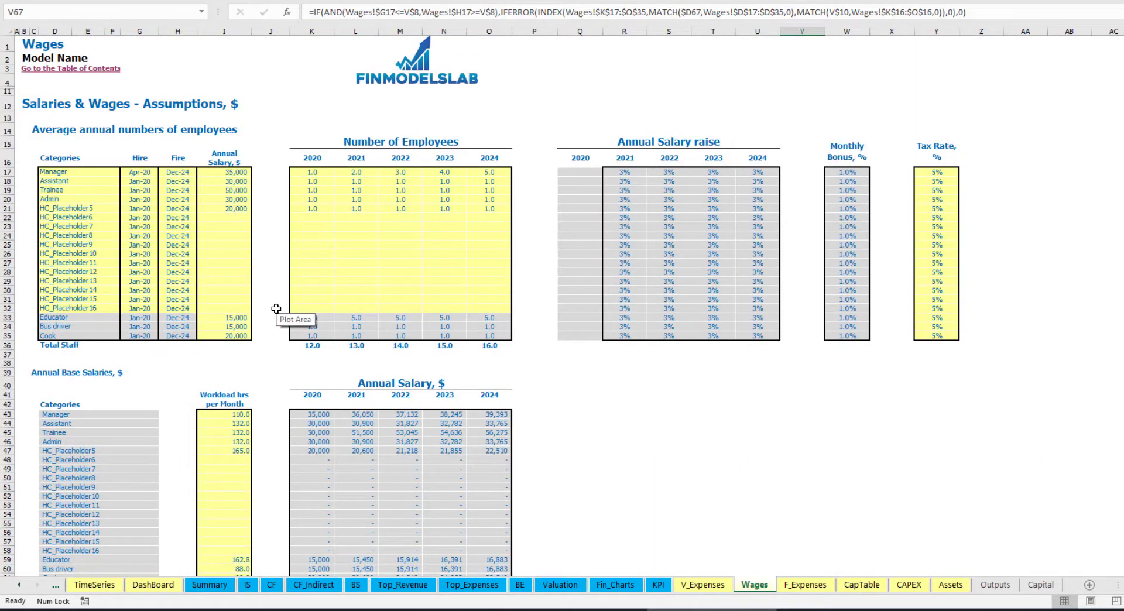
{"action": "left_click", "coordinate": [624, 173]}
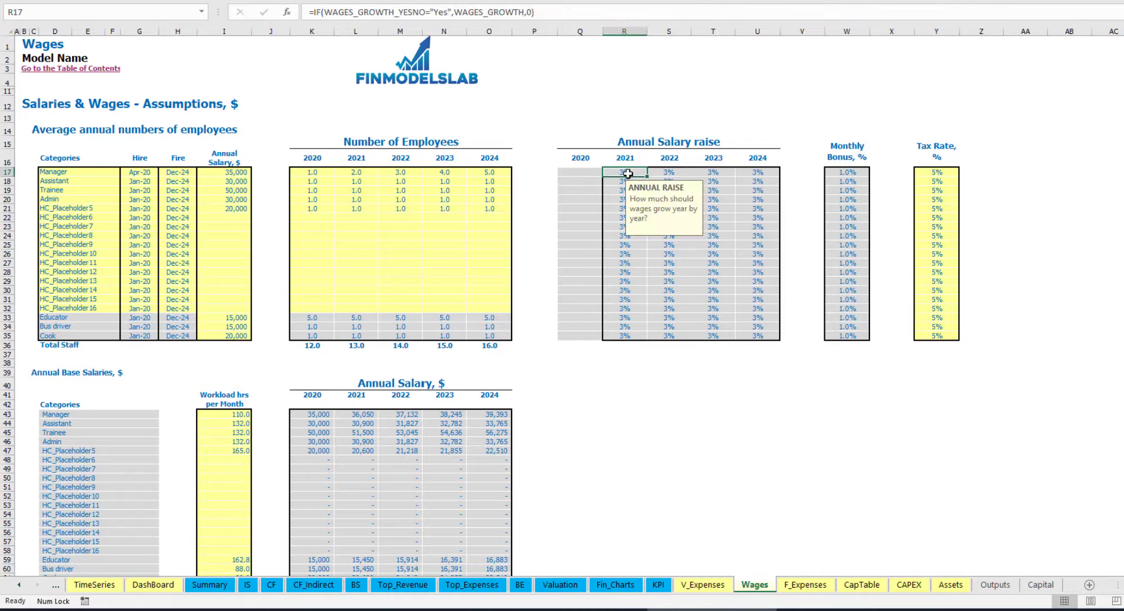
{"action": "left_click", "coordinate": [677, 173]}
{"action": "left_click", "coordinate": [712, 173]}
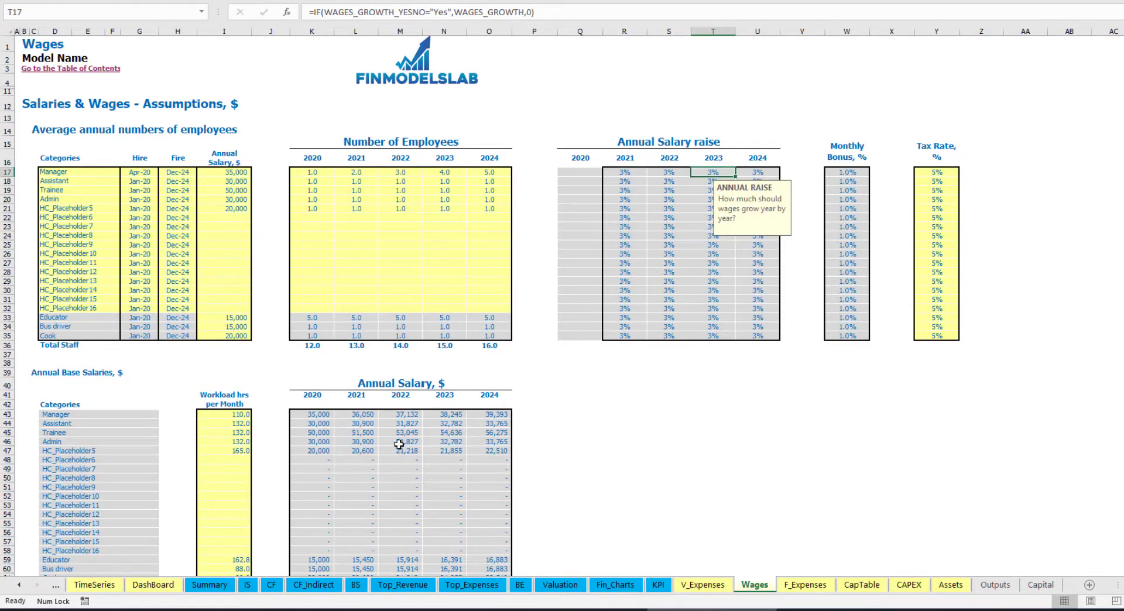
{"action": "left_click", "coordinate": [847, 380]}
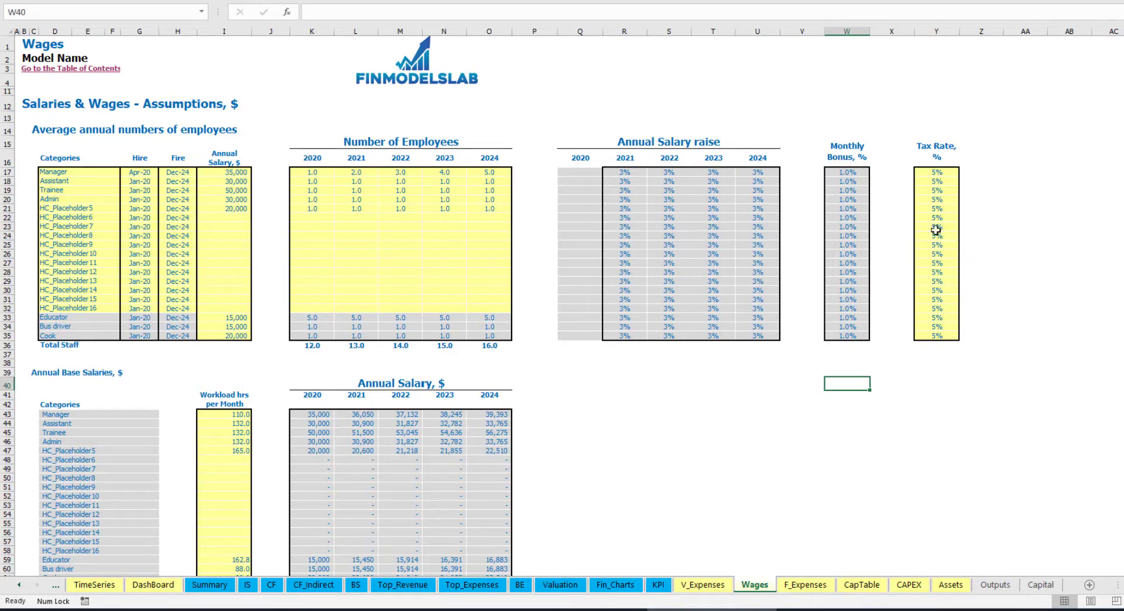
Step: Set the Manager's tax rate to 7%
{"action": "left_click", "coordinate": [940, 175]}
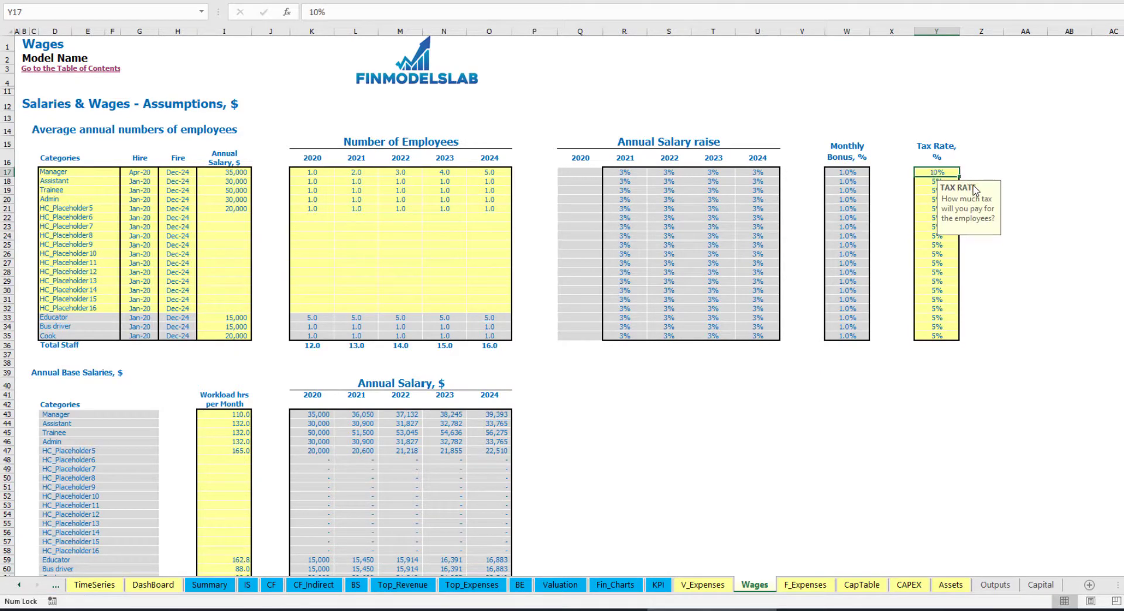
{"action": "type", "text": "7"}
{"action": "key", "text": "Return"}
{"action": "key", "text": "Up"}
{"action": "key", "text": "ctrl+shift+Down"}
{"action": "key", "text": "Delete"}
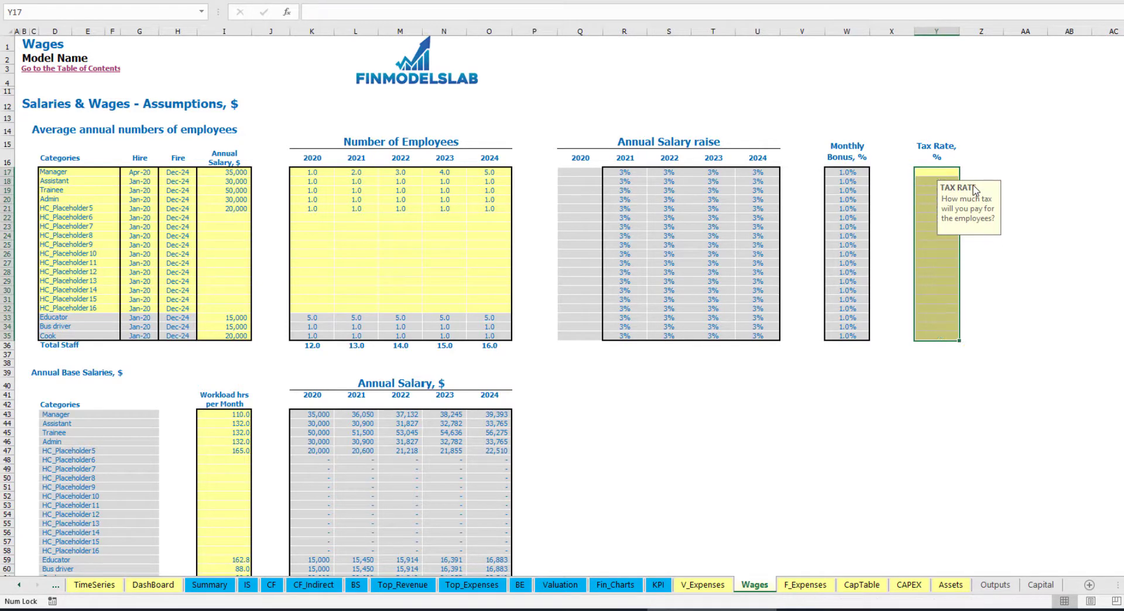
{"action": "key", "text": "ctrl+z"}
{"action": "left_click", "coordinate": [1007, 158]}
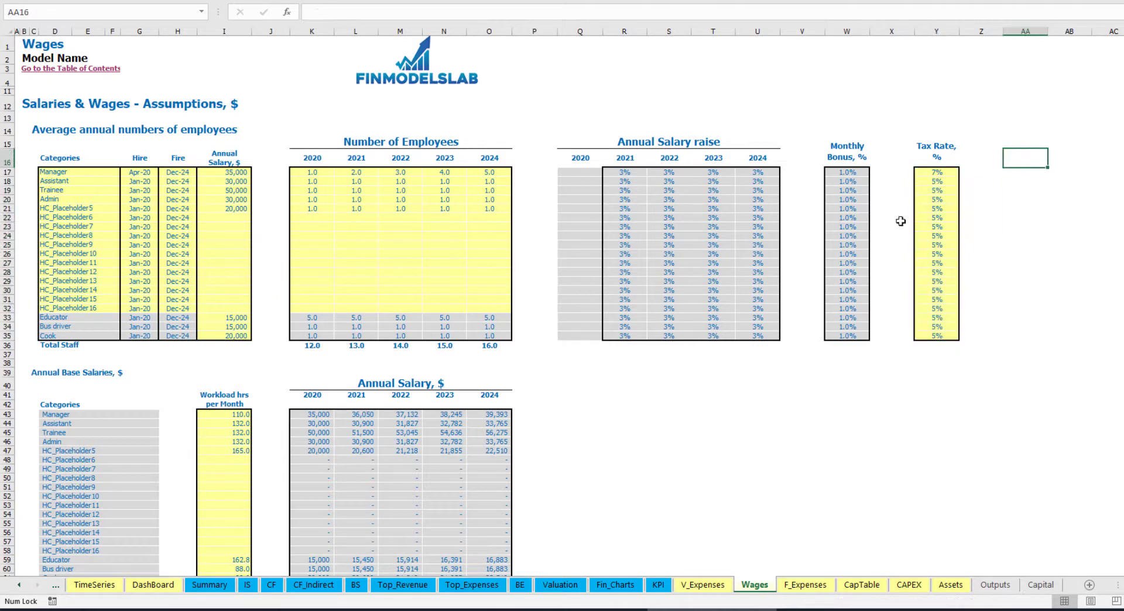
Step: Review the 2020–2024 Annual Salary table under Annual Base Salaries and the Manager's annual salary input that feeds it
{"action": "scroll", "coordinate": [236, 361], "scroll_direction": "down", "scroll_amount": 2}
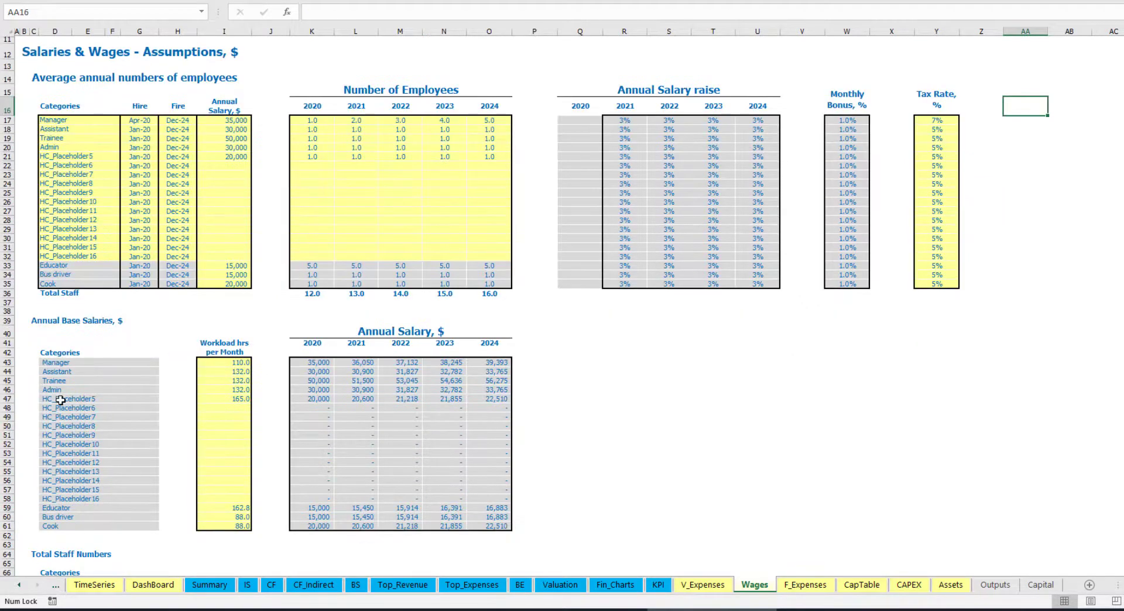
{"action": "left_click_drag", "start_coordinate": [331, 365], "coordinate": [502, 526]}
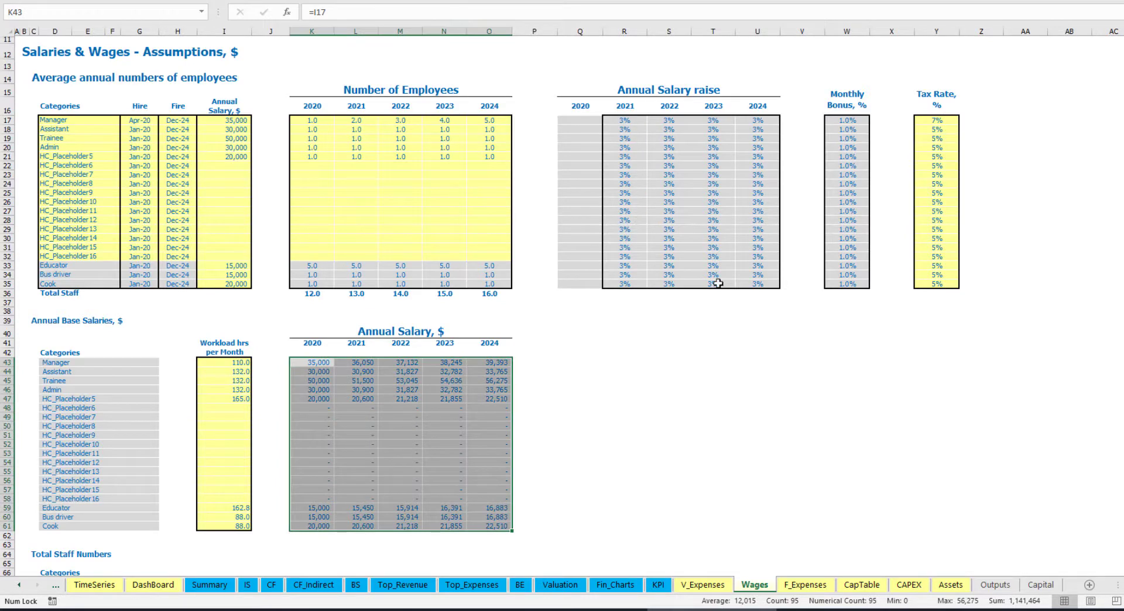
{"action": "left_click", "coordinate": [233, 121]}
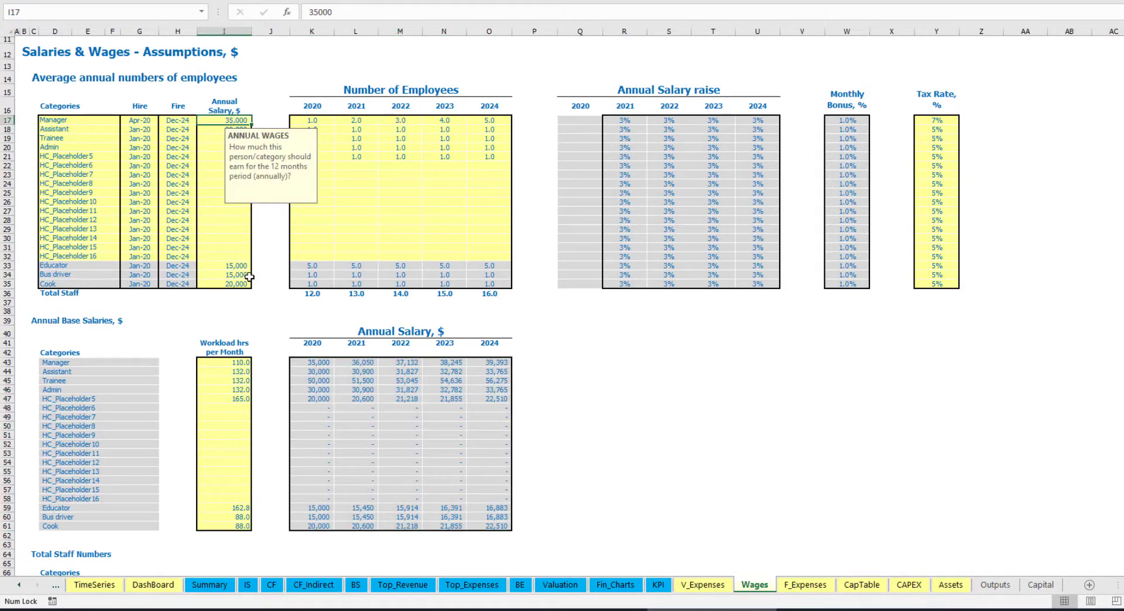
Step: Examine the Workload hrs per Month inputs for the Manager through the placeholder categories, then the Bus driver and Cook
{"action": "left_click_drag", "start_coordinate": [226, 363], "coordinate": [219, 408]}
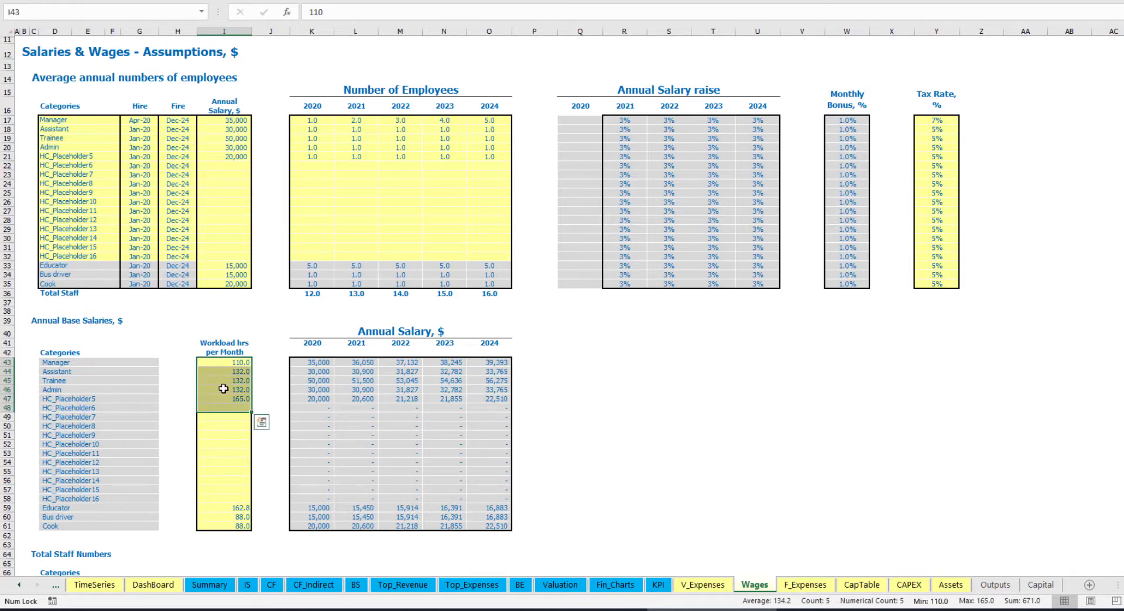
{"action": "left_click", "coordinate": [128, 368]}
{"action": "left_click", "coordinate": [139, 401]}
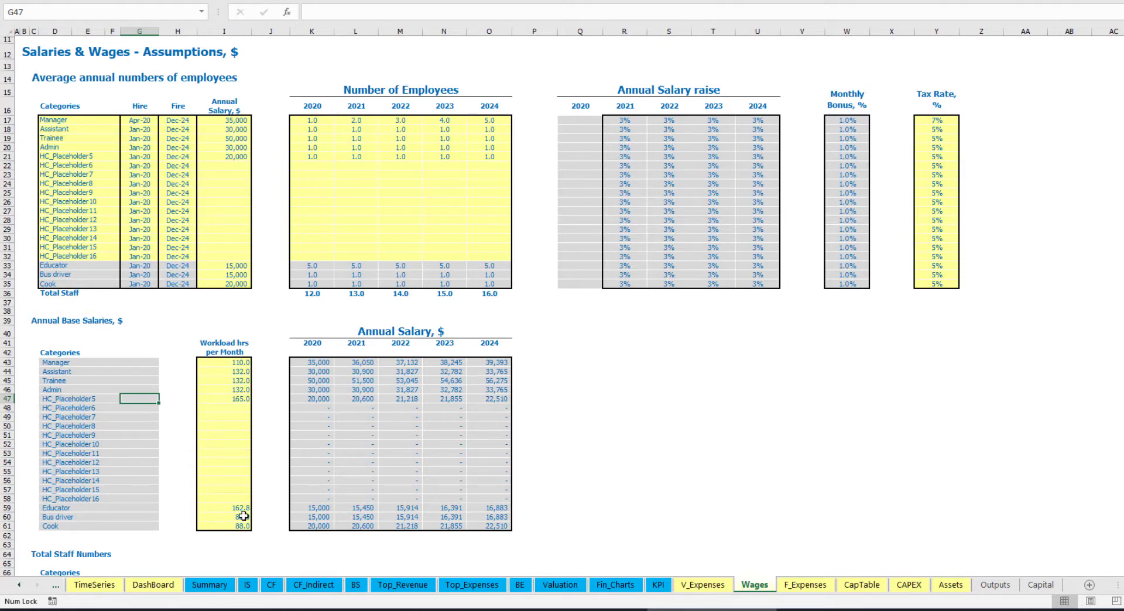
{"action": "left_click_drag", "start_coordinate": [243, 516], "coordinate": [240, 526]}
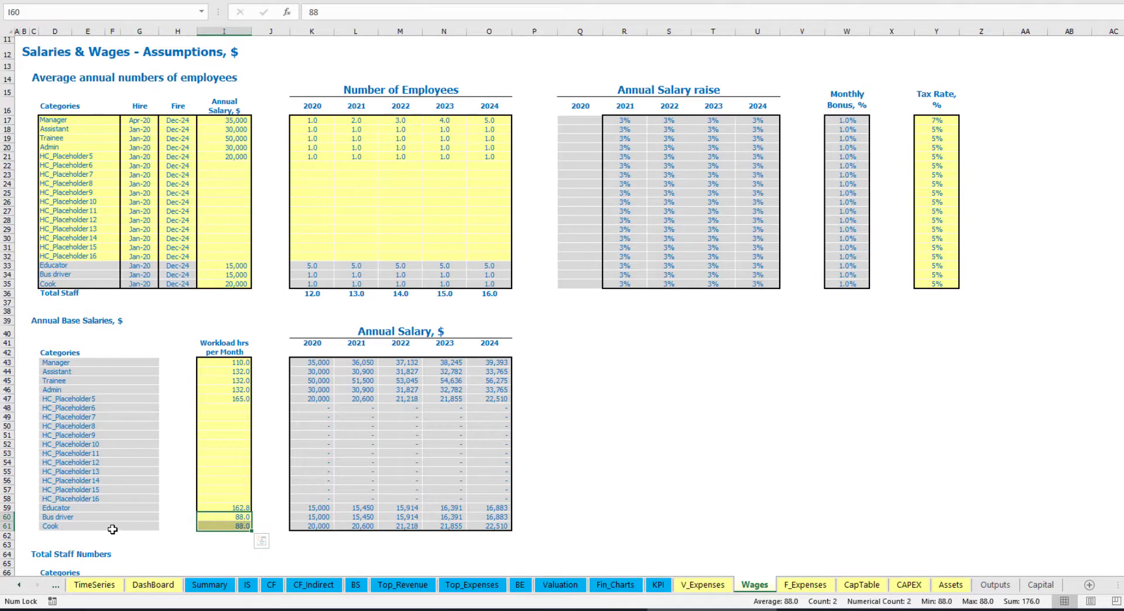
{"action": "left_click", "coordinate": [95, 511]}
{"action": "left_click", "coordinate": [223, 517]}
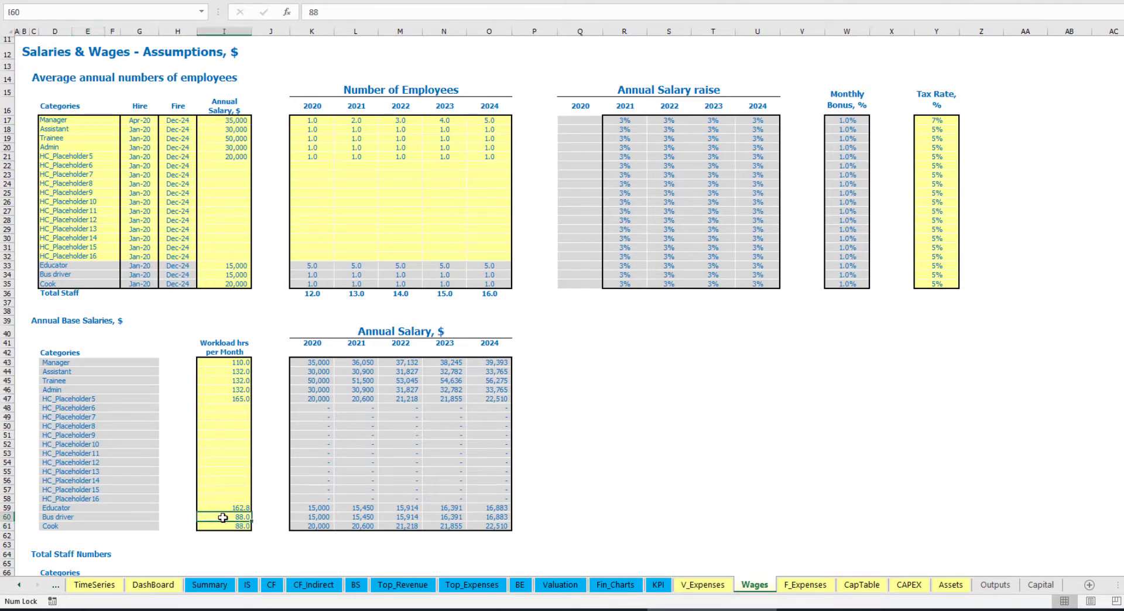
Step: Review the Wages sheet's monthly tables of staff numbers, base salaries, bonuses, base taxes, required educator staff and labor hours
{"action": "scroll", "coordinate": [231, 514], "scroll_direction": "down", "scroll_amount": 3}
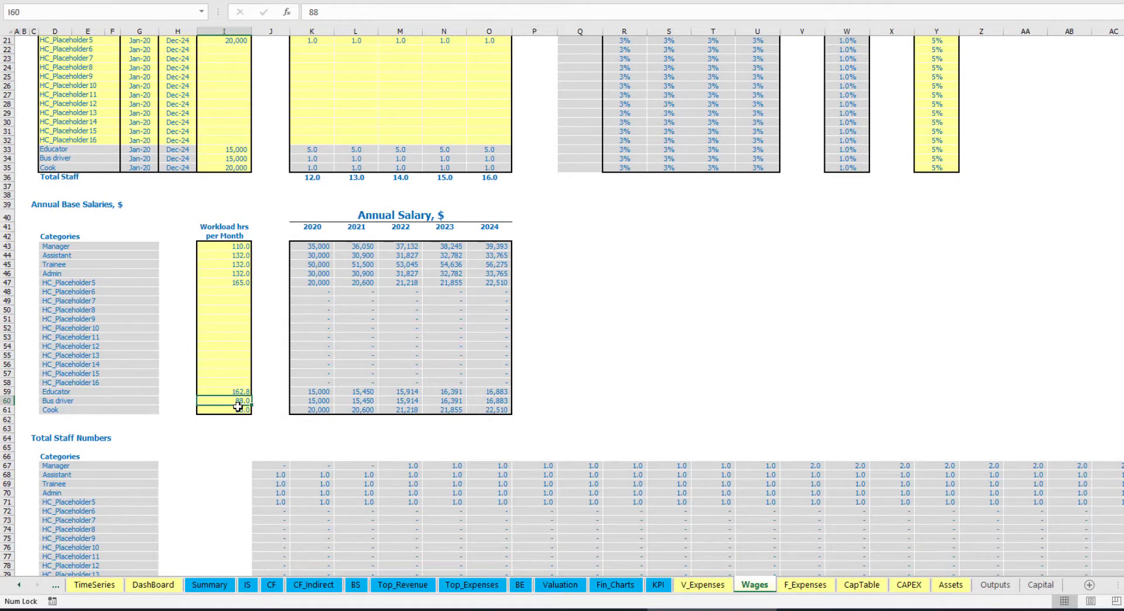
{"action": "scroll", "coordinate": [238, 405], "scroll_direction": "down", "scroll_amount": 7}
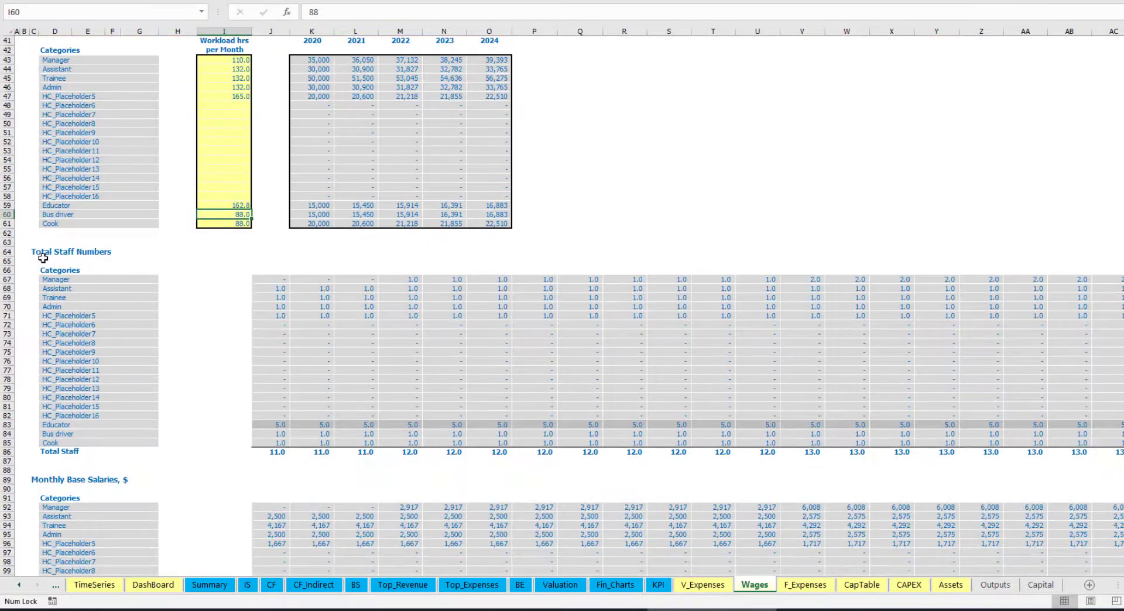
{"action": "scroll", "coordinate": [43, 258], "scroll_direction": "down", "scroll_amount": 6}
{"action": "scroll", "coordinate": [29, 374], "scroll_direction": "down", "scroll_amount": 3}
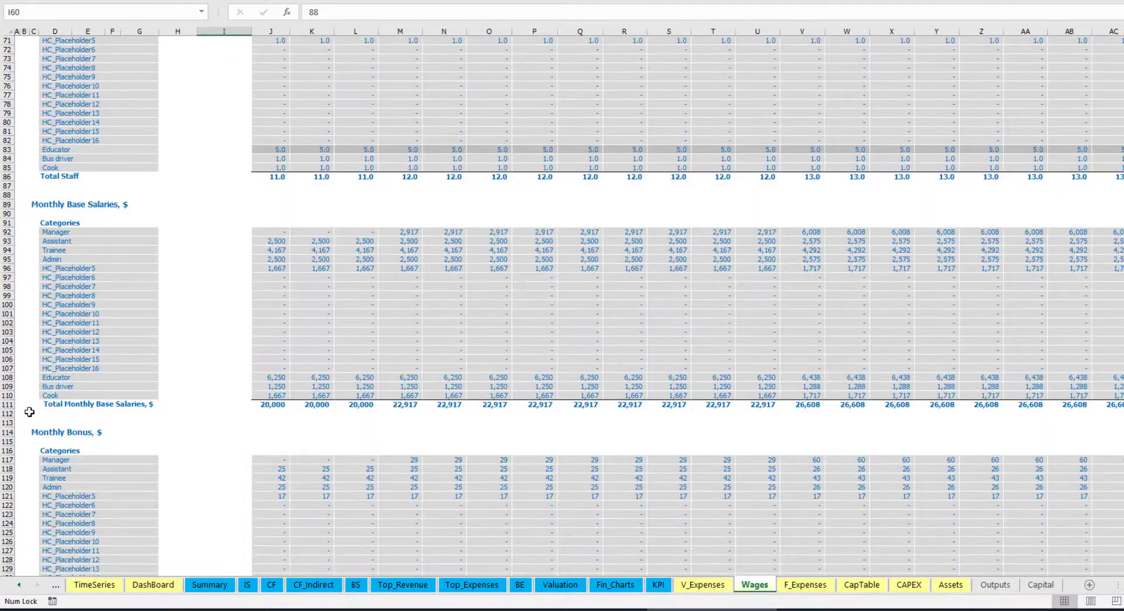
{"action": "scroll", "coordinate": [30, 412], "scroll_direction": "down", "scroll_amount": 4}
{"action": "scroll", "coordinate": [15, 343], "scroll_direction": "down", "scroll_amount": 9}
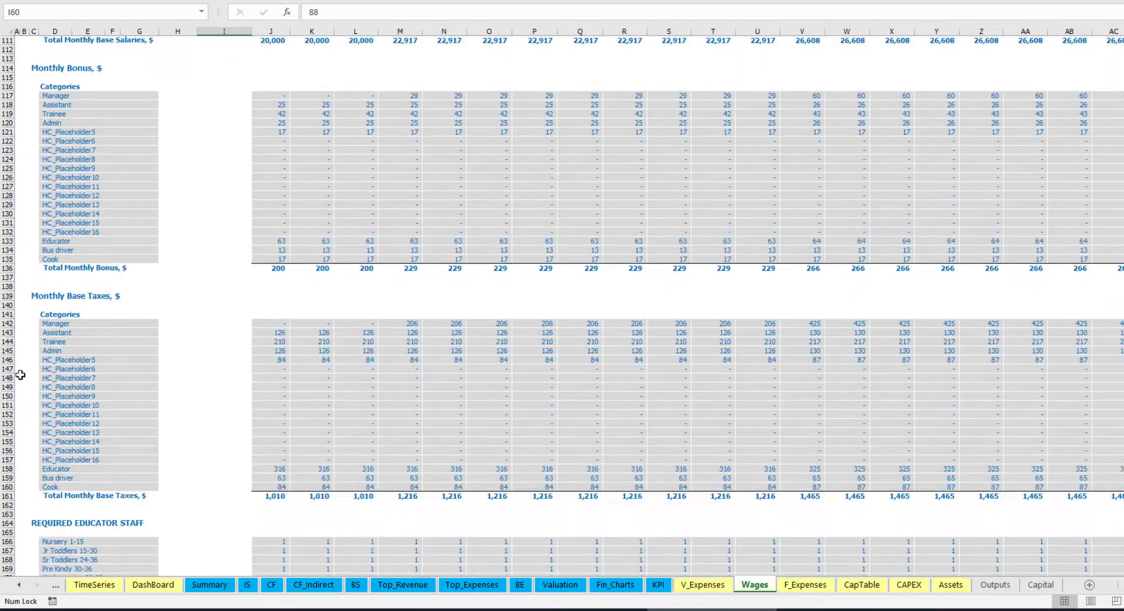
{"action": "scroll", "coordinate": [18, 351], "scroll_direction": "down", "scroll_amount": 10}
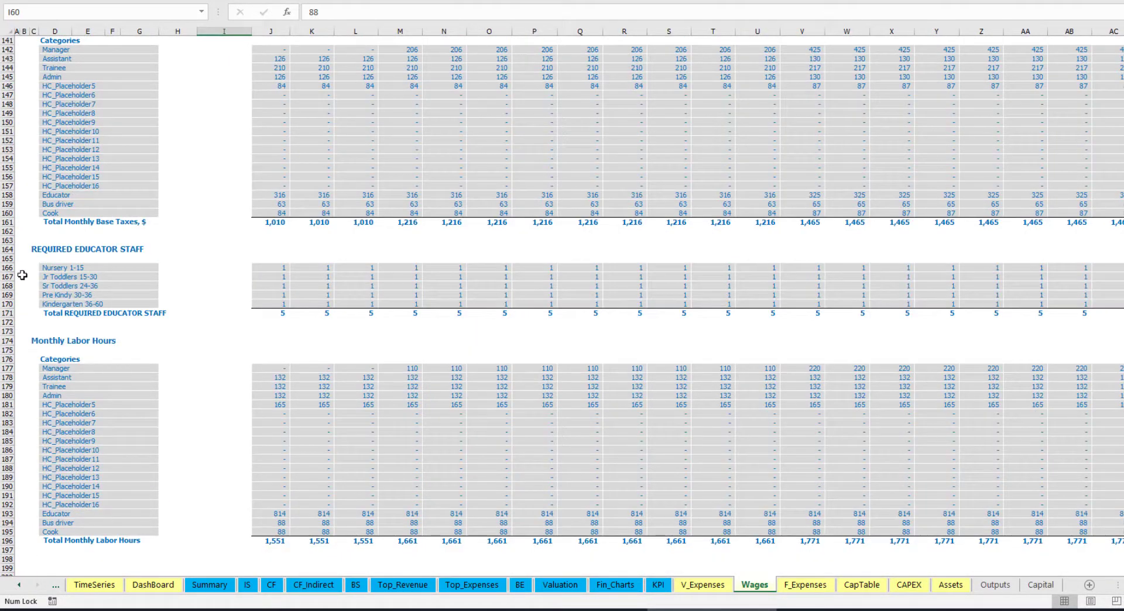
Step: Check the calculated 2020–2024 employee numbers for Educator, Bus driver and Cook in the Number of Employees table
{"action": "scroll", "coordinate": [283, 323], "scroll_direction": "up", "scroll_amount": 20}
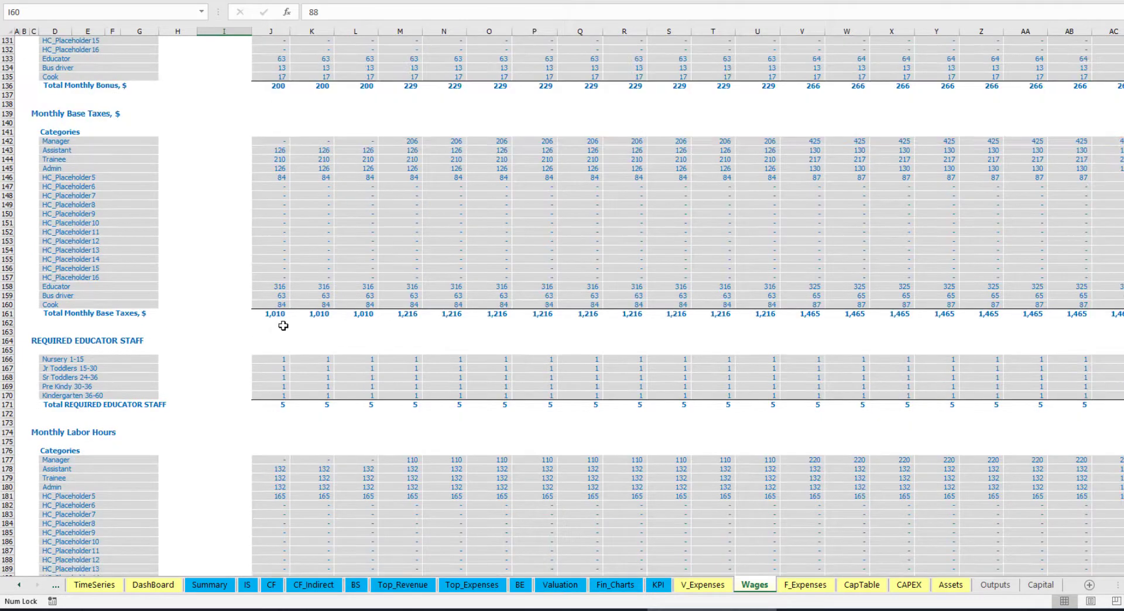
{"action": "scroll", "coordinate": [299, 318], "scroll_direction": "up", "scroll_amount": 10}
{"action": "left_click_drag", "start_coordinate": [312, 318], "coordinate": [497, 336]}
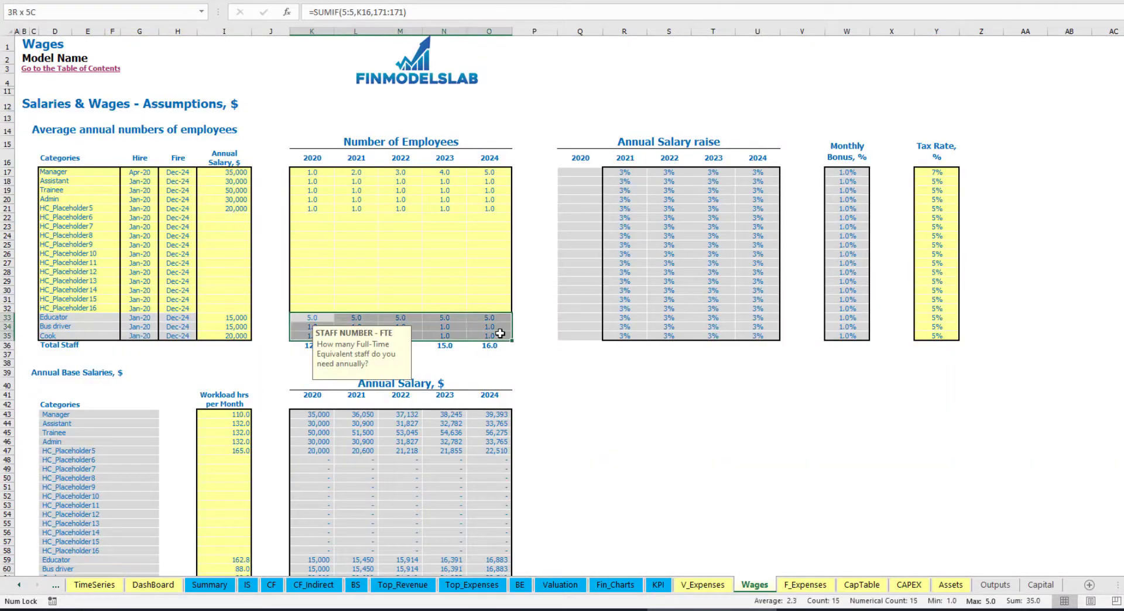
{"action": "left_click", "coordinate": [615, 387]}
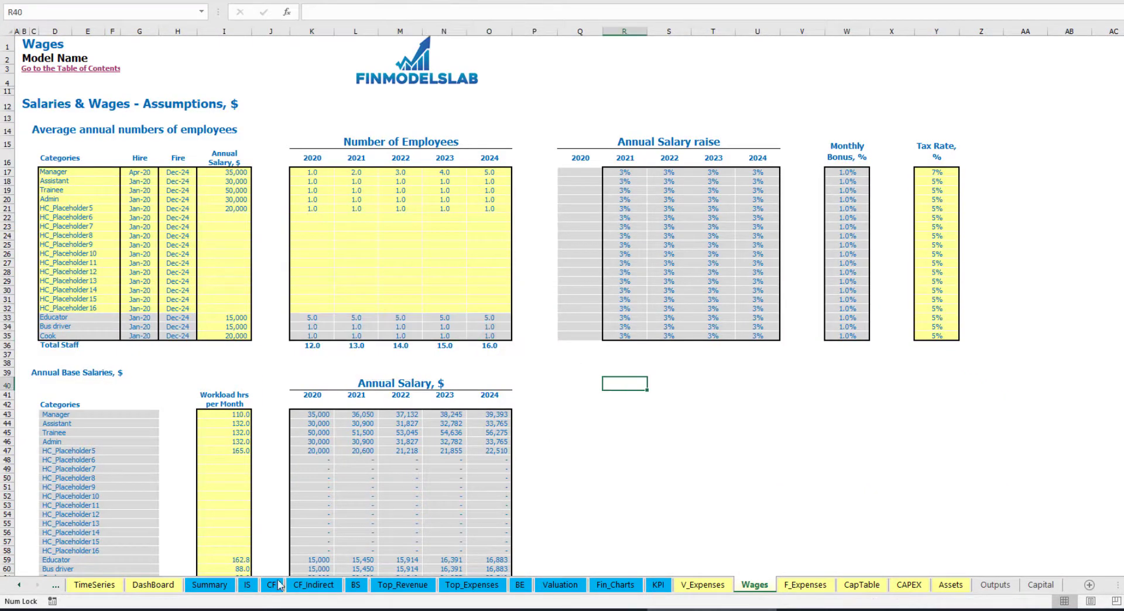
Step: Expand the Salary and Wages group in the Income Statement and review its staff categories from Manager to Cook
{"action": "left_click", "coordinate": [247, 585]}
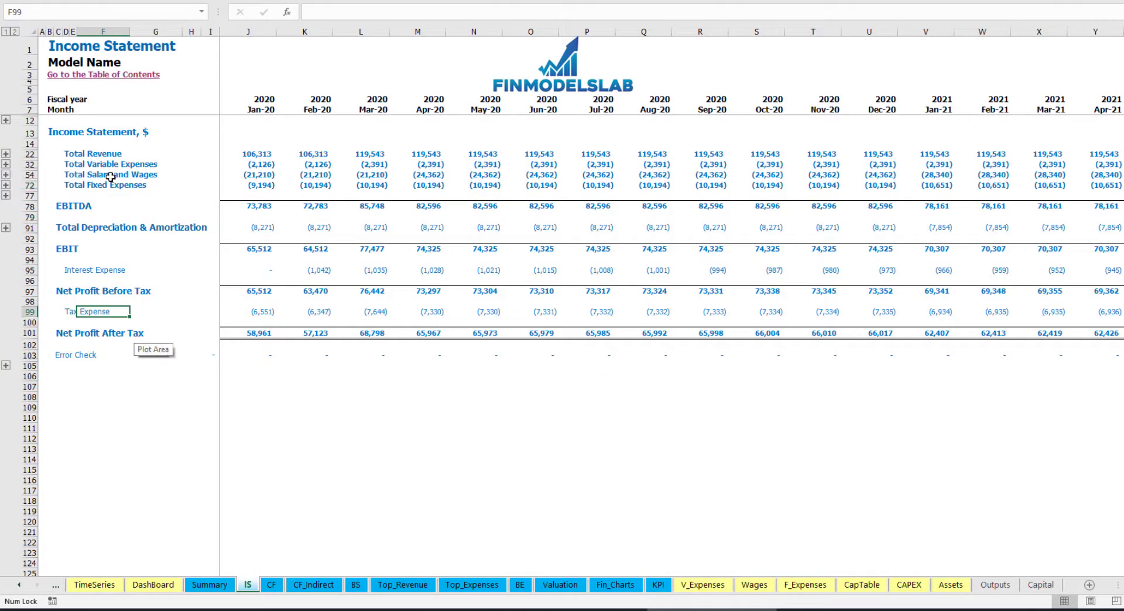
{"action": "left_click", "coordinate": [6, 174]}
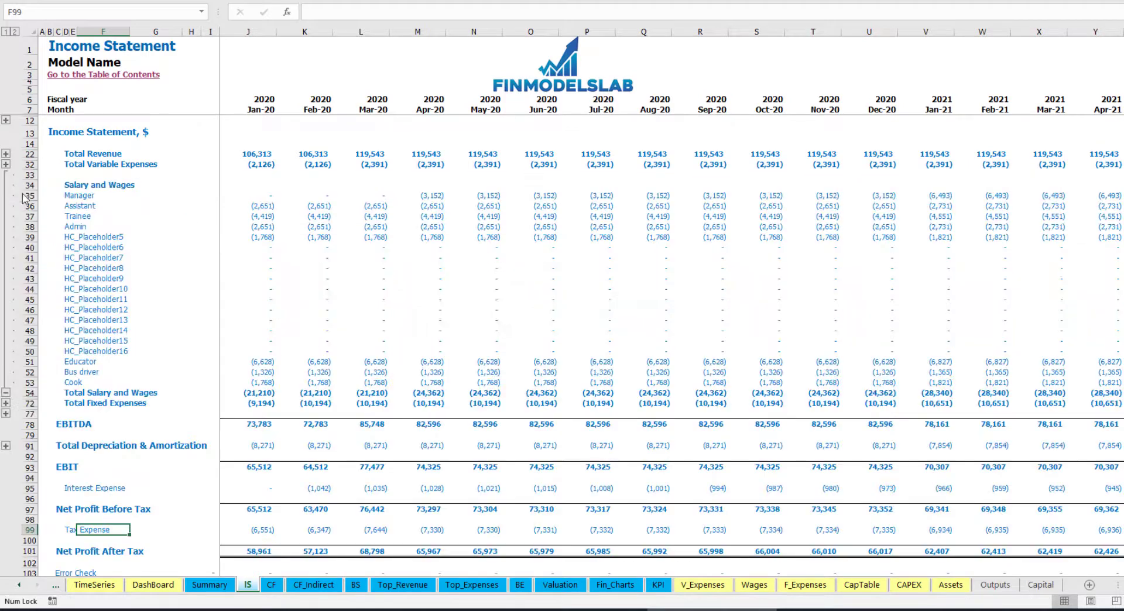
{"action": "left_click_drag", "start_coordinate": [65, 191], "coordinate": [74, 379]}
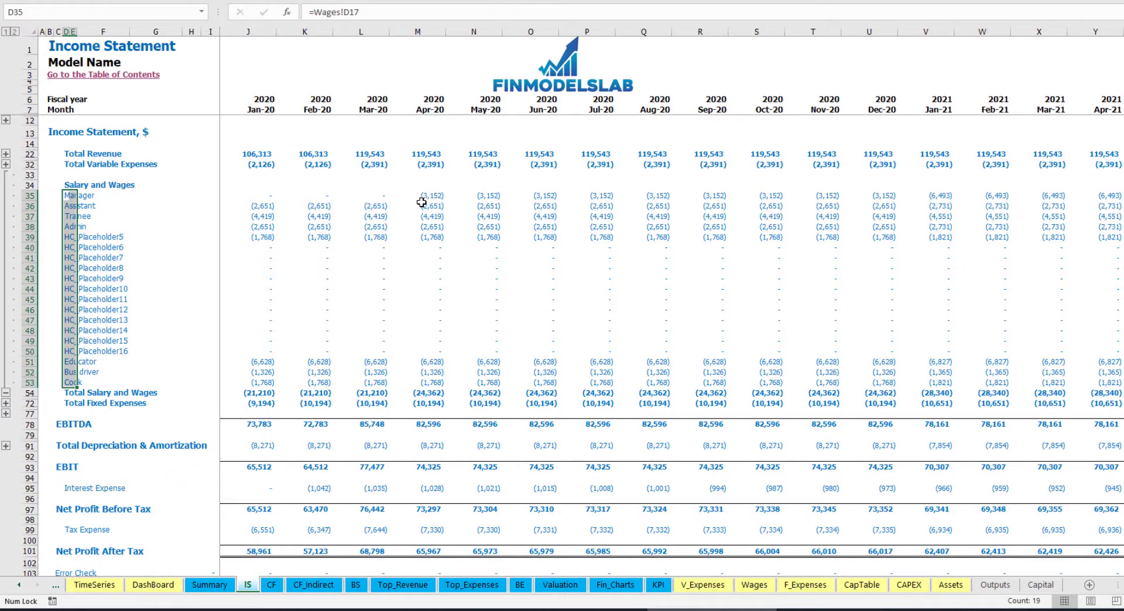
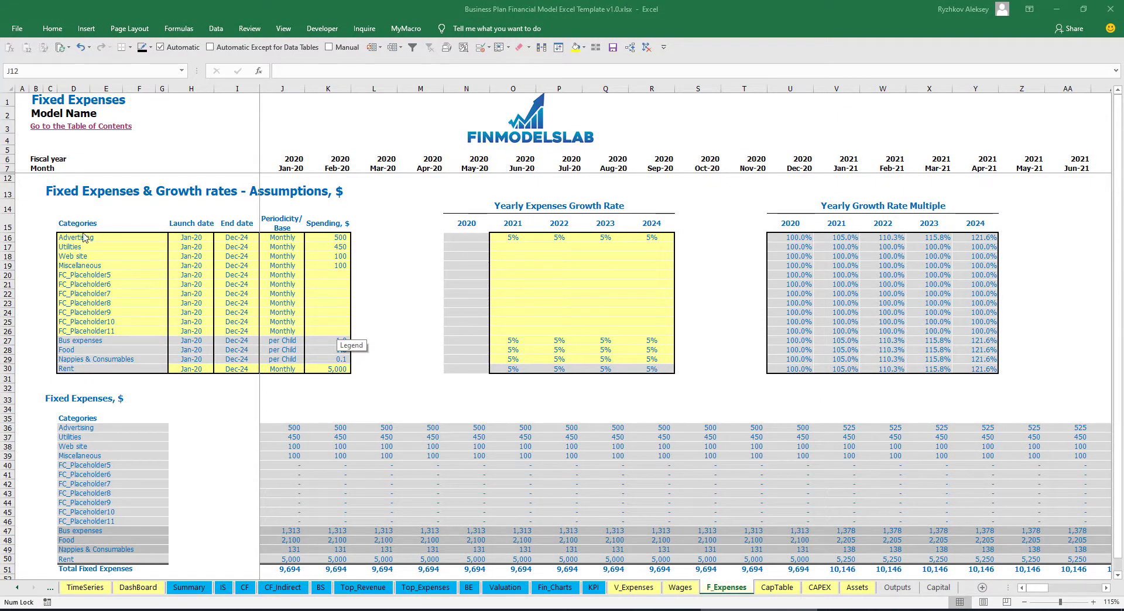
Step: Review the category list in the Fixed Expenses assumptions, from Advertising to Rent
{"action": "left_click_drag", "start_coordinate": [82, 237], "coordinate": [73, 371]}
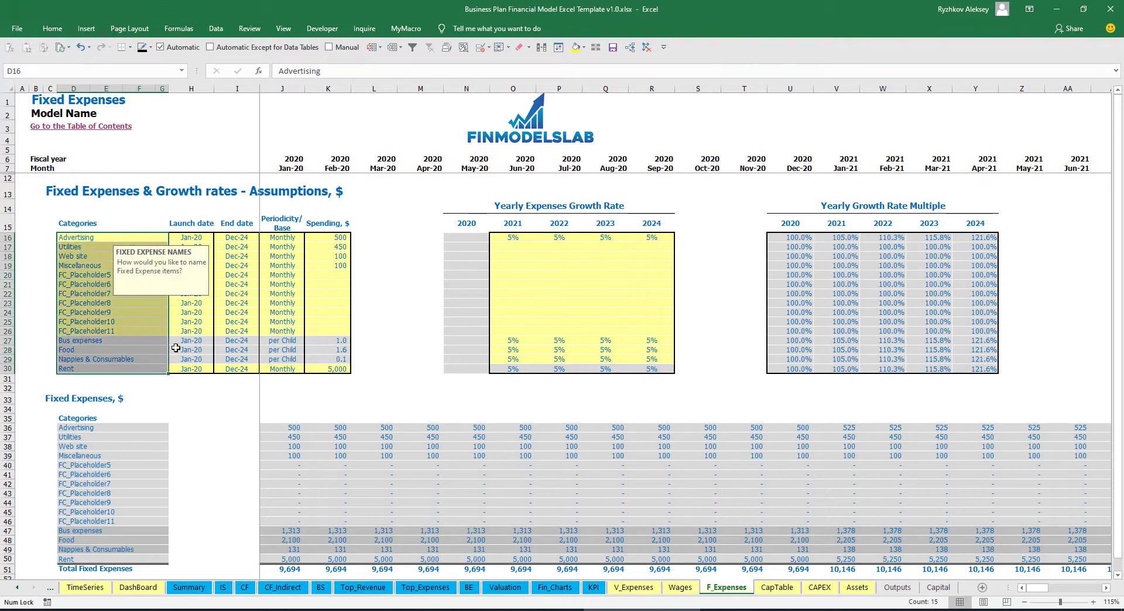
{"action": "left_click", "coordinate": [358, 266]}
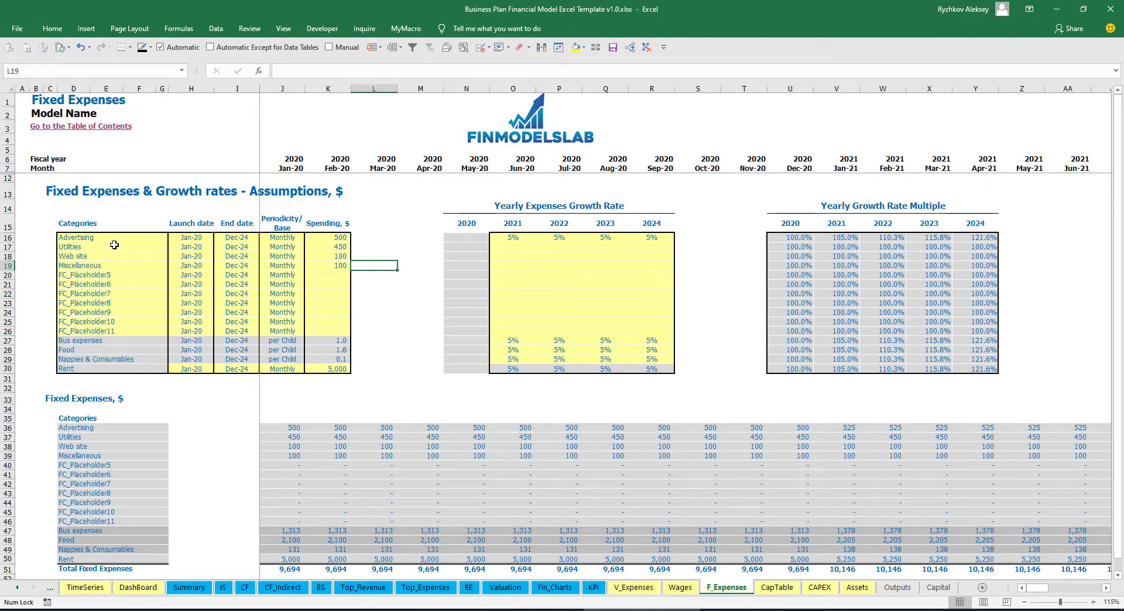
{"action": "left_click_drag", "start_coordinate": [115, 240], "coordinate": [101, 369]}
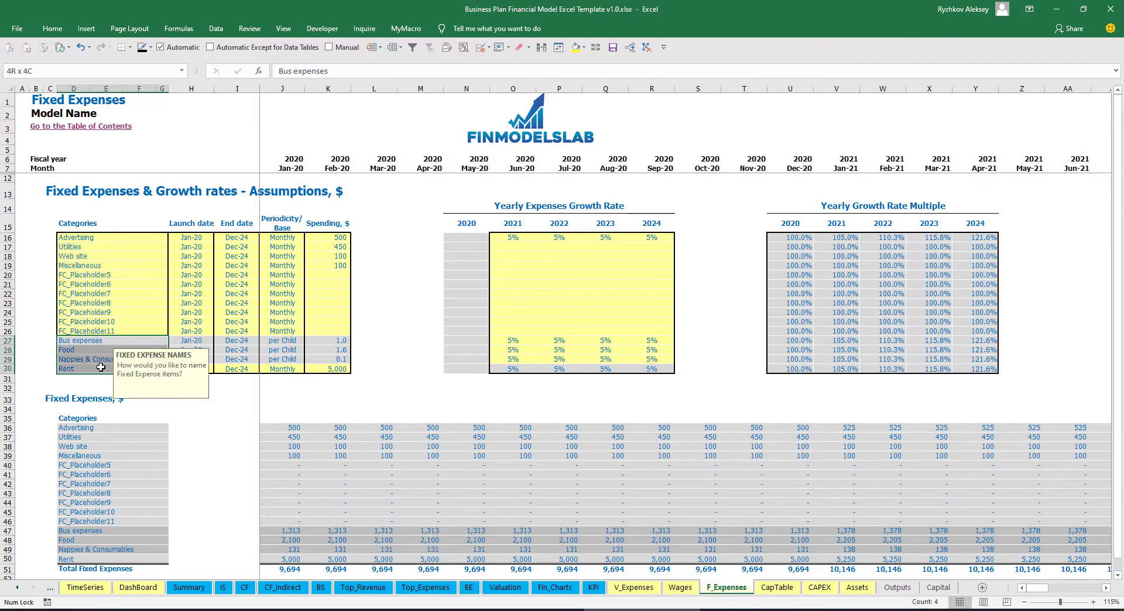
{"action": "left_click", "coordinate": [404, 285]}
Step: Examine the Bus expenses, Food, Nappies & Consumables and Rent categories, and the periodicity base of Bus expenses
{"action": "left_click", "coordinate": [140, 340]}
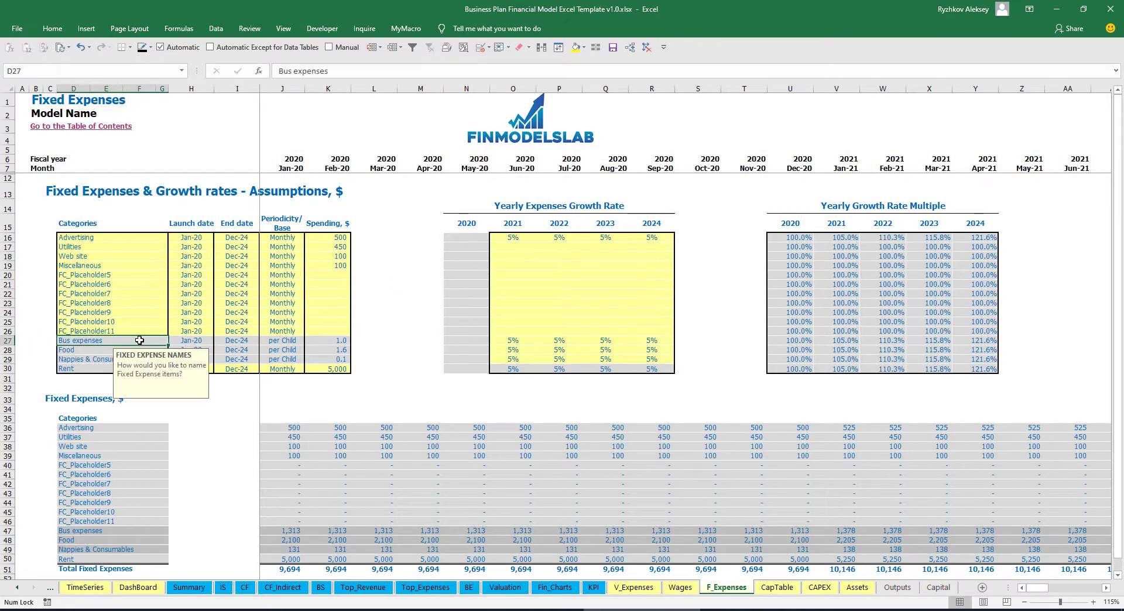
{"action": "key", "text": "Down"}
{"action": "key", "text": "Down"}
{"action": "key", "text": "Down"}
{"action": "left_click", "coordinate": [390, 283]}
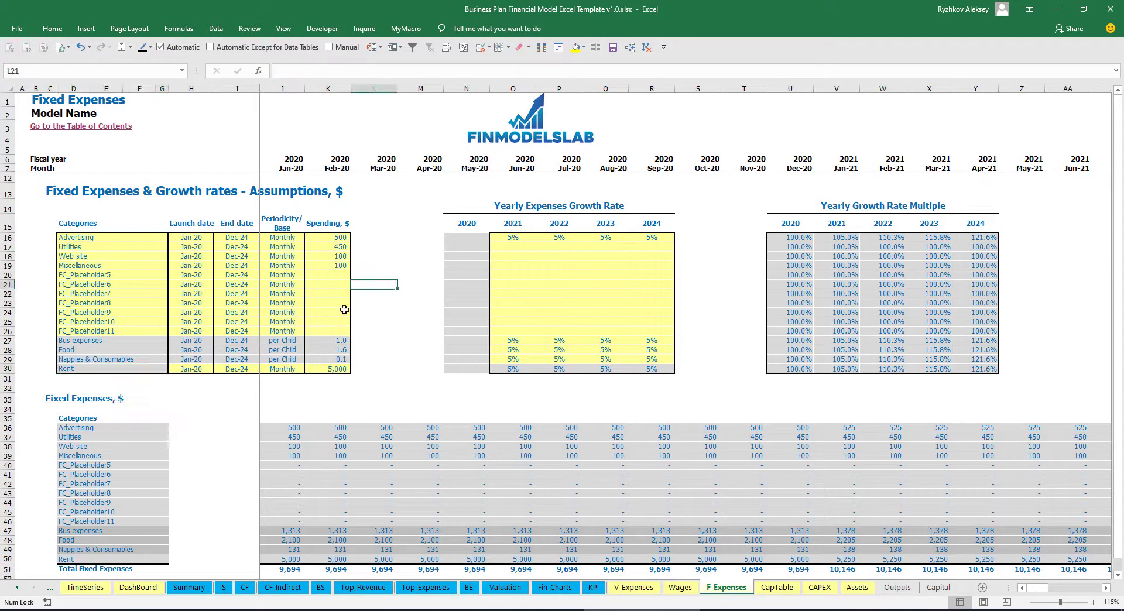
{"action": "left_click", "coordinate": [289, 338]}
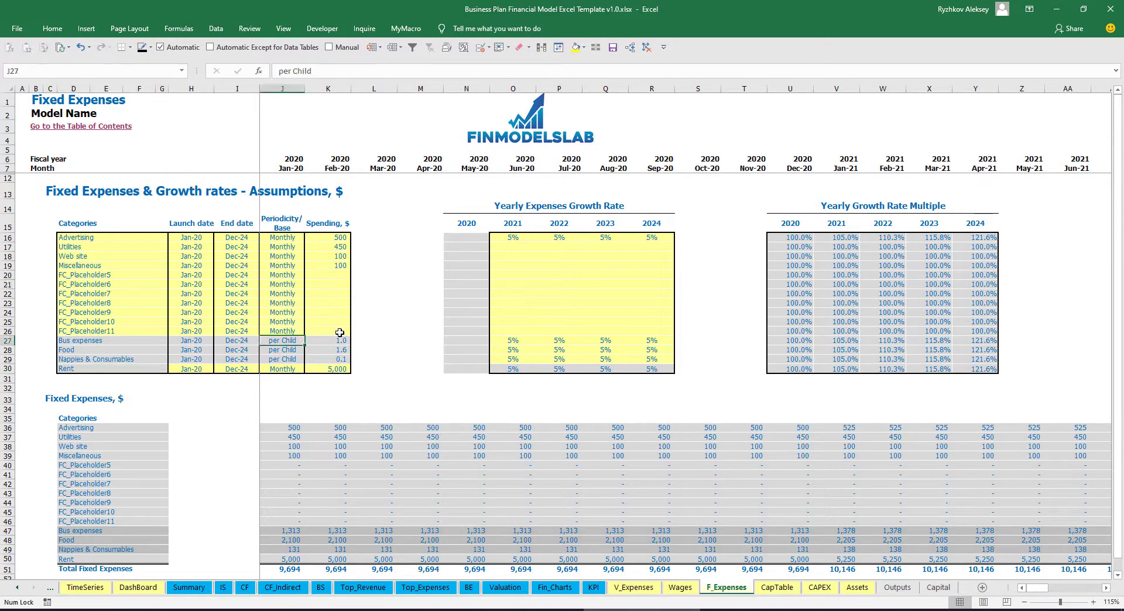
{"action": "left_click", "coordinate": [339, 334]}
{"action": "key", "text": "Left"}
{"action": "key", "text": "Left"}
{"action": "key", "text": "Left"}
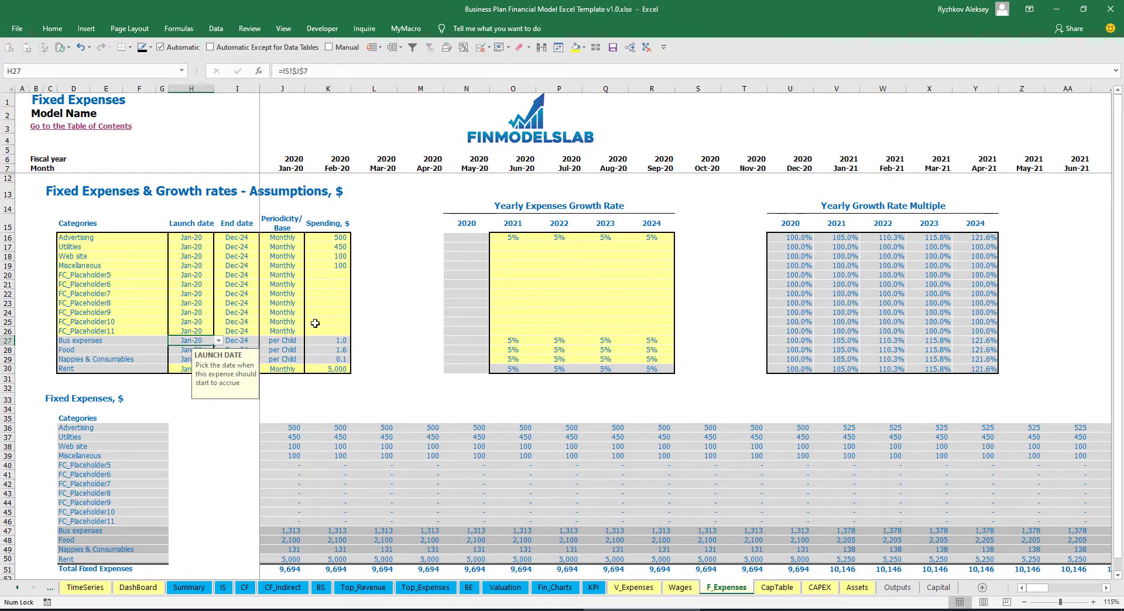
{"action": "left_click", "coordinate": [417, 287]}
{"action": "left_click_drag", "start_coordinate": [108, 232], "coordinate": [352, 331]}
{"action": "left_click", "coordinate": [394, 268]}
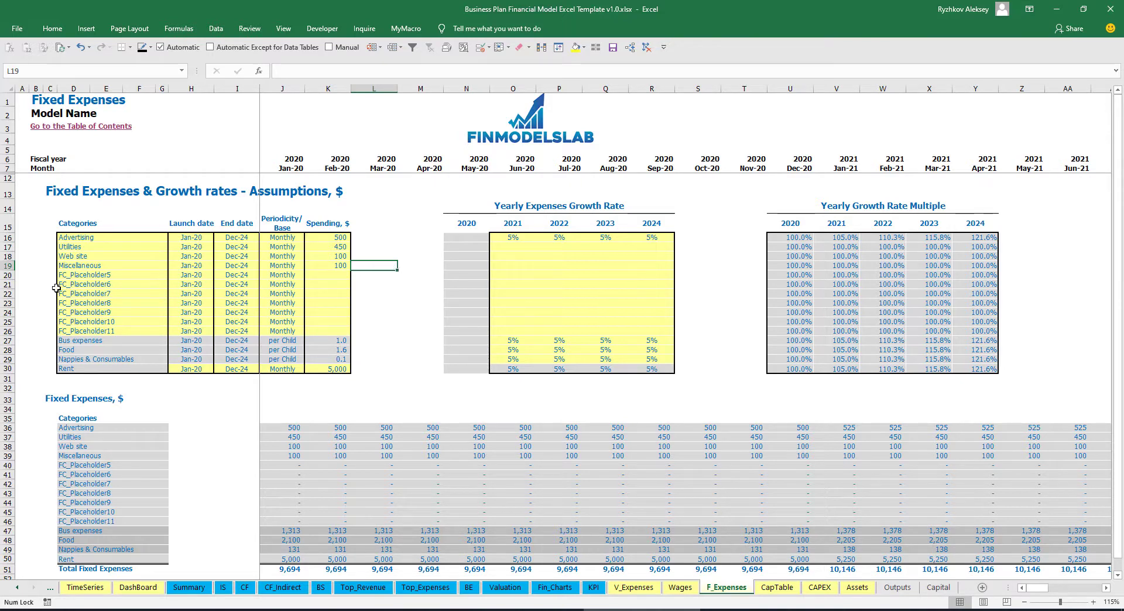
Step: Rename the Advertising category in the assumptions table to Utilities and set its launch date to Feb-20
{"action": "left_click", "coordinate": [84, 237]}
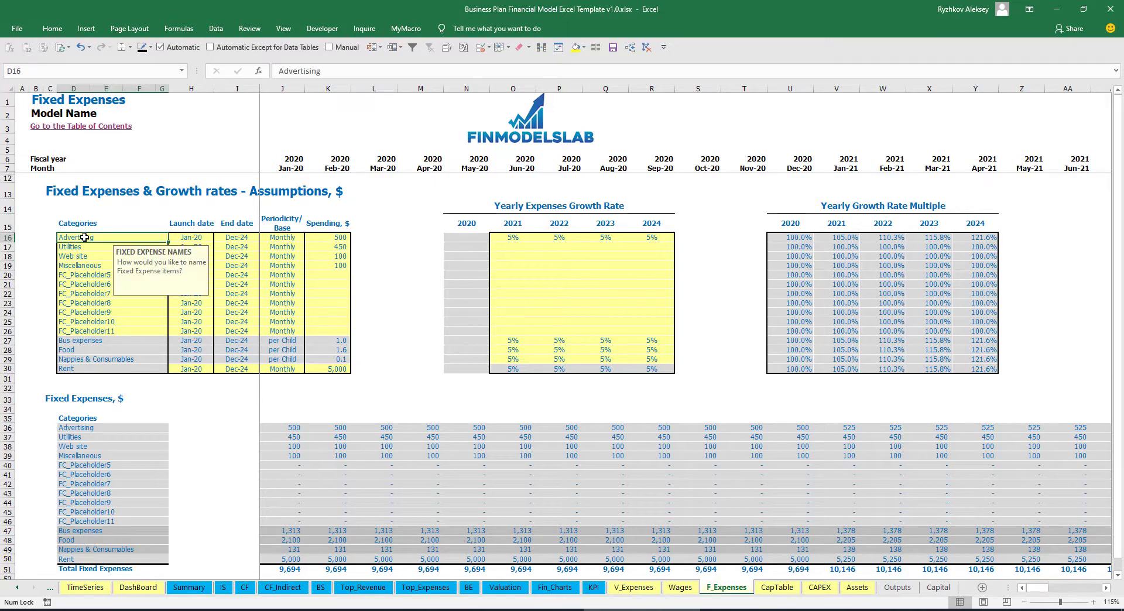
{"action": "type", "text": "Utilities"}
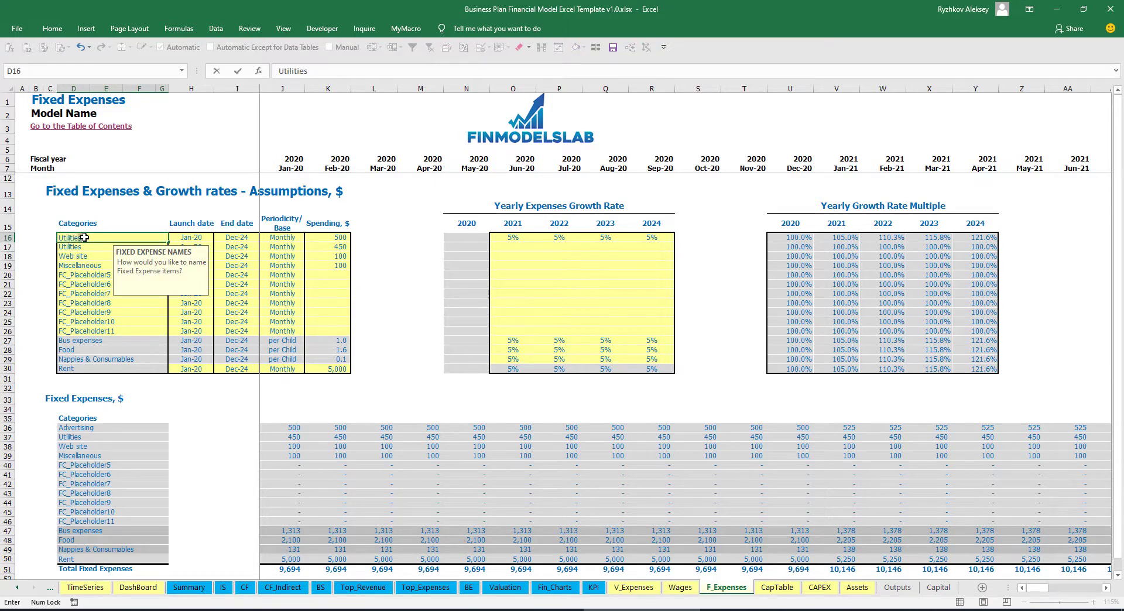
{"action": "left_click", "coordinate": [200, 236]}
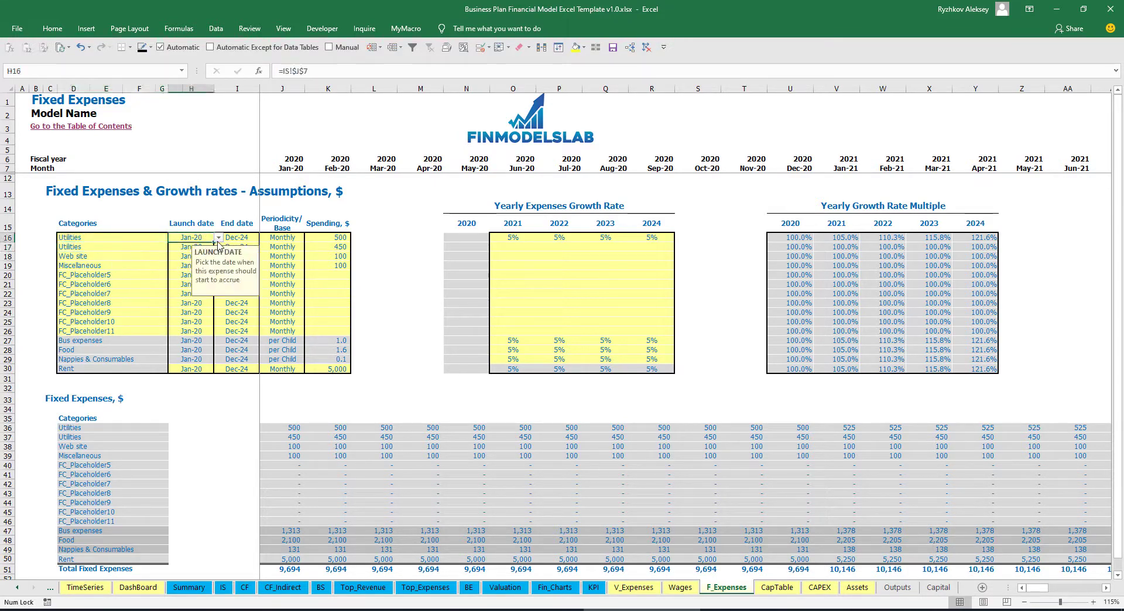
{"action": "left_click", "coordinate": [218, 237]}
{"action": "left_click", "coordinate": [205, 256]}
{"action": "left_click", "coordinate": [332, 428]}
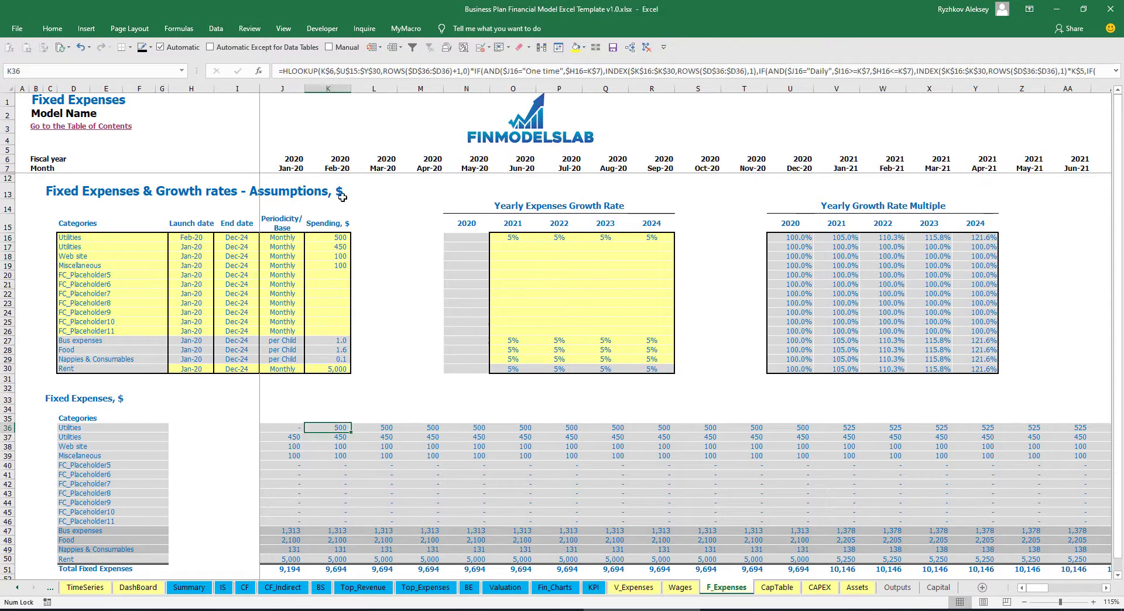
Step: Set the end date of the first Utilities expense to Oct-23 and check its monthly amounts around that month
{"action": "left_click", "coordinate": [250, 237]}
{"action": "left_click", "coordinate": [264, 237]}
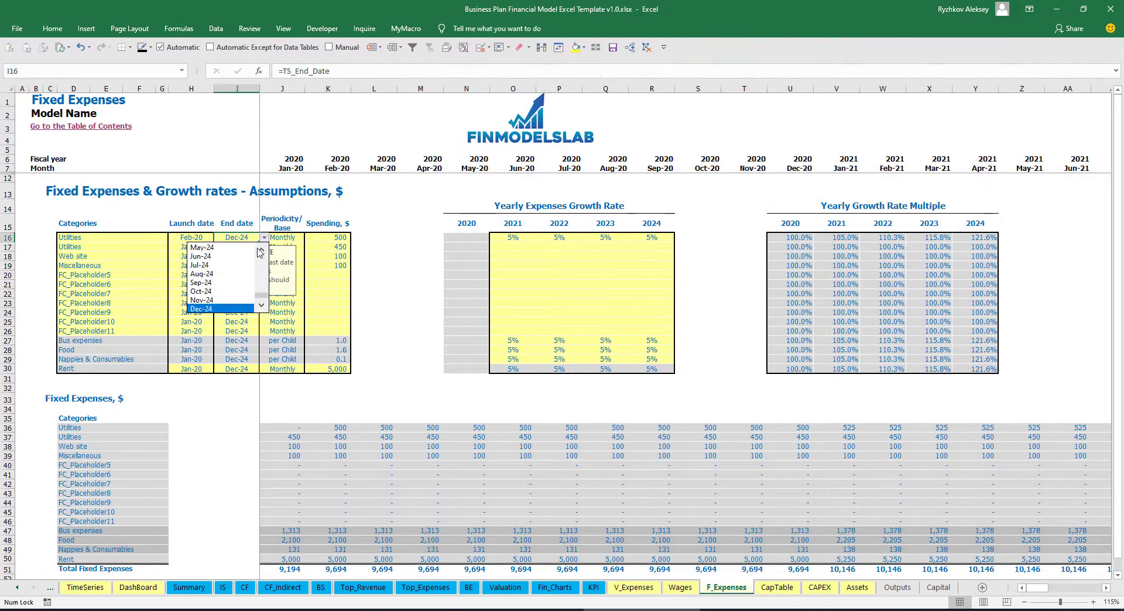
{"action": "scroll", "coordinate": [222, 281], "scroll_direction": "up", "scroll_amount": 4}
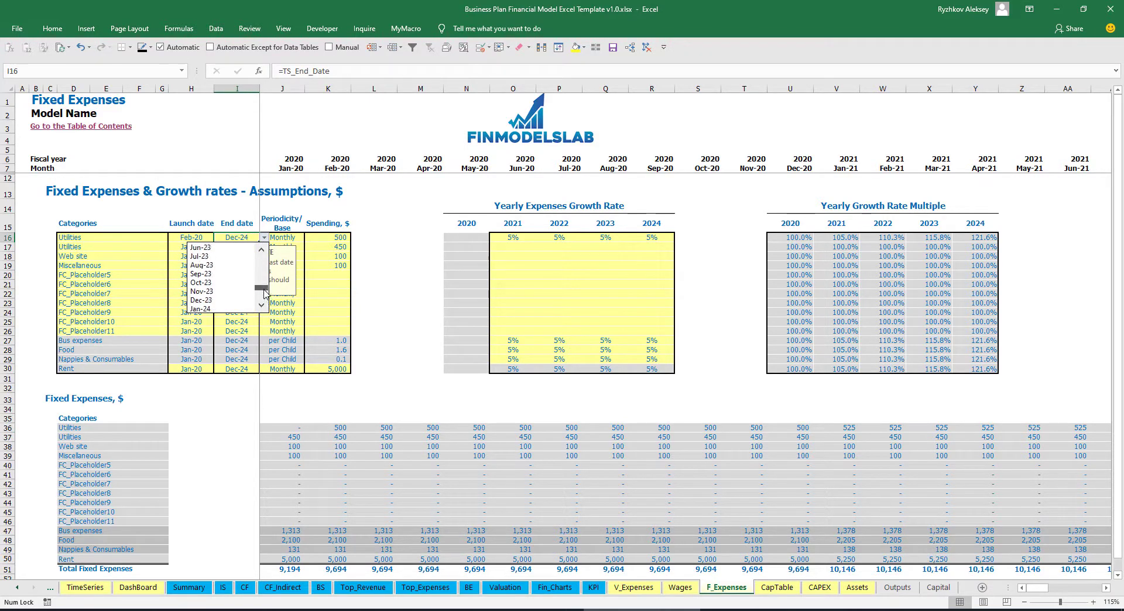
{"action": "left_click", "coordinate": [202, 291]}
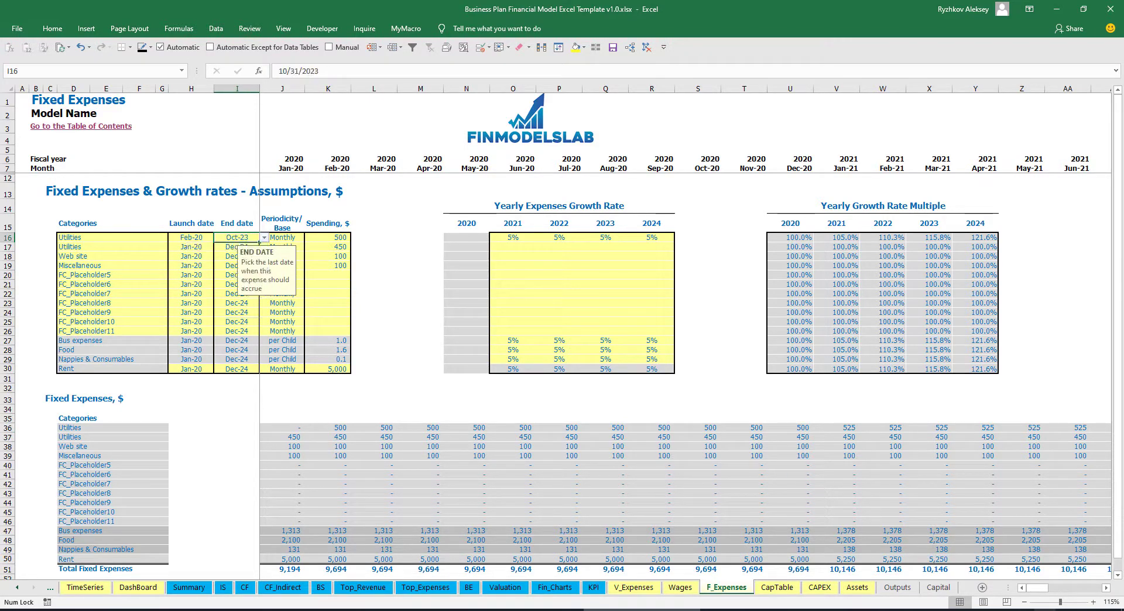
{"action": "left_click_drag", "start_coordinate": [1037, 588], "coordinate": [1093, 589]}
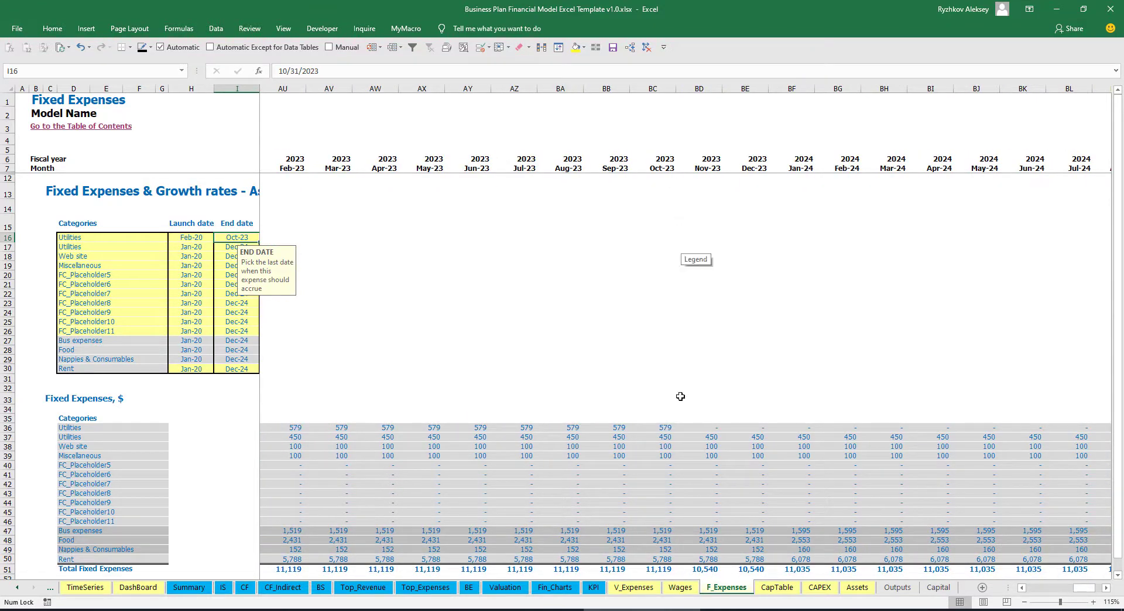
{"action": "left_click", "coordinate": [664, 427]}
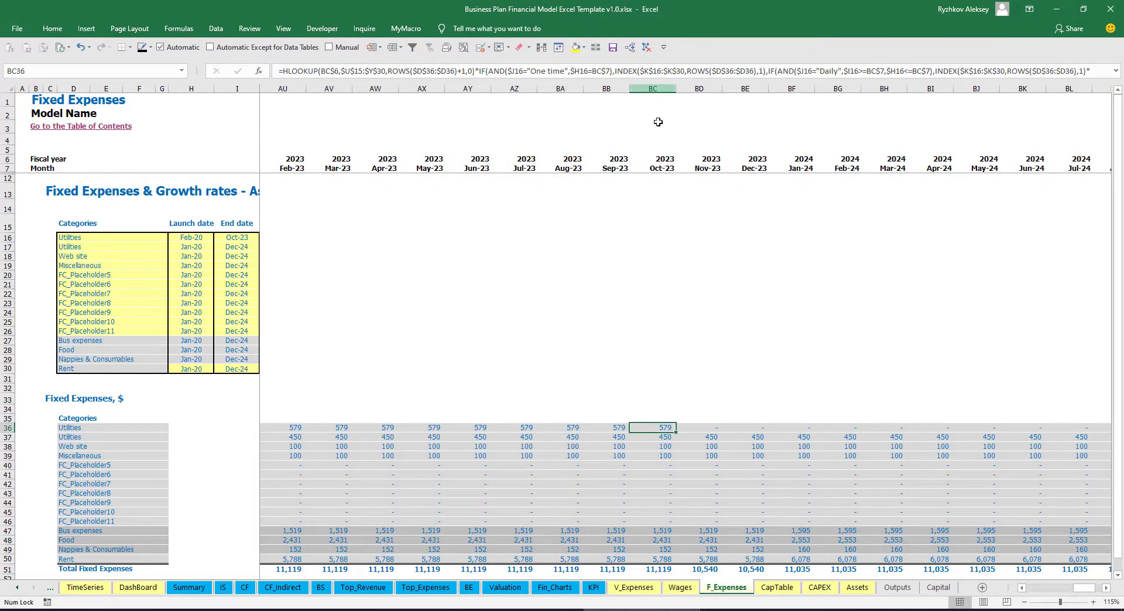
{"action": "left_click_drag", "start_coordinate": [1086, 588], "coordinate": [1035, 589]}
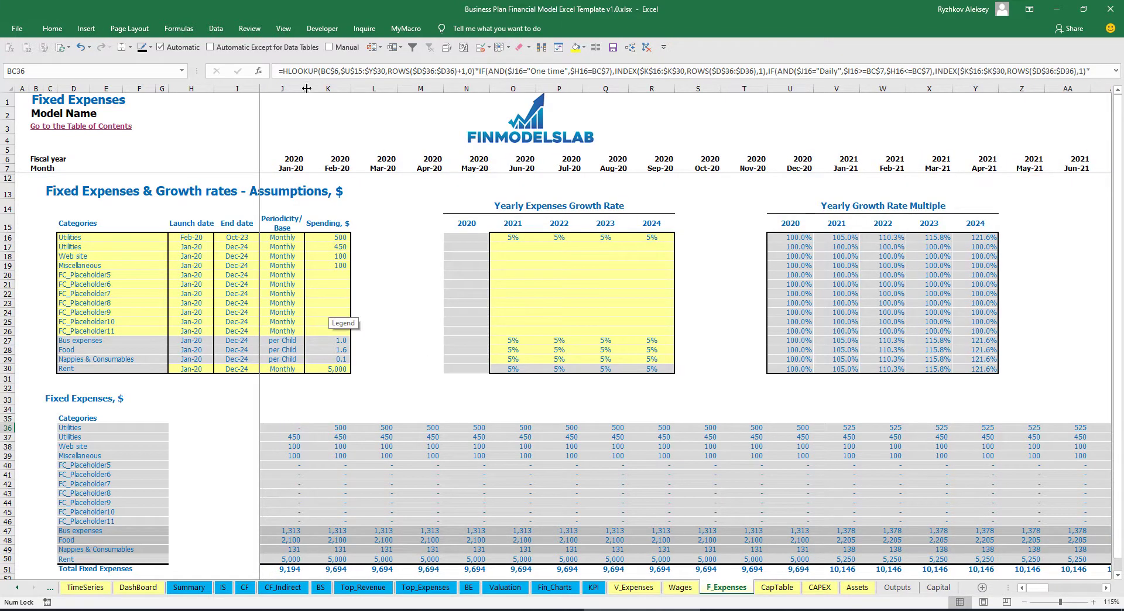
Step: Widen the Periodicity/Base column slightly and set the first Utilities expense's spending to 1000
{"action": "left_click_drag", "start_coordinate": [306, 87], "coordinate": [315, 230]}
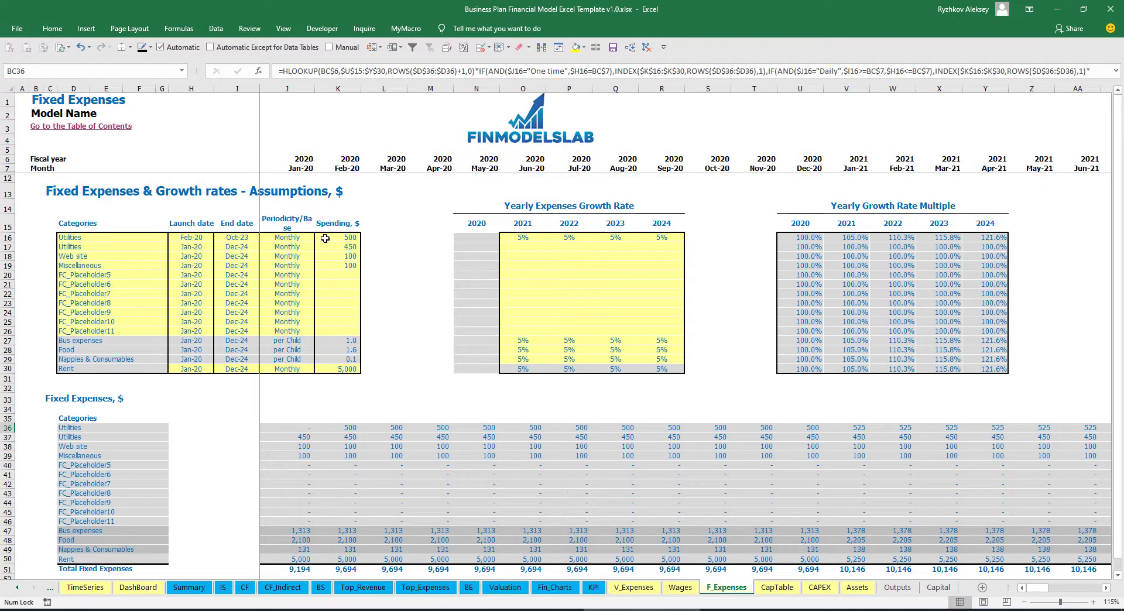
{"action": "left_click", "coordinate": [326, 238]}
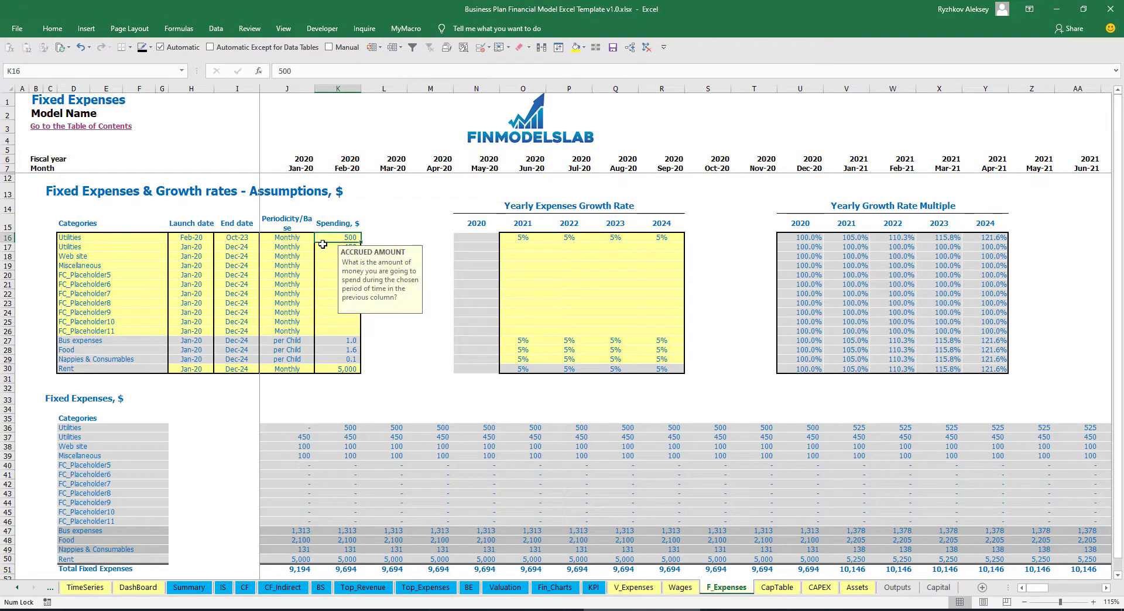
{"action": "type", "text": "1,0"}
{"action": "type", "text": "0"}
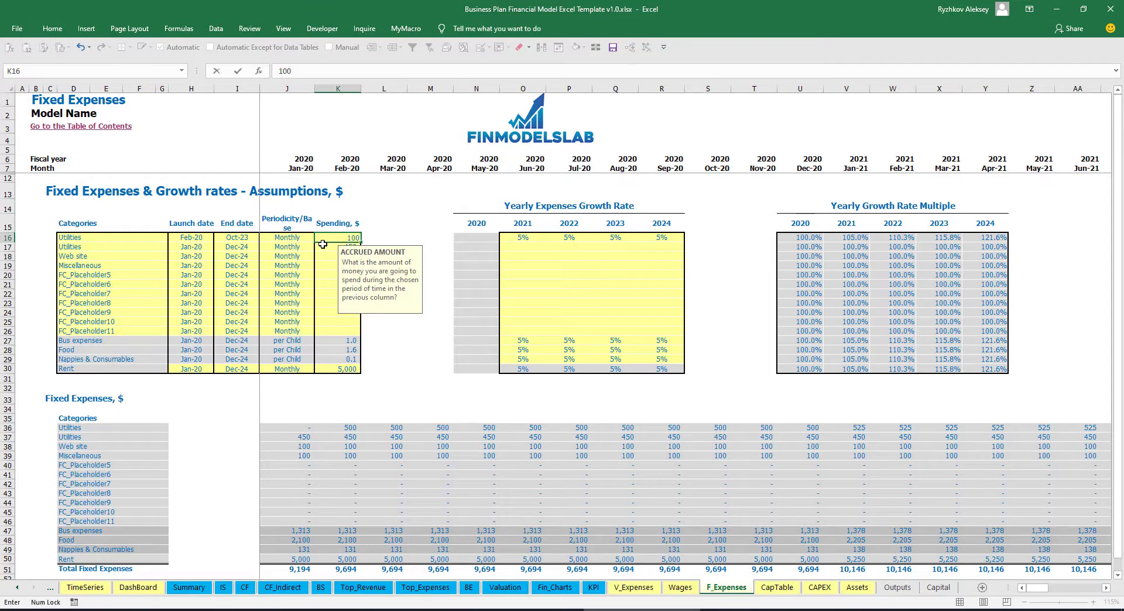
{"action": "type", "text": "0"}
{"action": "key", "text": "Return"}
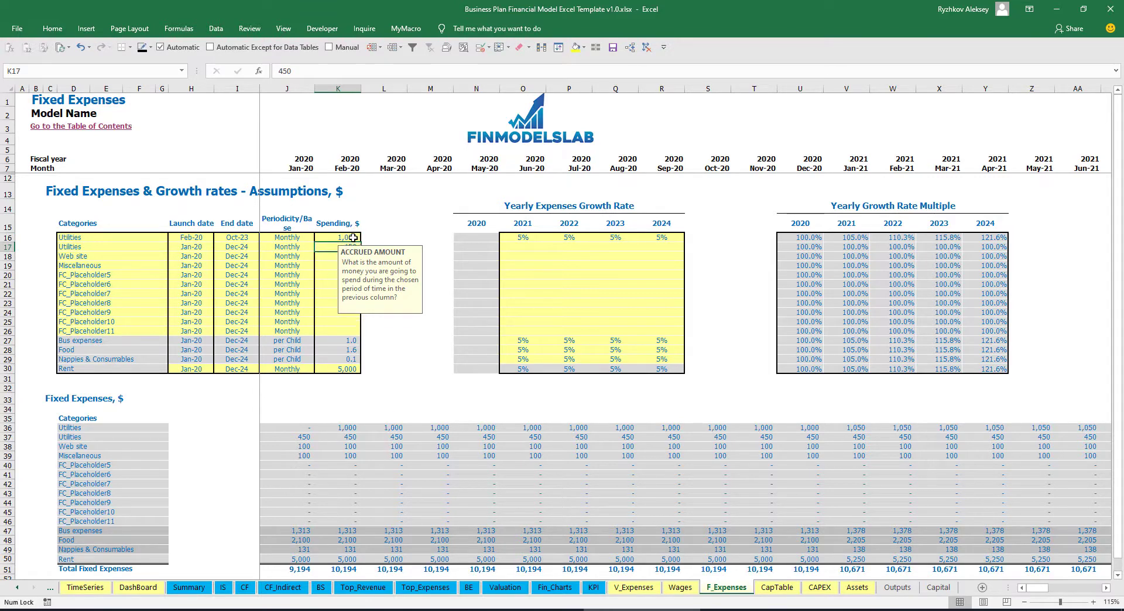
{"action": "key", "text": "Up"}
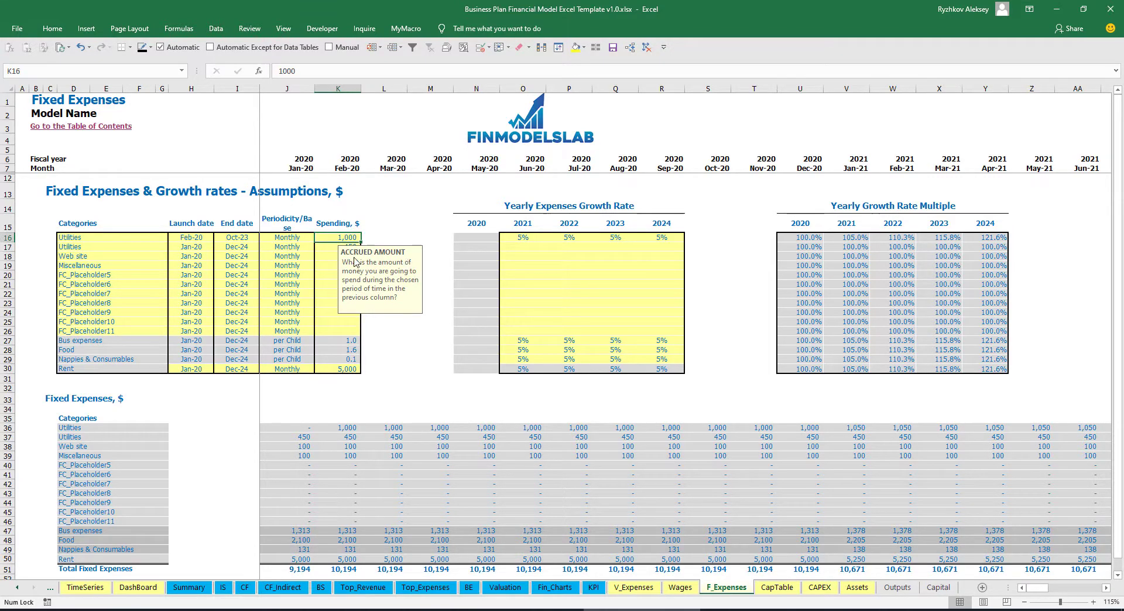
Step: Set the first Utilities expense's periodicity to One time and check its Feb-20 amount and end date cell
{"action": "left_click", "coordinate": [309, 237]}
{"action": "left_click", "coordinate": [318, 238]}
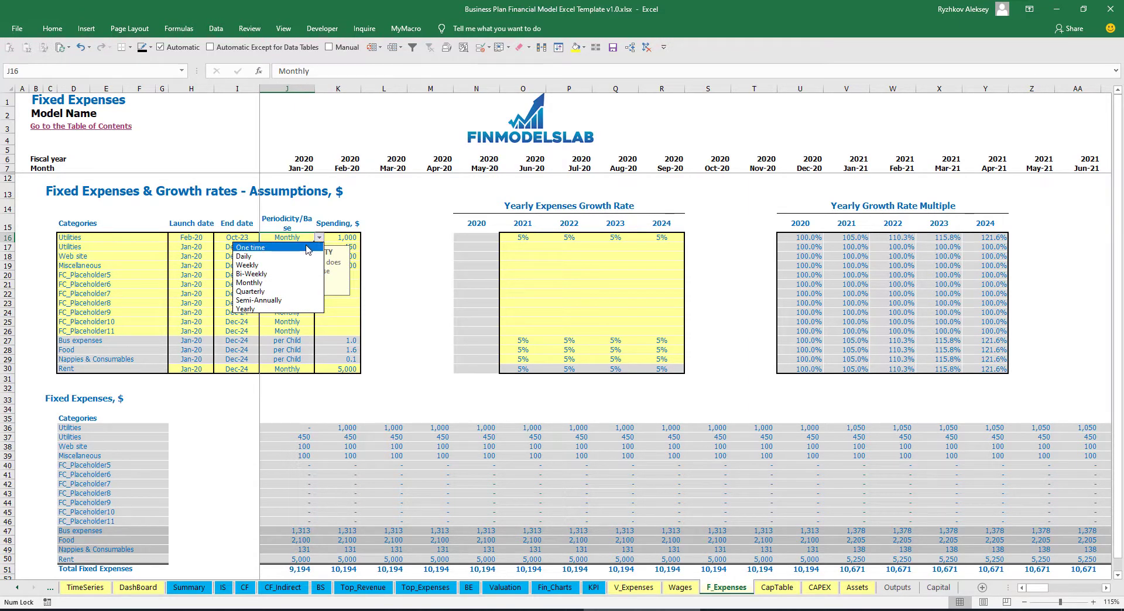
{"action": "left_click", "coordinate": [264, 253]}
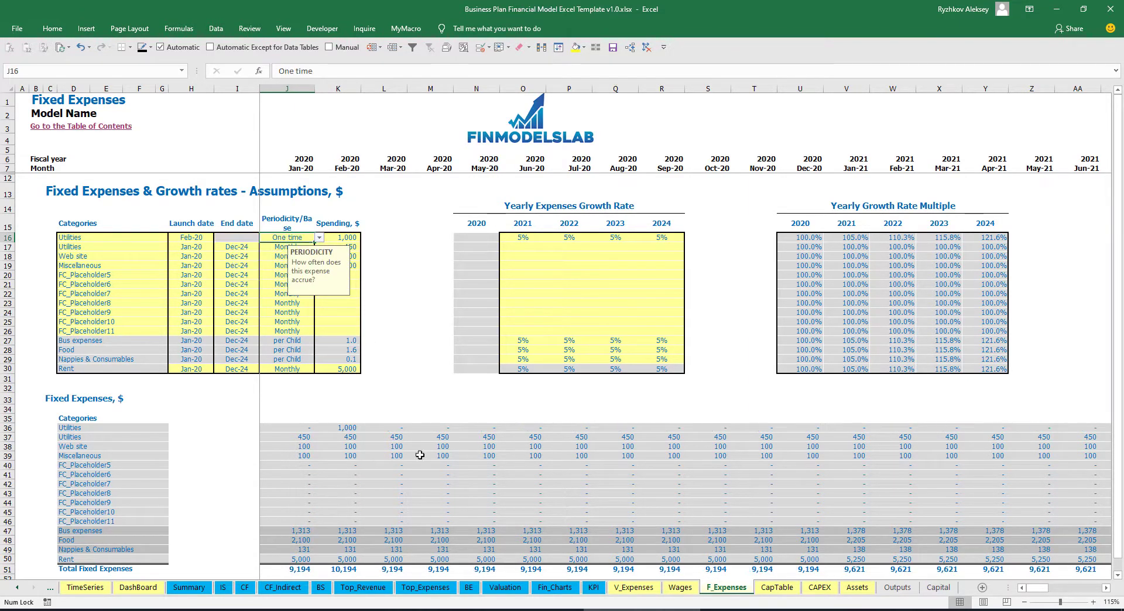
{"action": "left_click", "coordinate": [349, 427]}
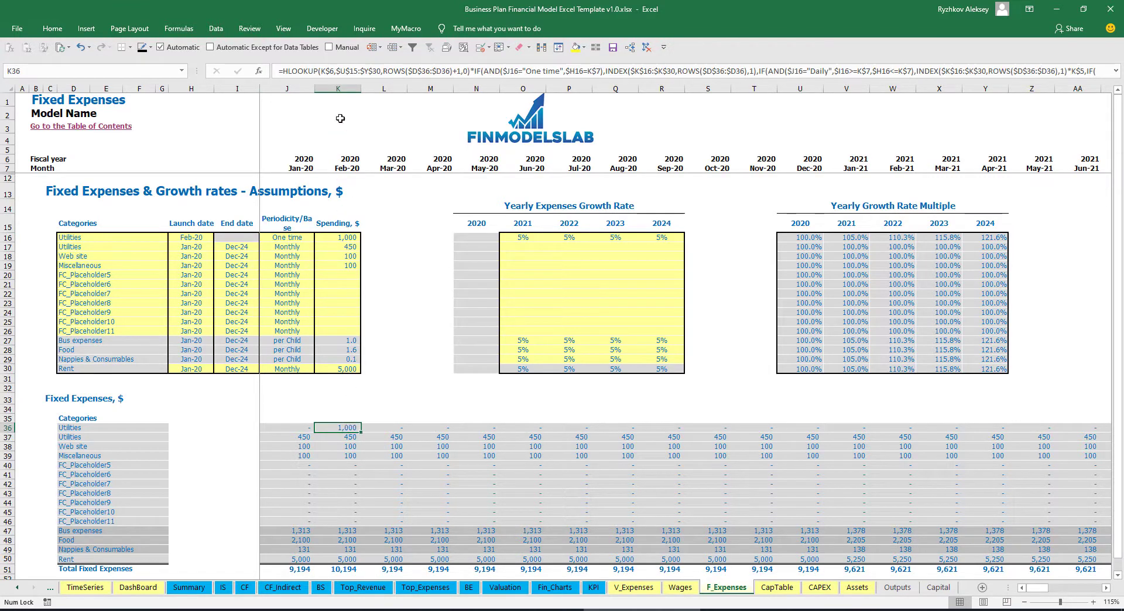
{"action": "left_click", "coordinate": [284, 237]}
{"action": "left_click", "coordinate": [241, 236]}
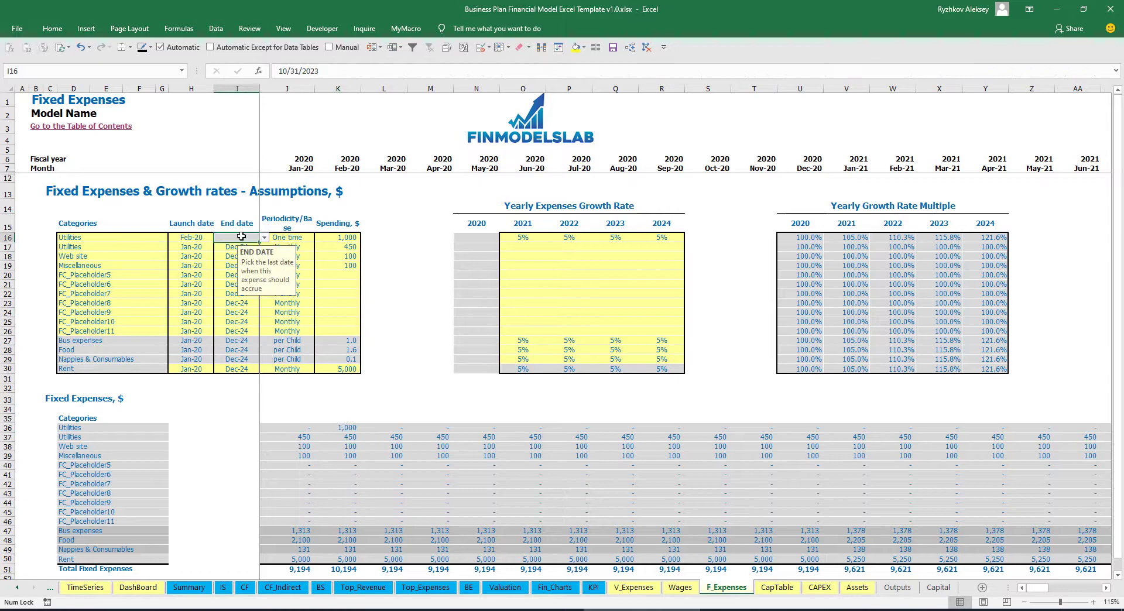
Step: Switch the first Utilities expense's periodicity to Daily and check its Feb-20 and Mar-20 amounts
{"action": "left_click", "coordinate": [284, 237]}
{"action": "left_click", "coordinate": [319, 237]}
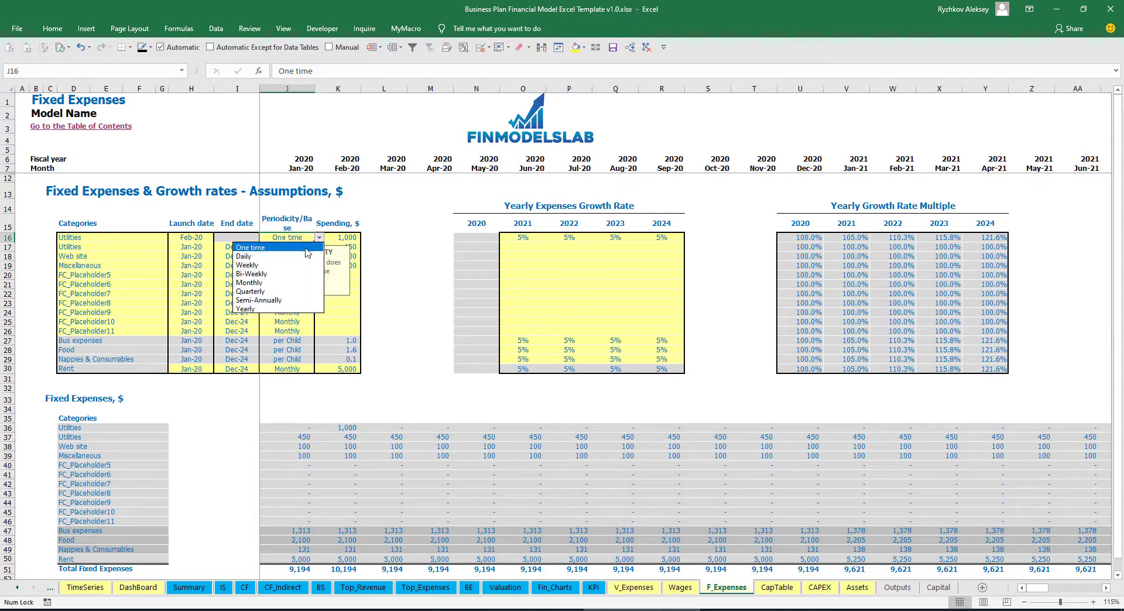
{"action": "left_click", "coordinate": [300, 257]}
{"action": "left_click", "coordinate": [345, 424]}
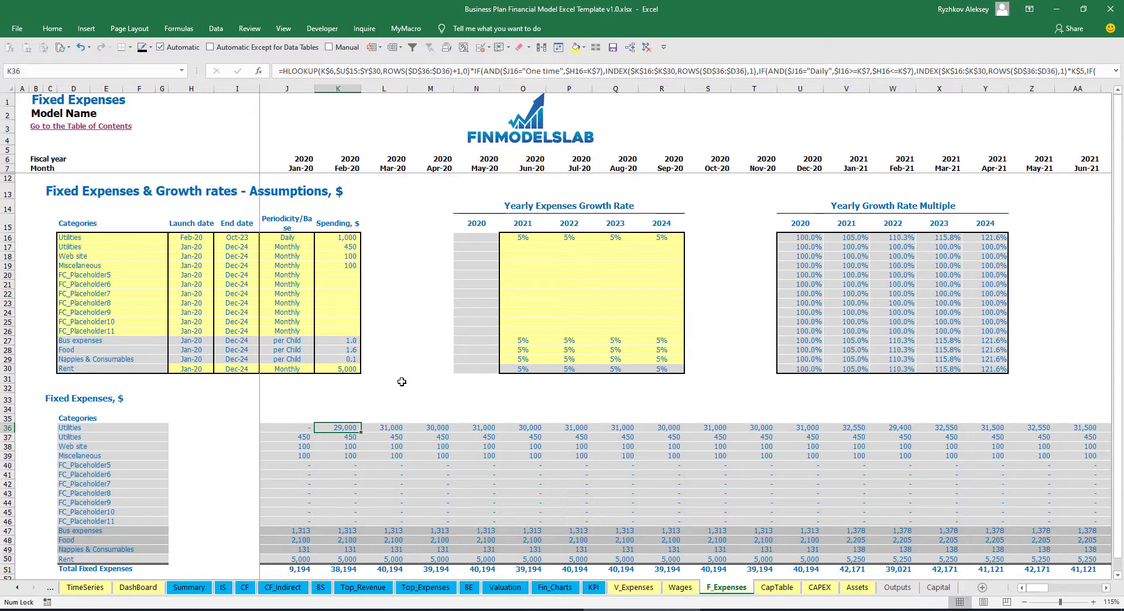
{"action": "left_click", "coordinate": [397, 431]}
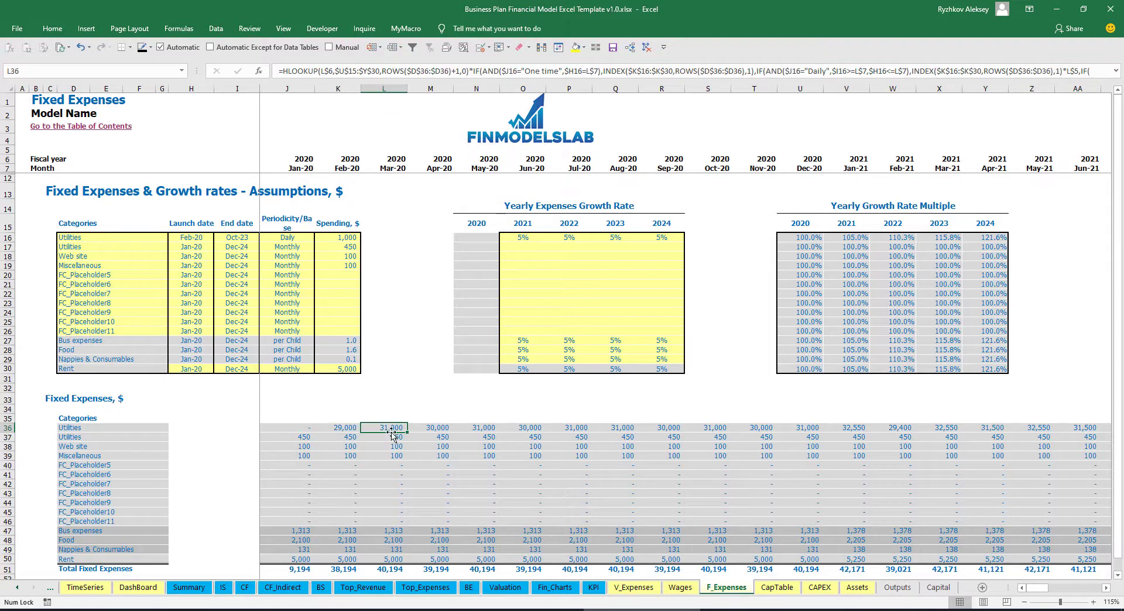
Step: Change the first Utilities expense's periodicity to Weekly and compare its Feb-20 to May-20 amounts with the spending input
{"action": "left_click", "coordinate": [308, 236]}
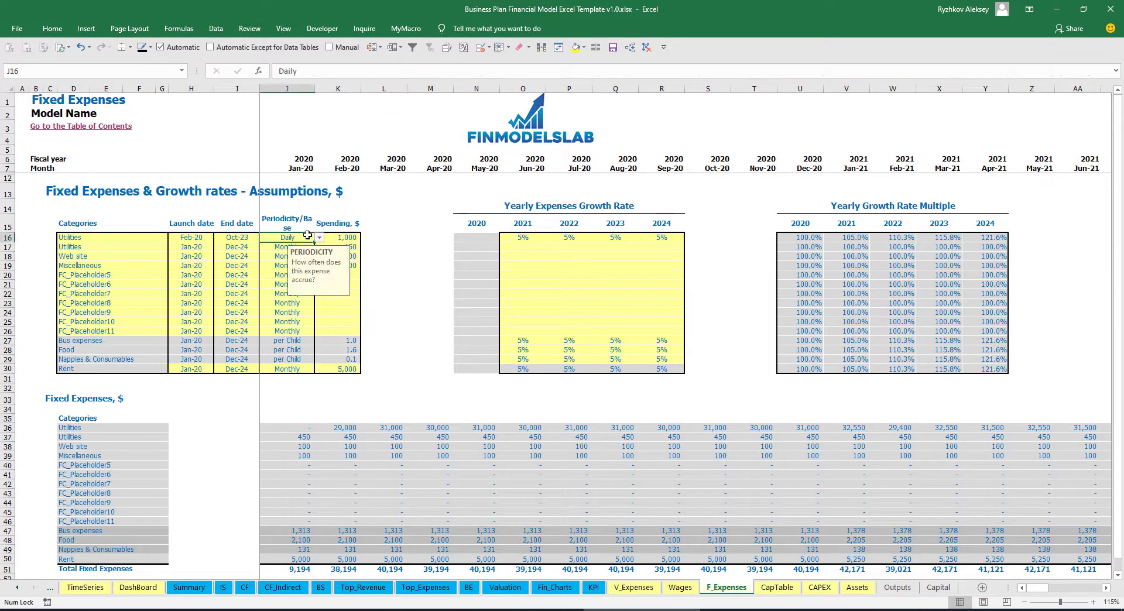
{"action": "left_click", "coordinate": [319, 237]}
{"action": "left_click", "coordinate": [321, 303]}
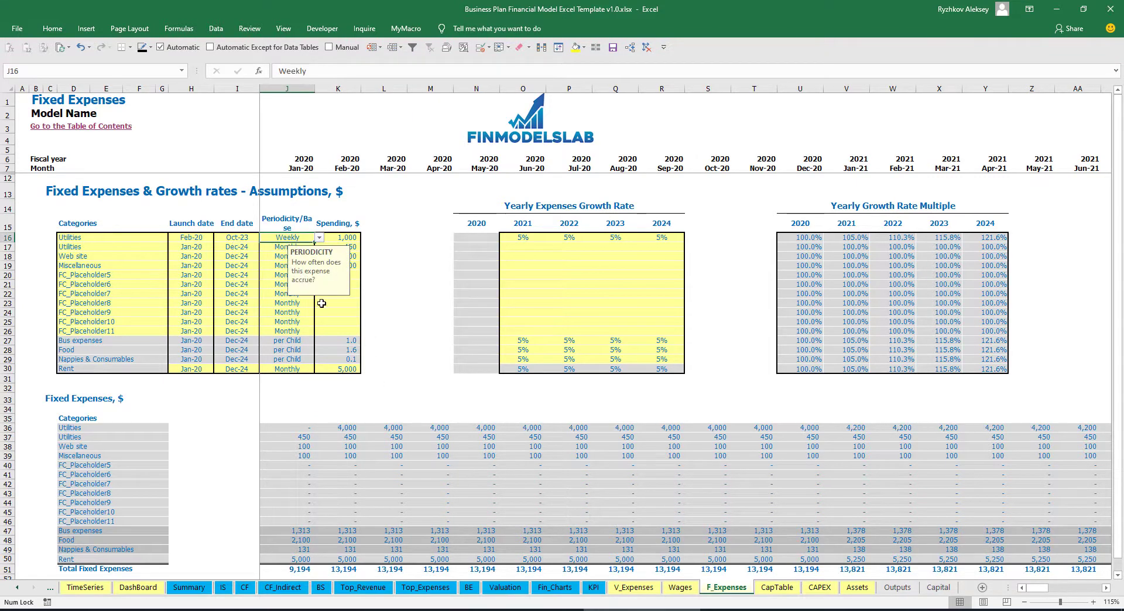
{"action": "left_click", "coordinate": [344, 425]}
{"action": "left_click", "coordinate": [387, 426]}
{"action": "left_click", "coordinate": [426, 426]}
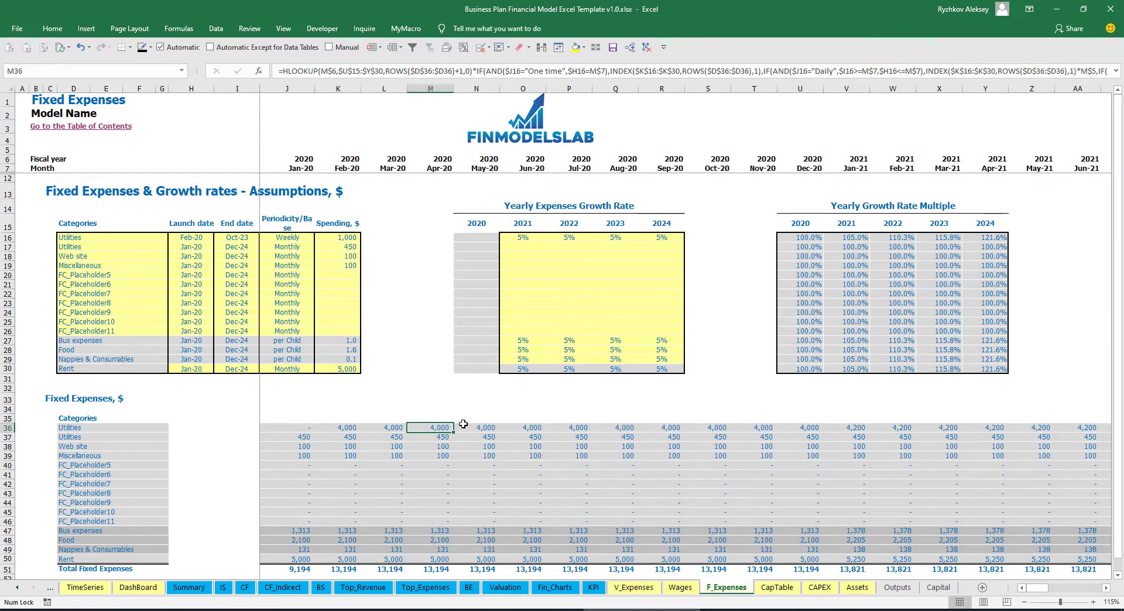
{"action": "left_click", "coordinate": [476, 428]}
{"action": "left_click", "coordinate": [341, 236]}
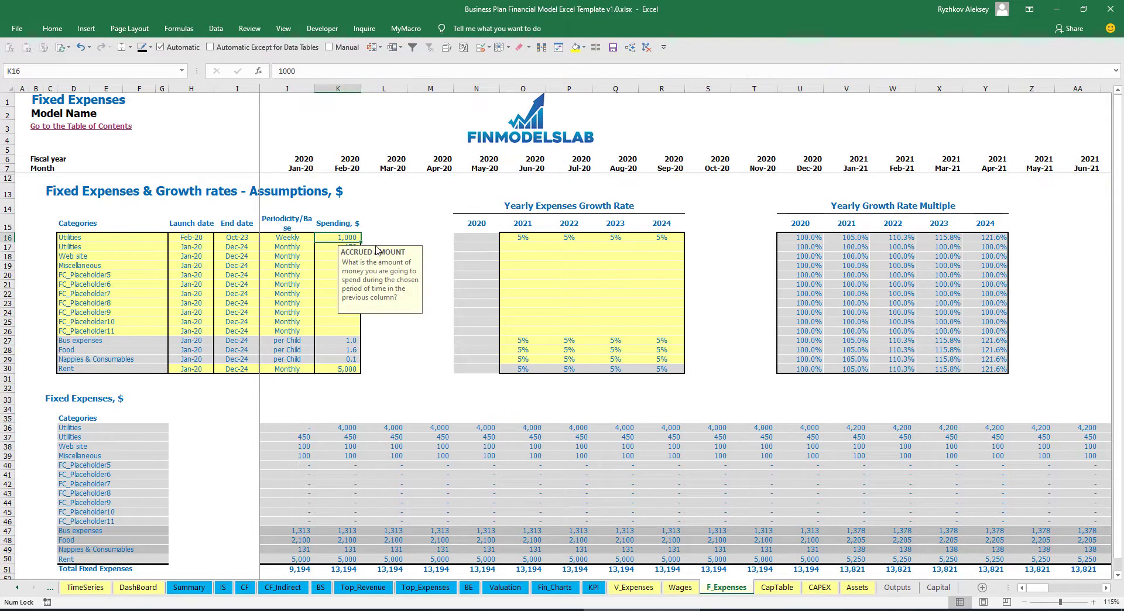
{"action": "left_click", "coordinate": [351, 428]}
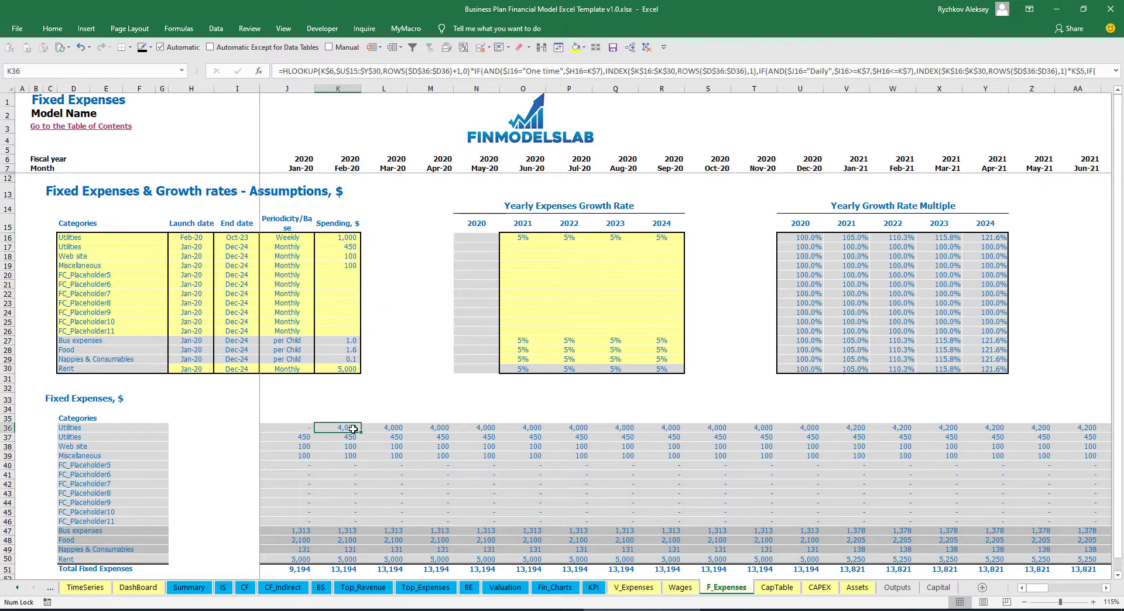
Step: Set the first Utilities expense's periodicity to Bi-Weekly and check its amounts from Feb-20 to Apr-20
{"action": "left_click", "coordinate": [304, 238]}
{"action": "left_click", "coordinate": [319, 238]}
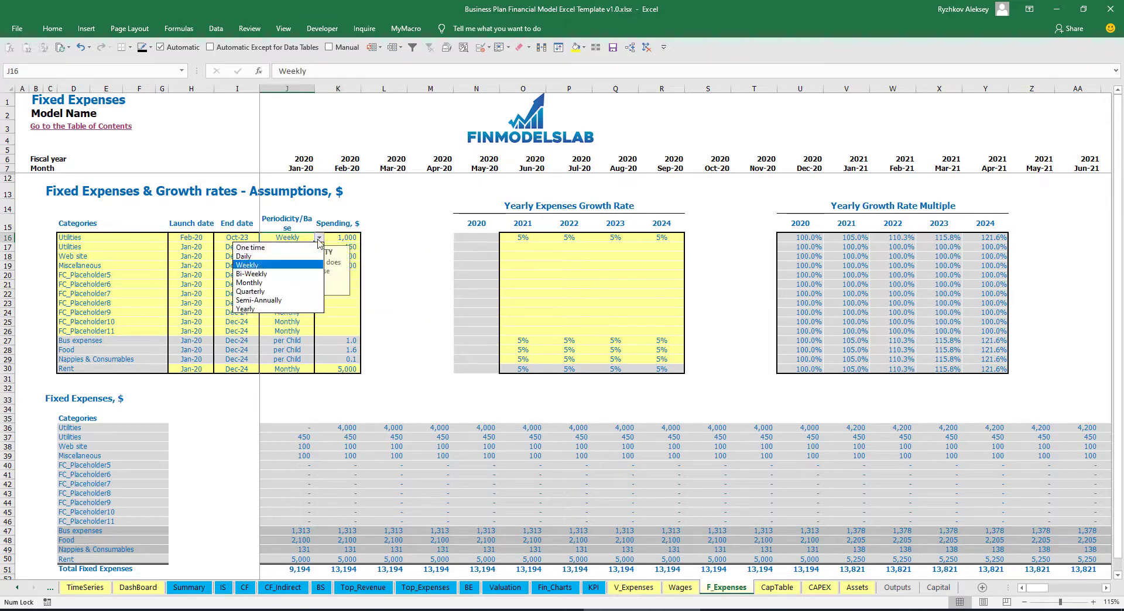
{"action": "left_click", "coordinate": [298, 274]}
{"action": "left_click", "coordinate": [351, 428]}
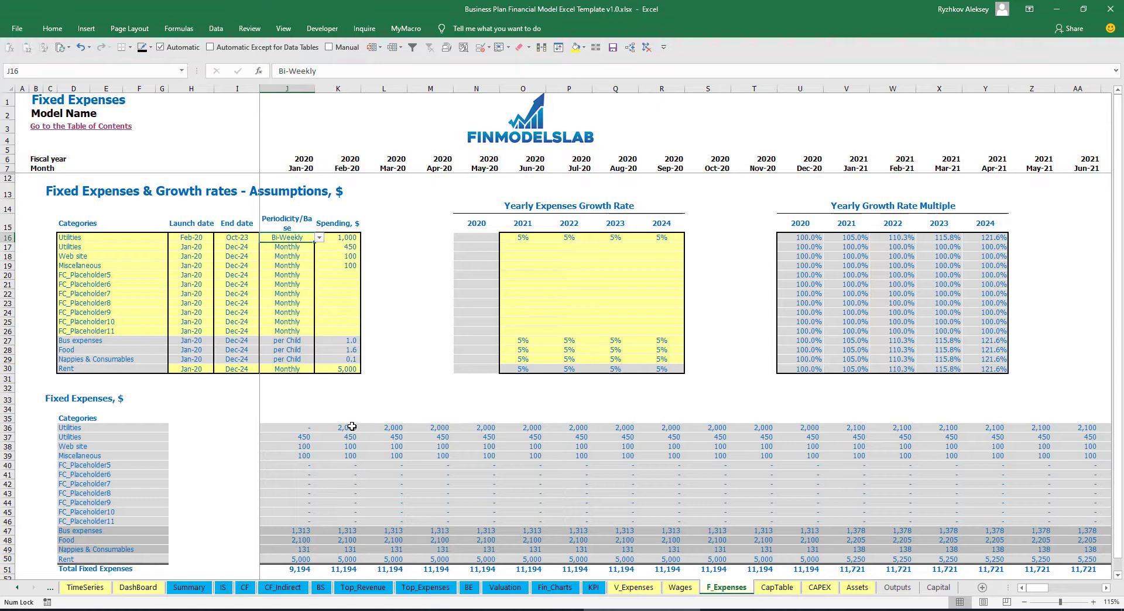
{"action": "left_click", "coordinate": [393, 427]}
{"action": "left_click", "coordinate": [442, 427]}
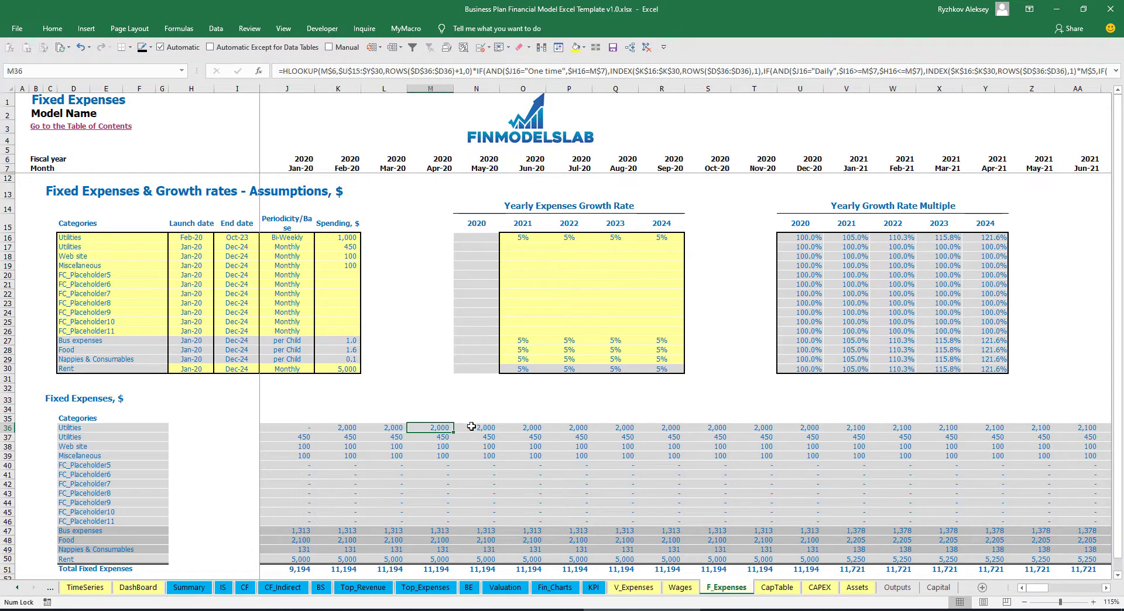
Step: Set the first Utilities expense's periodicity to Monthly and check its amounts from Feb-20 to Apr-20
{"action": "left_click", "coordinate": [308, 238]}
{"action": "left_click", "coordinate": [319, 237]}
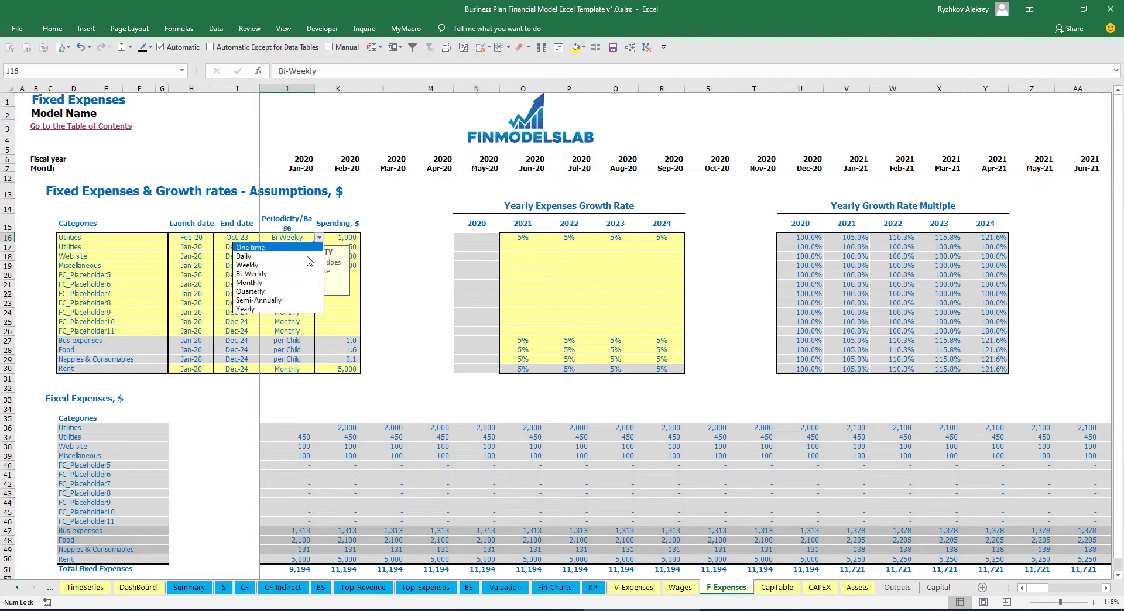
{"action": "left_click", "coordinate": [302, 283]}
{"action": "left_click", "coordinate": [351, 425]}
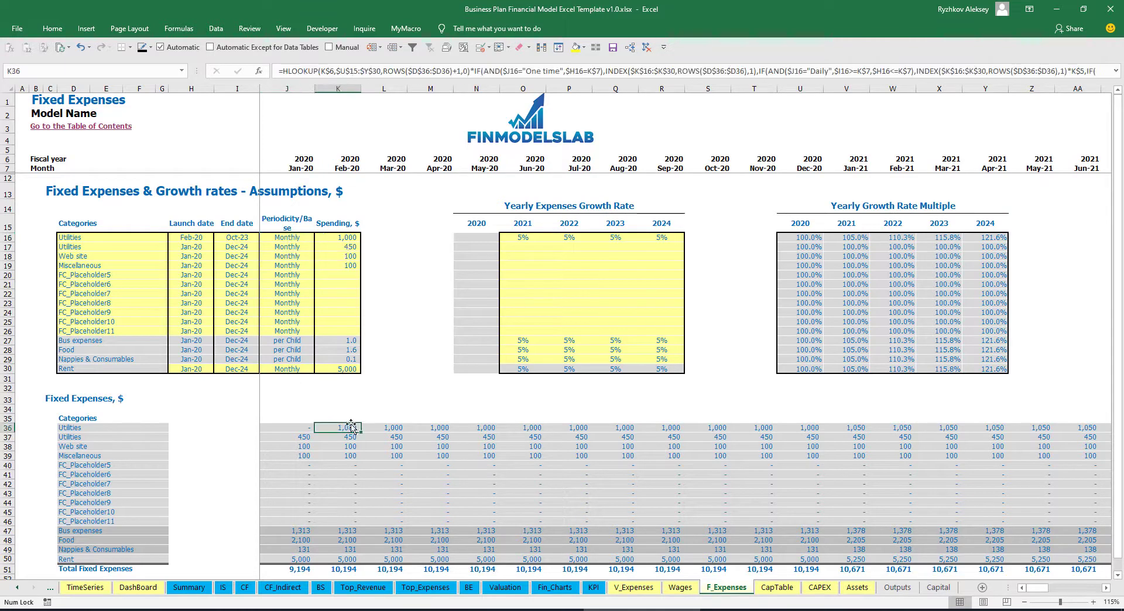
{"action": "left_click", "coordinate": [383, 427]}
{"action": "left_click", "coordinate": [431, 428]}
Step: Set the first Utilities expense's periodicity to Quarterly and compare its Feb-20 and May-20 amounts with the spending input
{"action": "left_click", "coordinate": [311, 240]}
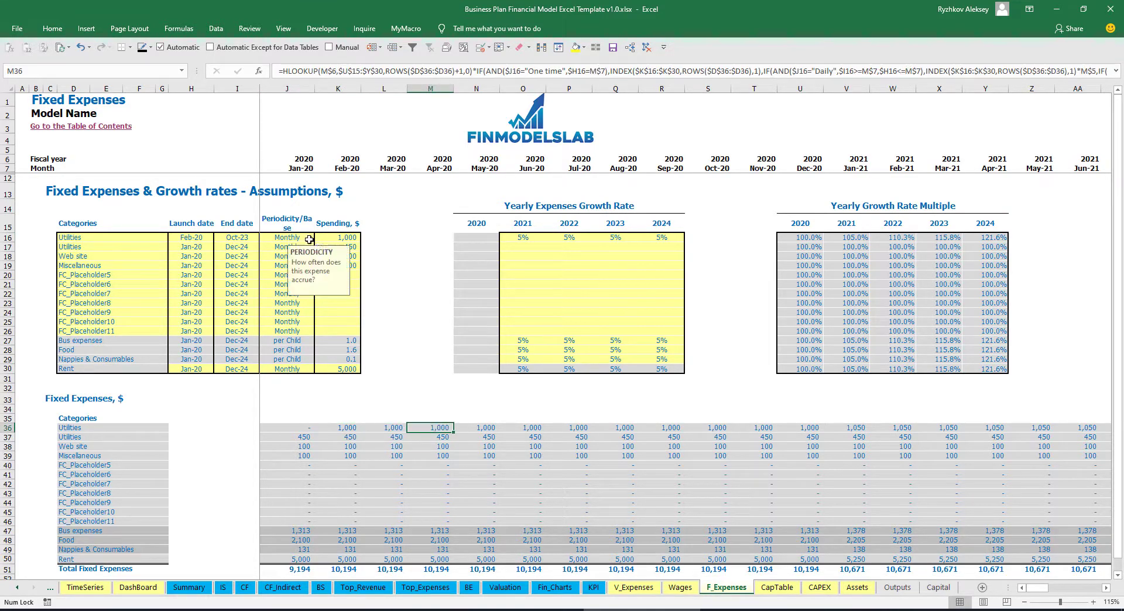
{"action": "left_click", "coordinate": [321, 238]}
{"action": "left_click", "coordinate": [291, 292]}
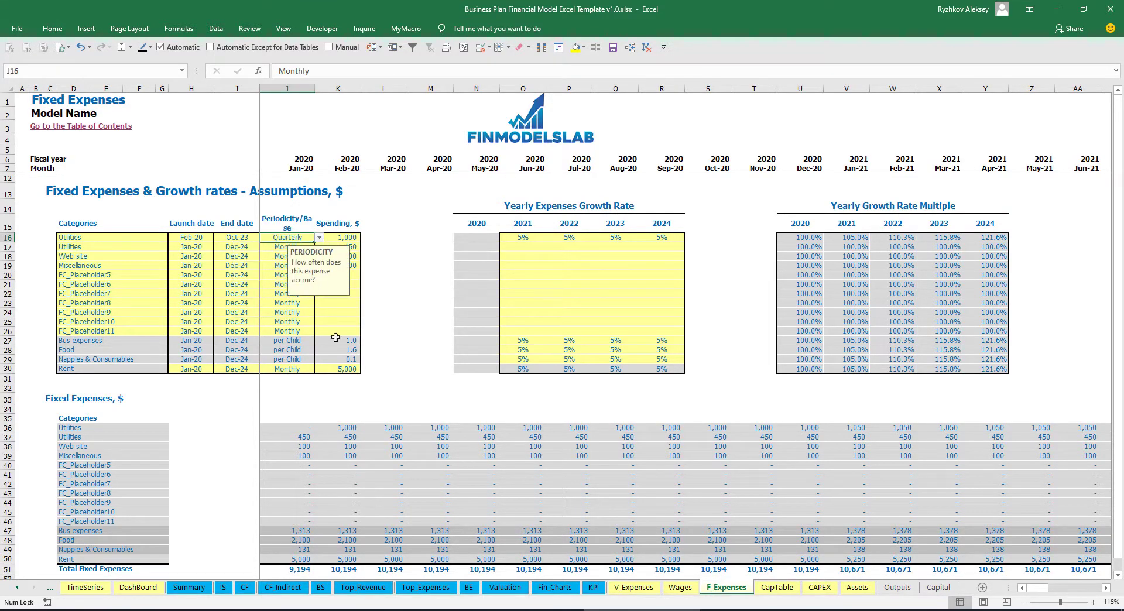
{"action": "left_click", "coordinate": [350, 428]}
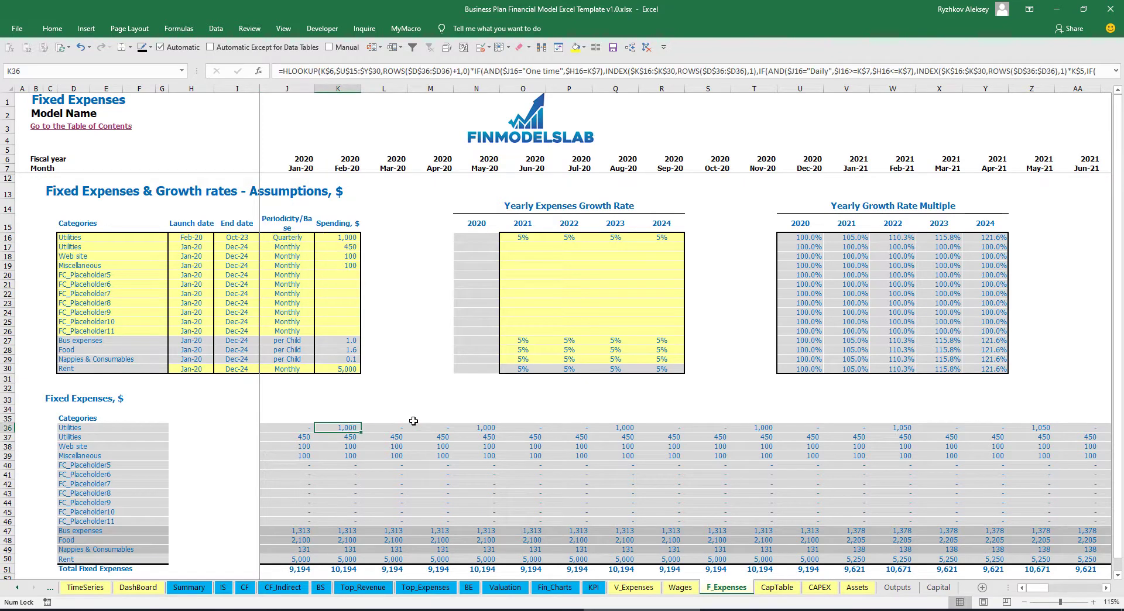
{"action": "left_click", "coordinate": [487, 427]}
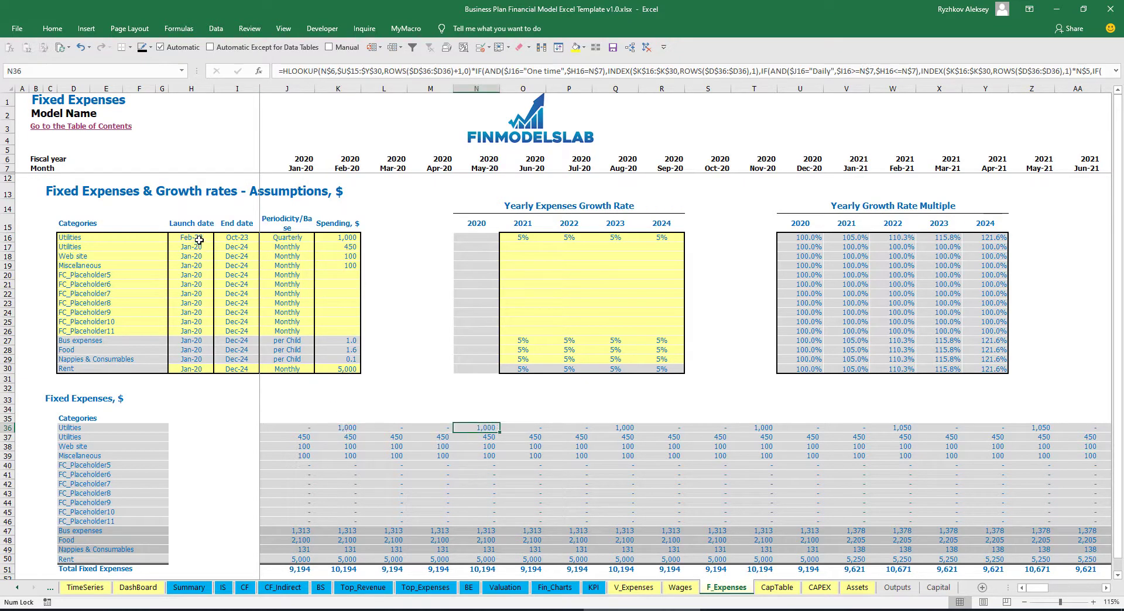
{"action": "left_click", "coordinate": [357, 240]}
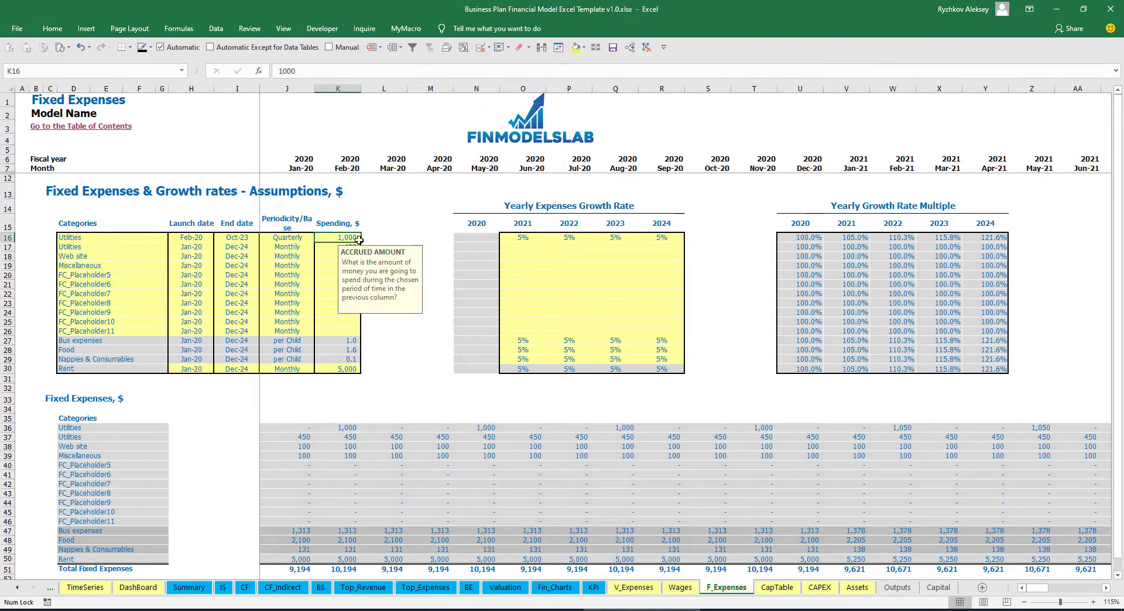
Step: Switch the first Utilities expense's periodicity to Semi-Annually and check its amounts from Feb-20 to Jul-20
{"action": "left_click", "coordinate": [290, 237]}
{"action": "left_click", "coordinate": [319, 237]}
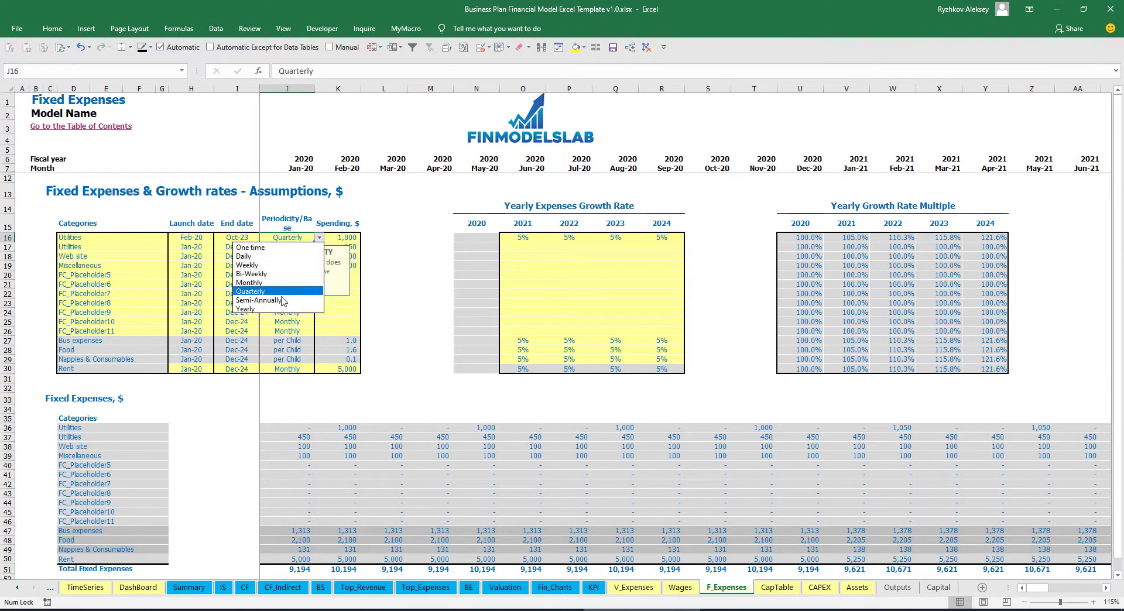
{"action": "key", "text": "Escape"}
{"action": "left_click_drag", "start_coordinate": [350, 428], "coordinate": [555, 432]}
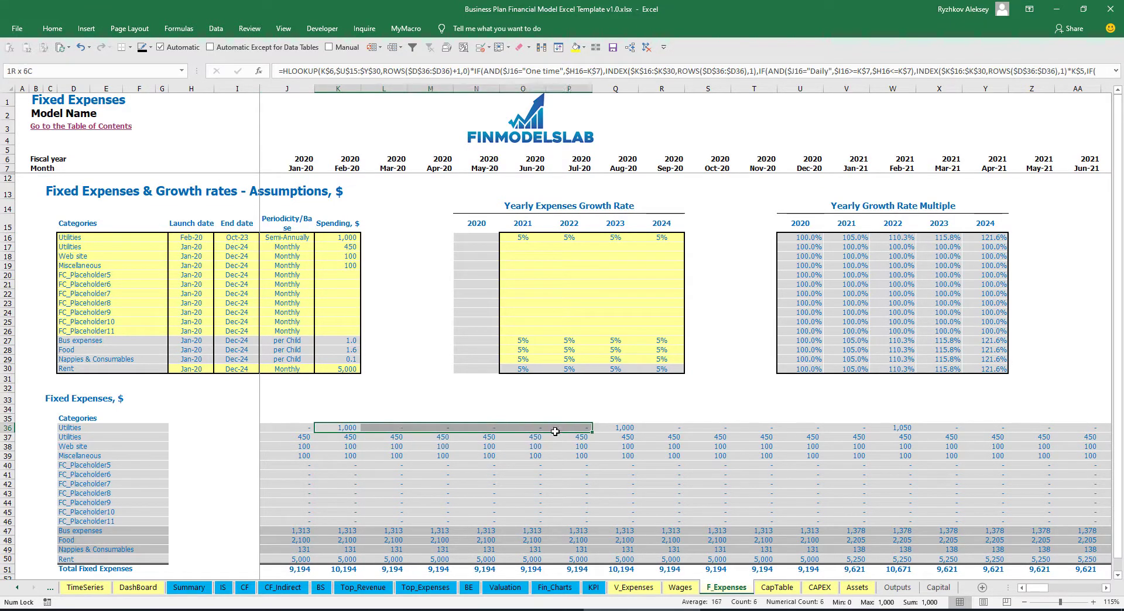
{"action": "left_click", "coordinate": [570, 429]}
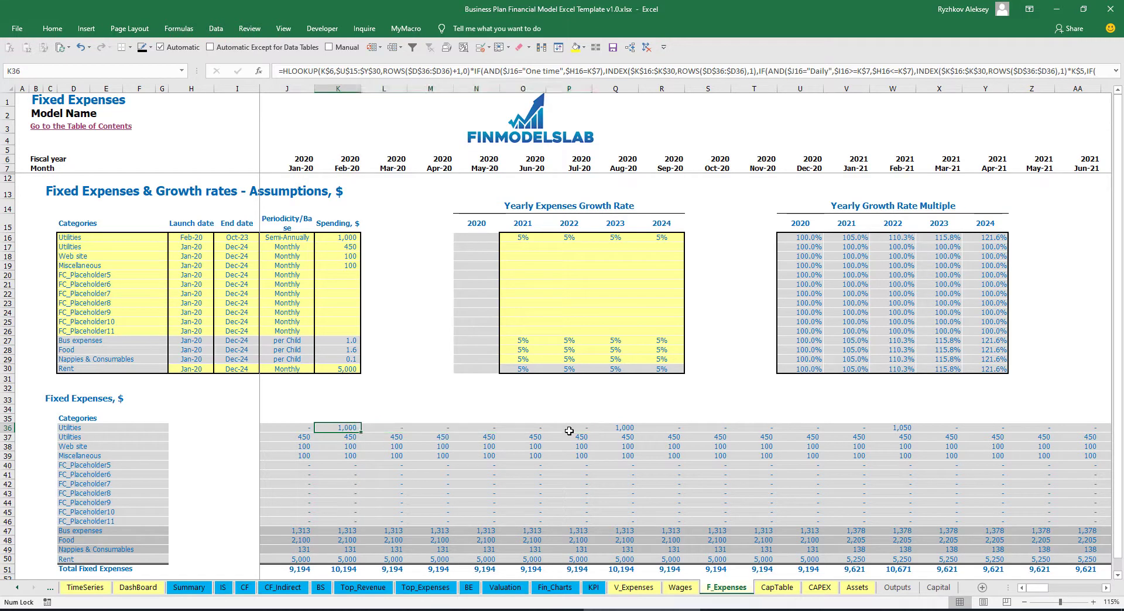
{"action": "left_click", "coordinate": [339, 428], "text": "shift"}
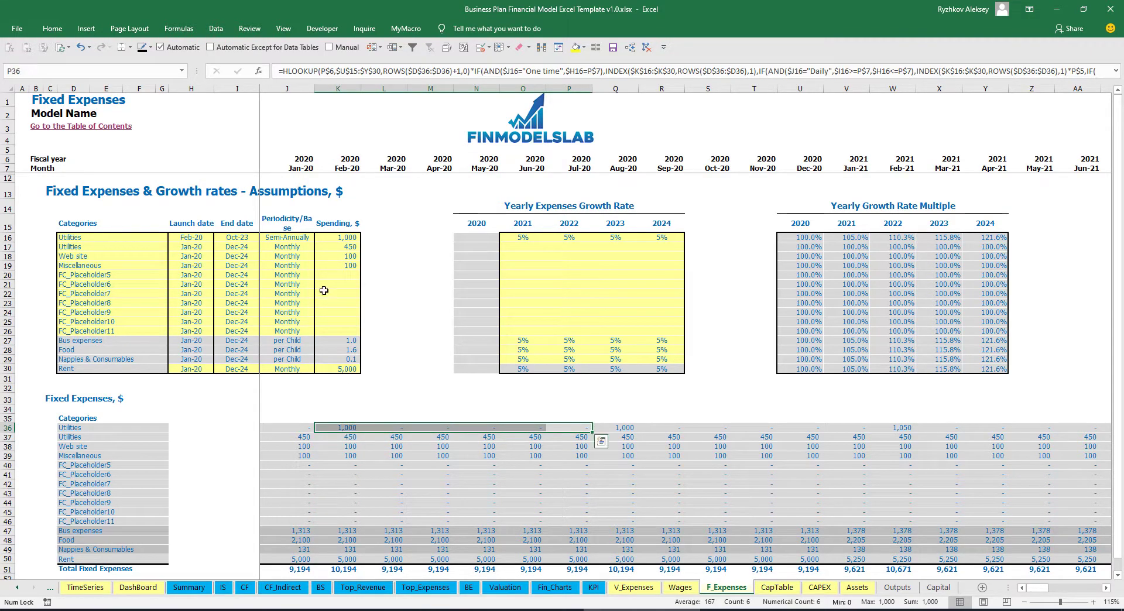
Step: Change the first Utilities expense's periodicity to Yearly and check its amounts from Feb-20 to Jan-21
{"action": "left_click", "coordinate": [302, 241]}
{"action": "left_click", "coordinate": [319, 237]}
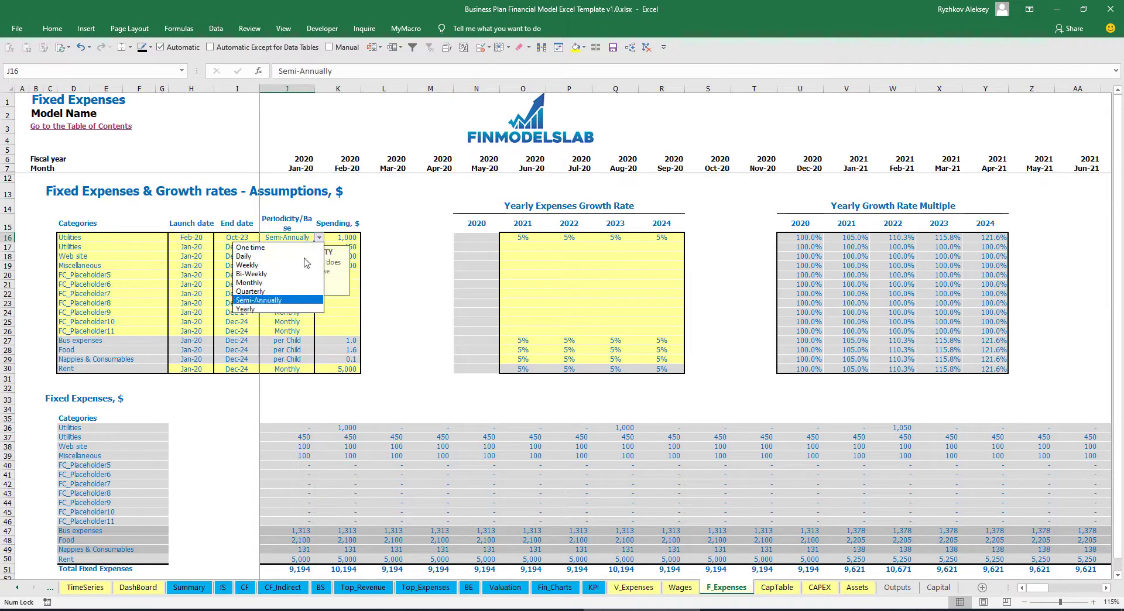
{"action": "left_click", "coordinate": [271, 309]}
{"action": "left_click_drag", "start_coordinate": [345, 428], "coordinate": [839, 426]}
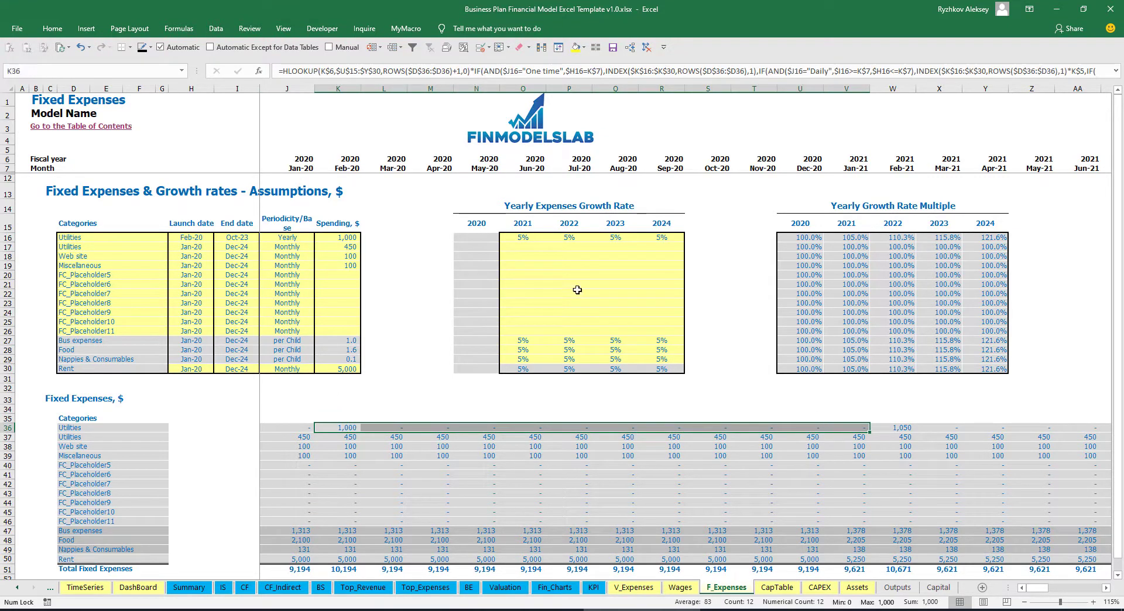
Step: Set the first Utilities expense's 2021 yearly growth rate to 3% and compare its Feb-20 and Feb-21 amounts
{"action": "left_click_drag", "start_coordinate": [527, 237], "coordinate": [654, 237]}
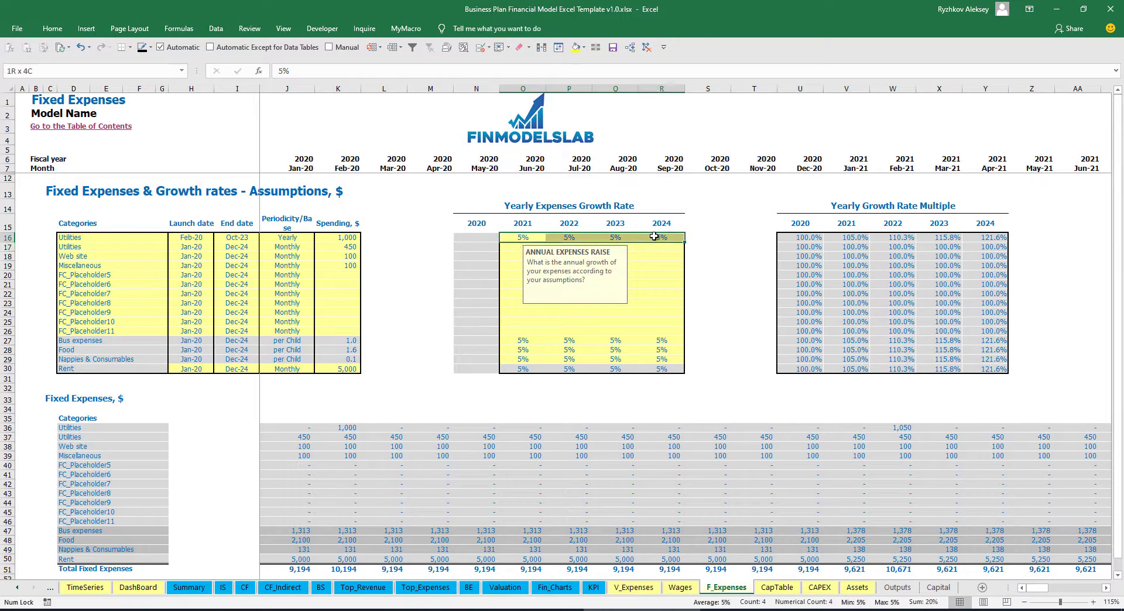
{"action": "left_click", "coordinate": [524, 237]}
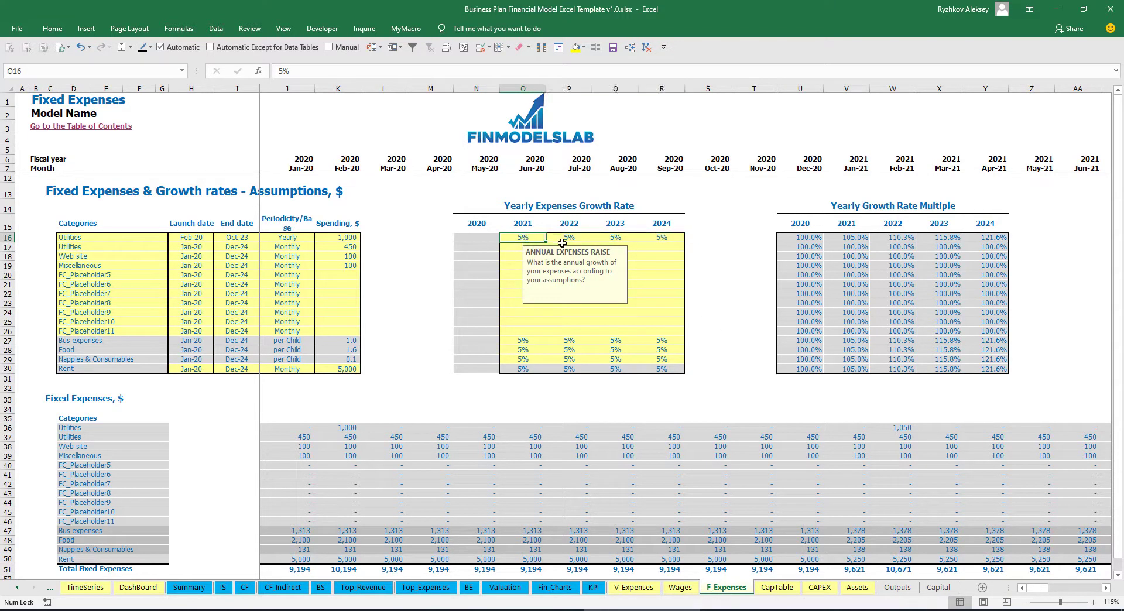
{"action": "type", "text": "3"}
{"action": "key", "text": "Return"}
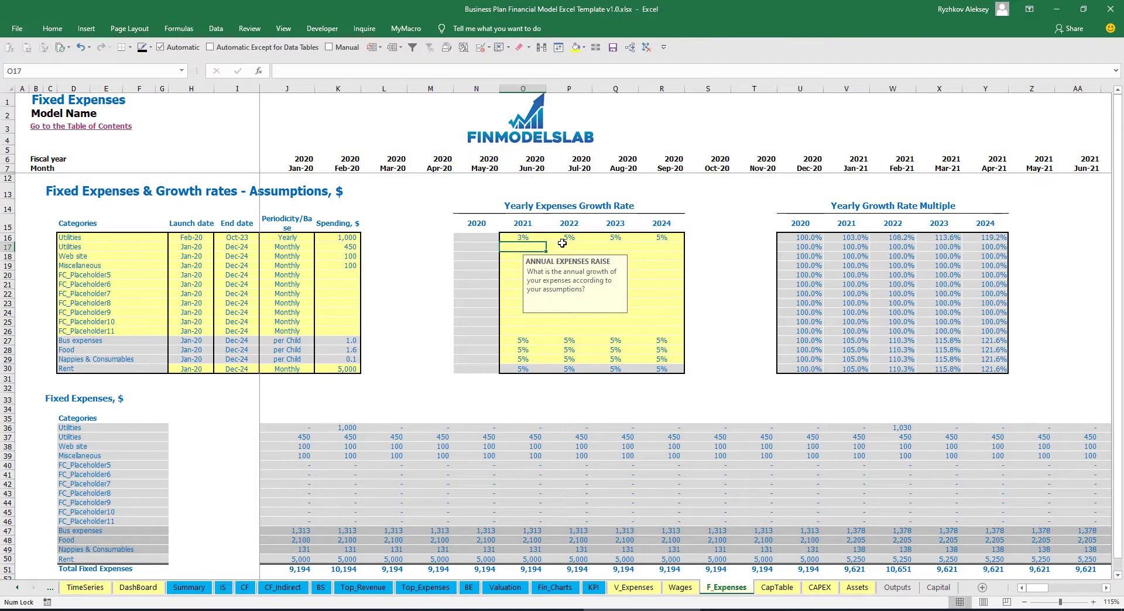
{"action": "left_click", "coordinate": [363, 428]}
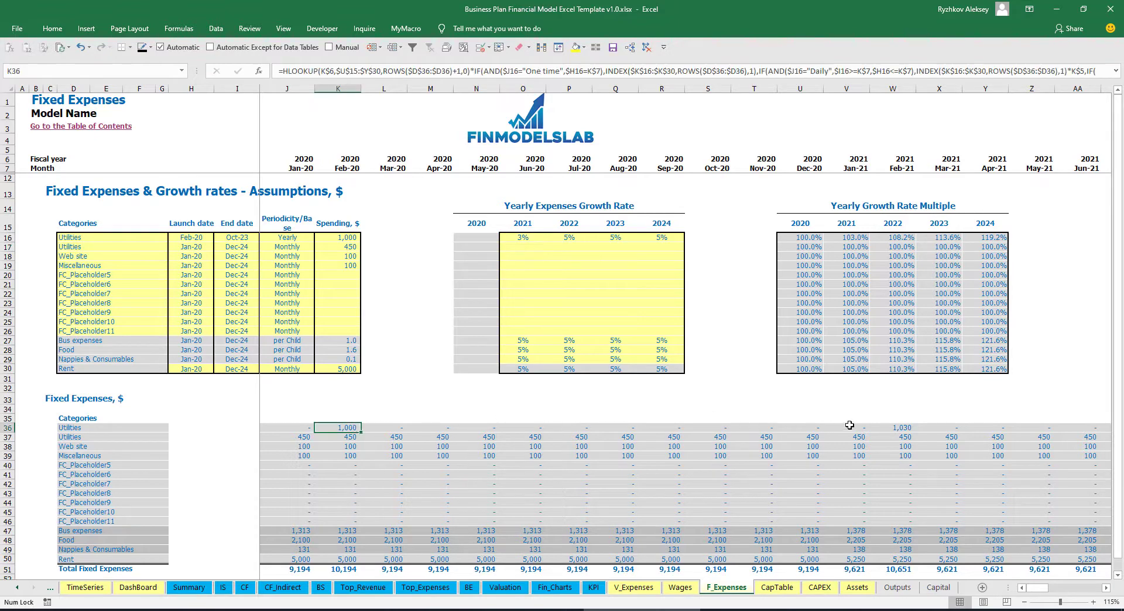
{"action": "left_click", "coordinate": [885, 427]}
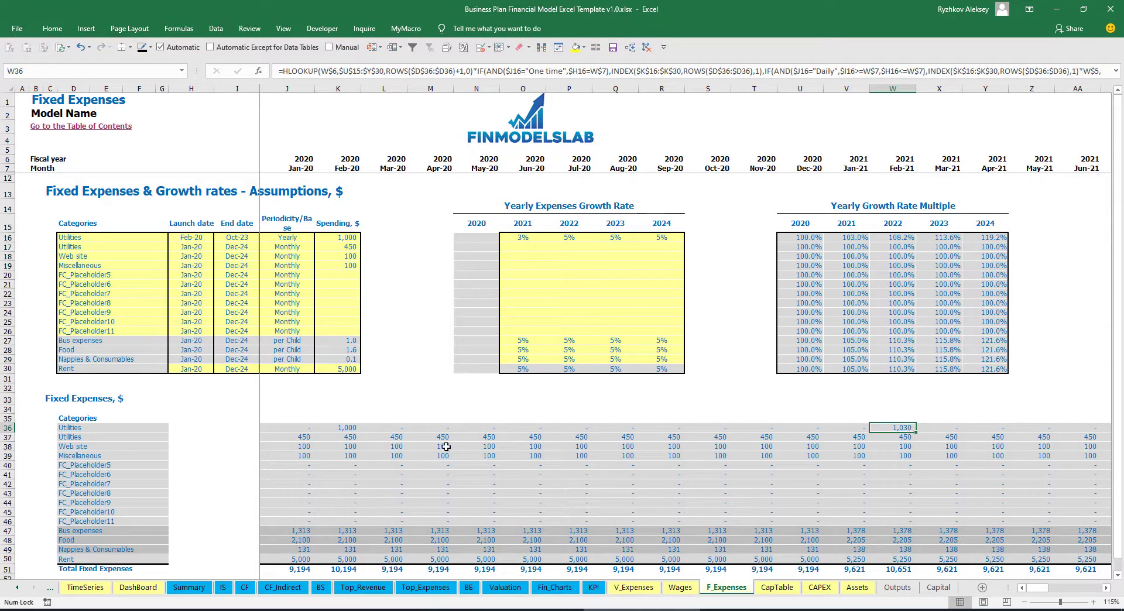
{"action": "left_click", "coordinate": [351, 432]}
Step: Return the first Utilities expense's periodicity to Monthly and check its Jan-21 amount
{"action": "left_click", "coordinate": [308, 237]}
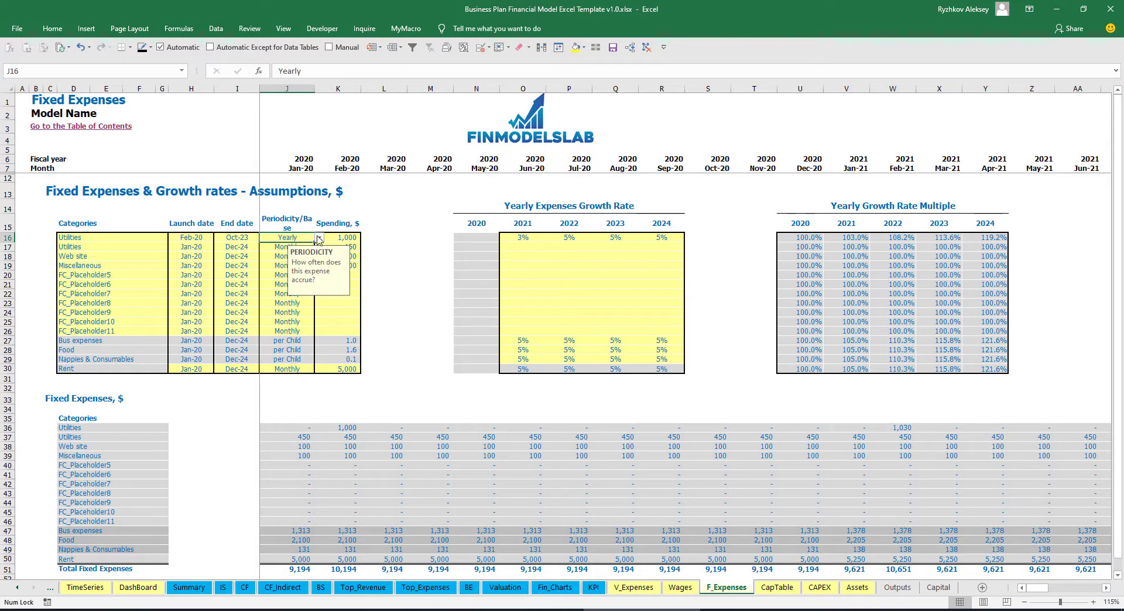
{"action": "left_click", "coordinate": [318, 237]}
{"action": "left_click", "coordinate": [284, 275]}
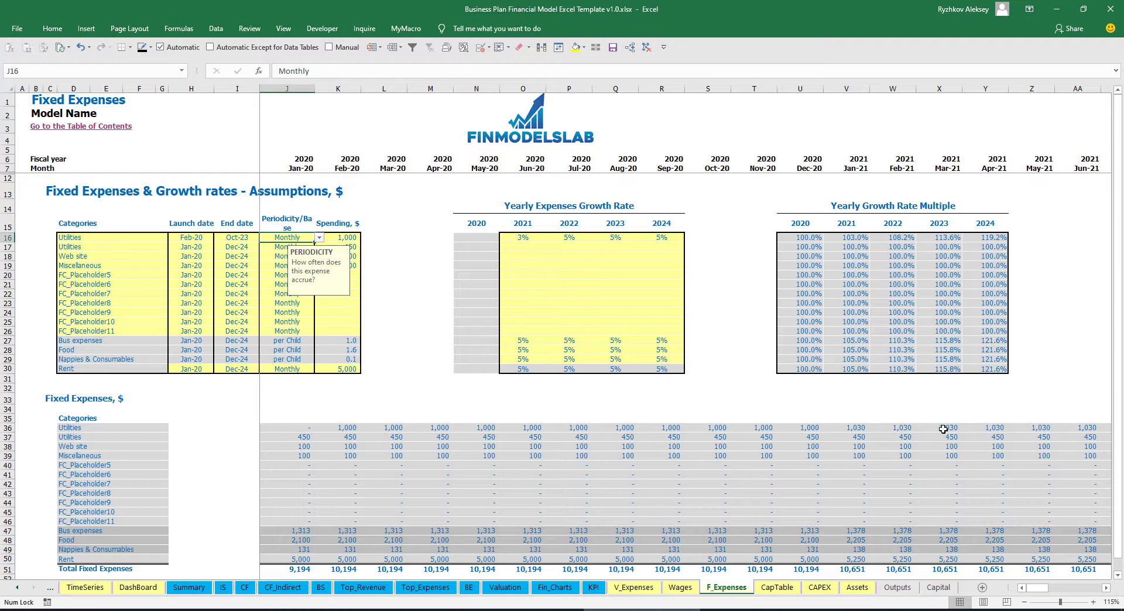
{"action": "left_click", "coordinate": [855, 429]}
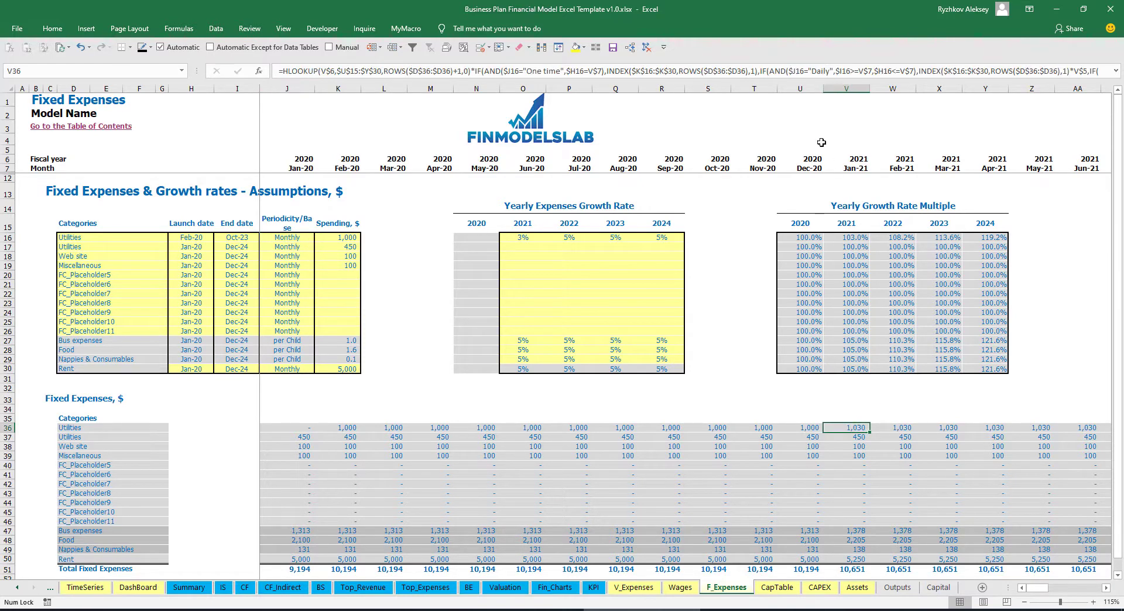
Step: Set the first Utilities expense's growth rates to 4% for 2022, 6% for 2023 and 2% for 2024, and check a monthly amount in 2022
{"action": "left_click", "coordinate": [567, 239]}
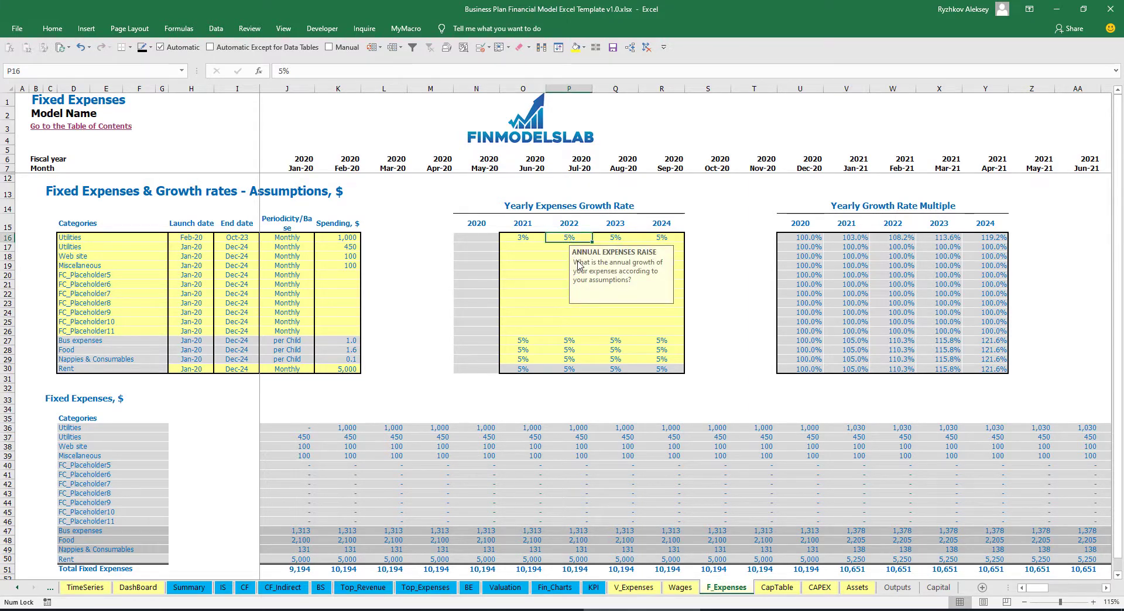
{"action": "type", "text": "4"}
{"action": "key", "text": "Tab"}
{"action": "type", "text": "6"}
{"action": "key", "text": "Tab"}
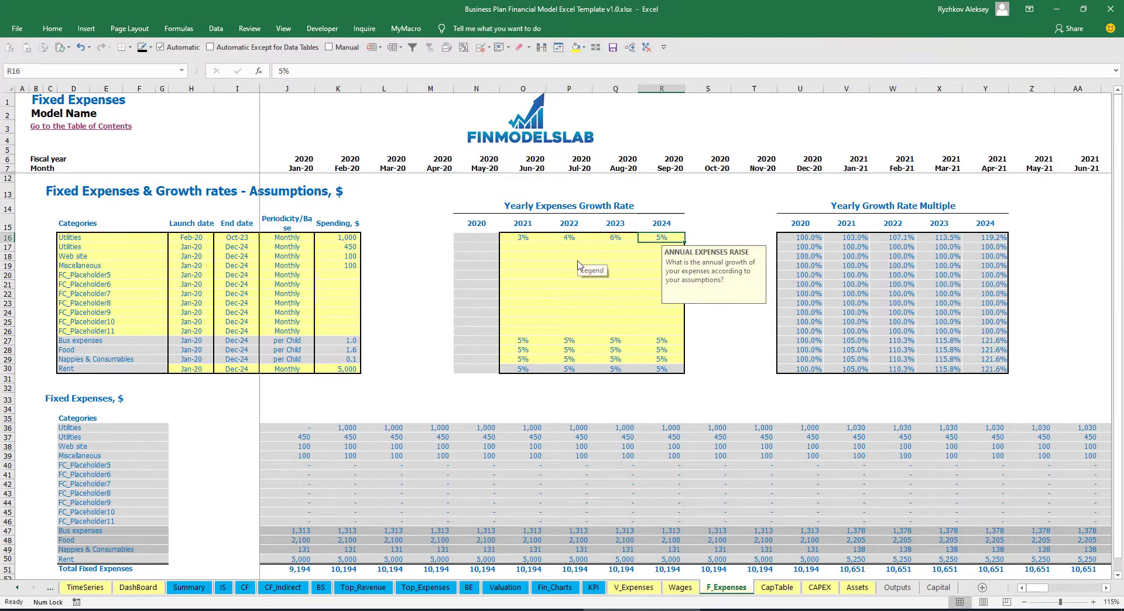
{"action": "type", "text": "2"}
{"action": "key", "text": "Return"}
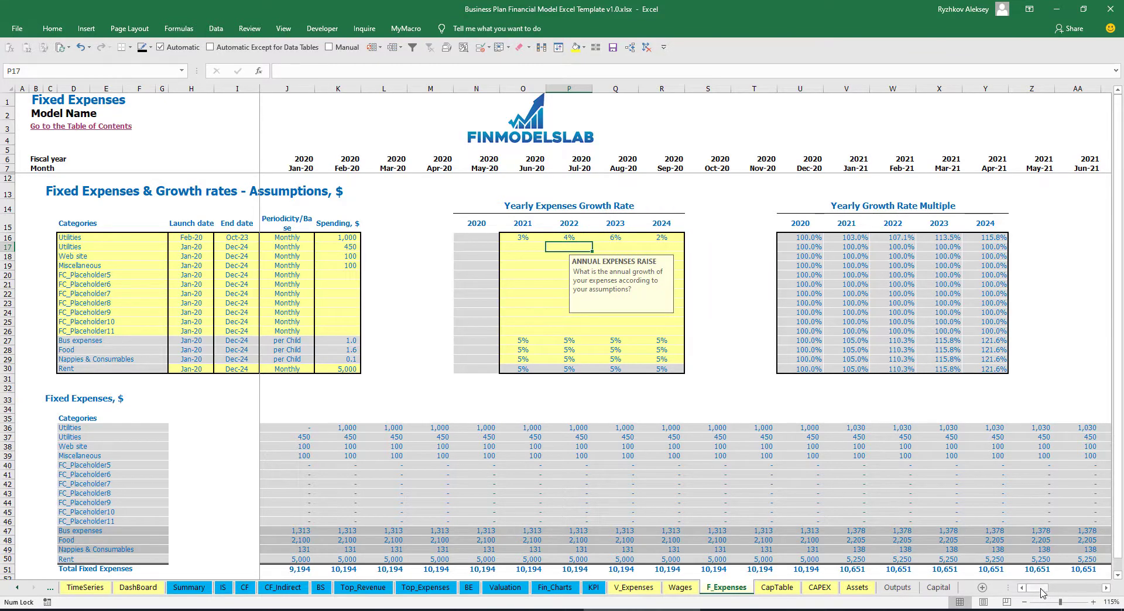
{"action": "left_click_drag", "start_coordinate": [1042, 591], "coordinate": [992, 567]}
{"action": "left_click", "coordinate": [992, 428]}
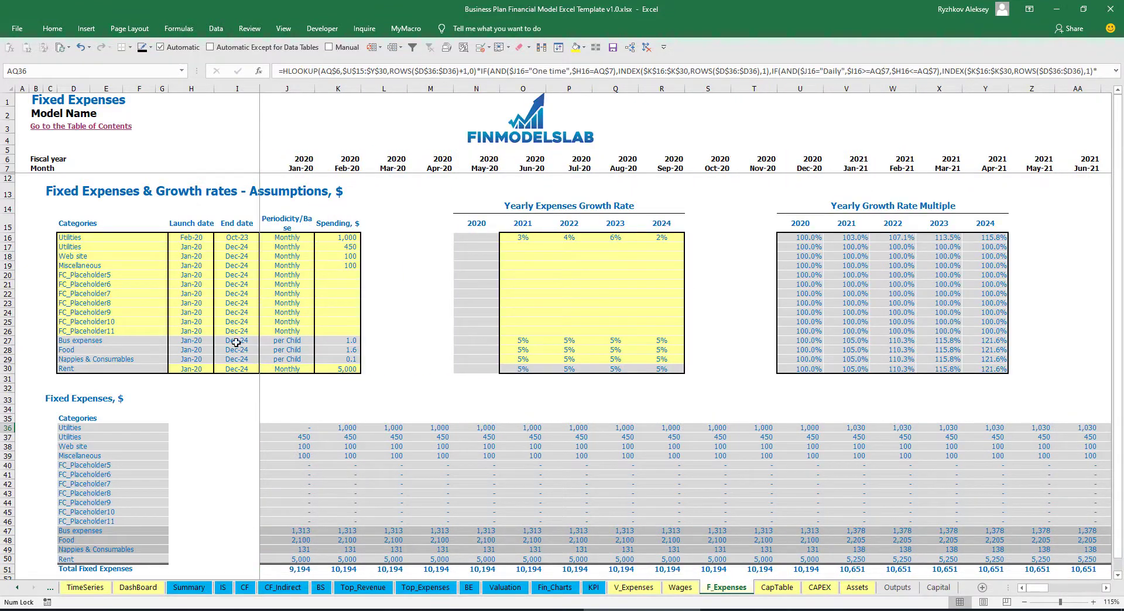
Step: Examine the Rent row's name, dates, periodicity and spending inputs and its yearly growth rate formulas
{"action": "left_click", "coordinate": [98, 370]}
{"action": "left_click_drag", "start_coordinate": [136, 375], "coordinate": [329, 369]}
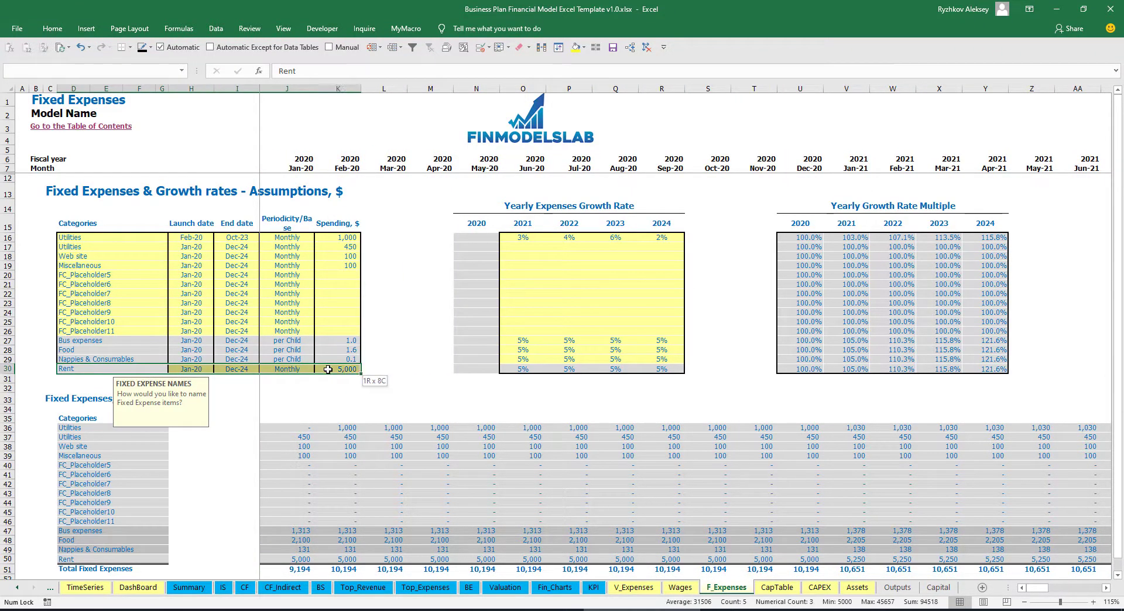
{"action": "left_click", "coordinate": [82, 371]}
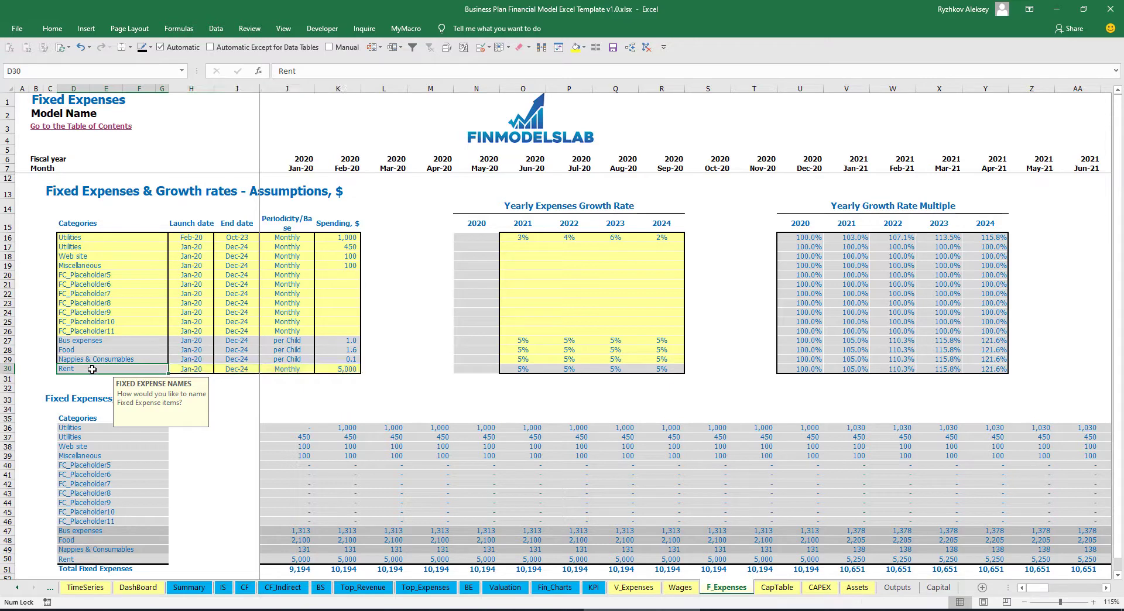
{"action": "left_click", "coordinate": [355, 369]}
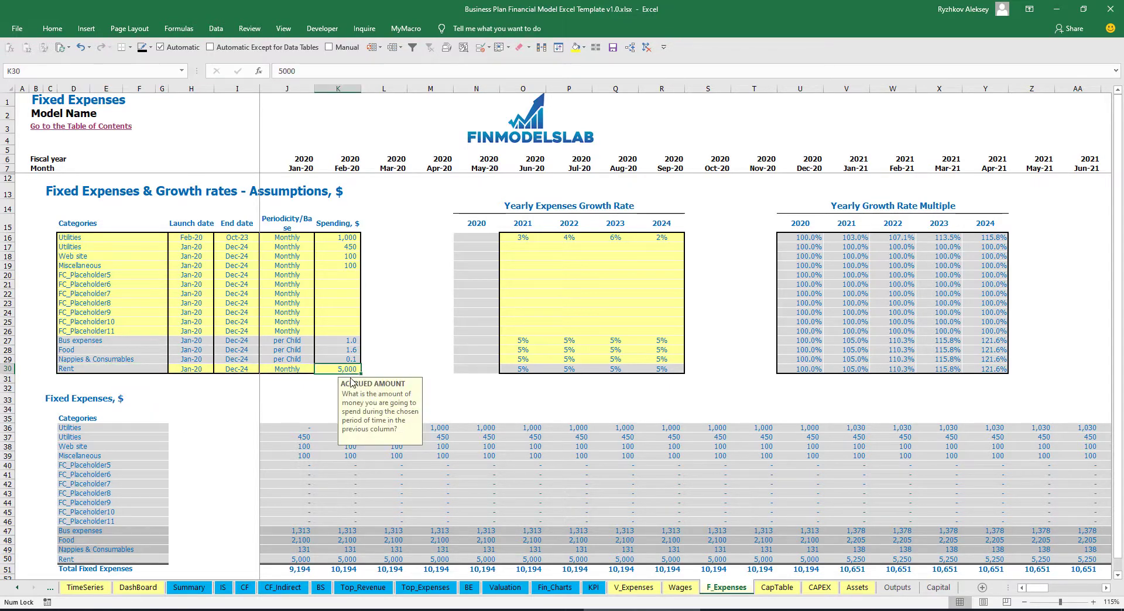
{"action": "left_click", "coordinate": [524, 370]}
{"action": "left_click", "coordinate": [562, 370]}
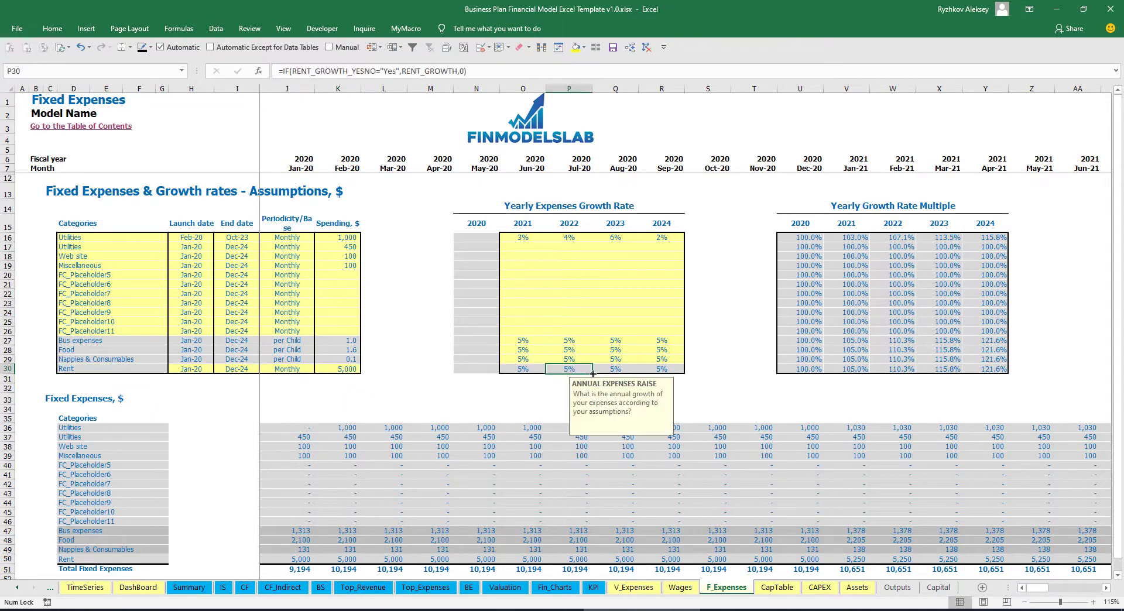
{"action": "left_click", "coordinate": [595, 370]}
{"action": "left_click", "coordinate": [665, 368]}
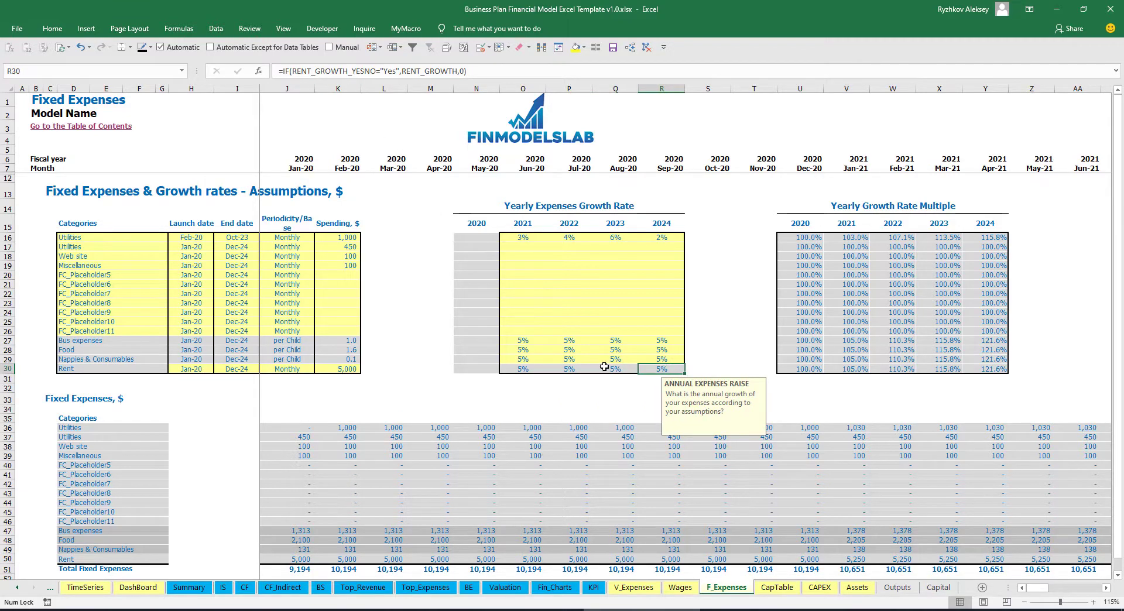
{"action": "left_click", "coordinate": [712, 335]}
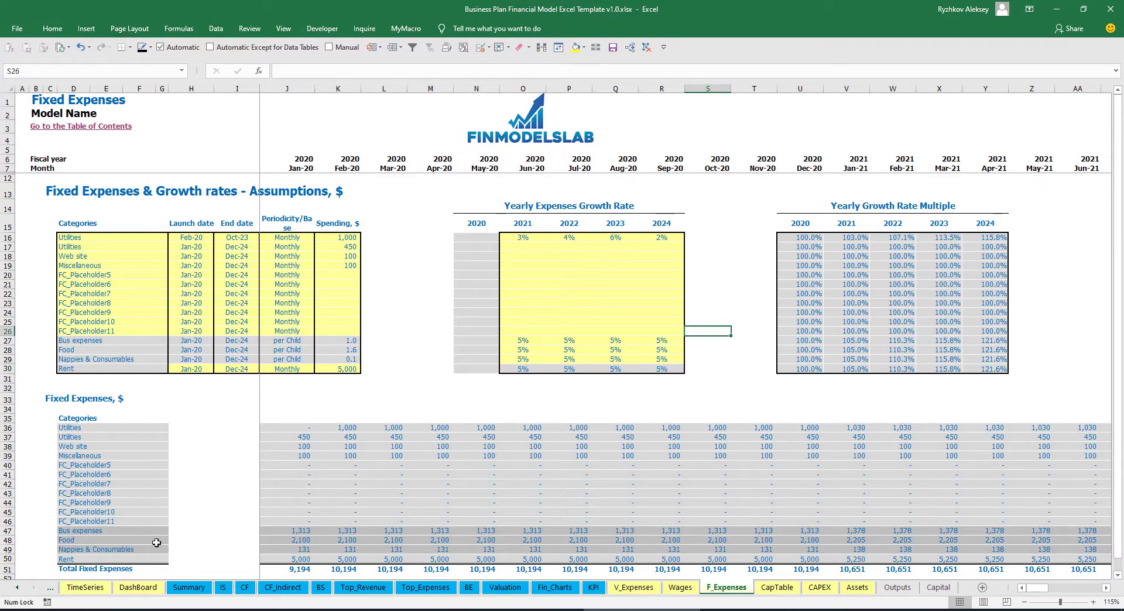
Step: On the Income Statement sheet, expand the Total Fixed Expenses group and examine its listed expense items and monthly columns
{"action": "left_click", "coordinate": [223, 587]}
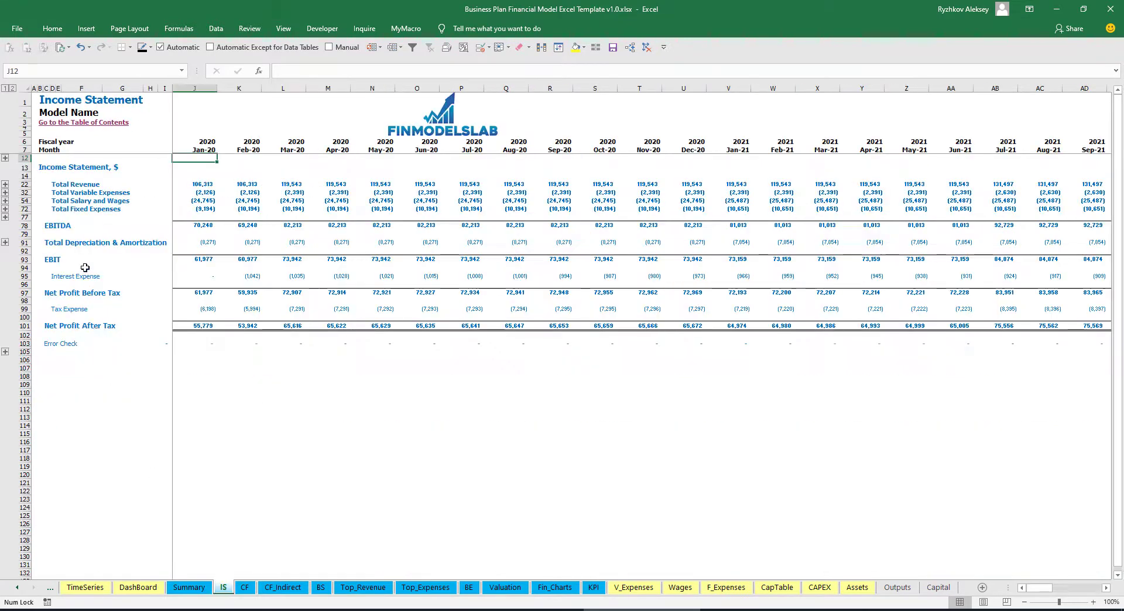
{"action": "left_click", "coordinate": [5, 209]}
{"action": "left_click_drag", "start_coordinate": [53, 224], "coordinate": [132, 338]}
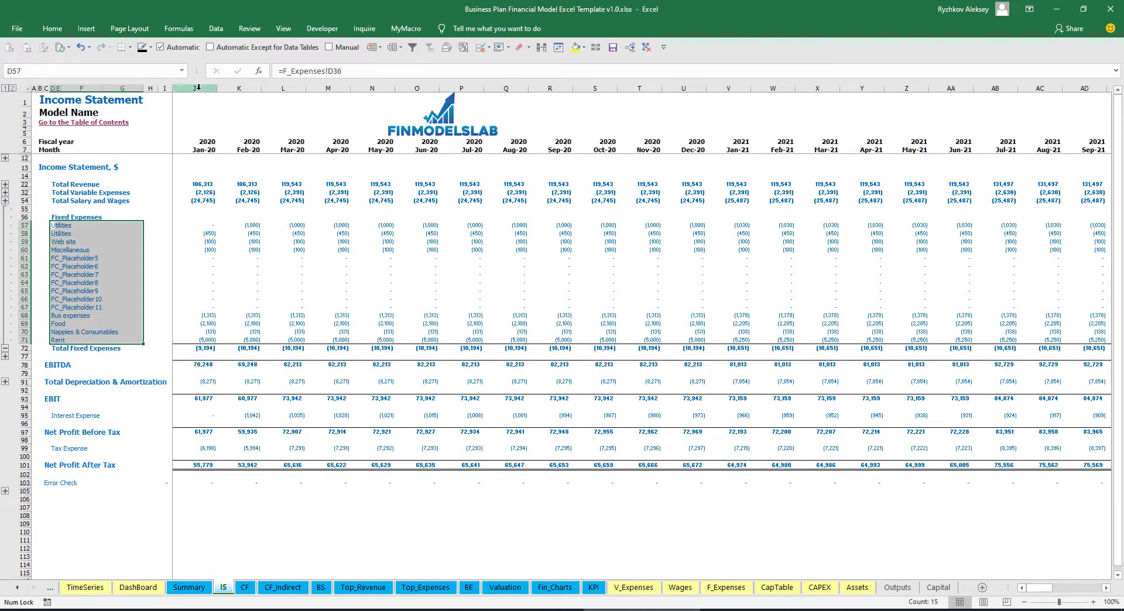
{"action": "left_click_drag", "start_coordinate": [196, 89], "coordinate": [632, 96]}
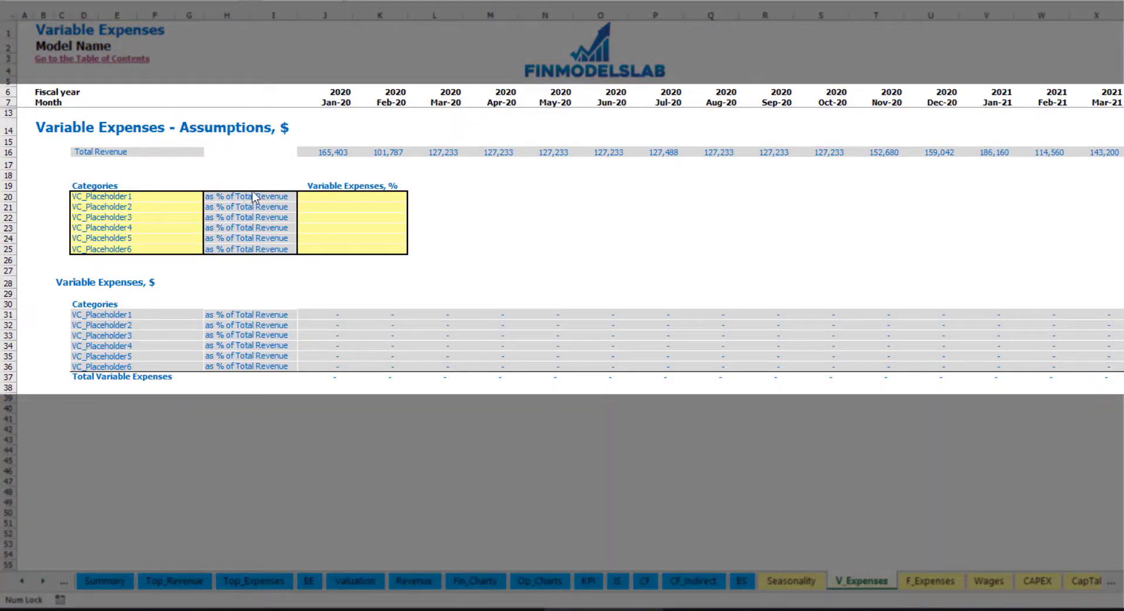
Step: Rename the first variable expense category, VC_Placeholder1, to Bank fees and select its Variable Expenses, % input
{"action": "left_click", "coordinate": [121, 197]}
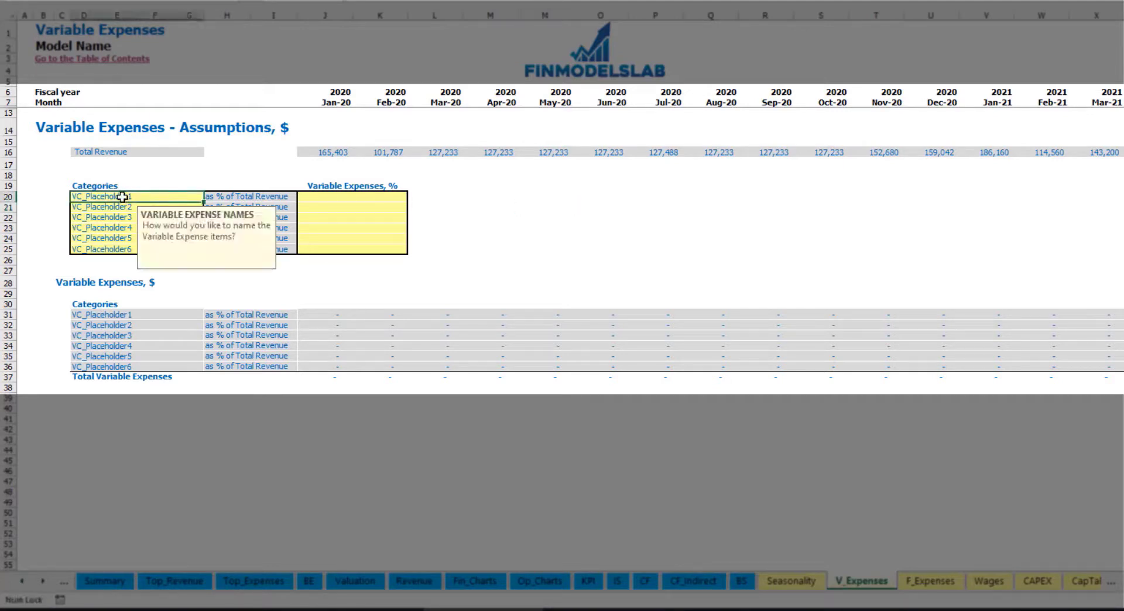
{"action": "type", "text": "Bank"}
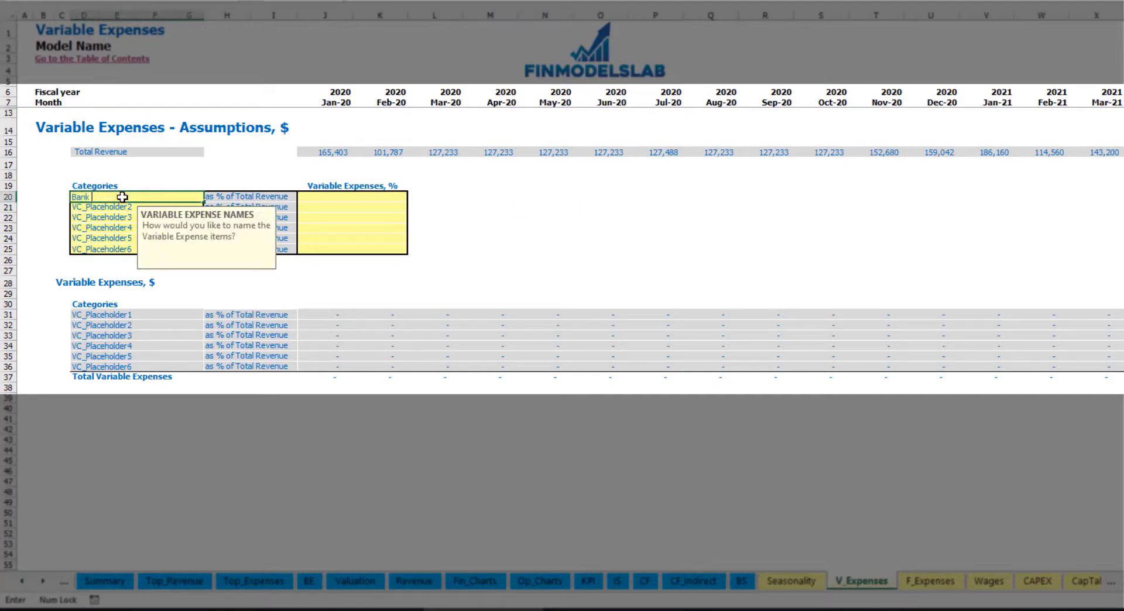
{"action": "type", "text": " fees"}
{"action": "left_click", "coordinate": [331, 196]}
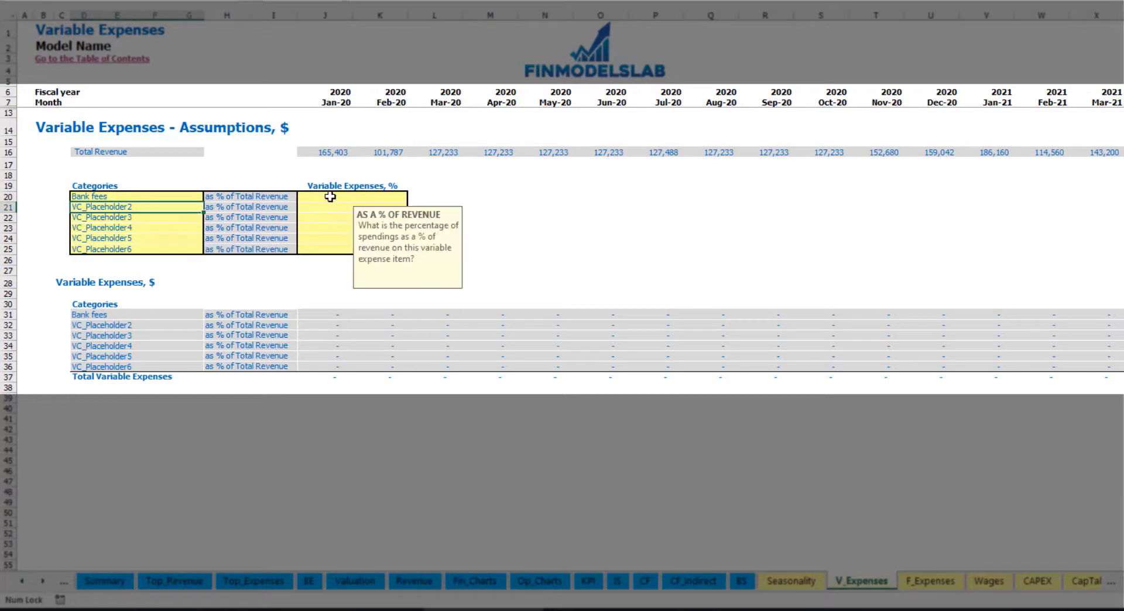
Step: Set the Bank fees variable expense to 2.5% of revenue, and check the monthly Total Revenue and Bank fees amounts
{"action": "type", "text": "2.5"}
{"action": "key", "text": "Return"}
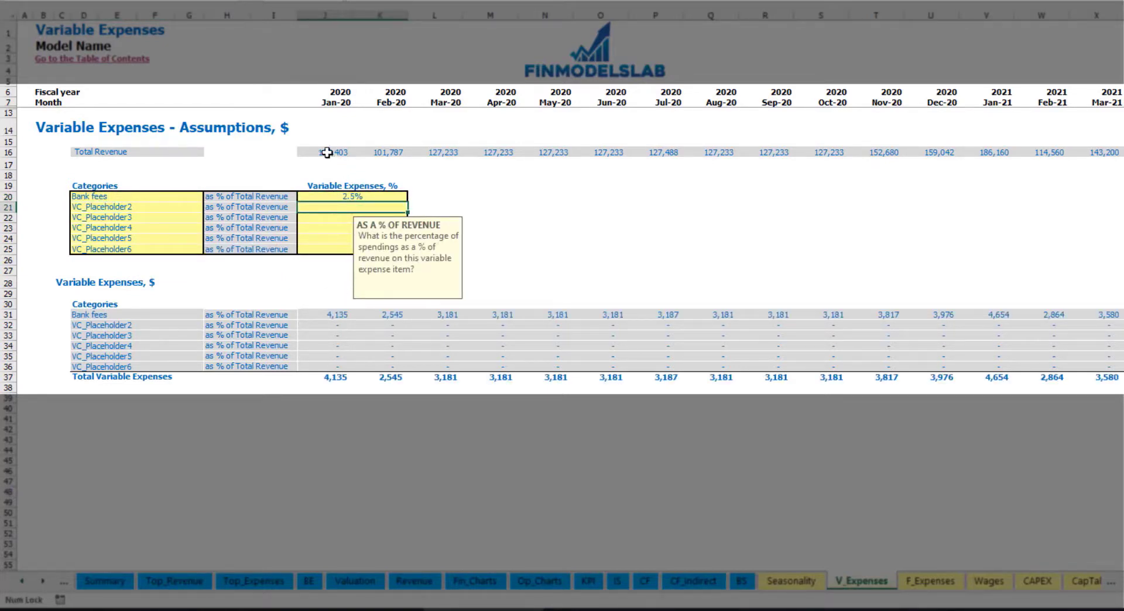
{"action": "left_click_drag", "start_coordinate": [324, 153], "coordinate": [876, 156]}
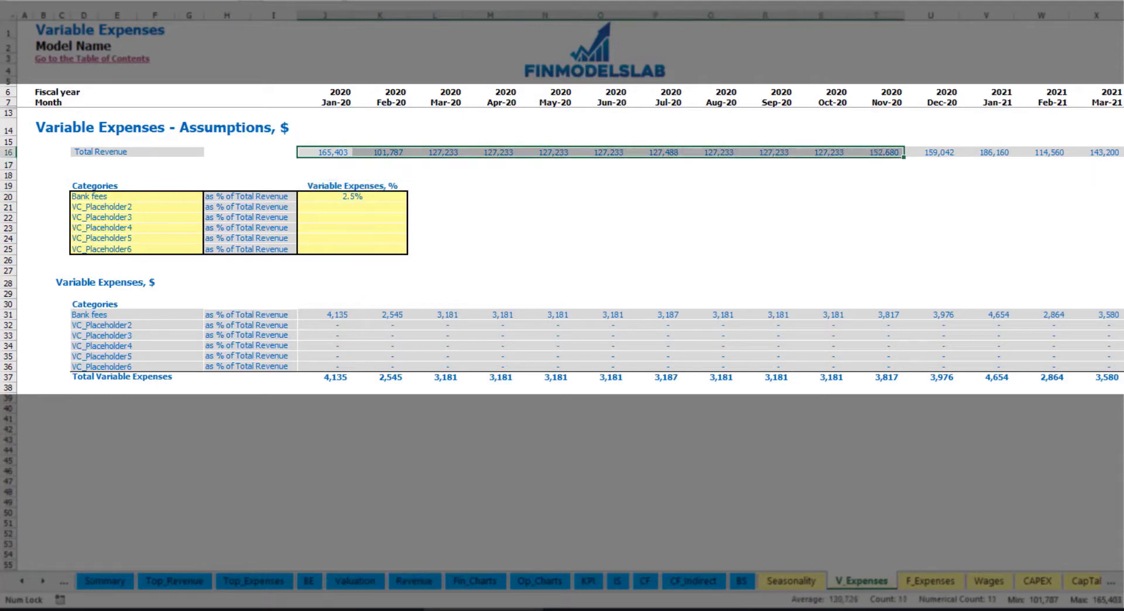
{"action": "scroll", "coordinate": [570, 240], "scroll_direction": "right", "scroll_amount": 12}
{"action": "scroll", "coordinate": [570, 240], "scroll_direction": "left", "scroll_amount": 12}
{"action": "left_click", "coordinate": [345, 315]}
{"action": "left_click", "coordinate": [432, 314]}
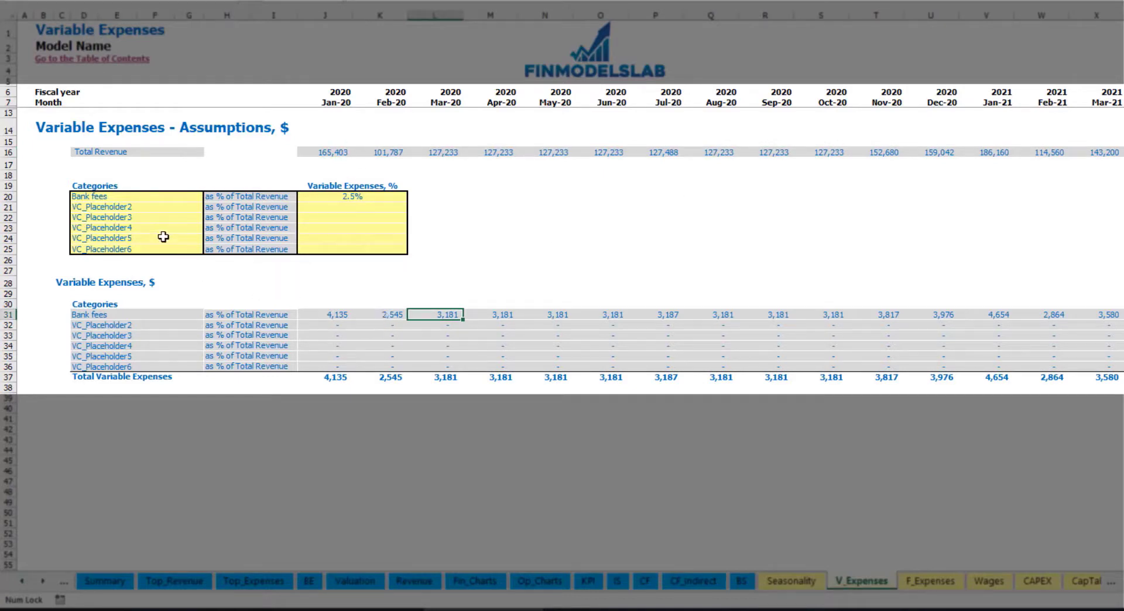
Step: Rename VC_Placeholder2 to Other Var Exp and set its variable expense rate to 5% of total revenue
{"action": "left_click", "coordinate": [141, 208]}
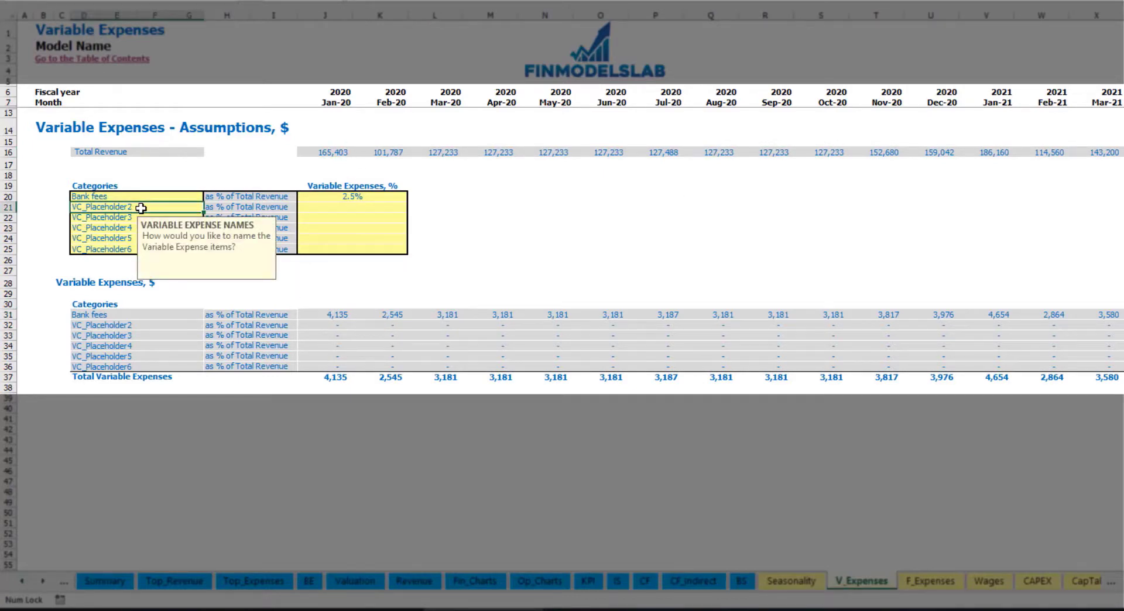
{"action": "type", "text": "Other Var Exp"}
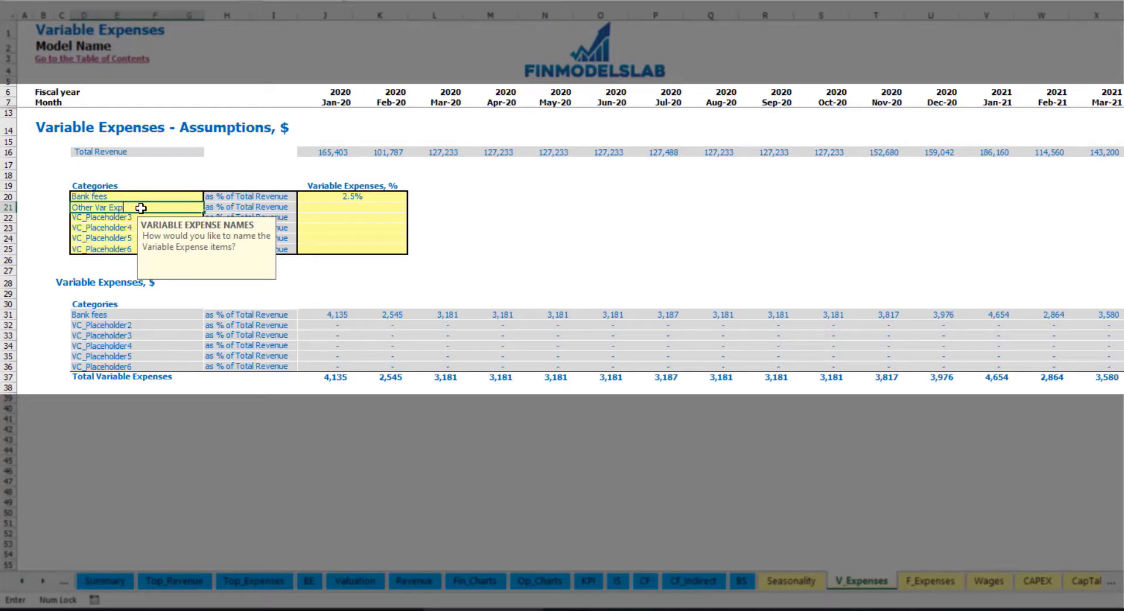
{"action": "key", "text": "Return"}
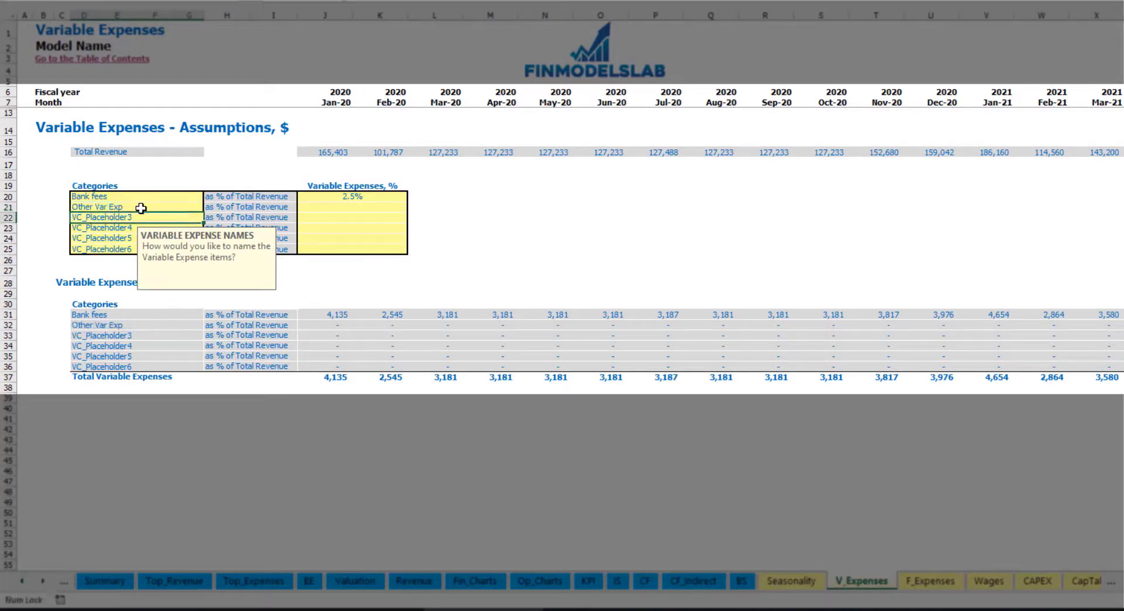
{"action": "left_click", "coordinate": [342, 206]}
{"action": "type", "text": "5"}
{"action": "key", "text": "Return"}
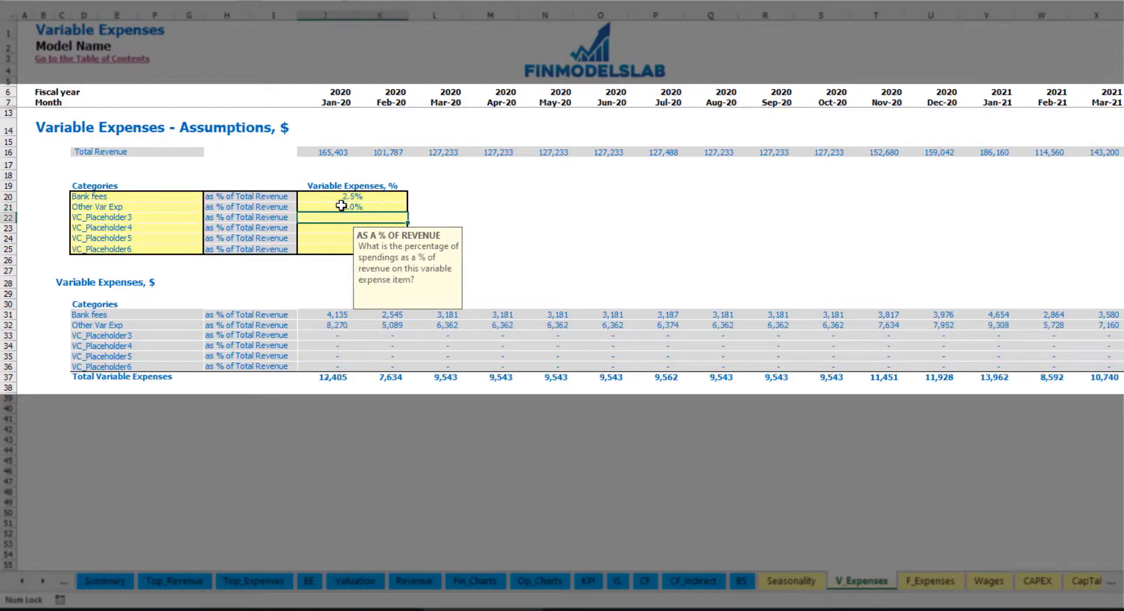
Step: Rename VC_Placeholder3 to Direct Labor, set its rate to 15% of total revenue, and check the calculated monthly variable expenses
{"action": "left_click", "coordinate": [179, 218]}
{"action": "type", "text": "Direct Labor"}
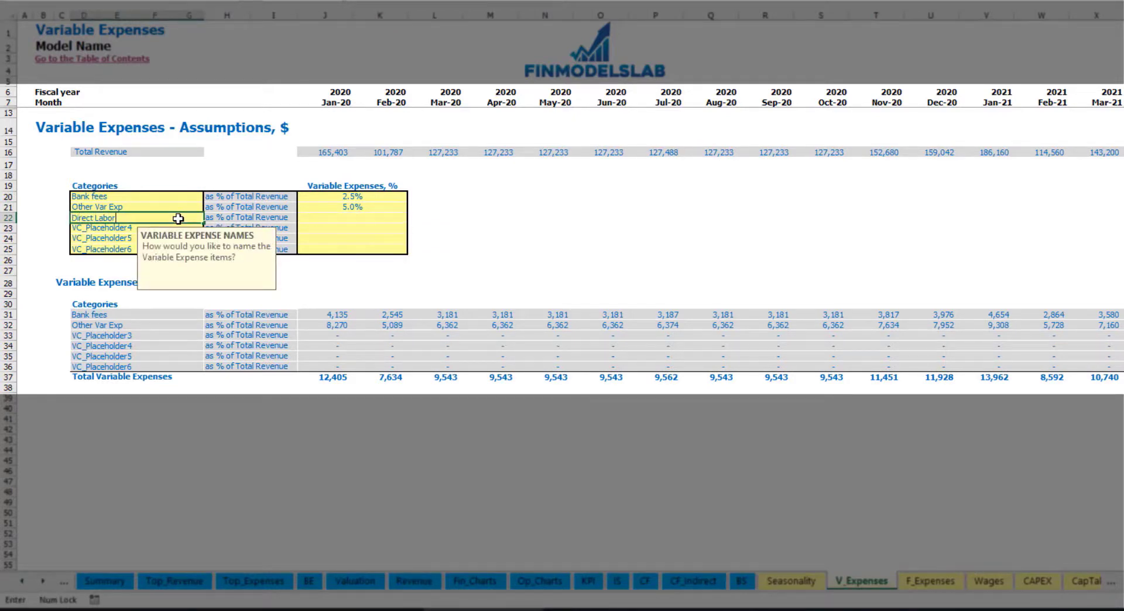
{"action": "key", "text": "Return"}
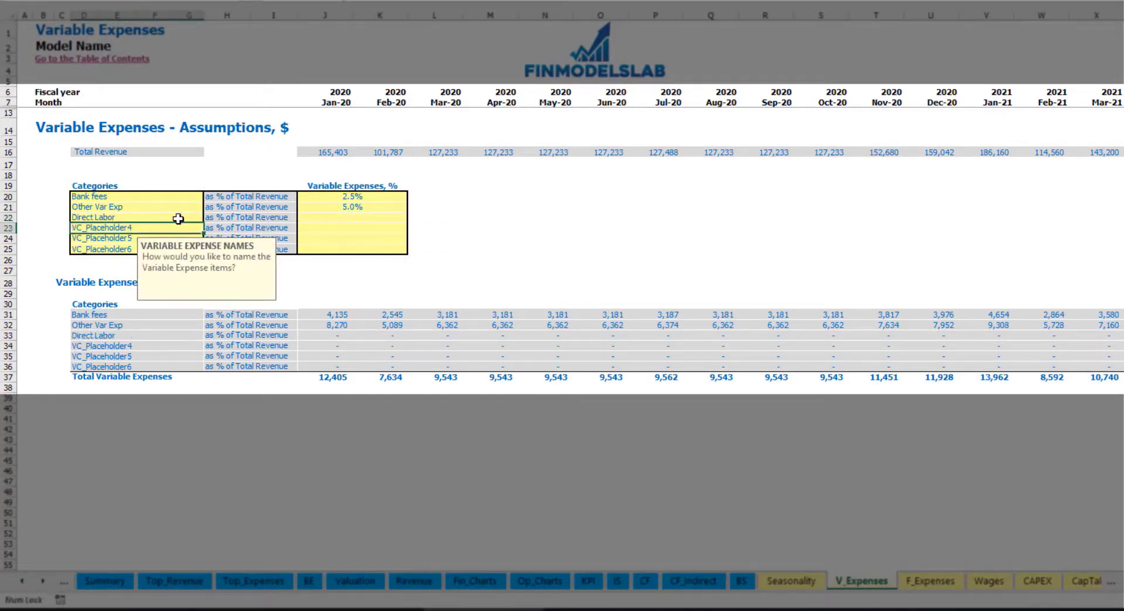
{"action": "left_click", "coordinate": [331, 219]}
{"action": "type", "text": "15"}
{"action": "key", "text": "Return"}
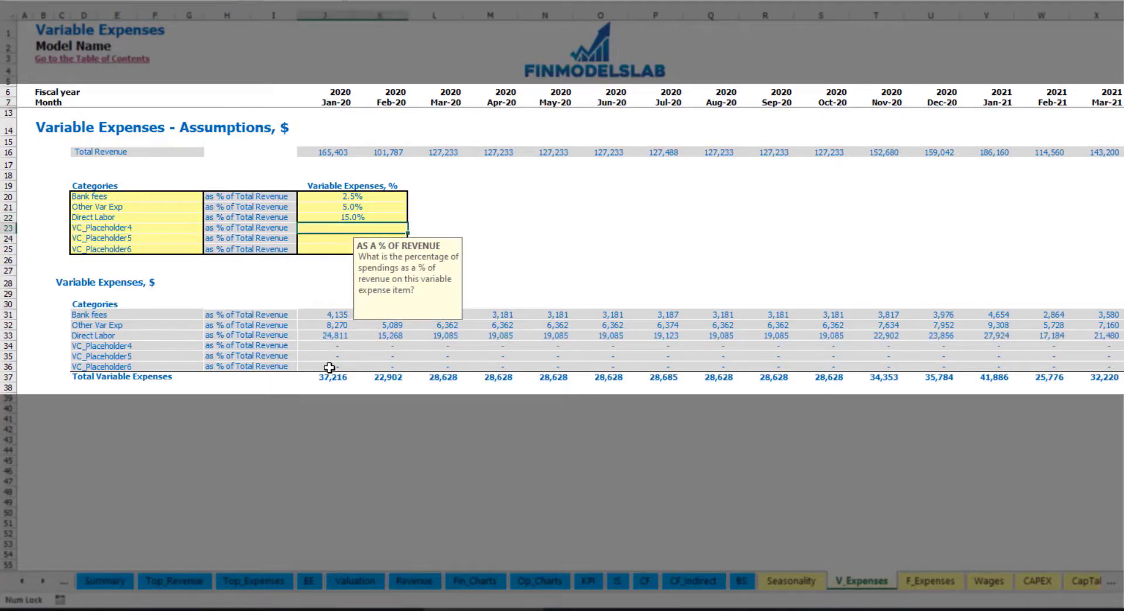
{"action": "left_click", "coordinate": [327, 314]}
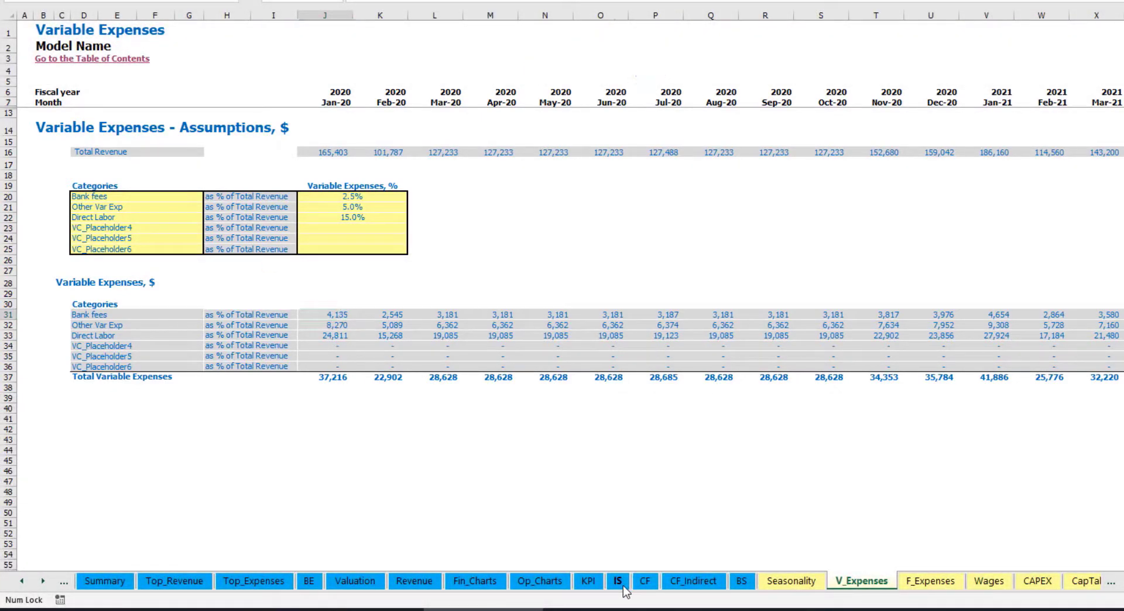
Step: On the Income Statement sheet, expand the Total Variable Expenses group and examine its listed items and monthly amounts
{"action": "left_click", "coordinate": [623, 586]}
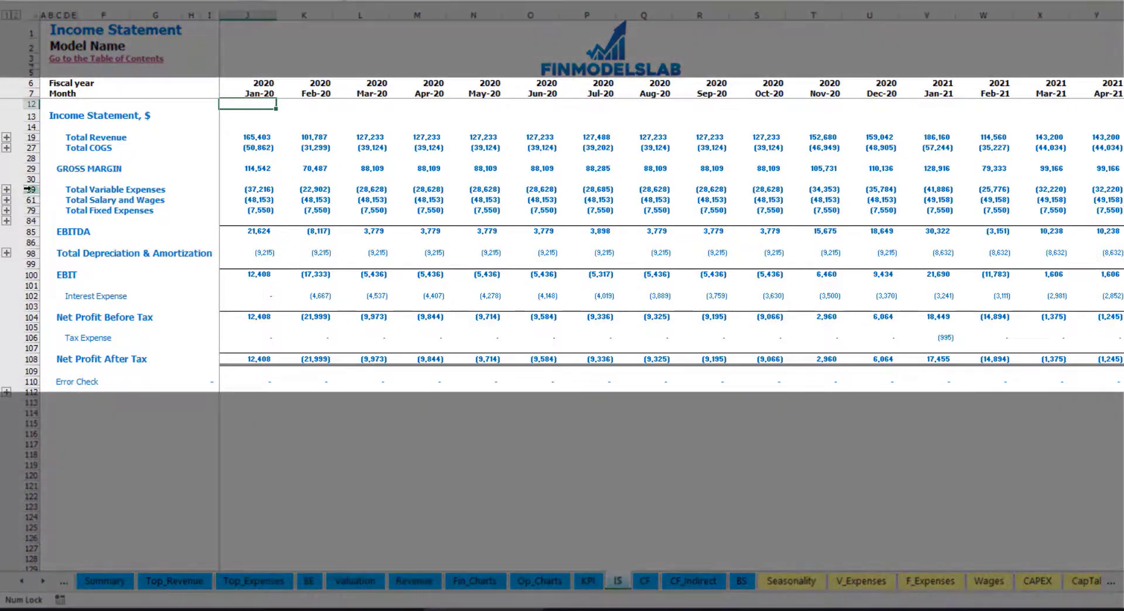
{"action": "left_click", "coordinate": [31, 189]}
{"action": "left_click", "coordinate": [7, 190]}
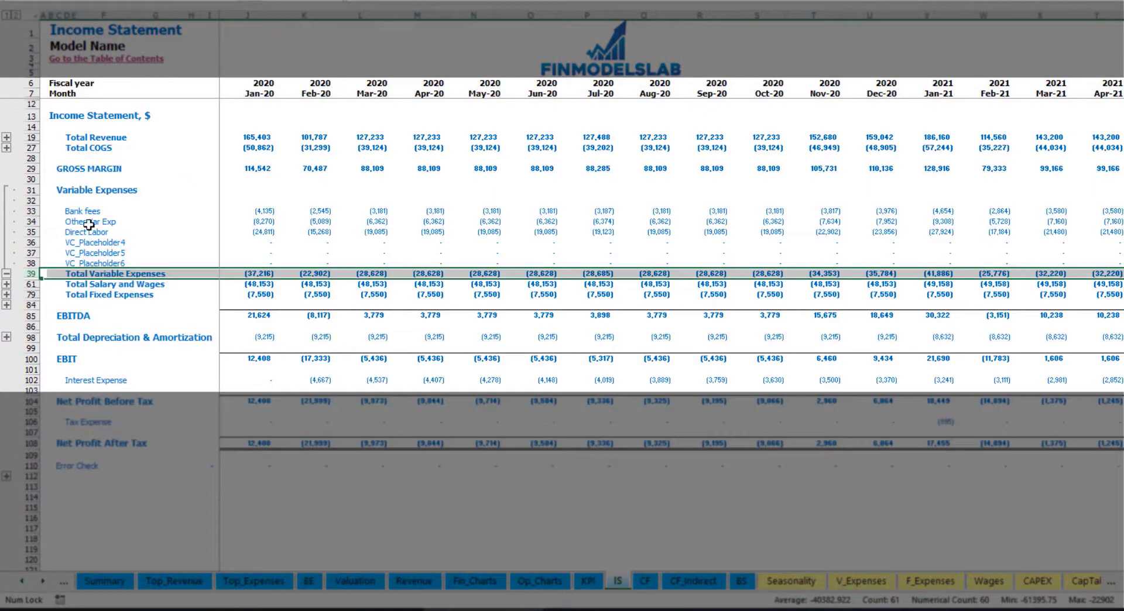
{"action": "left_click_drag", "start_coordinate": [31, 211], "coordinate": [43, 254]}
{"action": "left_click", "coordinate": [278, 211]}
{"action": "left_click", "coordinate": [398, 210]}
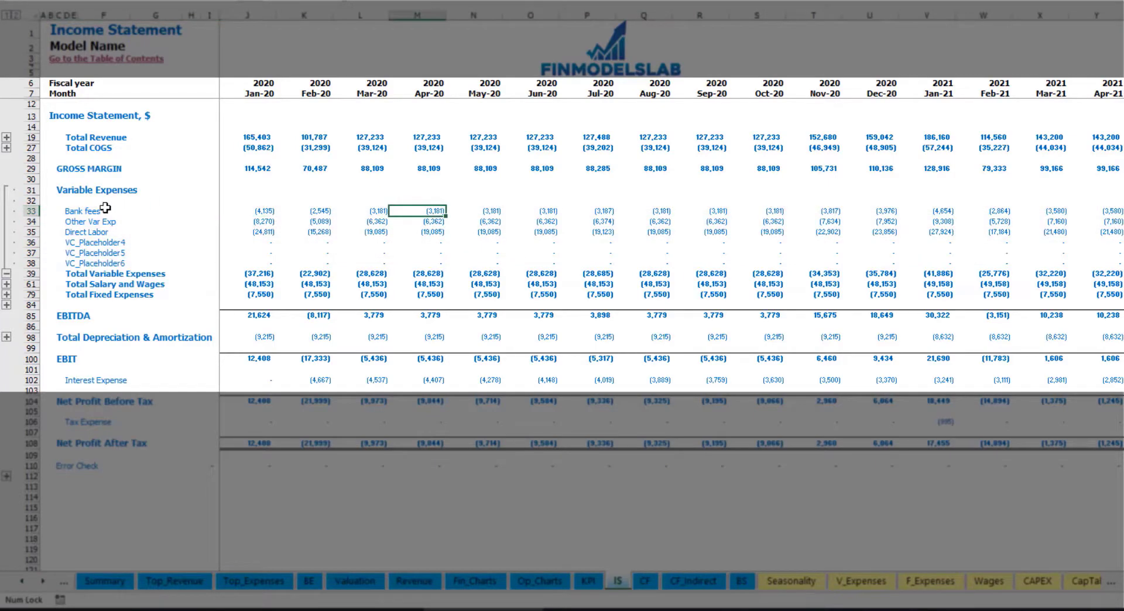
{"action": "left_click_drag", "start_coordinate": [70, 210], "coordinate": [75, 264]}
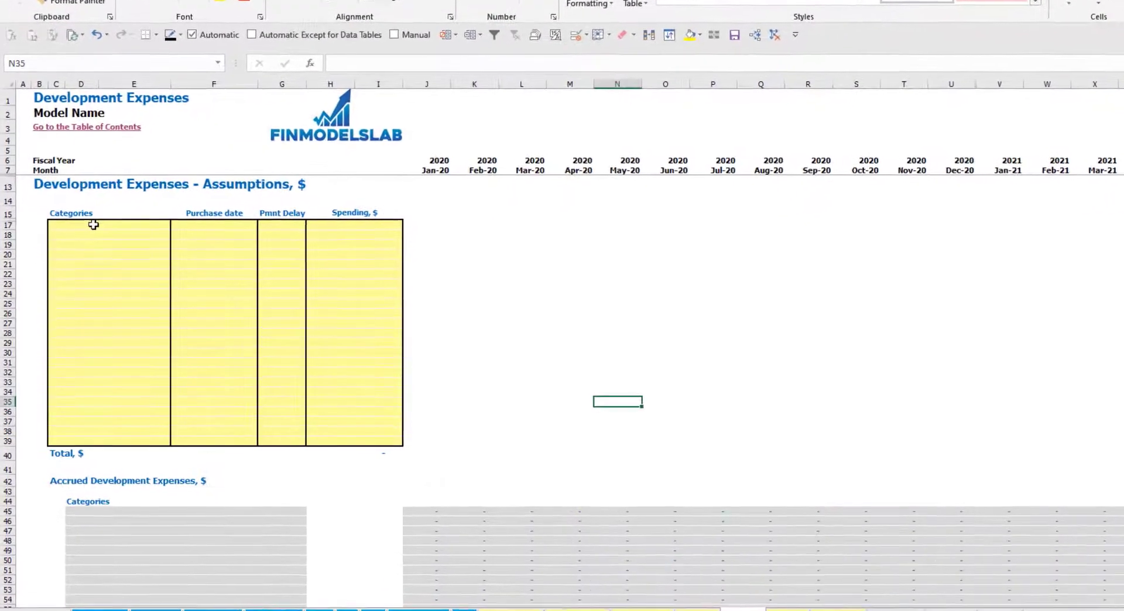
Step: Enter Kitchen and Other dev exp as the first two categories in the Development Expenses assumptions table
{"action": "left_click", "coordinate": [87, 241]}
{"action": "type", "text": "Kitchen"}
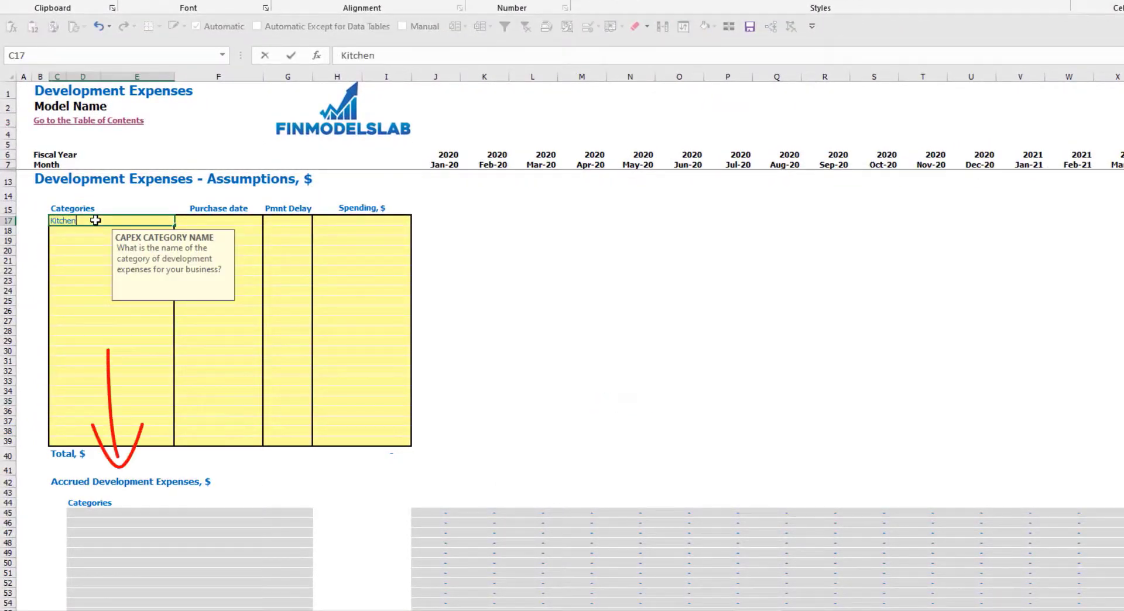
{"action": "key", "text": "Return"}
{"action": "type", "text": "Other dev e"}
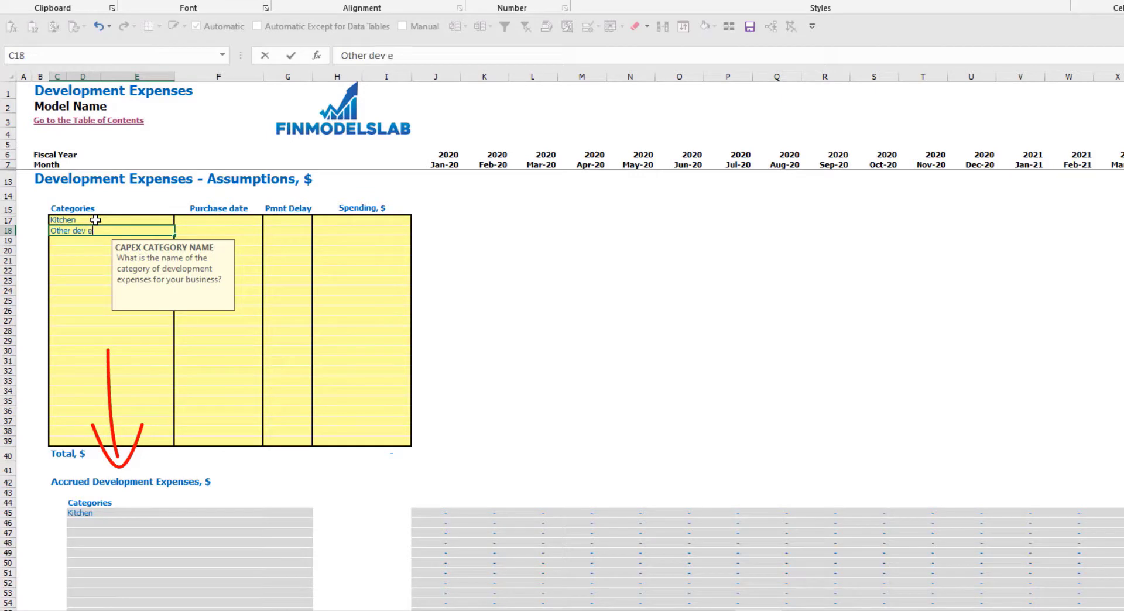
{"action": "type", "text": "xp"}
{"action": "key", "text": "Return"}
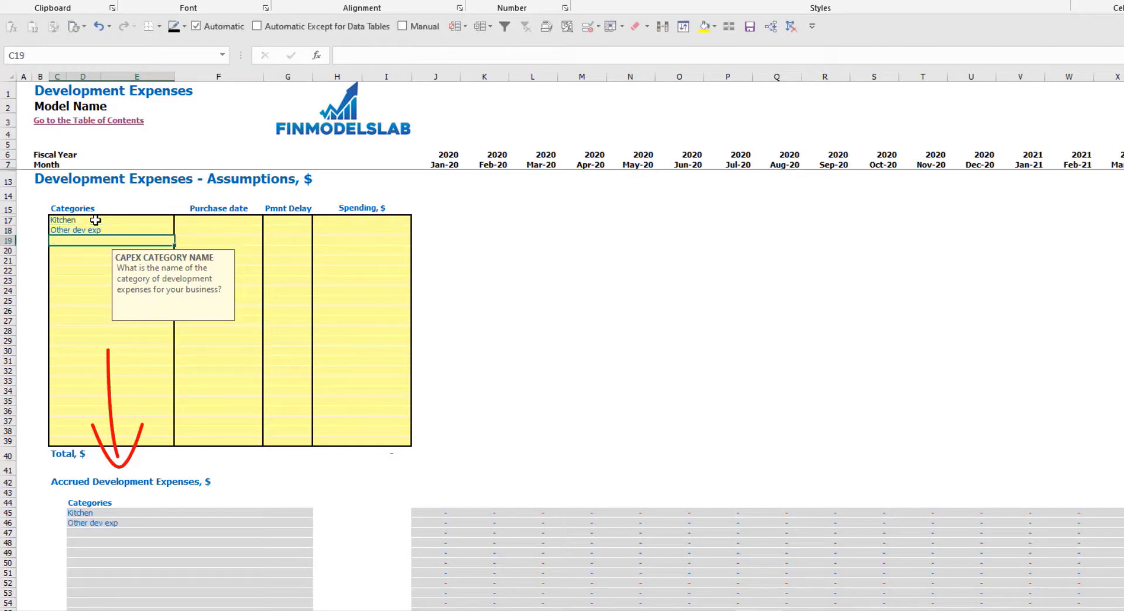
Step: Set the purchase date to Feb-20 for Kitchen and to Mar-20 for Other dev exp
{"action": "left_click", "coordinate": [235, 219]}
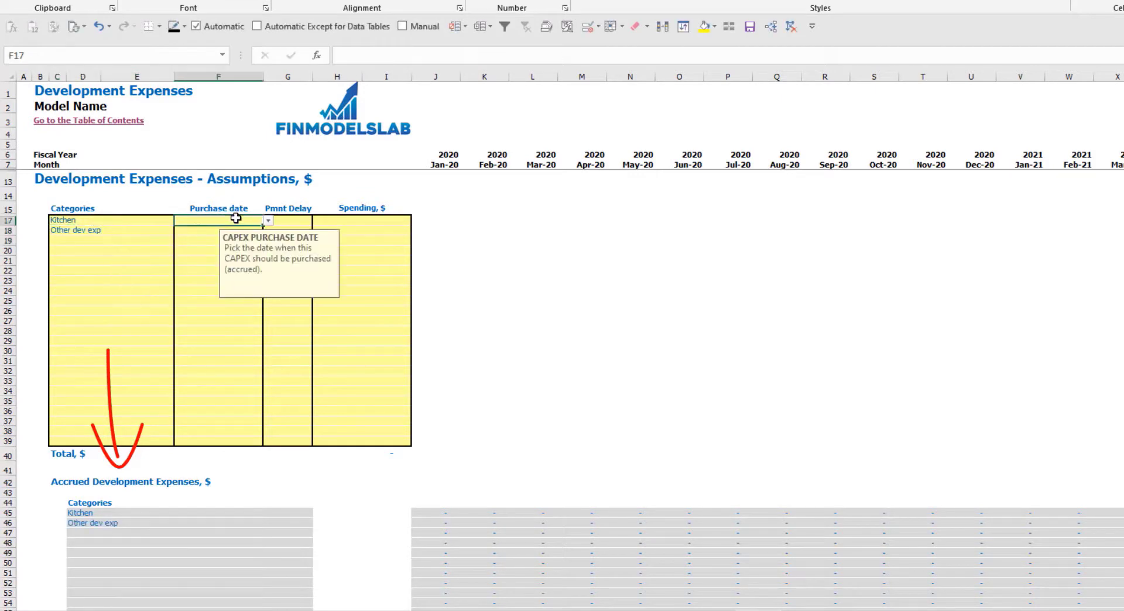
{"action": "left_click", "coordinate": [268, 221]}
{"action": "left_click", "coordinate": [223, 237]}
{"action": "left_click", "coordinate": [234, 231]}
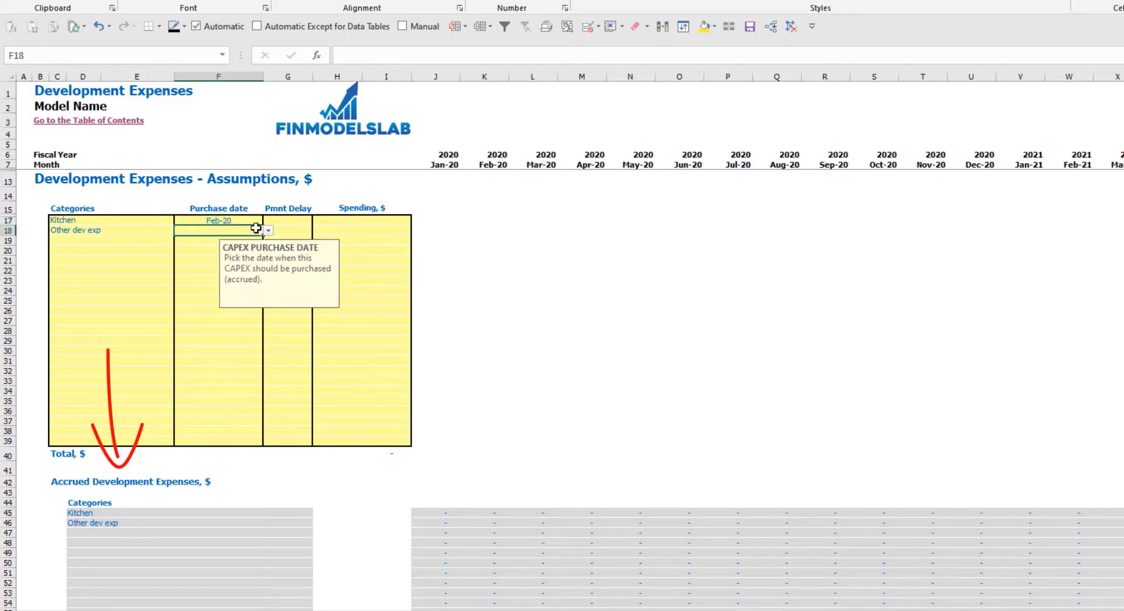
{"action": "left_click", "coordinate": [268, 231]}
{"action": "left_click", "coordinate": [222, 256]}
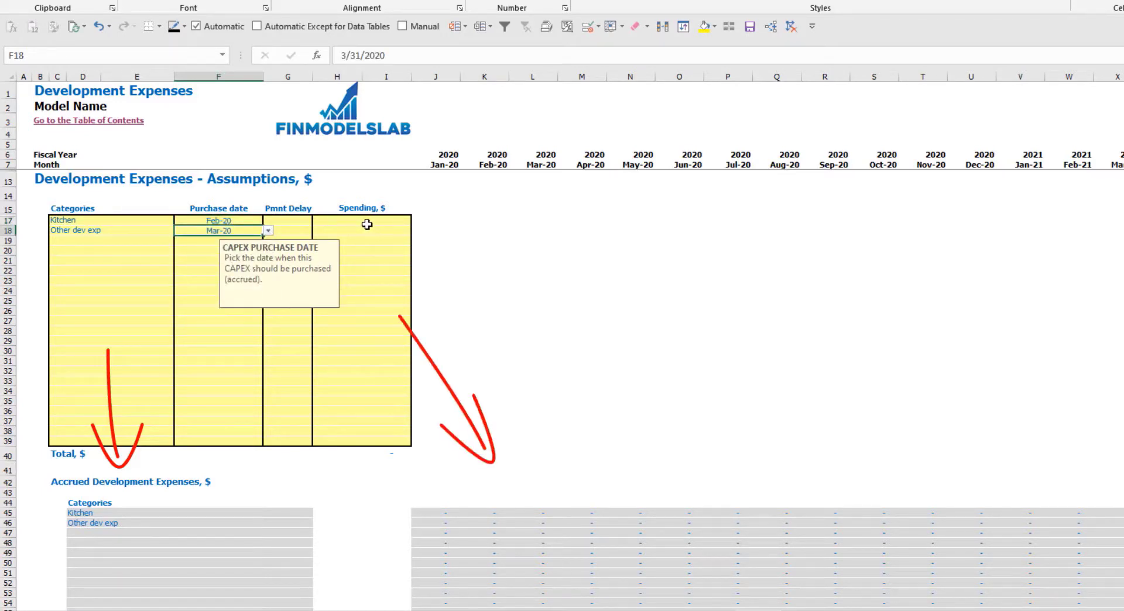
Step: Enter development spending of 50,000 for Kitchen and 10,000 for Other dev exp
{"action": "left_click", "coordinate": [367, 223]}
{"action": "type", "text": "50,00"}
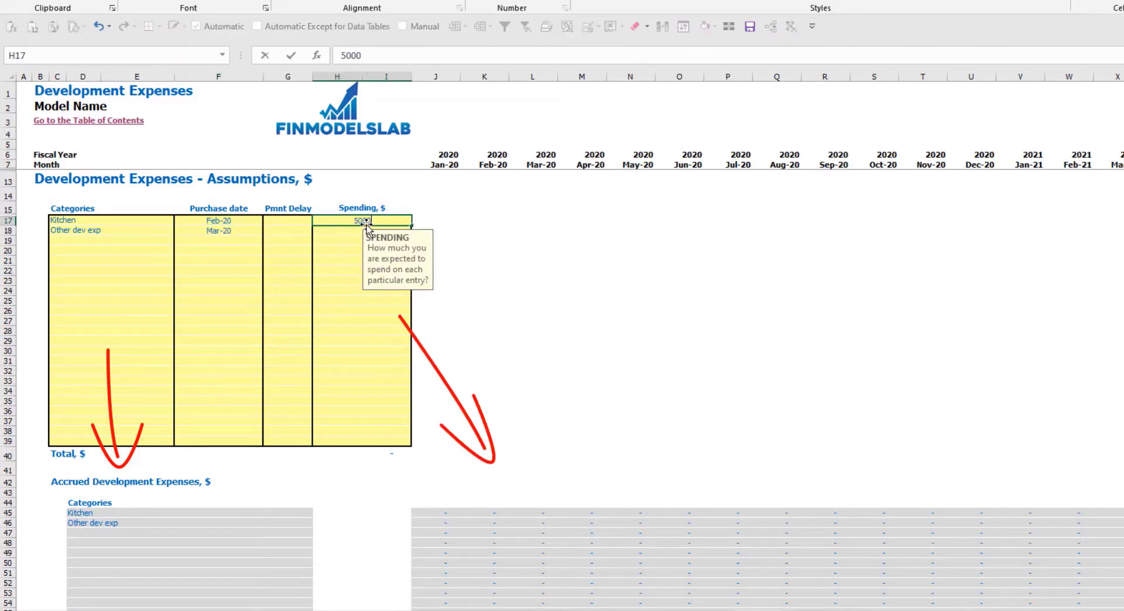
{"action": "type", "text": "0"}
{"action": "key", "text": "Return"}
{"action": "type", "text": "100"}
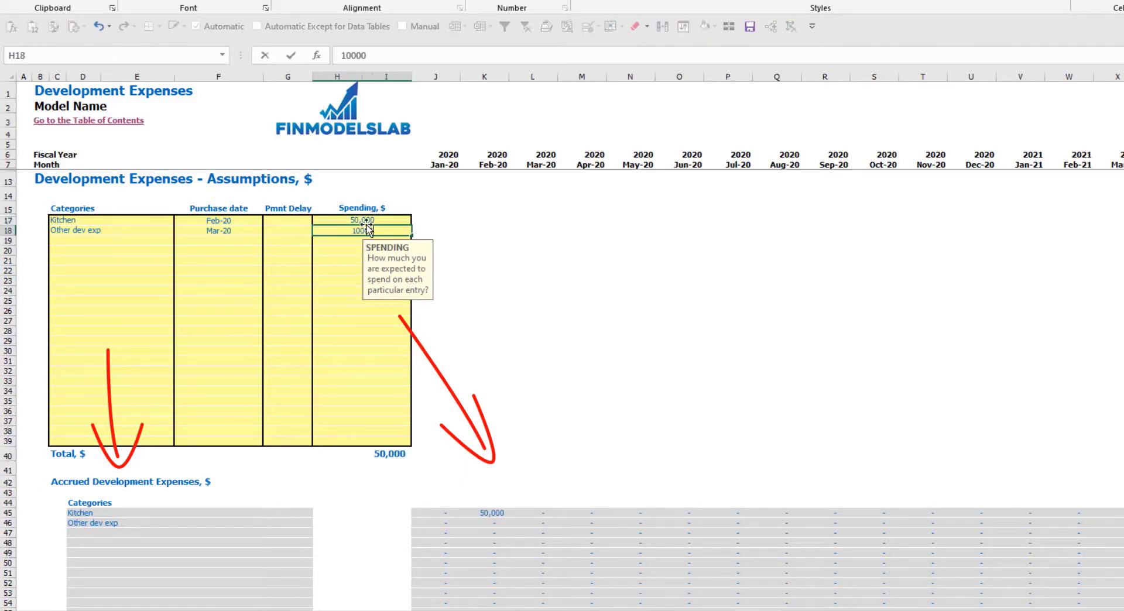
{"action": "key", "text": "Return"}
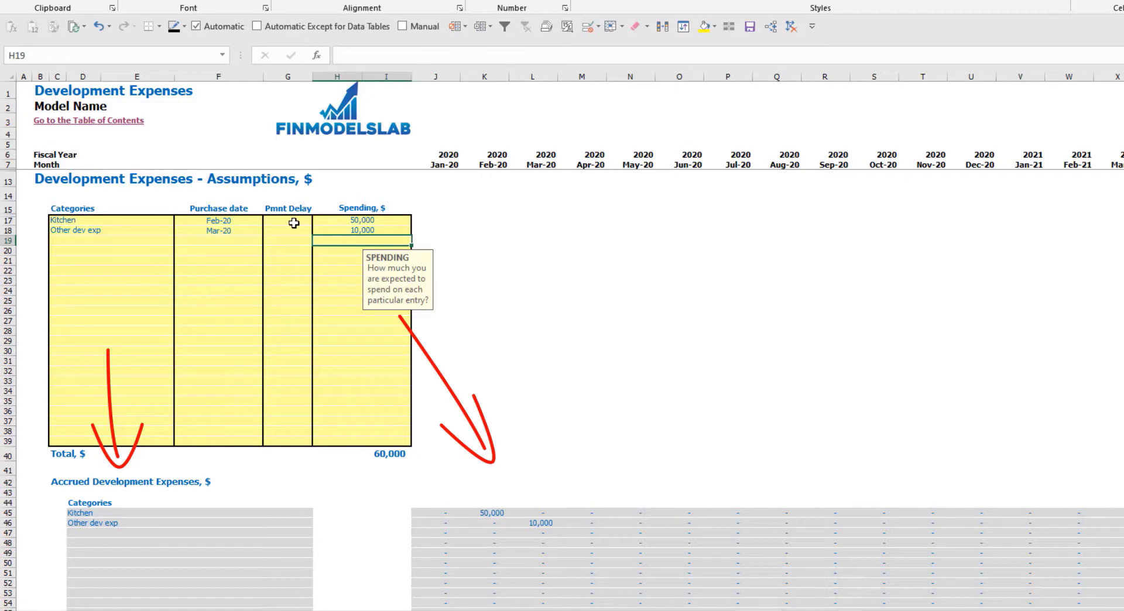
Step: Set Kitchen's payment delay to 2M and check its payment month in the Paid Development Expenses table
{"action": "left_click", "coordinate": [292, 223]}
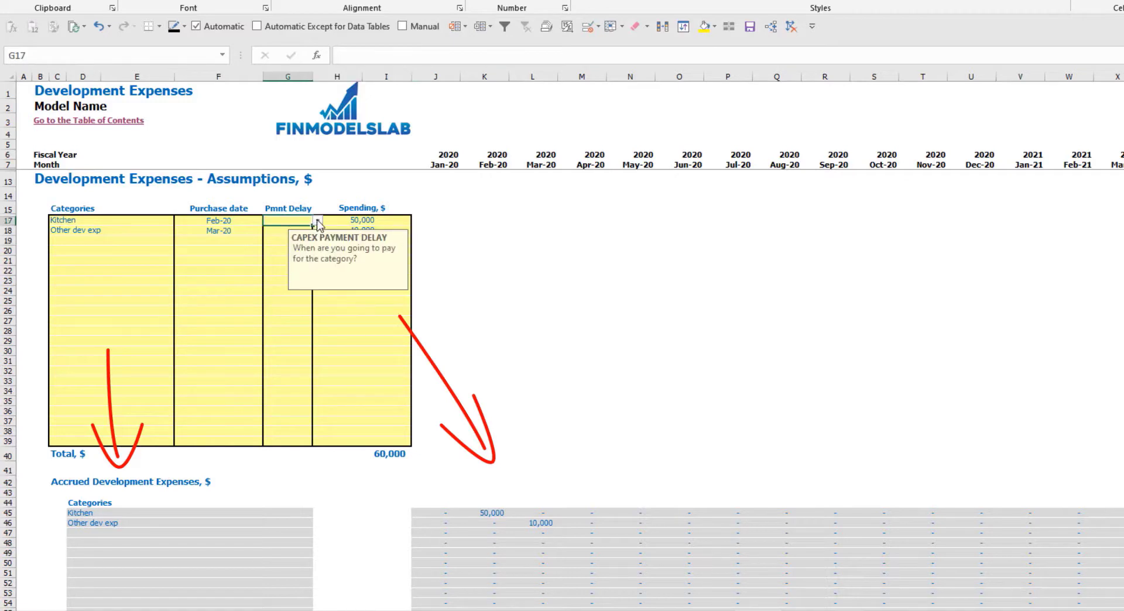
{"action": "left_click", "coordinate": [317, 220]}
{"action": "left_click", "coordinate": [281, 241]}
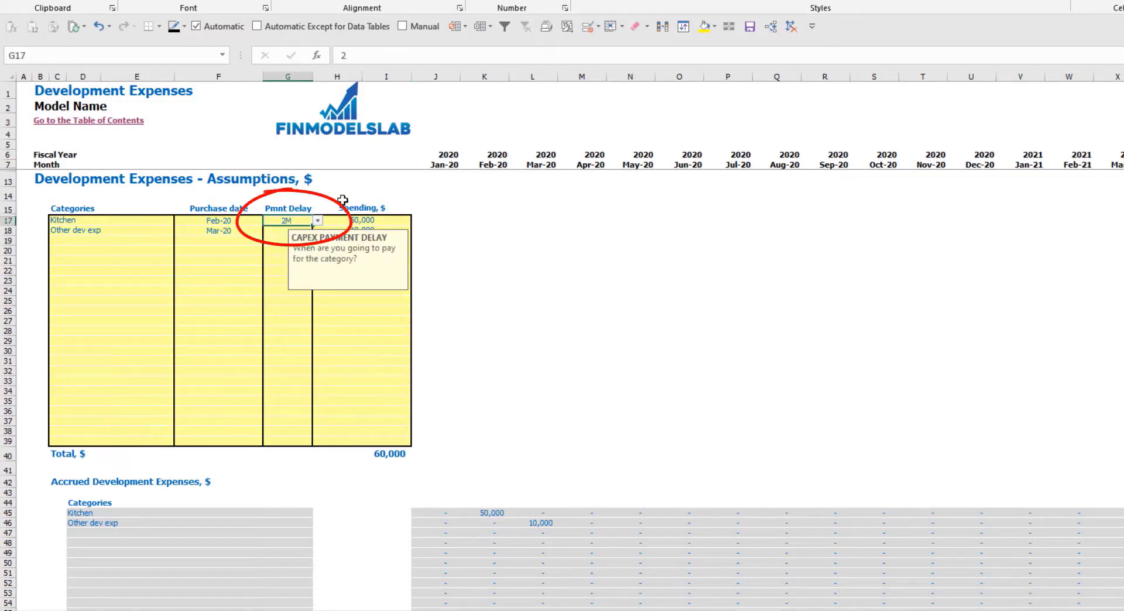
{"action": "scroll", "coordinate": [529, 464], "scroll_direction": "down", "scroll_amount": 10}
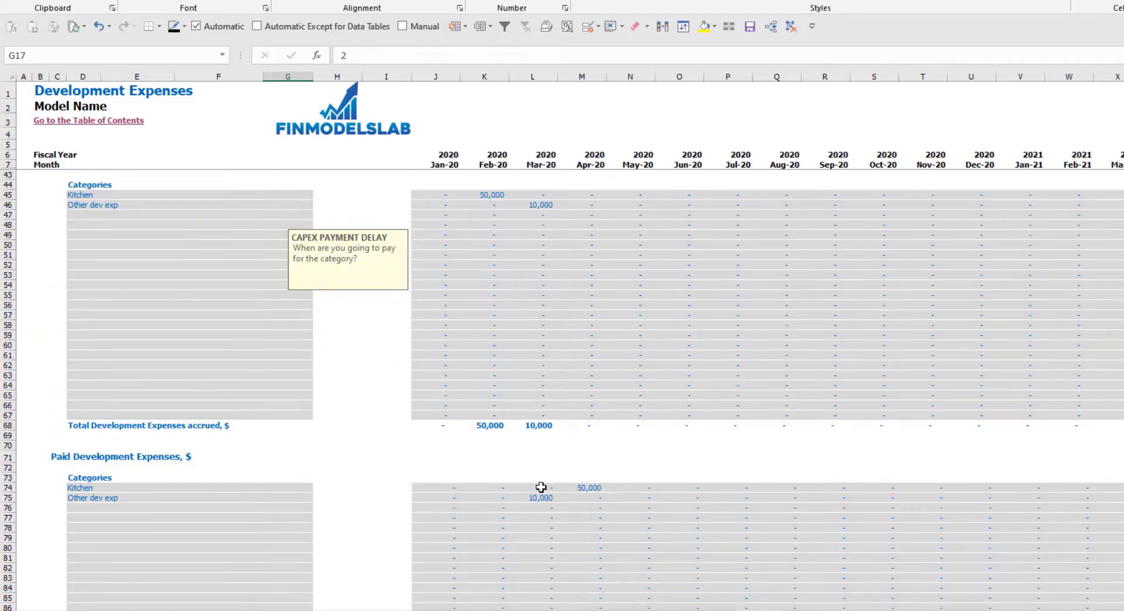
{"action": "left_click", "coordinate": [586, 487]}
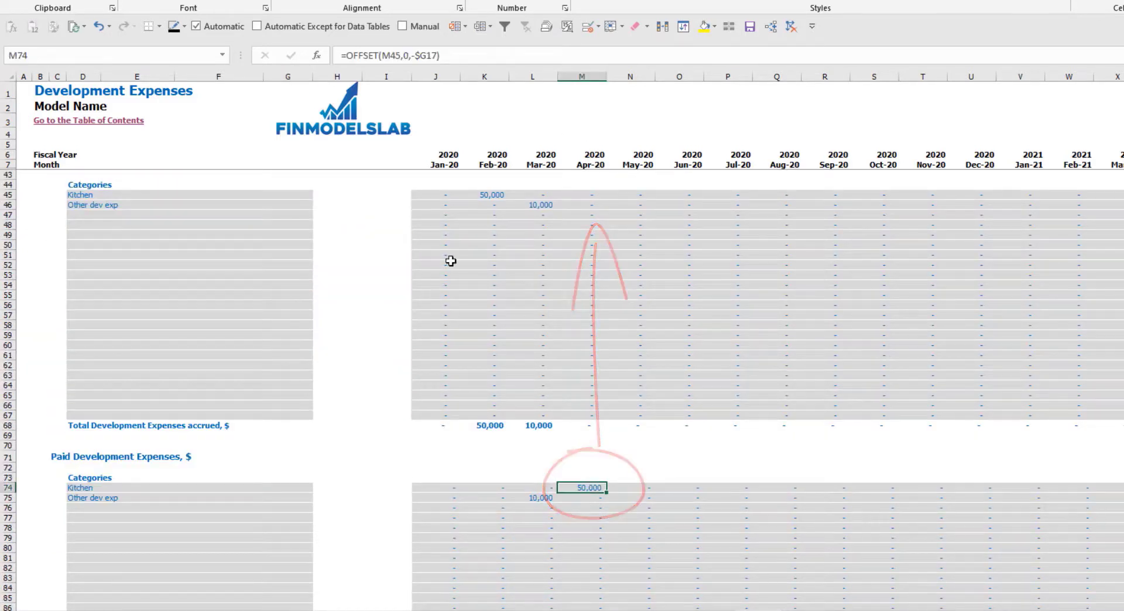
Step: Set the payment delay of Other dev exp to 3M and check when it is paid in the Paid Development Expenses table
{"action": "scroll", "coordinate": [287, 253], "scroll_direction": "up", "scroll_amount": 10}
{"action": "left_click", "coordinate": [287, 231]}
{"action": "left_click", "coordinate": [317, 231]}
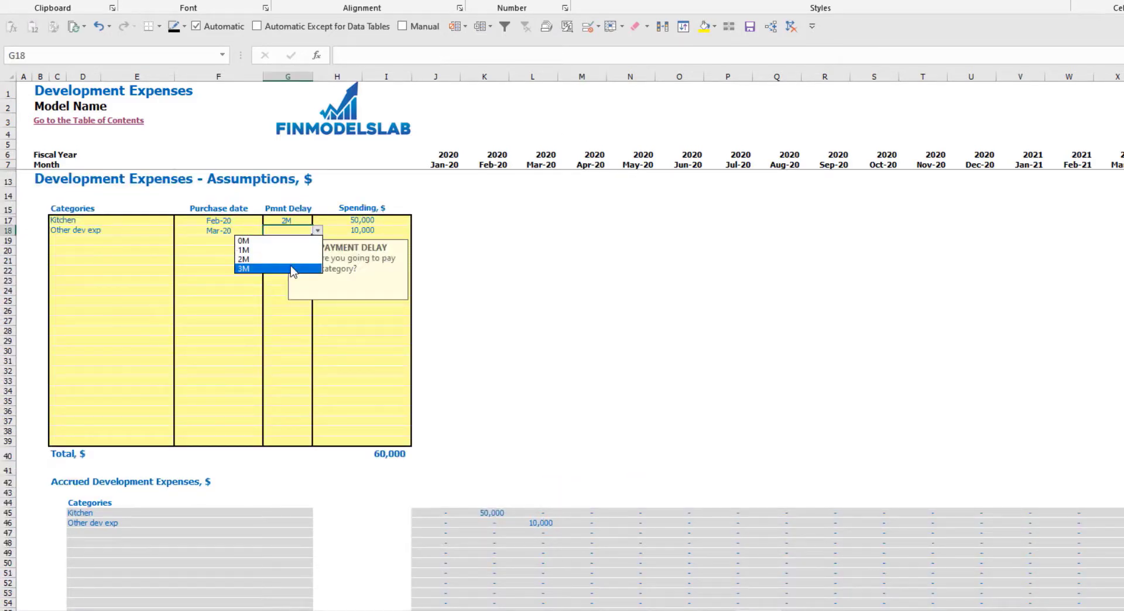
{"action": "left_click", "coordinate": [244, 269]}
{"action": "scroll", "coordinate": [570, 370], "scroll_direction": "down", "scroll_amount": 7}
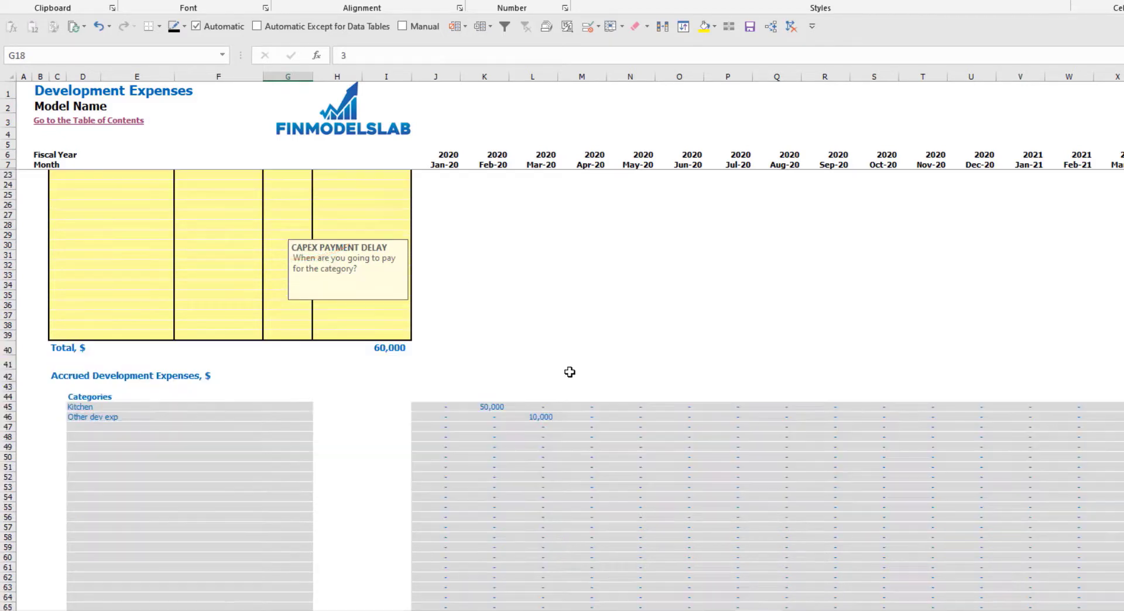
{"action": "scroll", "coordinate": [584, 426], "scroll_direction": "down", "scroll_amount": 3}
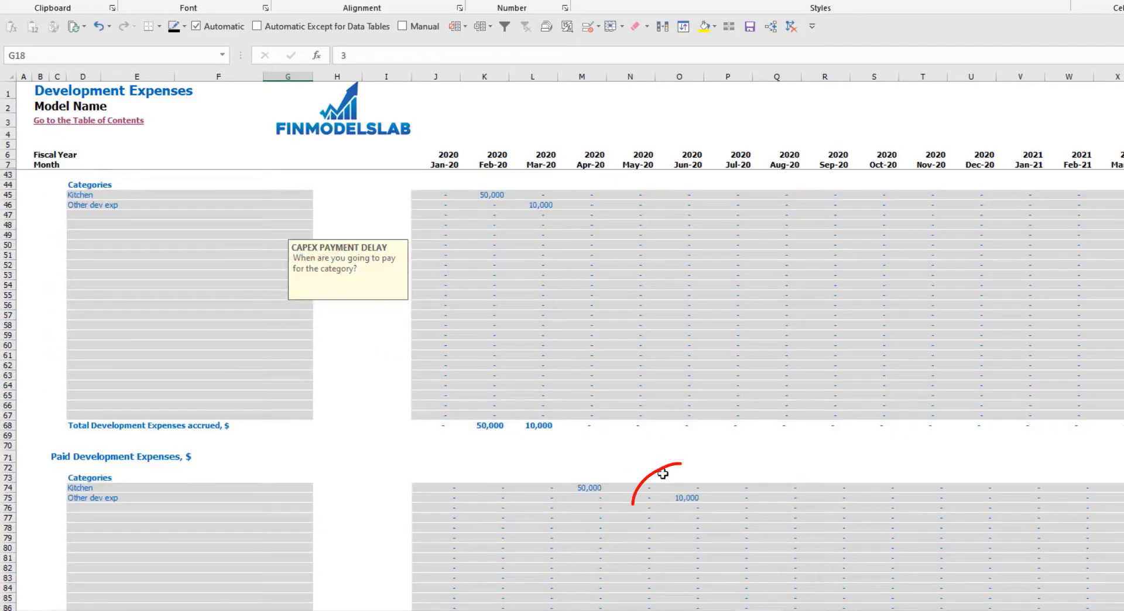
{"action": "left_click", "coordinate": [679, 507]}
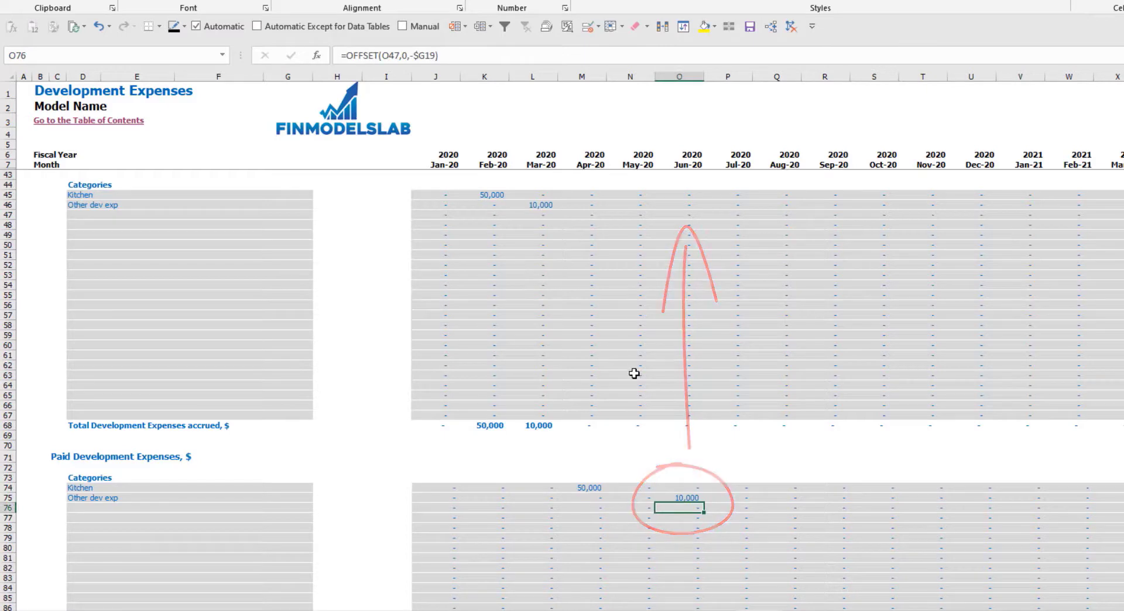
Step: Check the total development spending, and examine the Development CAPEX row of the assumptions on the Book Assets sheet
{"action": "scroll", "coordinate": [439, 346], "scroll_direction": "up", "scroll_amount": 10}
{"action": "left_click", "coordinate": [339, 453]}
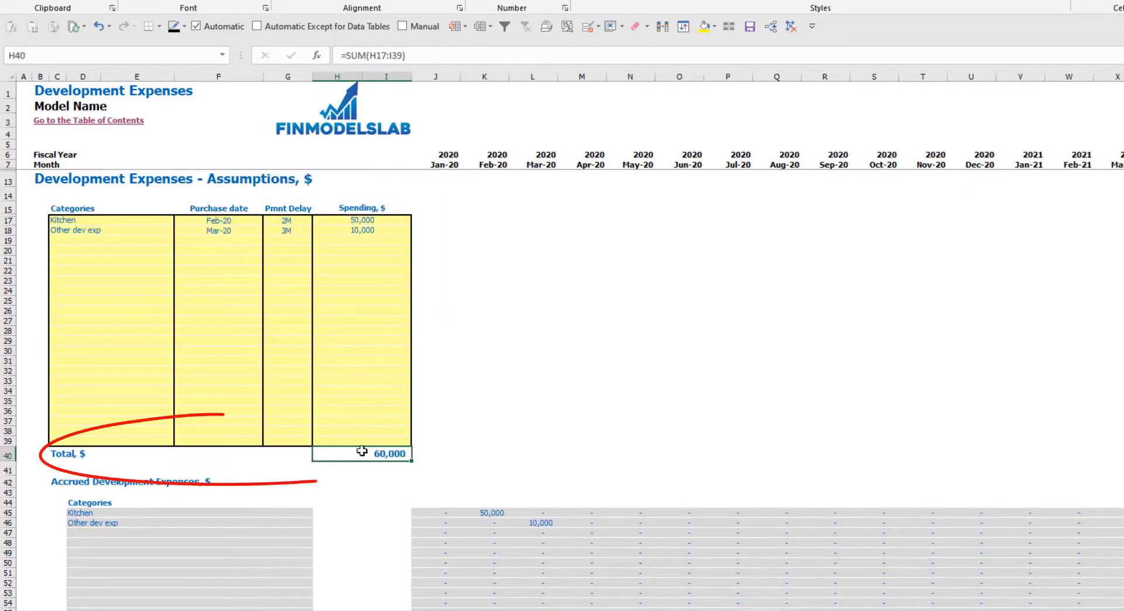
{"action": "key", "text": "ctrl+Page_Down"}
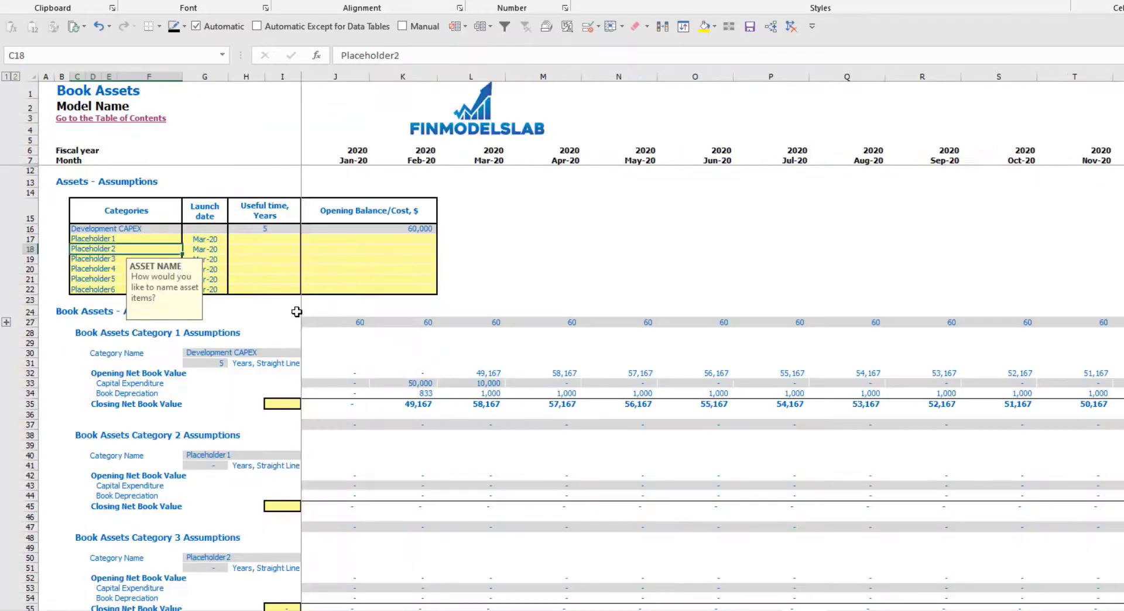
{"action": "left_click_drag", "start_coordinate": [153, 228], "coordinate": [385, 229]}
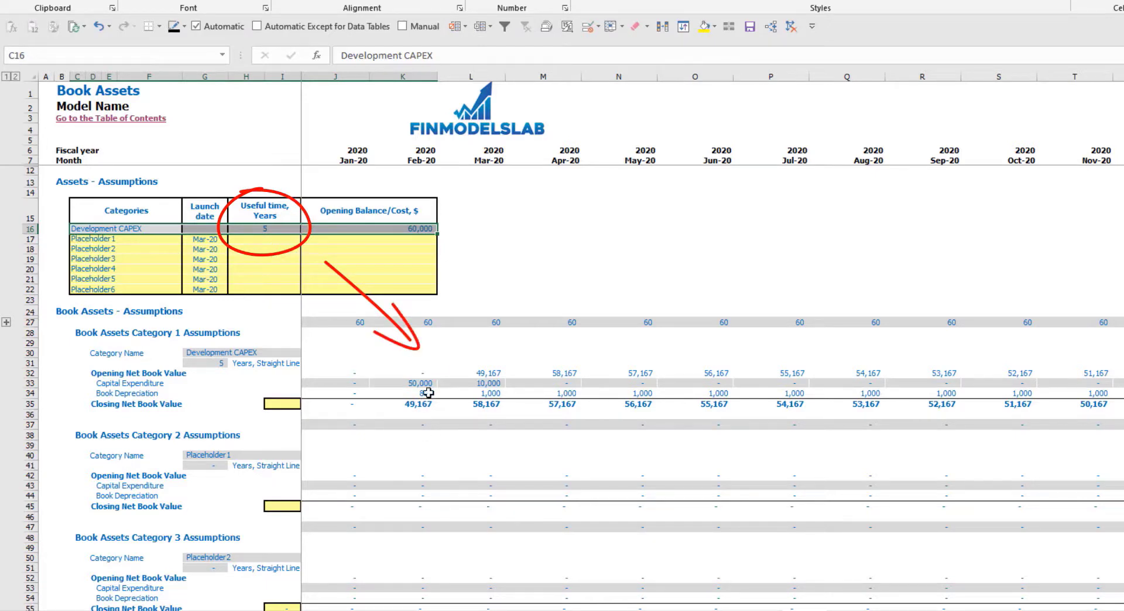
Step: Examine the Development CAPEX book depreciation and closing net book value from Feb-20 to Jun-20
{"action": "left_click_drag", "start_coordinate": [420, 396], "coordinate": [726, 392]}
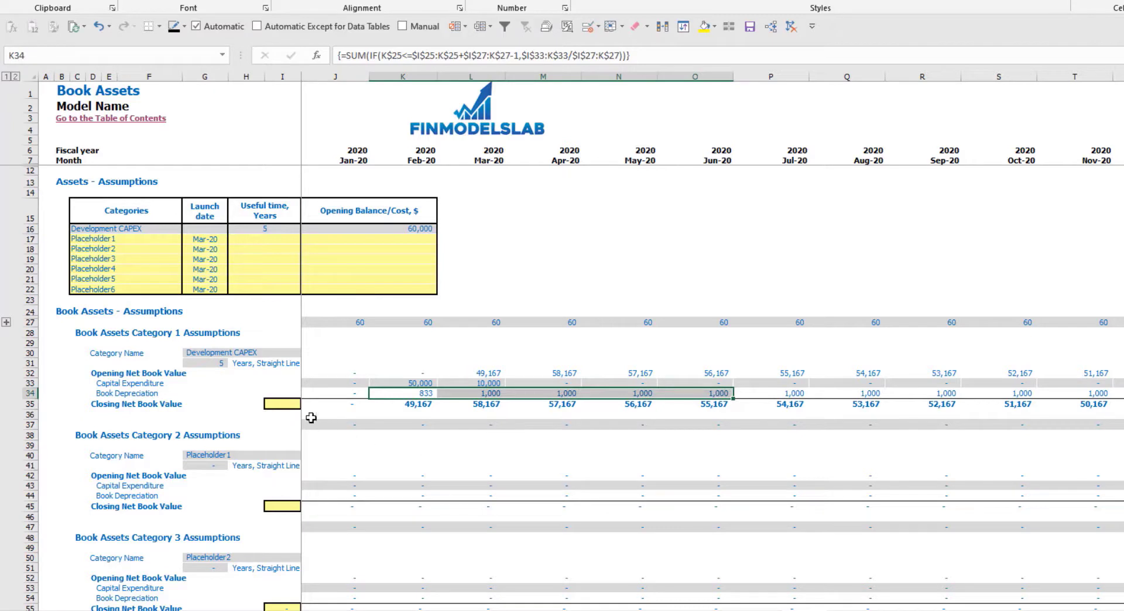
{"action": "left_click_drag", "start_coordinate": [408, 405], "coordinate": [710, 410]}
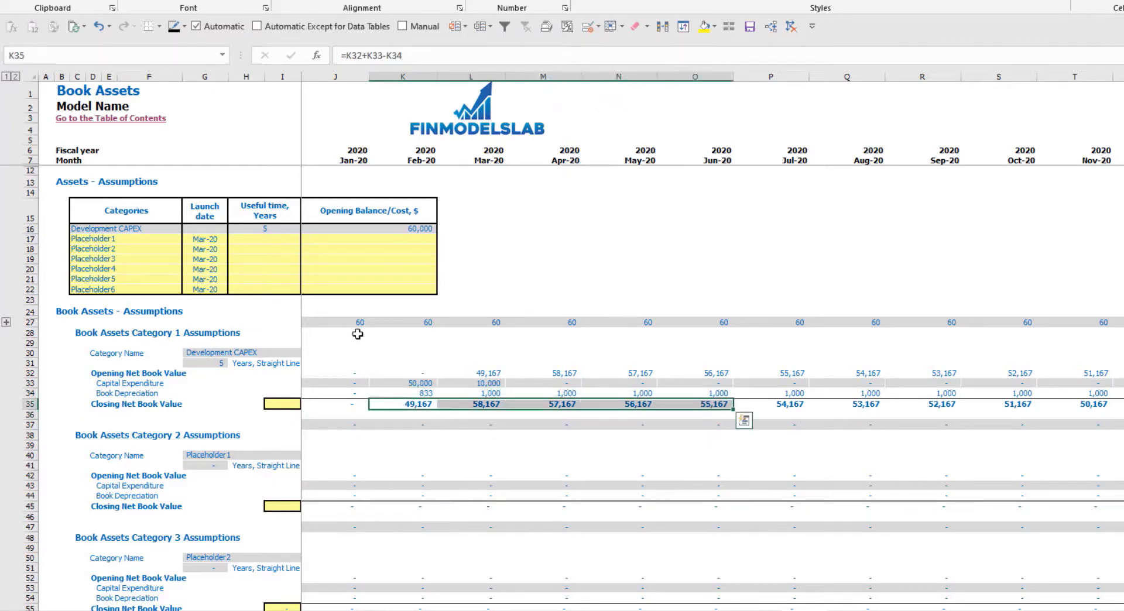
Step: Name the first placeholder asset category Other CAPEX and set its launch date to Jun-20
{"action": "left_click_drag", "start_coordinate": [130, 243], "coordinate": [132, 285]}
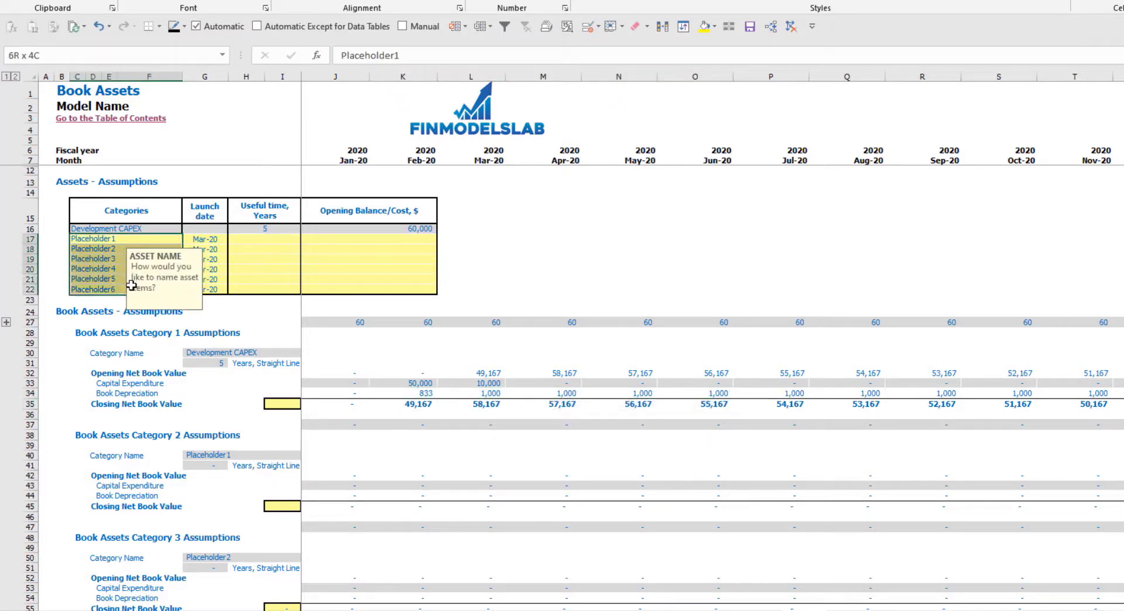
{"action": "left_click", "coordinate": [101, 238]}
{"action": "type", "text": "Other CAPEX"}
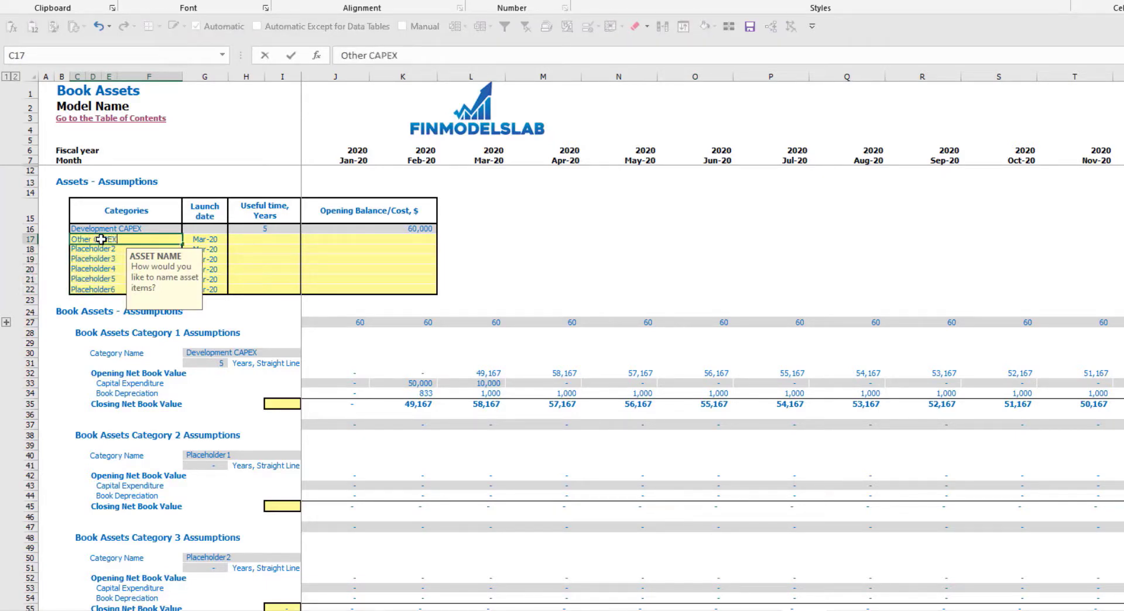
{"action": "left_click", "coordinate": [218, 244]}
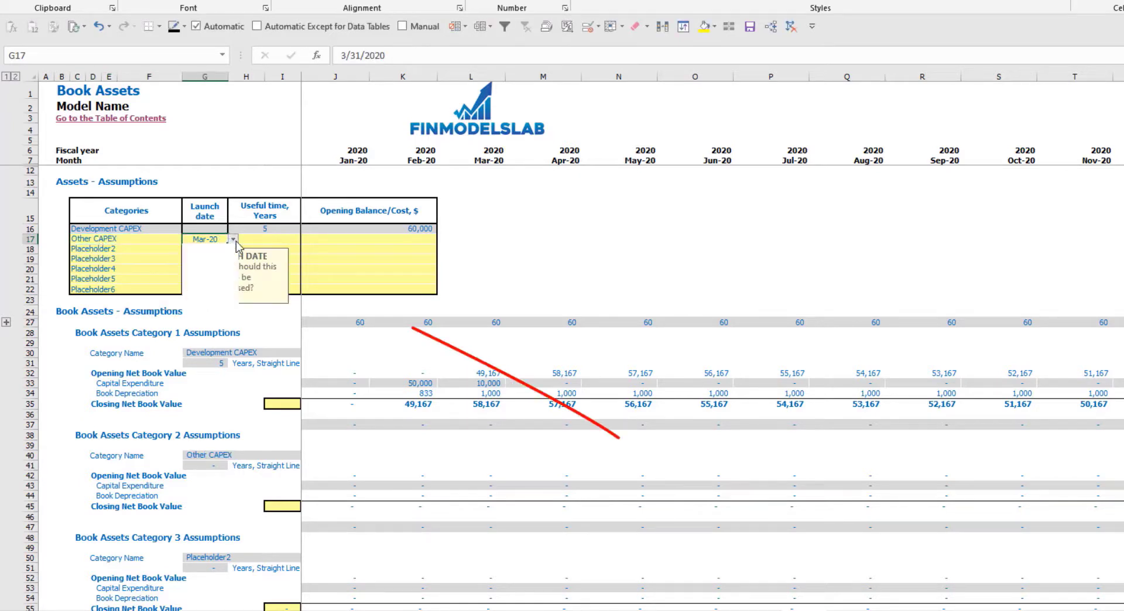
{"action": "left_click", "coordinate": [233, 239]}
{"action": "left_click", "coordinate": [205, 274]}
Step: Give Other CAPEX a useful time of 3 years and an opening balance/cost of 5,000
{"action": "left_click", "coordinate": [281, 240]}
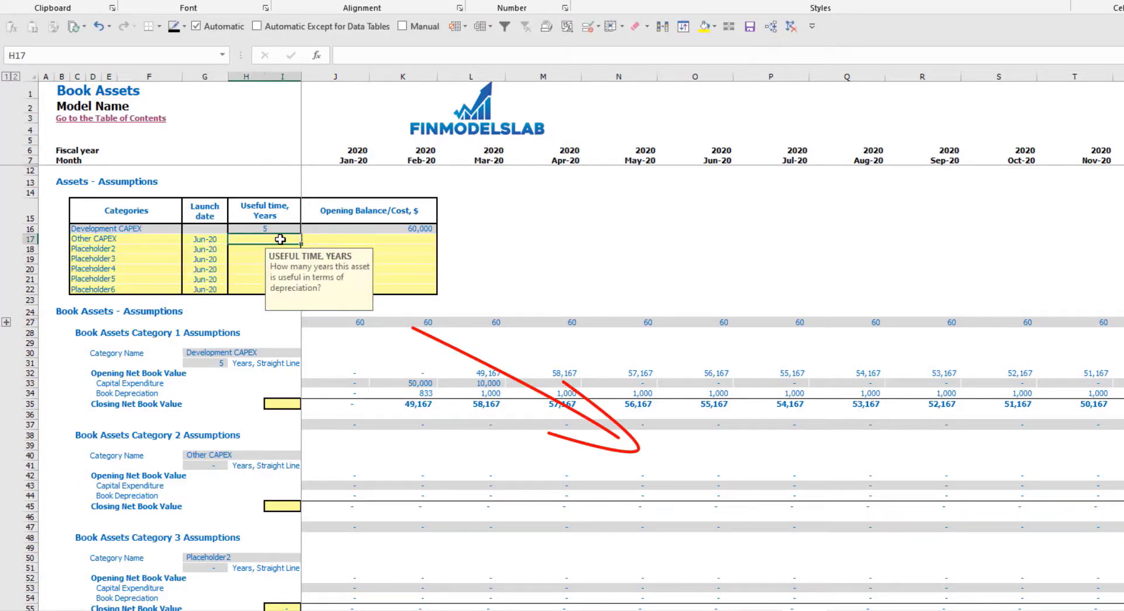
{"action": "key", "text": "Return"}
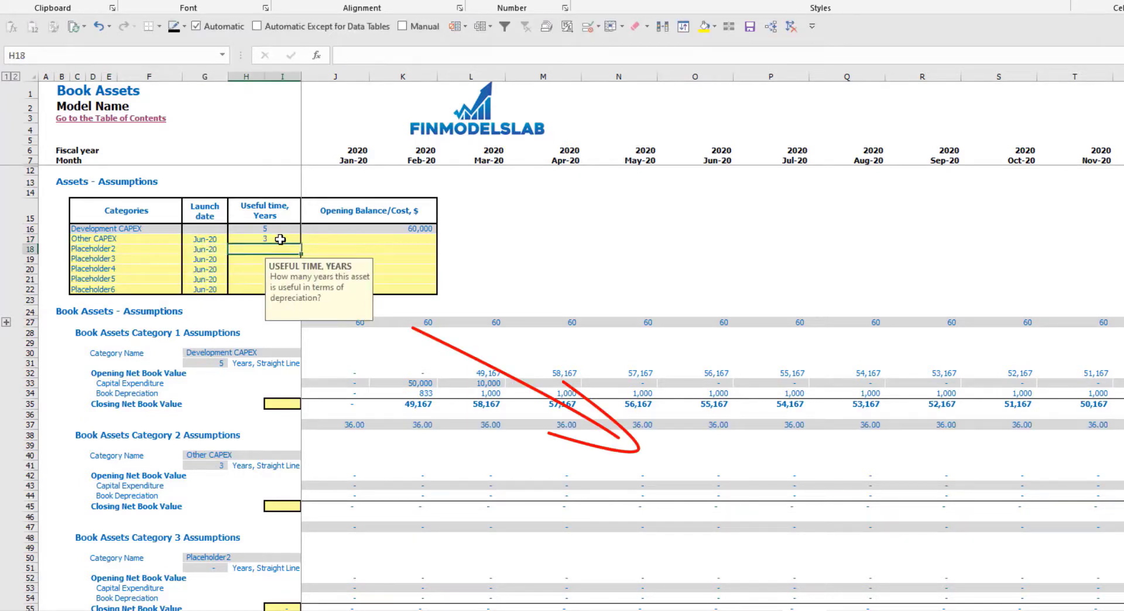
{"action": "left_click", "coordinate": [359, 237]}
{"action": "type", "text": "5,0"}
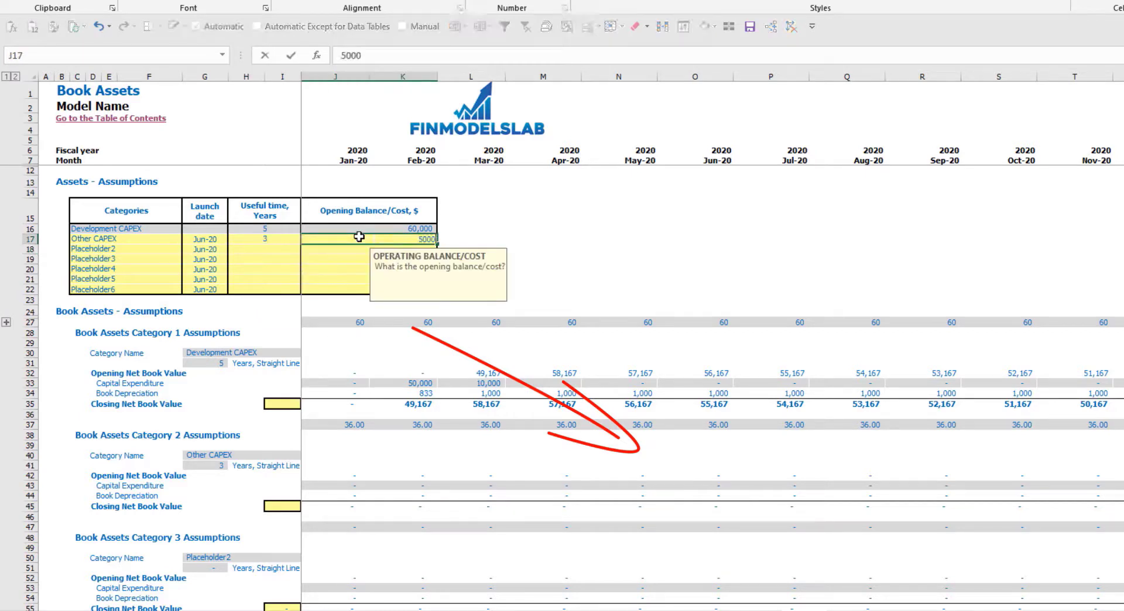
{"action": "type", "text": "00"}
{"action": "key", "text": "Return"}
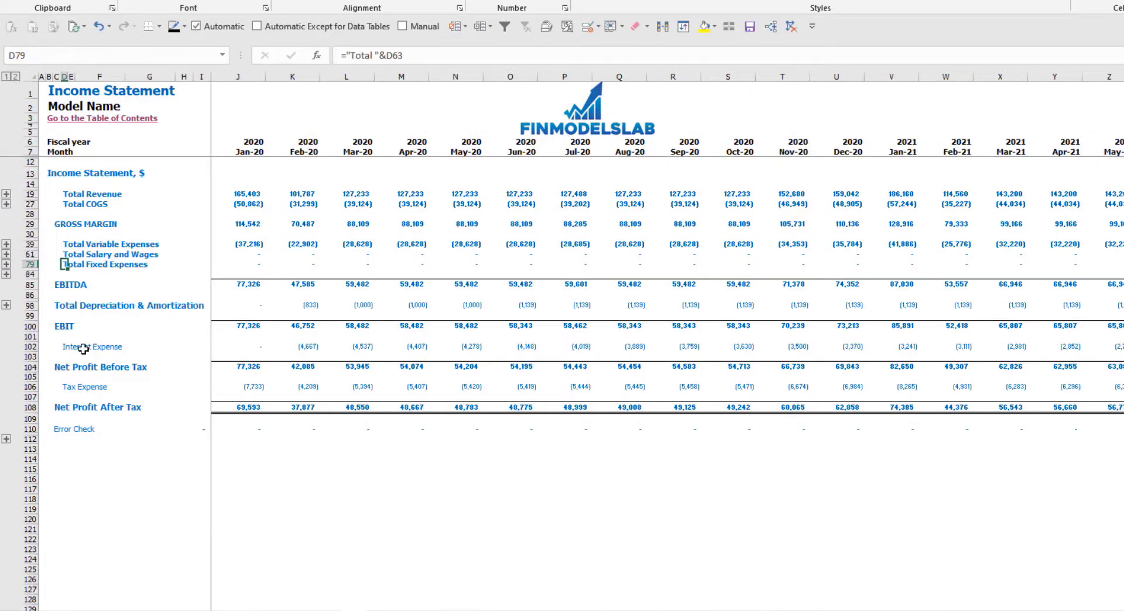
Step: Examine Total Depreciation & Amortization on the Income Statement and Fixed Assets Capital Expenditure on the Cash Flow Statement
{"action": "left_click", "coordinate": [26, 305]}
{"action": "left_click", "coordinate": [382, 610]}
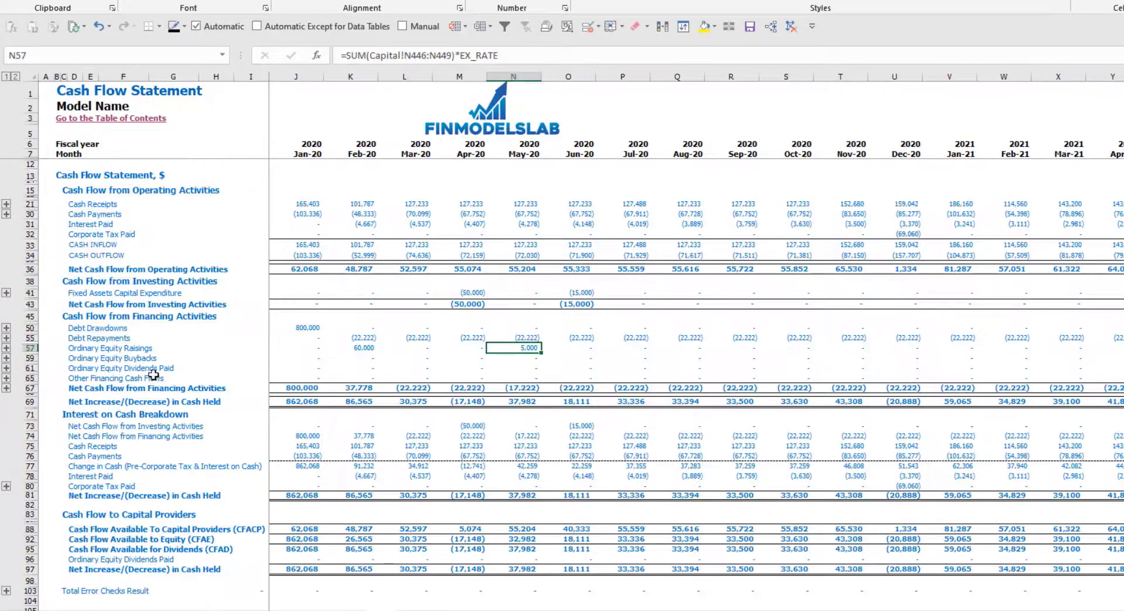
{"action": "left_click", "coordinate": [30, 293]}
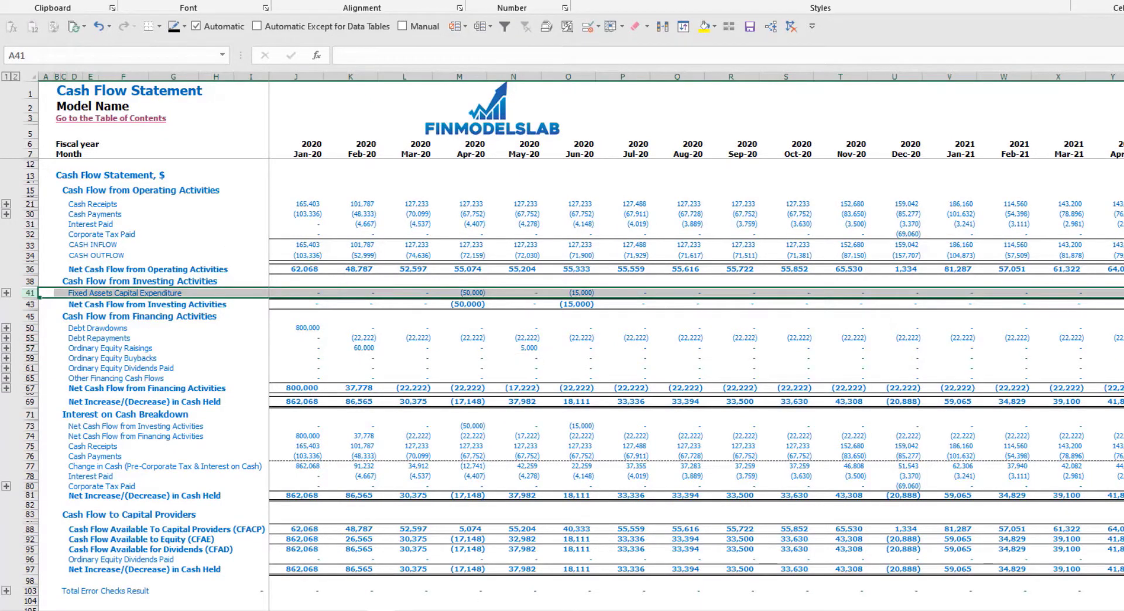
Step: Examine the Fixed Assets, Assets Closing Net Book Value, CAPEX Prepayment and CAPEX Payable rows on the Balance Sheet
{"action": "left_click", "coordinate": [473, 610]}
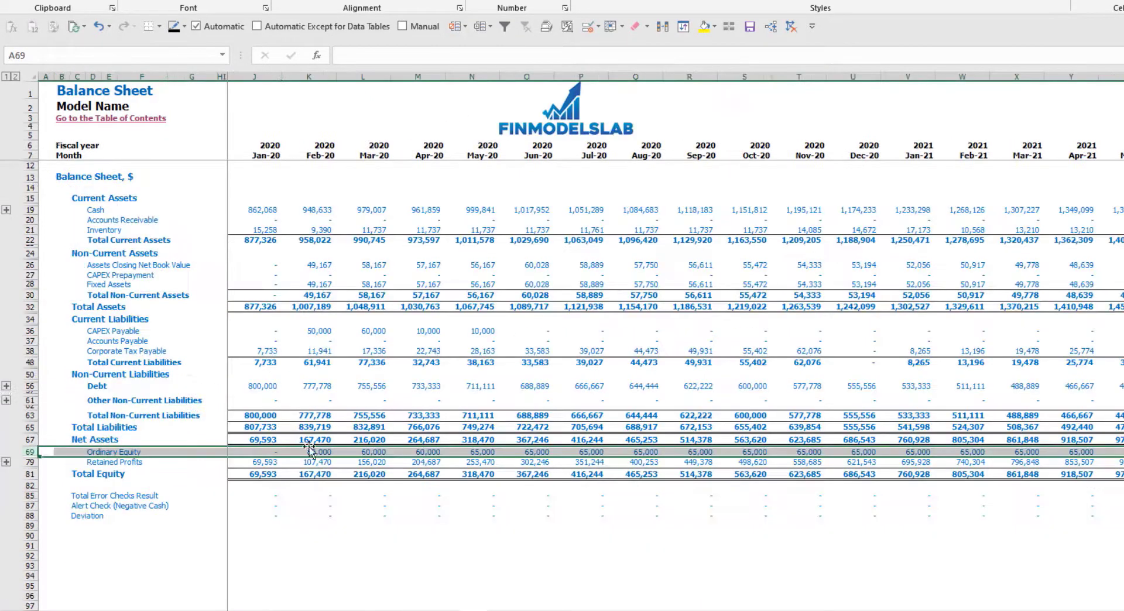
{"action": "left_click", "coordinate": [30, 284]}
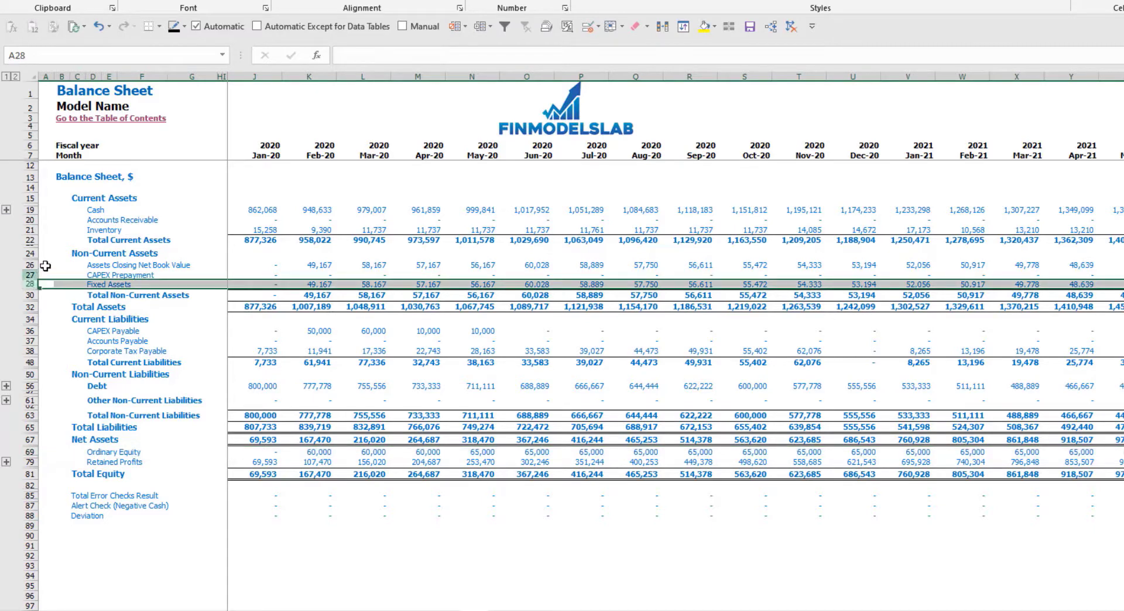
{"action": "left_click", "coordinate": [31, 264]}
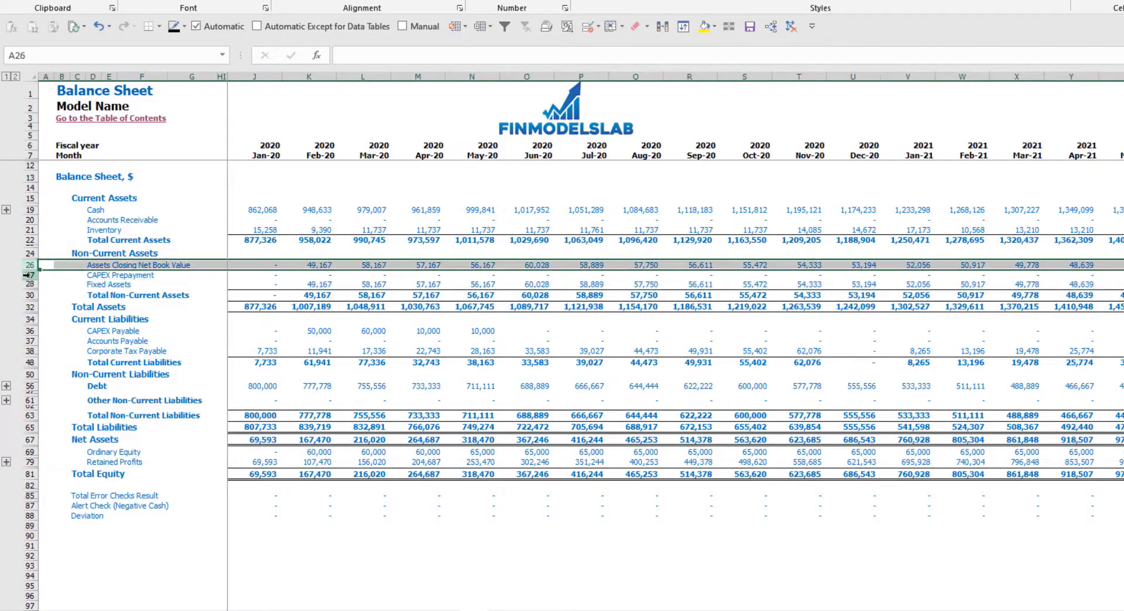
{"action": "left_click", "coordinate": [30, 275]}
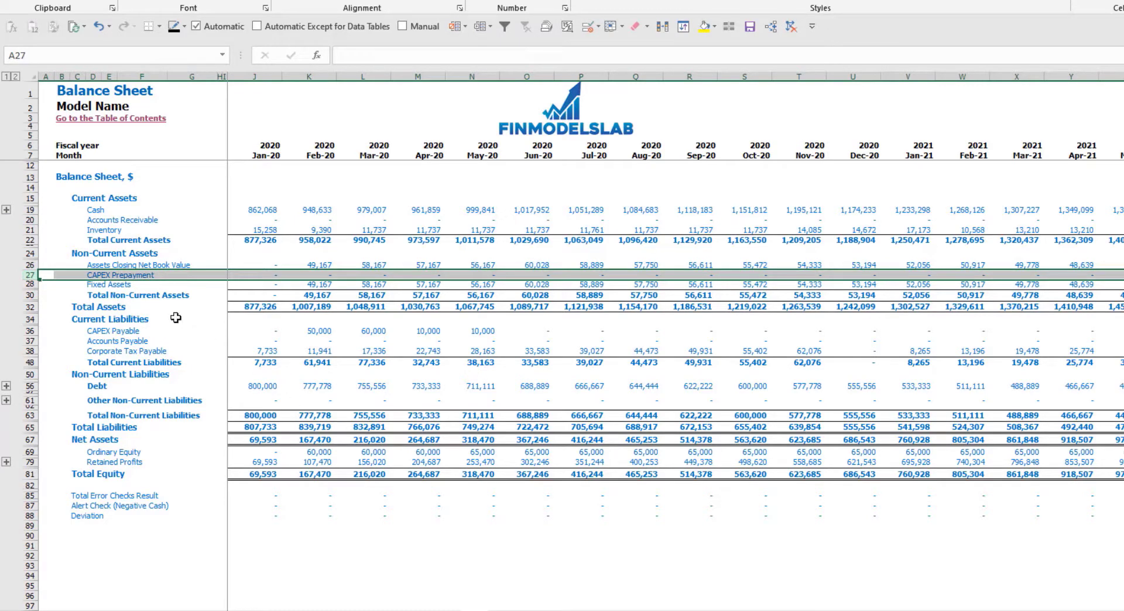
{"action": "left_click", "coordinate": [28, 332]}
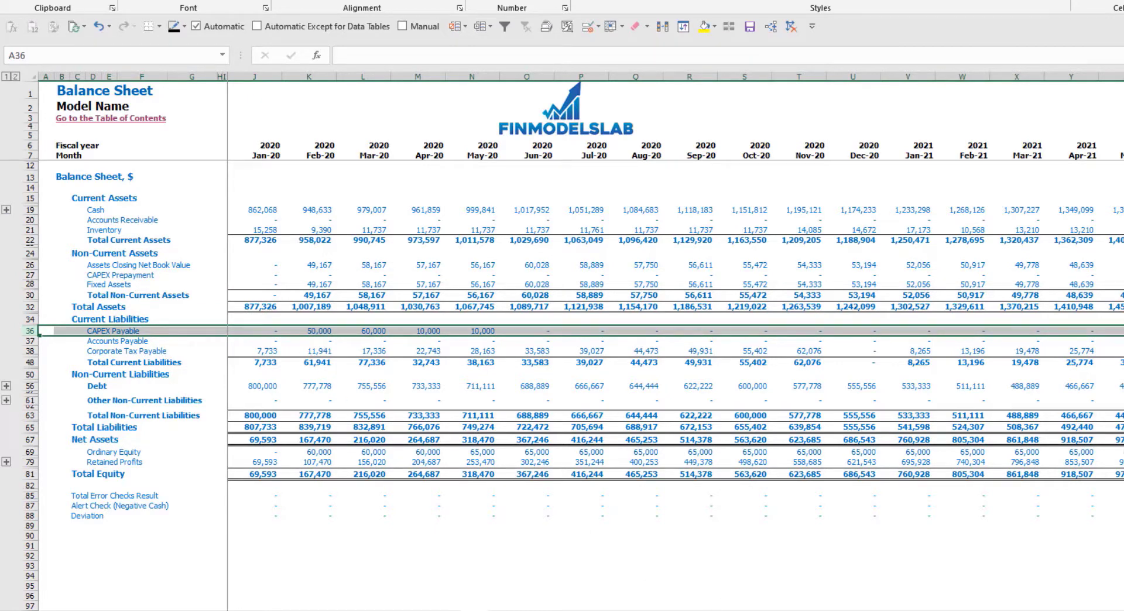
Step: Compare the payment delays of Kitchen and Other dev exp with the CAPEX Payable row on the Balance Sheet
{"action": "left_click", "coordinate": [456, 610]}
{"action": "left_click", "coordinate": [297, 218]}
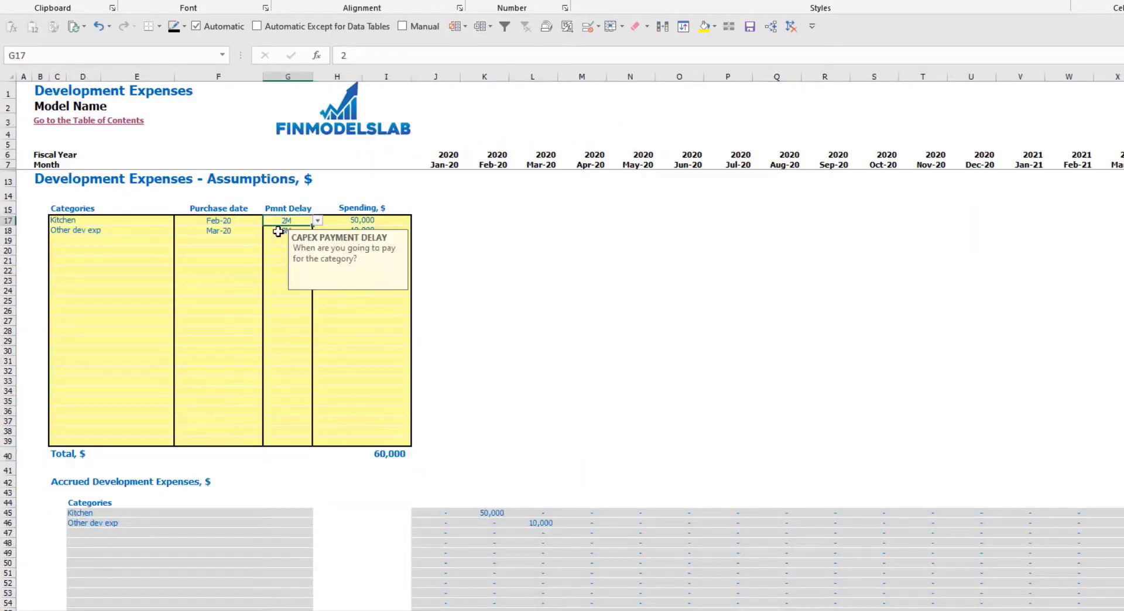
{"action": "key", "text": "Down"}
{"action": "left_click", "coordinate": [410, 610]}
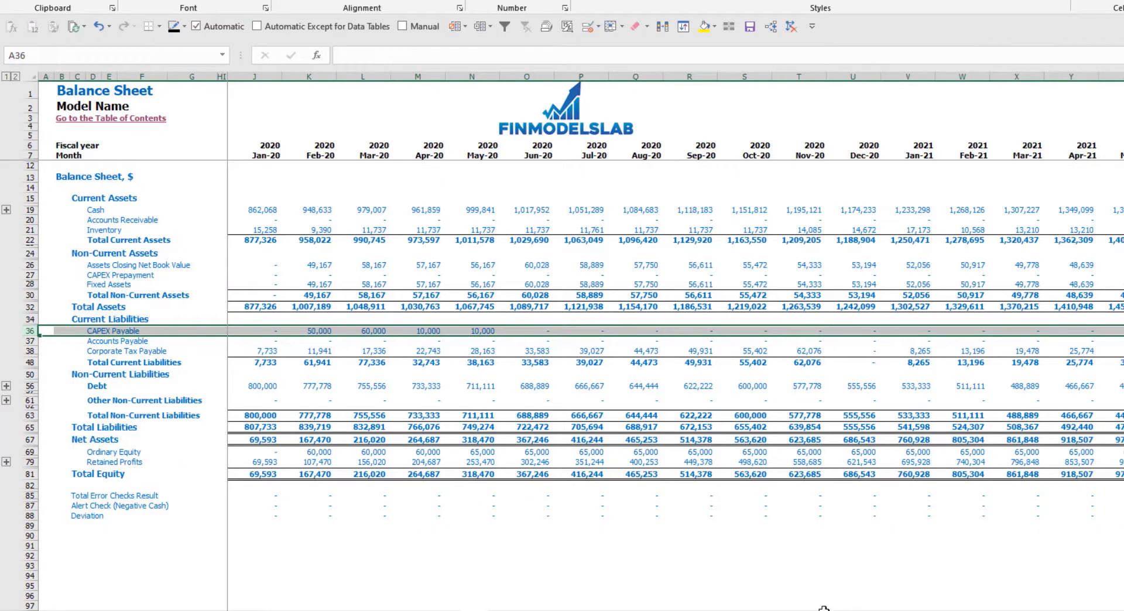
Step: Set the payment delays of both Kitchen and Other dev exp to 0M on the Development Expenses sheet
{"action": "left_click", "coordinate": [456, 610]}
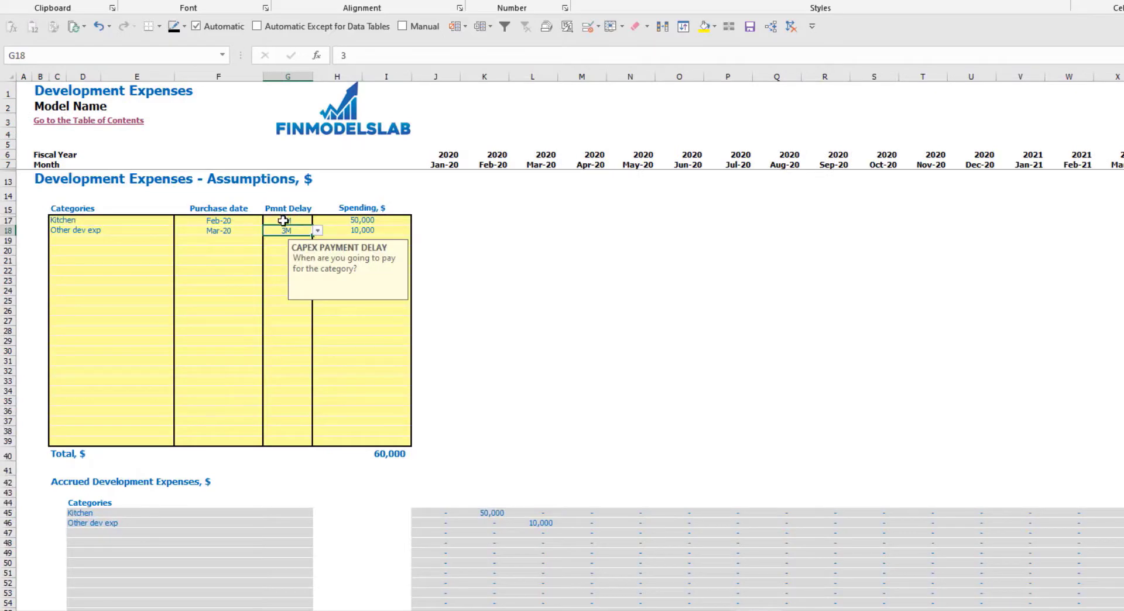
{"action": "left_click", "coordinate": [283, 220]}
{"action": "left_click", "coordinate": [317, 220]}
{"action": "left_click", "coordinate": [289, 230]}
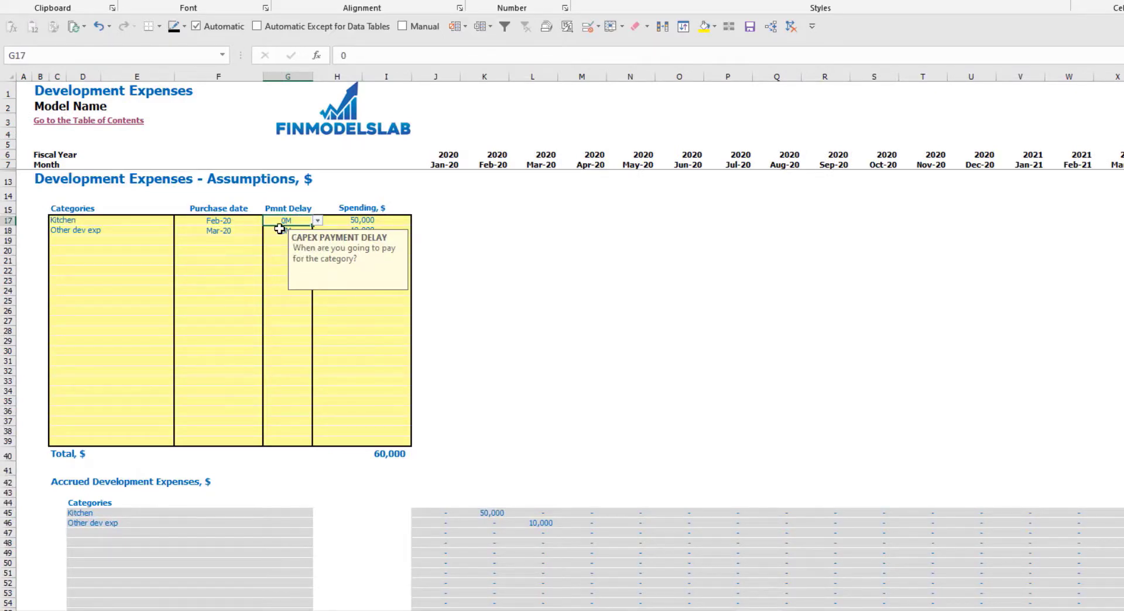
{"action": "left_click", "coordinate": [282, 231]}
{"action": "left_click", "coordinate": [317, 231]}
{"action": "left_click", "coordinate": [310, 240]}
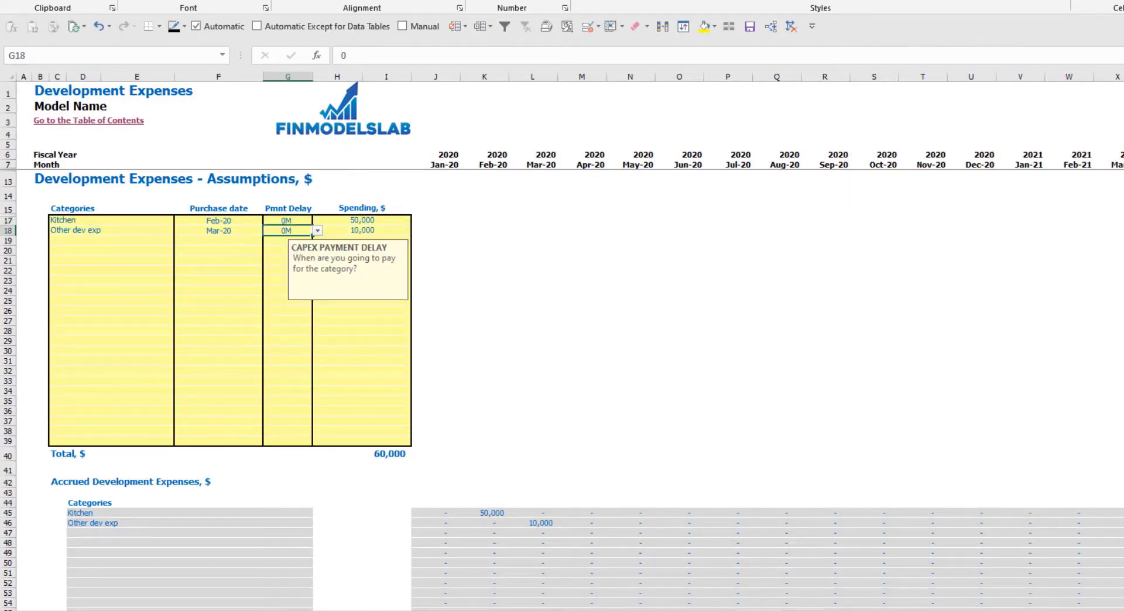
Step: Check CAPEX Payable on the Balance Sheet without payment delays, and examine Assets Closing Net Book Value and Fixed Assets from Feb-20
{"action": "left_click", "coordinate": [474, 610]}
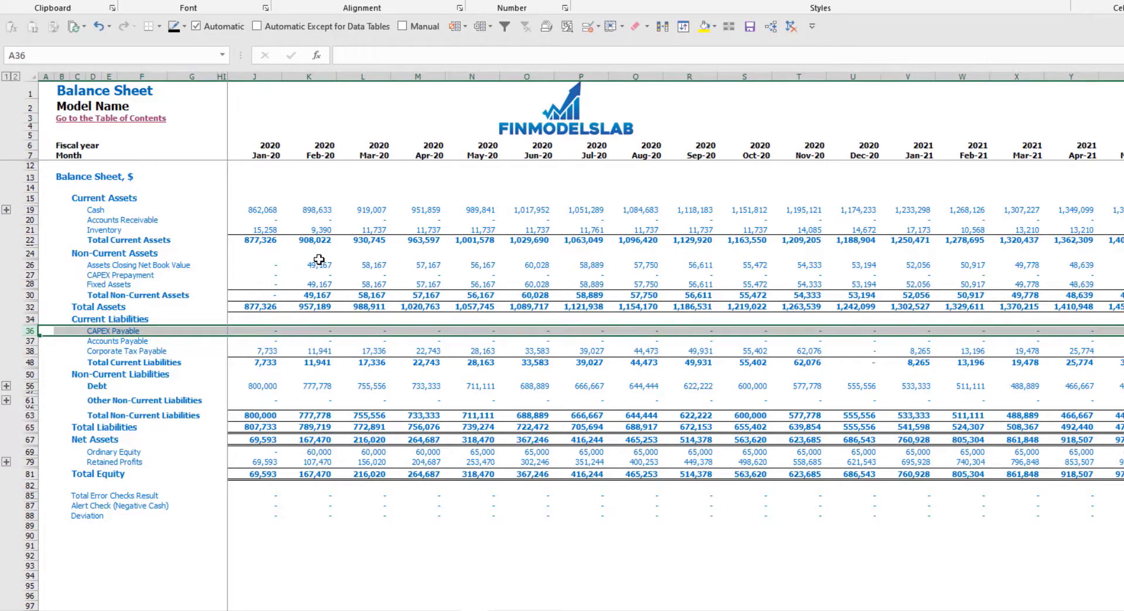
{"action": "left_click_drag", "start_coordinate": [319, 260], "coordinate": [549, 278]}
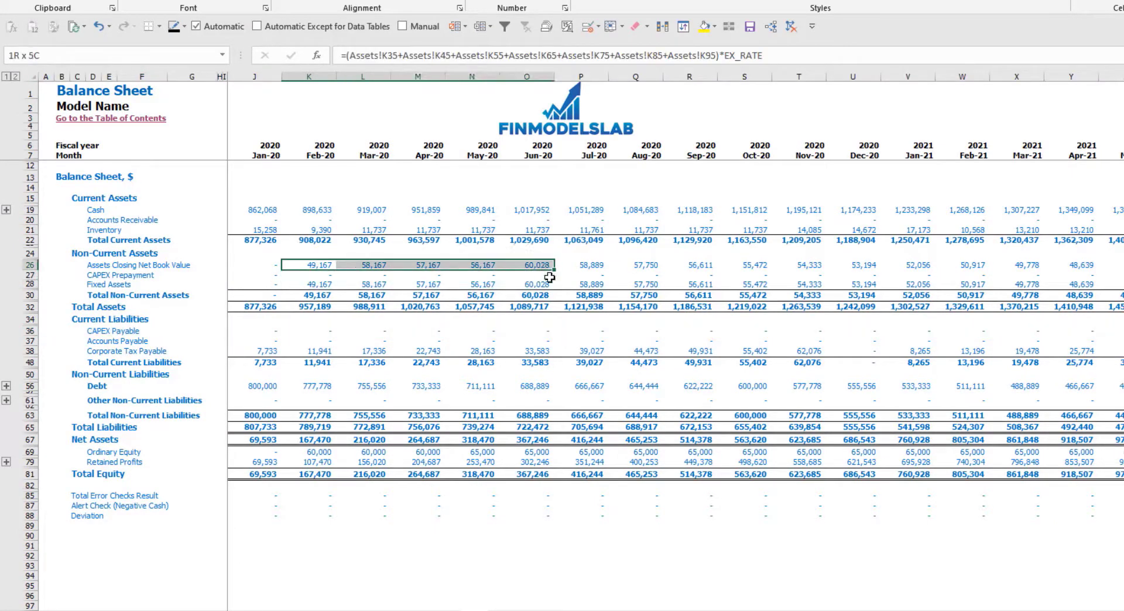
{"action": "left_click_drag", "start_coordinate": [317, 284], "coordinate": [587, 283]}
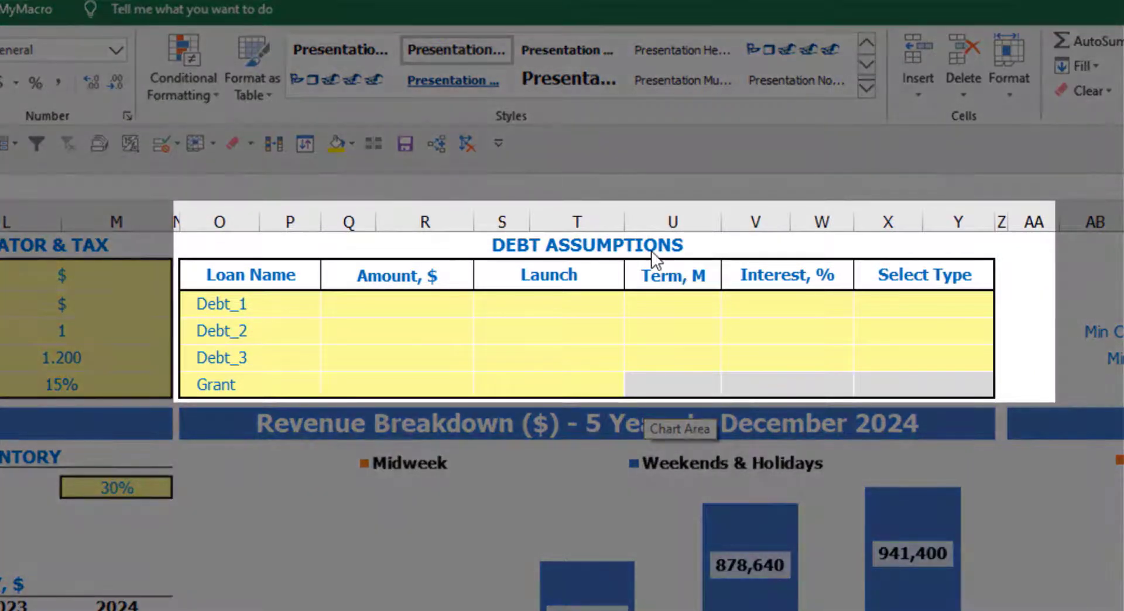
Step: In the Debt Assumptions table, try Annuity as Debt_1's repayment type, and set it to Usual
{"action": "left_click", "coordinate": [652, 245]}
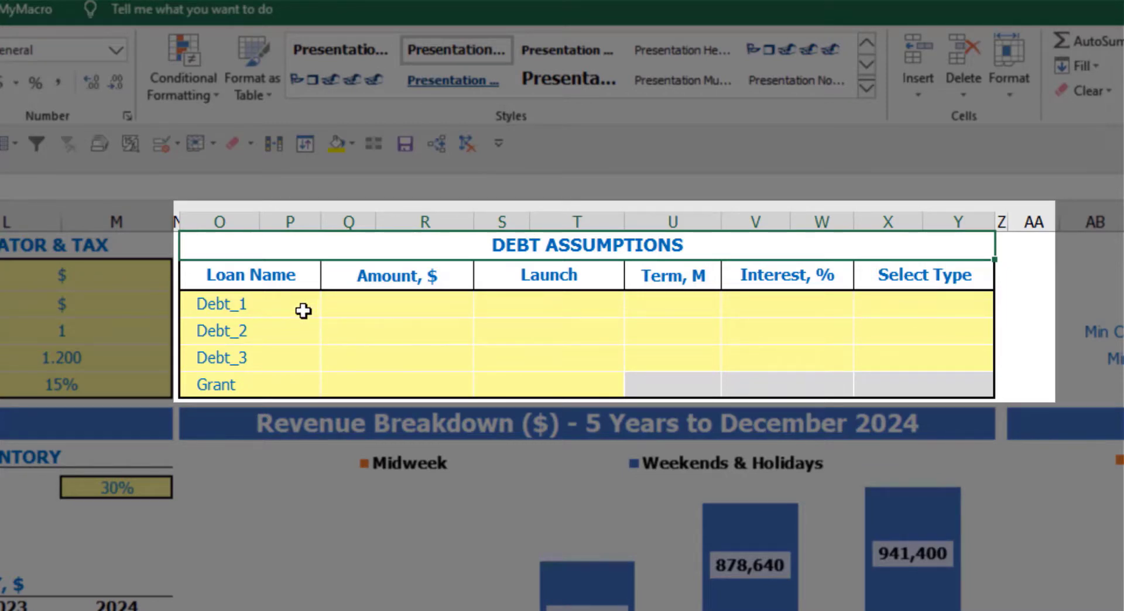
{"action": "left_click", "coordinate": [985, 299]}
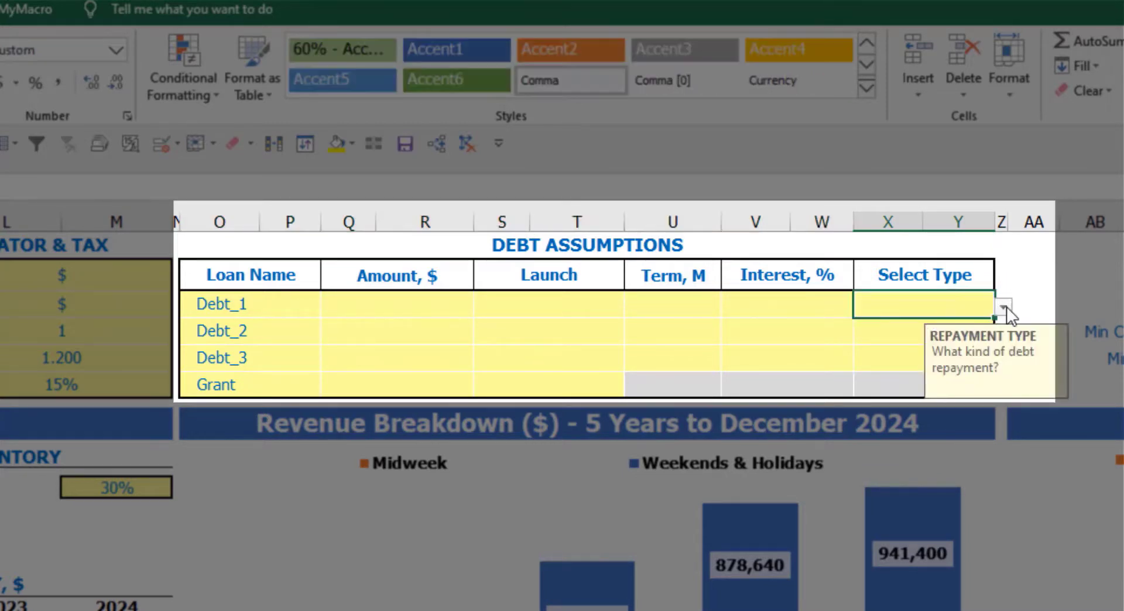
{"action": "left_click", "coordinate": [1003, 307]}
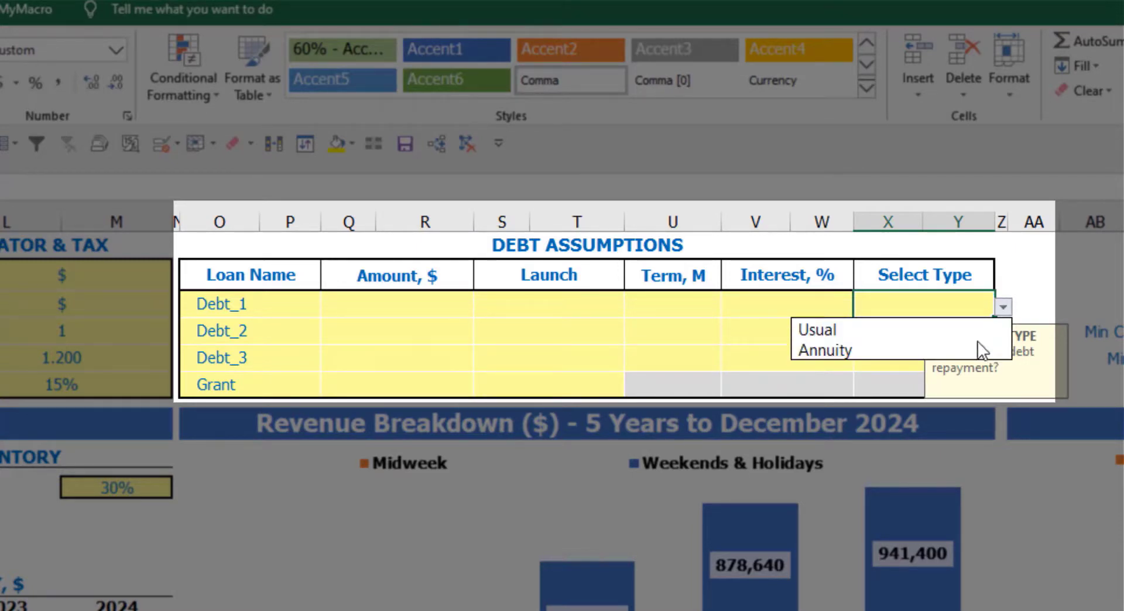
{"action": "left_click", "coordinate": [978, 347]}
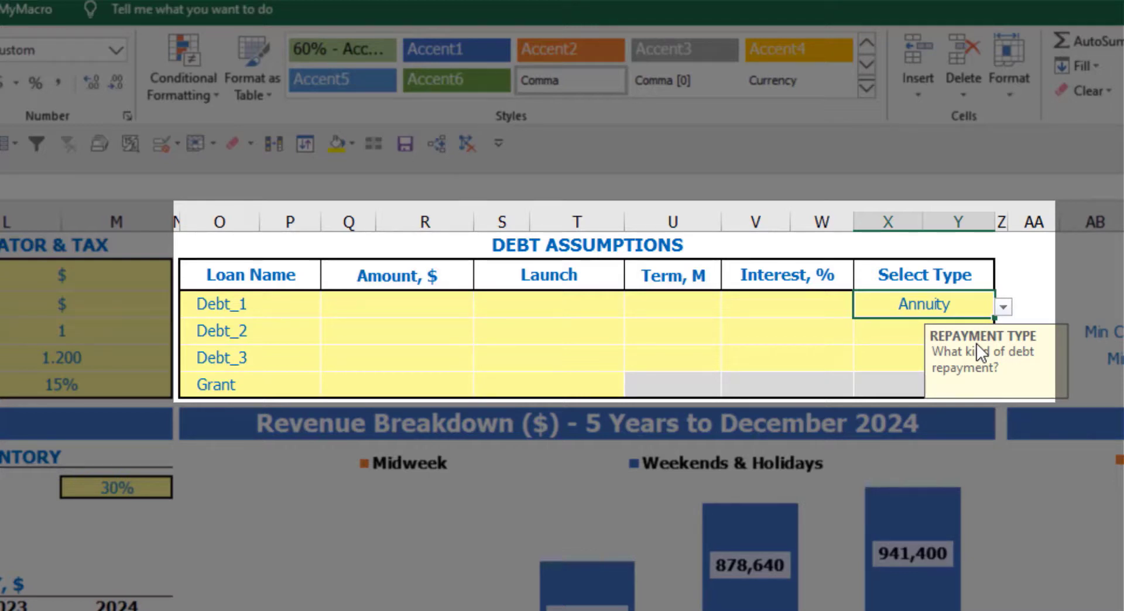
{"action": "left_click", "coordinate": [1004, 306]}
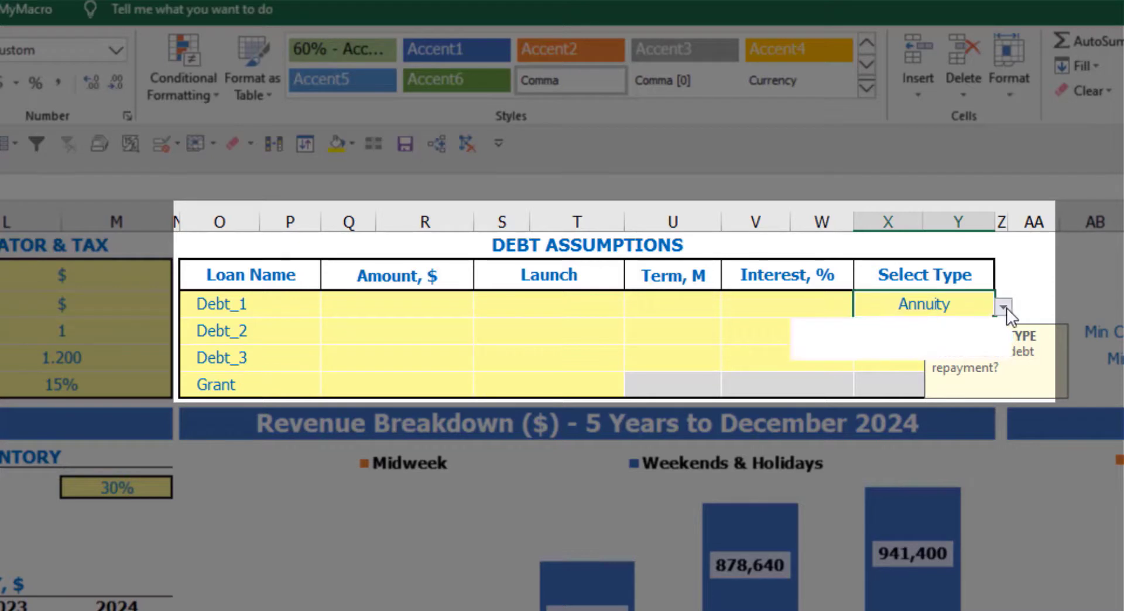
{"action": "left_click", "coordinate": [966, 340]}
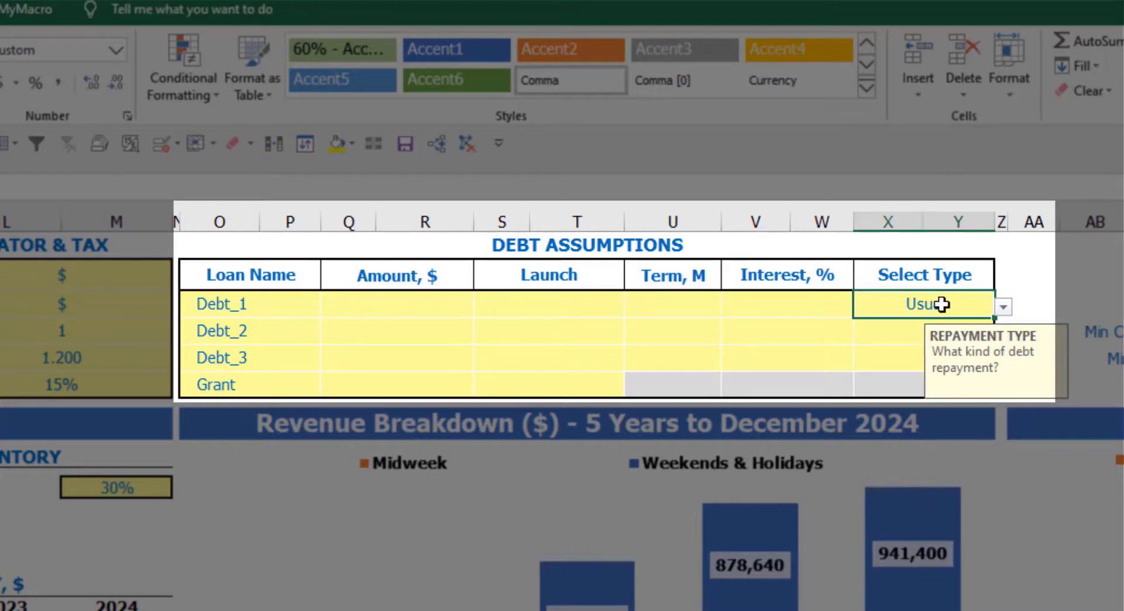
Step: Enter a loan amount of 1,000,000 for Debt_1 and set its launch to Feb-20
{"action": "left_click", "coordinate": [443, 305]}
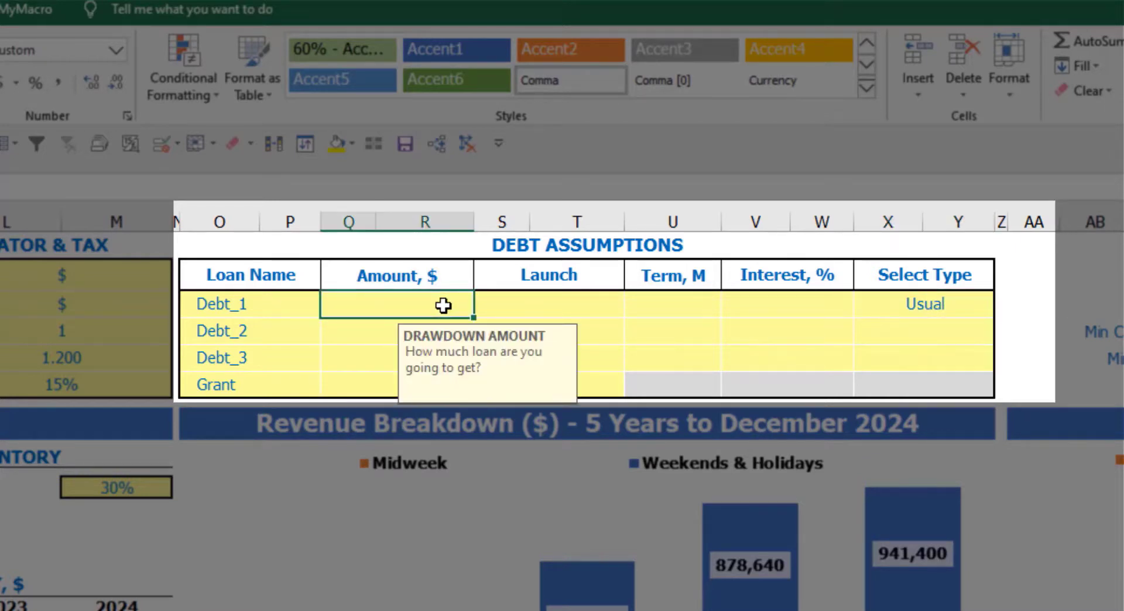
{"action": "type", "text": "1,0"}
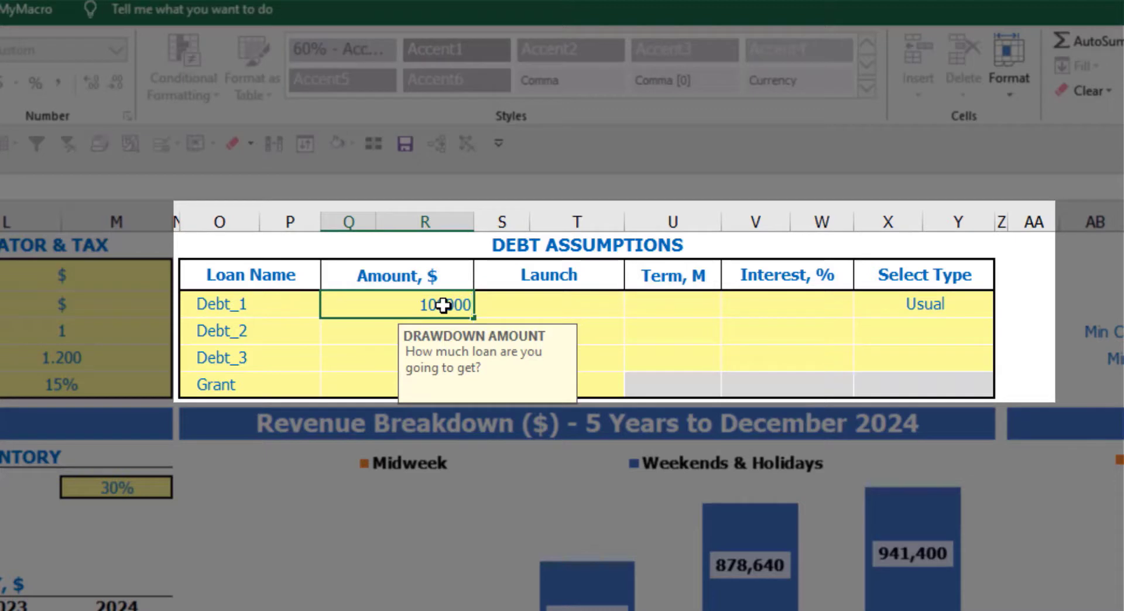
{"action": "type", "text": "00,000"}
{"action": "key", "text": "Return"}
{"action": "left_click", "coordinate": [622, 297]}
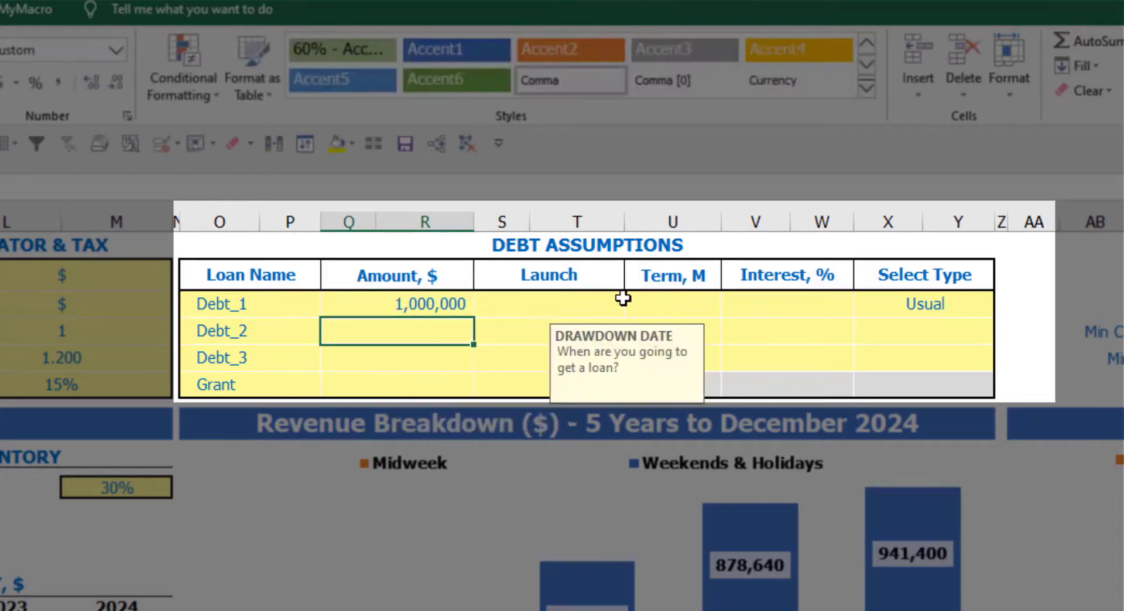
{"action": "left_click", "coordinate": [633, 308]}
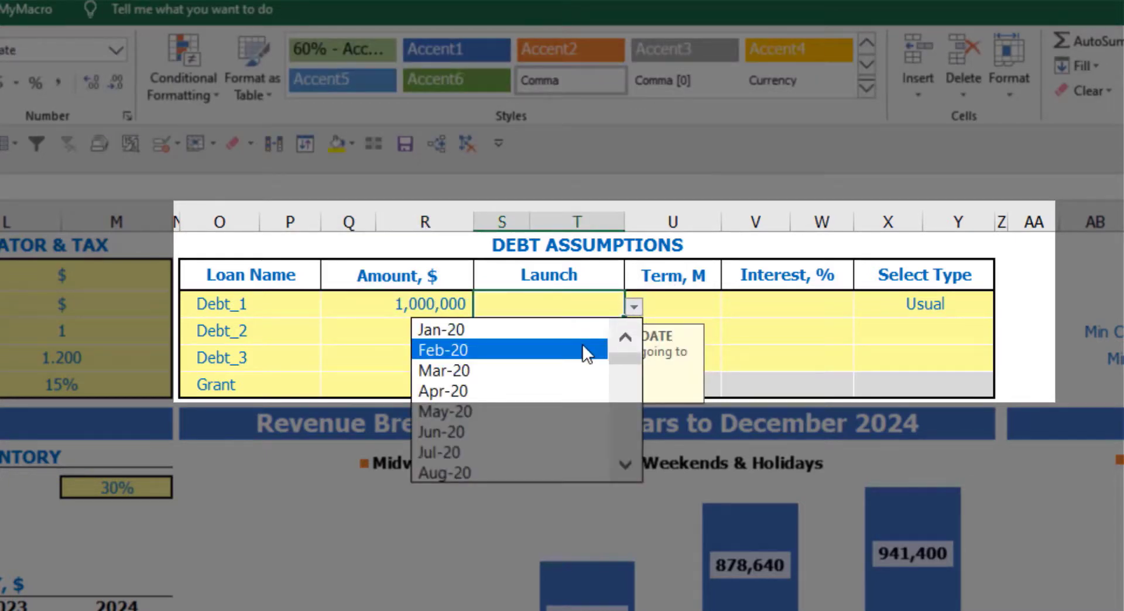
{"action": "left_click", "coordinate": [583, 351]}
Step: Give Debt_1 a term of 60 months and an interest rate of 5%
{"action": "left_click", "coordinate": [674, 296]}
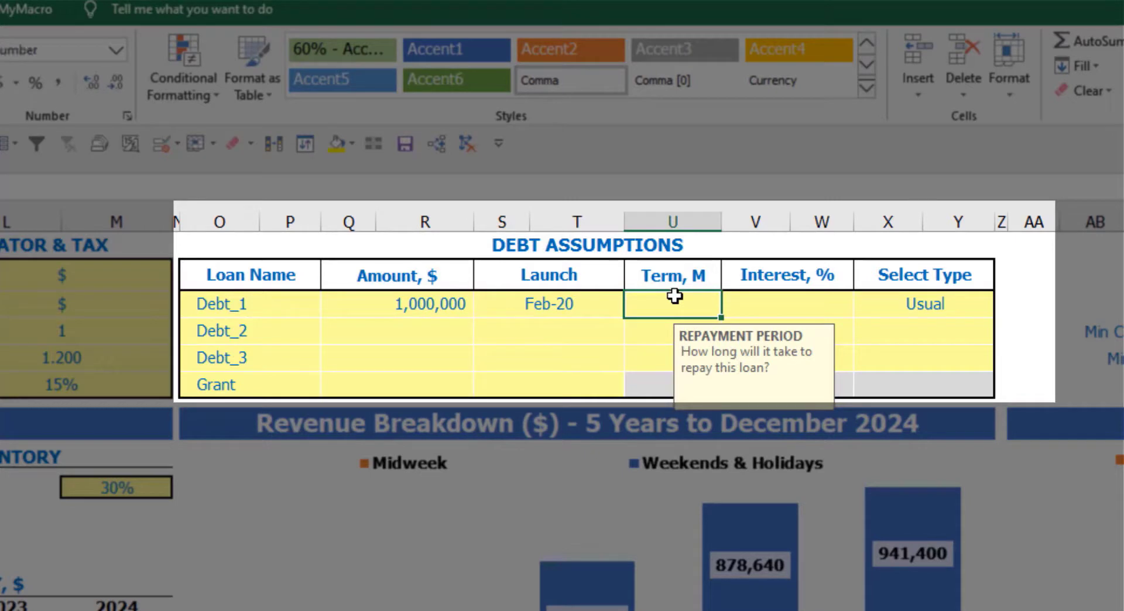
{"action": "type", "text": "60"}
{"action": "key", "text": "Return"}
{"action": "left_click", "coordinate": [741, 302]}
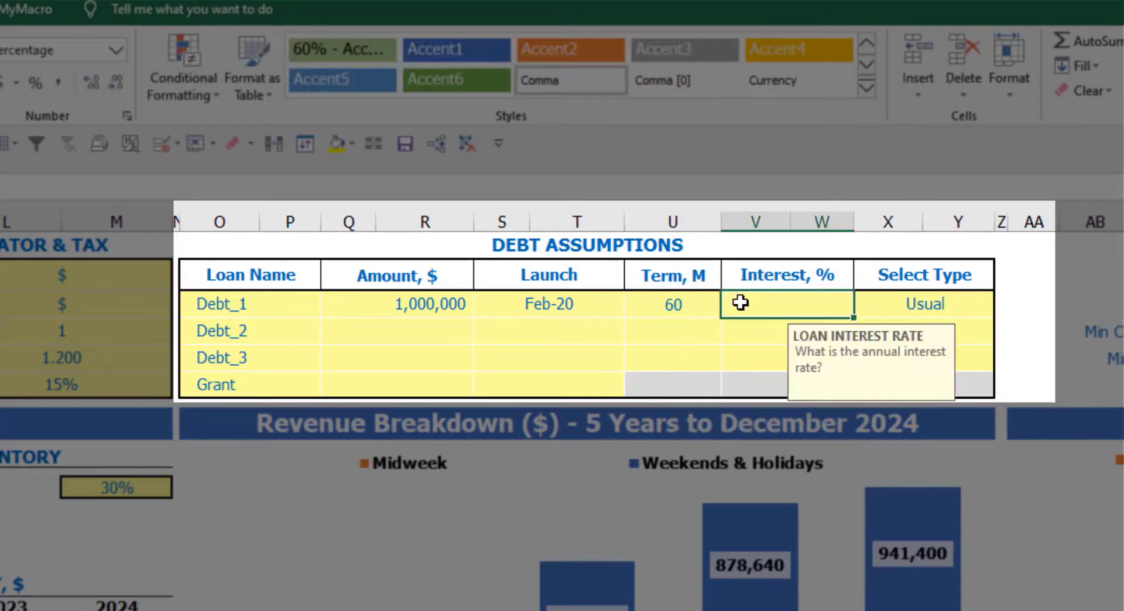
{"action": "type", "text": "5"}
{"action": "key", "text": "Return"}
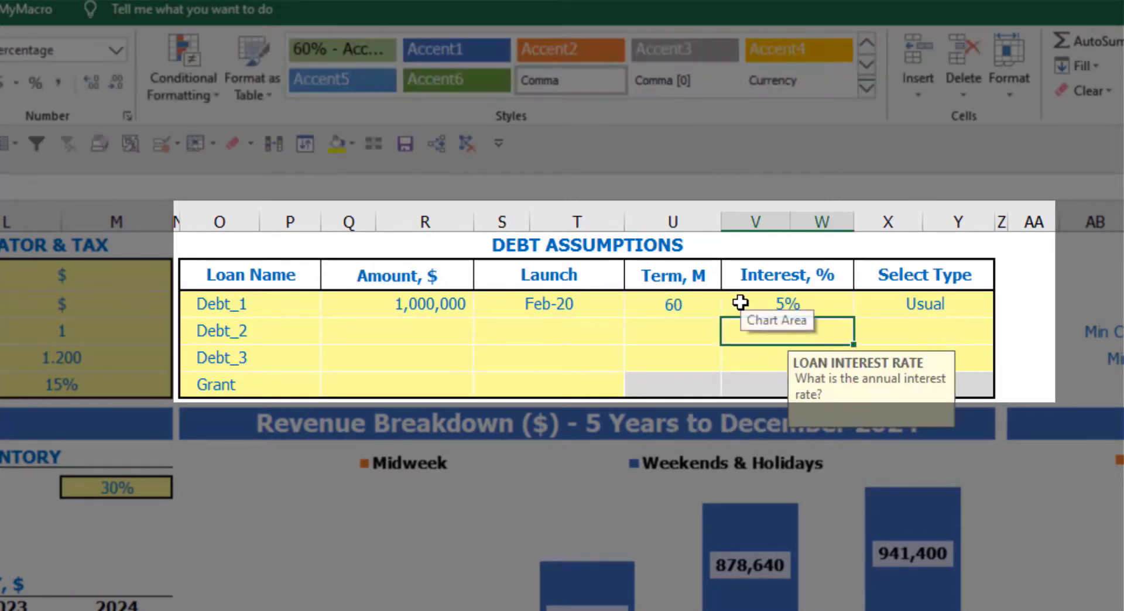
Step: Enter a grant amount of 500,000 in the Debt Assumptions table and set its launch to Mar-20
{"action": "left_click", "coordinate": [413, 388]}
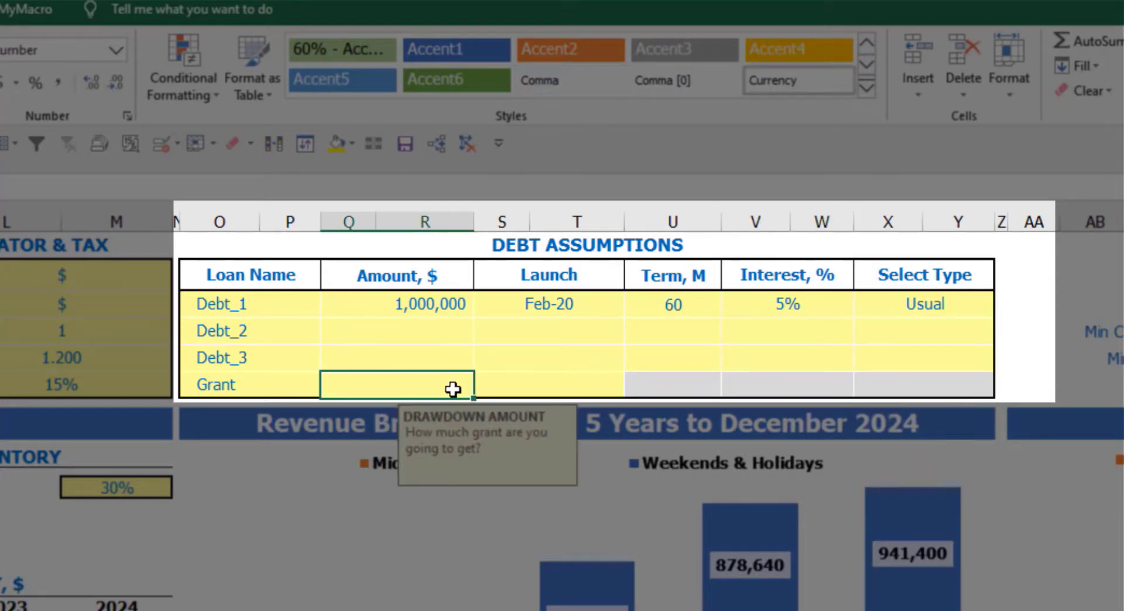
{"action": "type", "text": "50"}
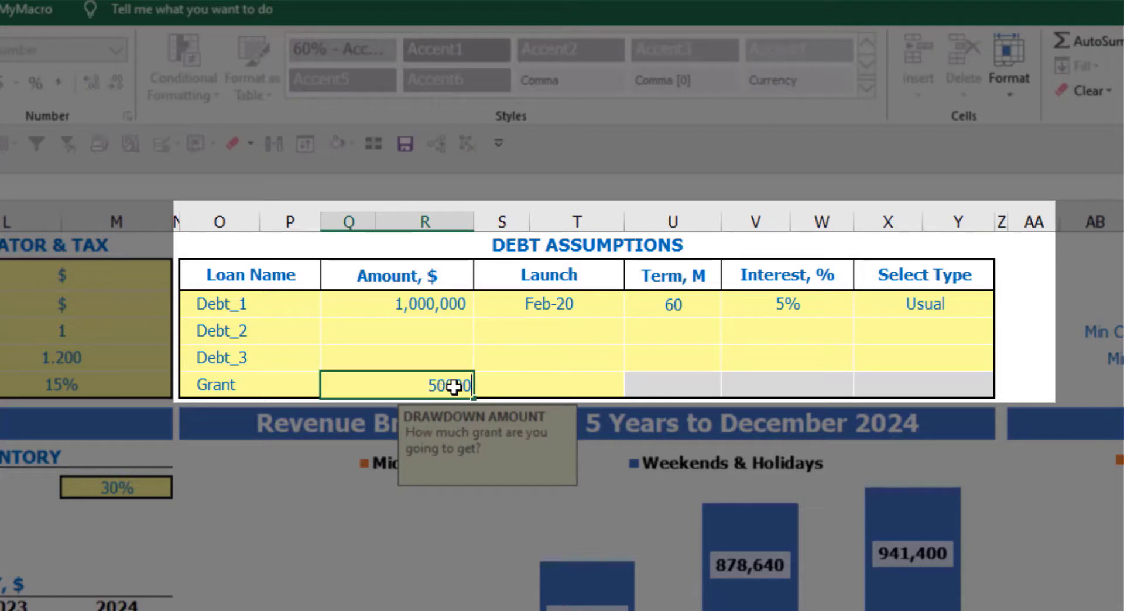
{"action": "type", "text": "0"}
{"action": "key", "text": "Return"}
{"action": "left_click", "coordinate": [603, 387]}
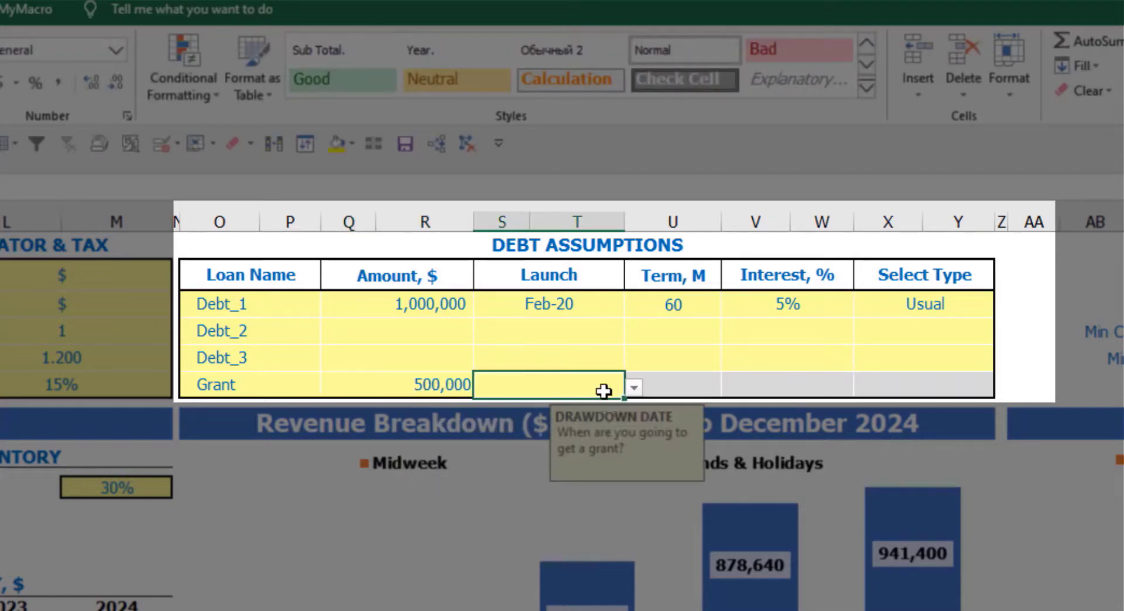
{"action": "left_click", "coordinate": [634, 387]}
{"action": "left_click", "coordinate": [562, 452]}
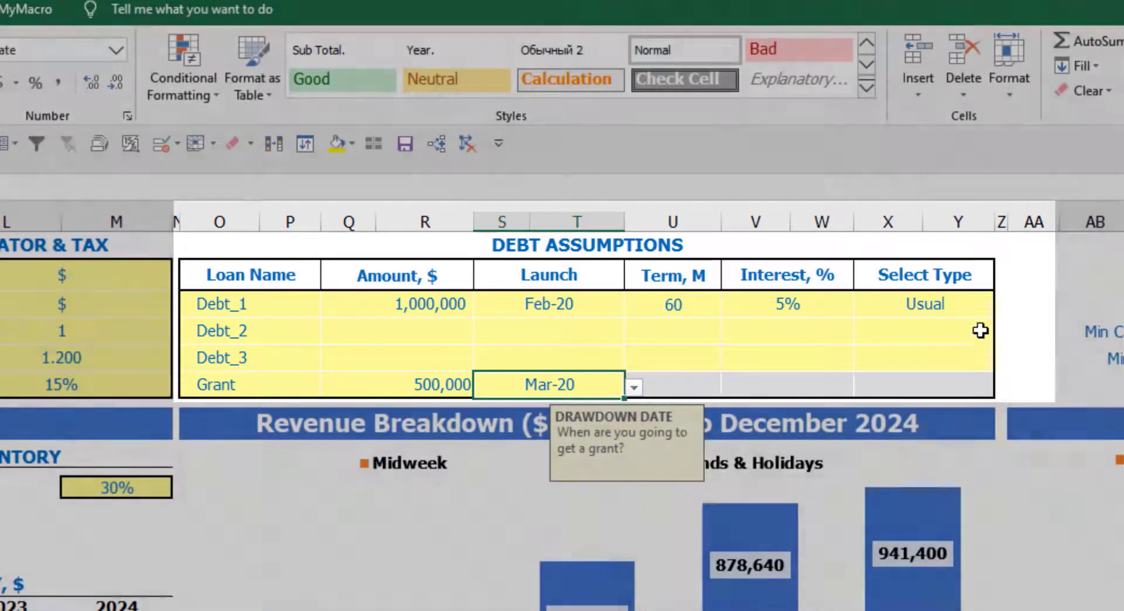
{"action": "left_click", "coordinate": [1025, 288]}
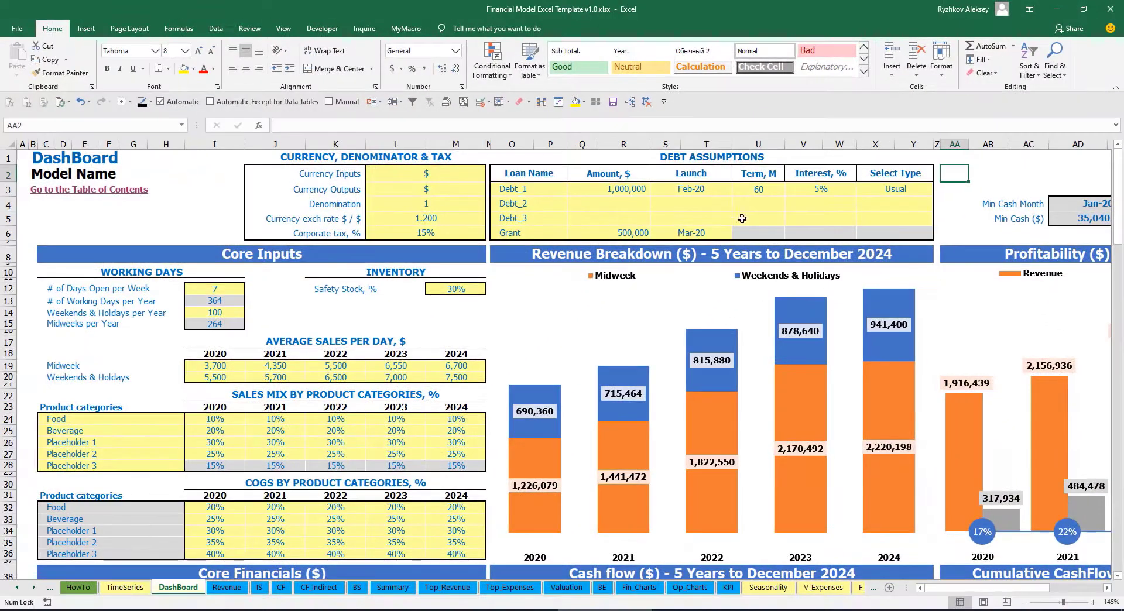
Step: On the Capital sheet, examine the balance, repayment and interest calculations for Debt_1 to Debt_3 and Total Debts
{"action": "left_click", "coordinate": [33, 592]}
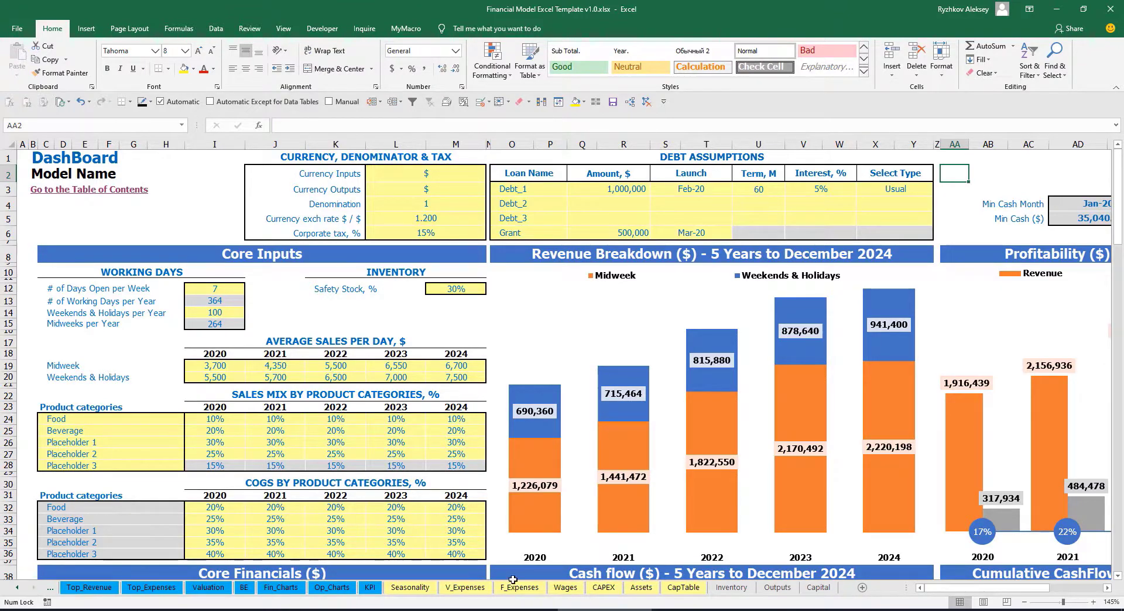
{"action": "left_click", "coordinate": [822, 588]}
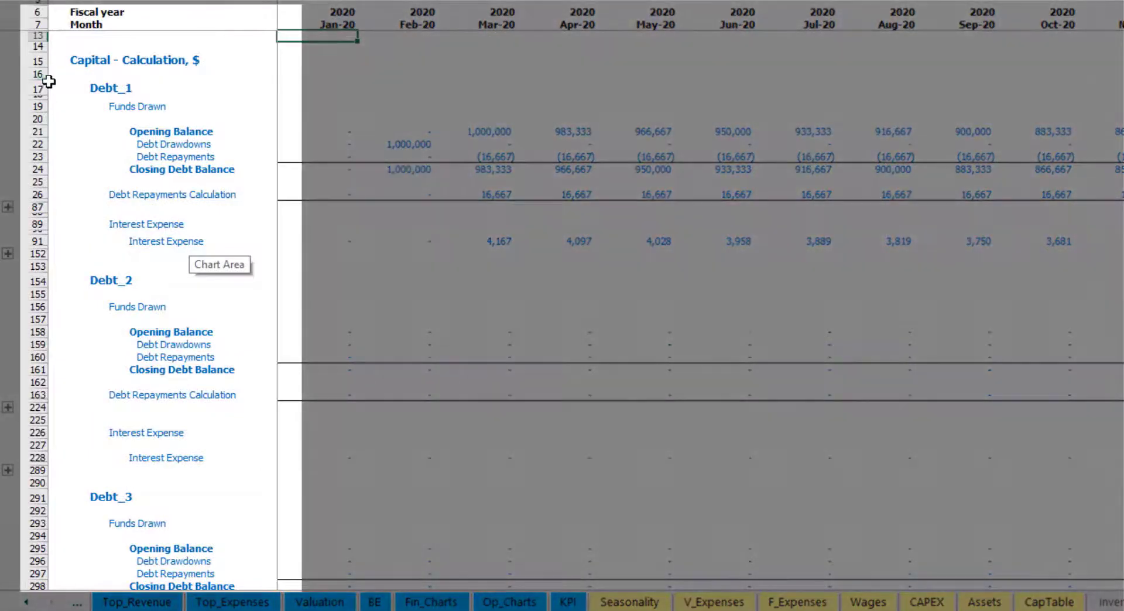
{"action": "scroll", "coordinate": [33, 280], "scroll_direction": "down", "scroll_amount": 4}
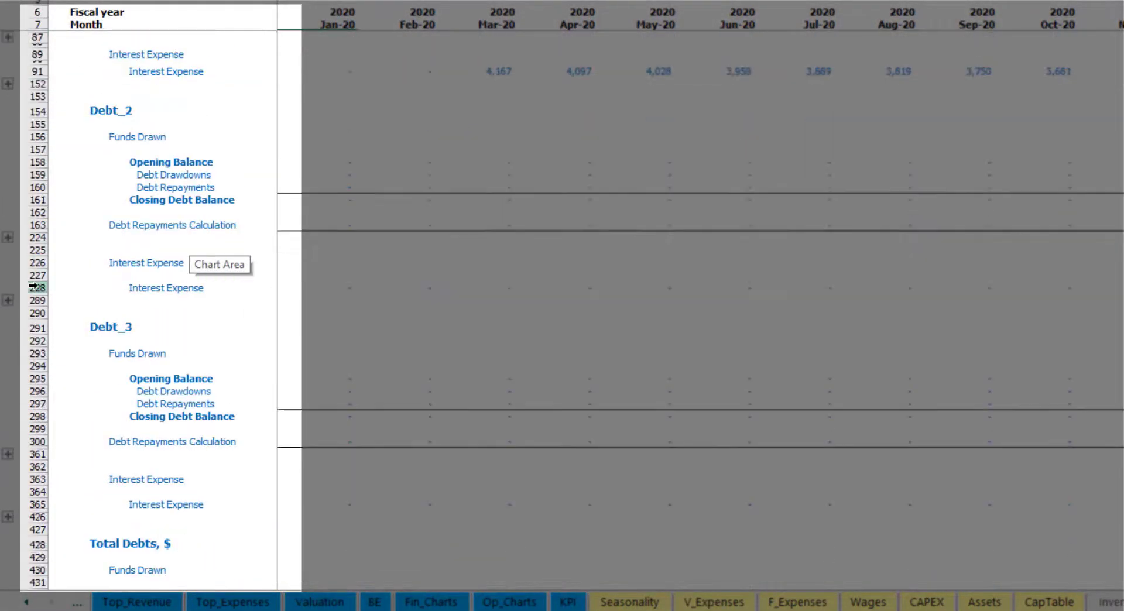
{"action": "scroll", "coordinate": [47, 256], "scroll_direction": "down", "scroll_amount": 5}
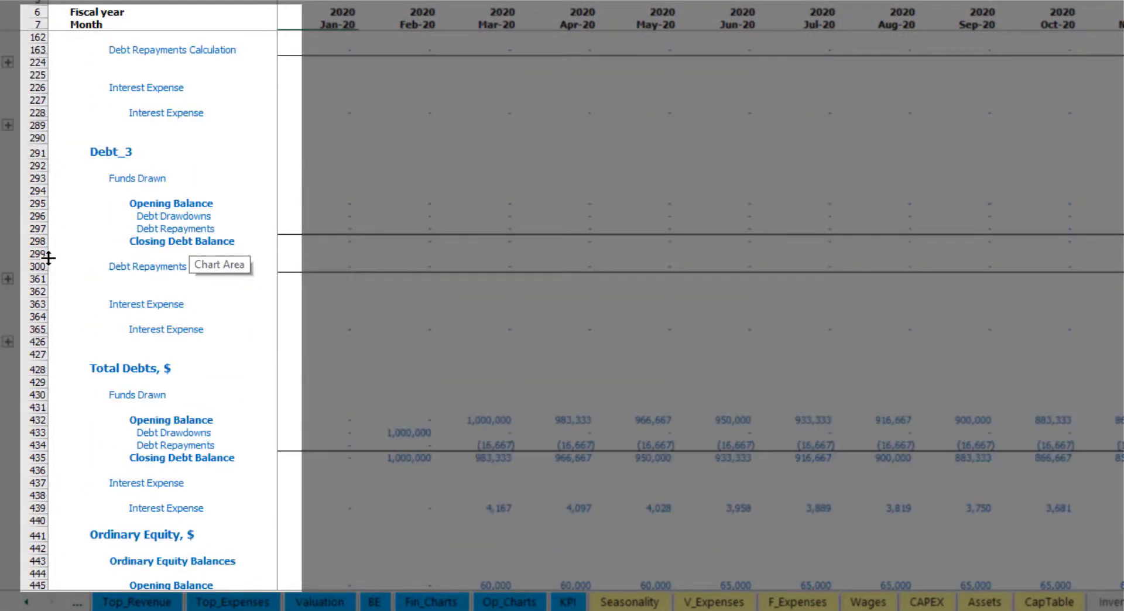
{"action": "scroll", "coordinate": [71, 291], "scroll_direction": "up", "scroll_amount": 5}
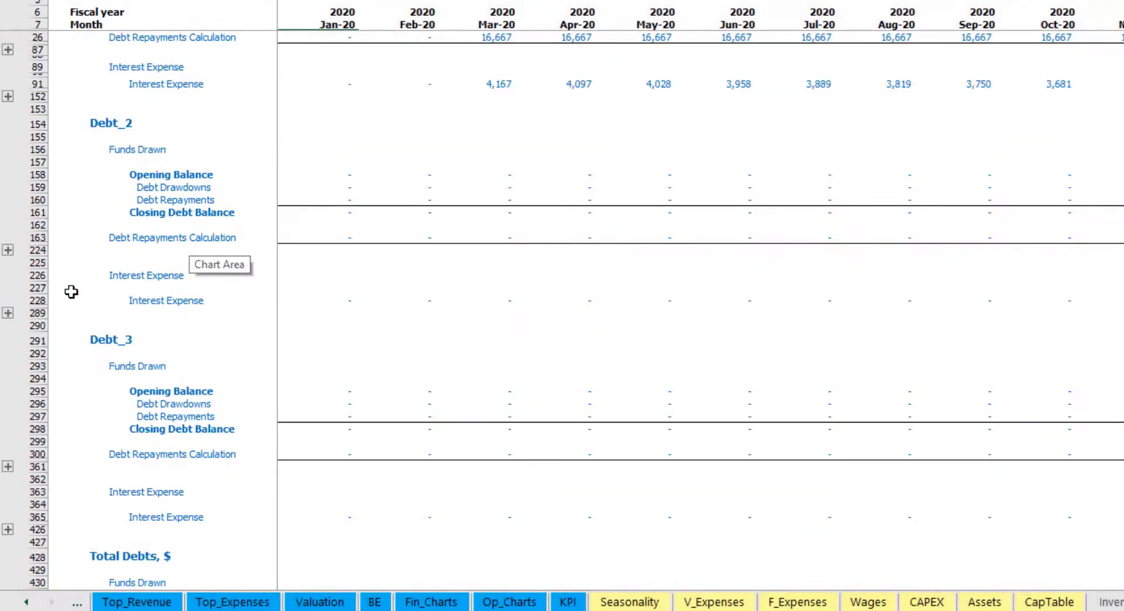
{"action": "scroll", "coordinate": [192, 289], "scroll_direction": "up", "scroll_amount": 4}
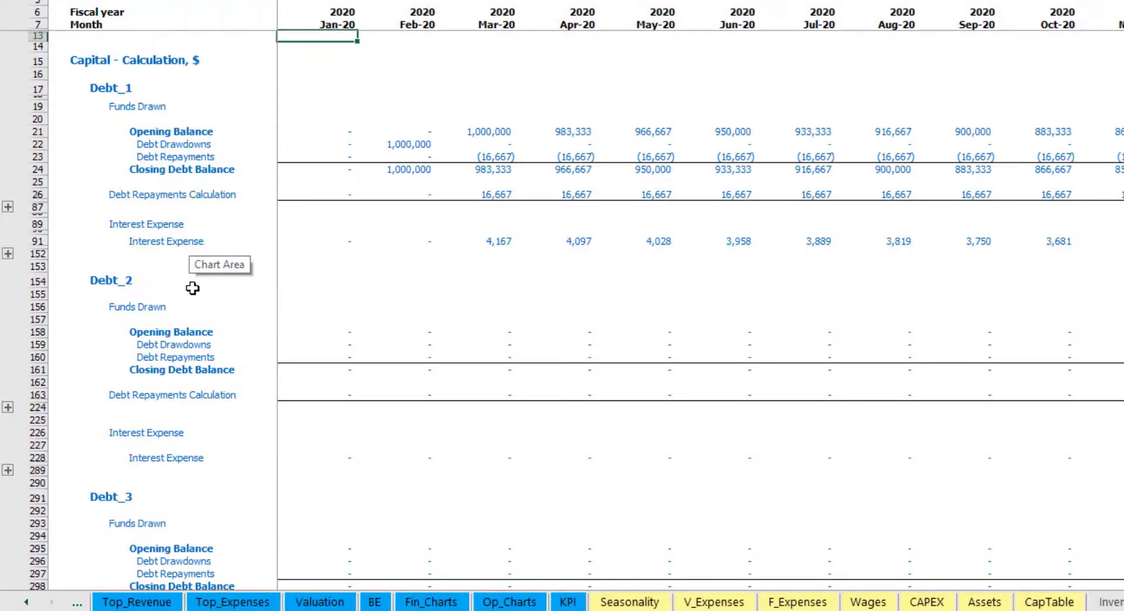
Step: Check the Interest Expense row on the Income Statement
{"action": "left_click", "coordinate": [26, 603]}
{"action": "left_click", "coordinate": [26, 603]}
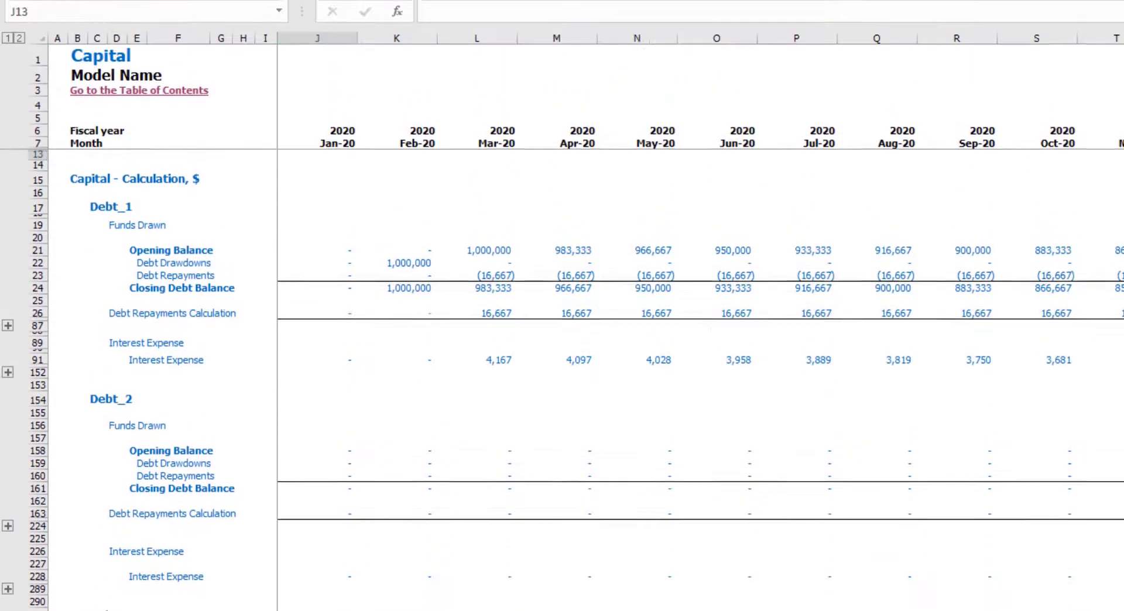
{"action": "left_click", "coordinate": [143, 609]}
{"action": "left_click", "coordinate": [40, 382]}
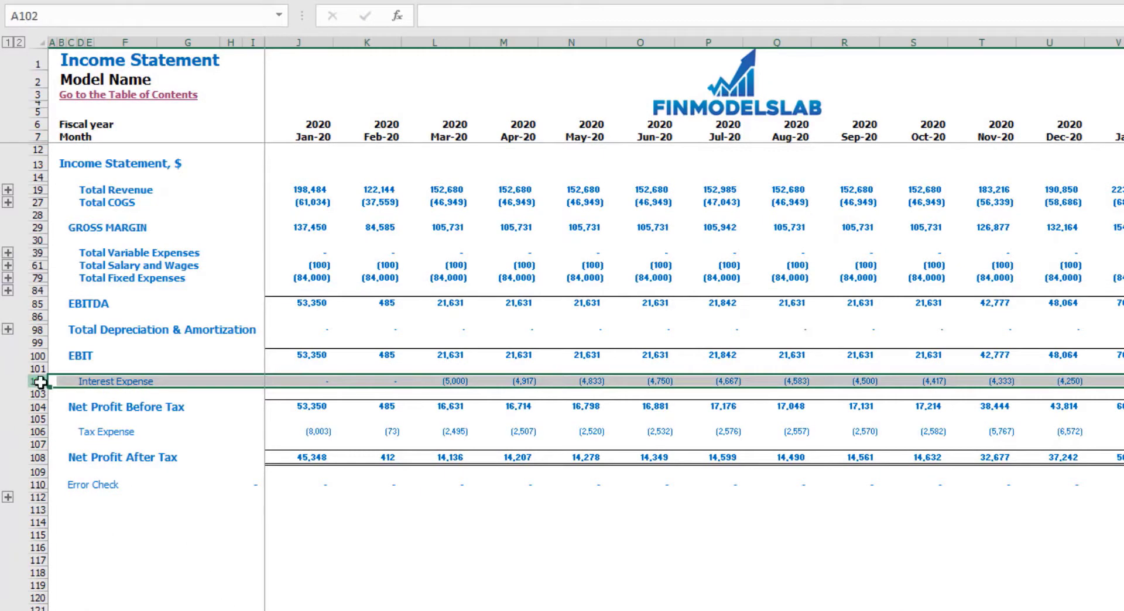
Step: Check Interest Paid, Debt Drawdowns and Debt Repayments on the Cash Flow Statement, and the Debt row on the Balance Sheet
{"action": "left_click", "coordinate": [224, 609]}
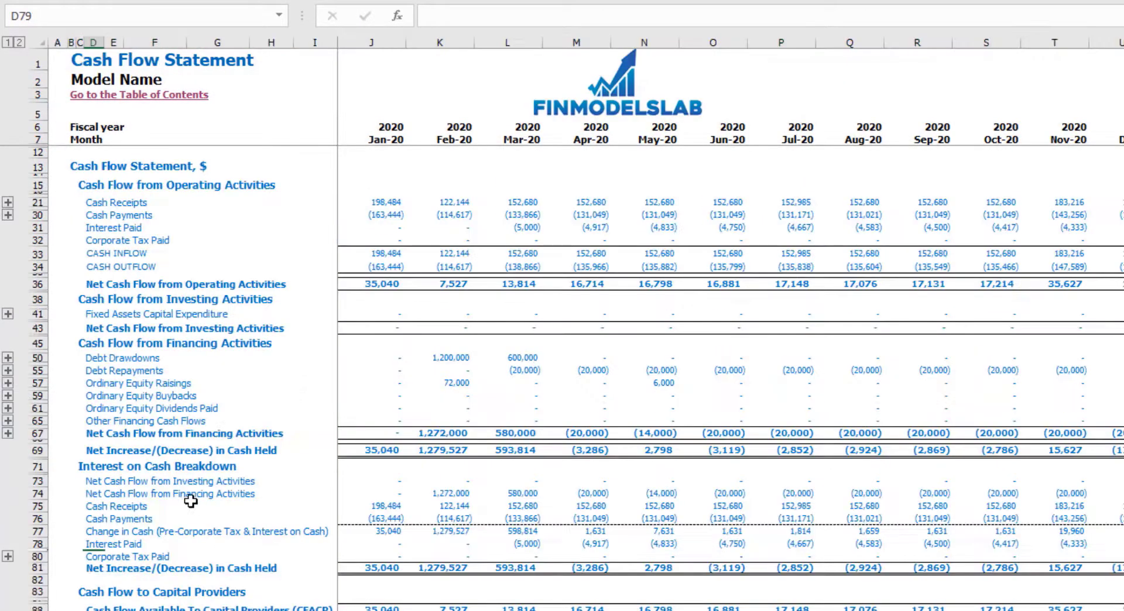
{"action": "left_click", "coordinate": [37, 228]}
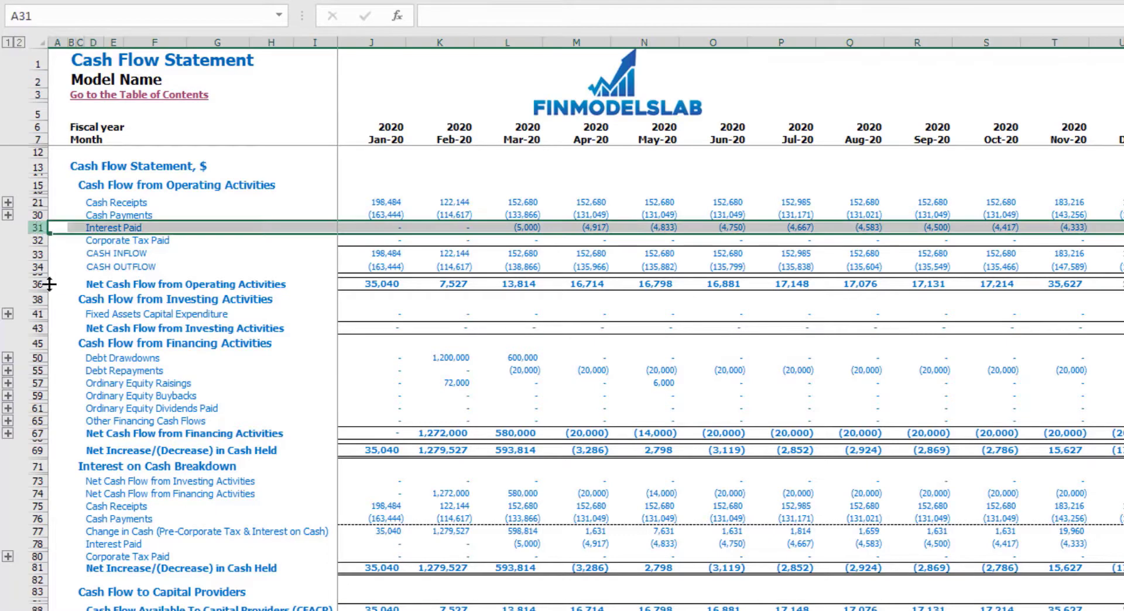
{"action": "left_click", "coordinate": [34, 358]}
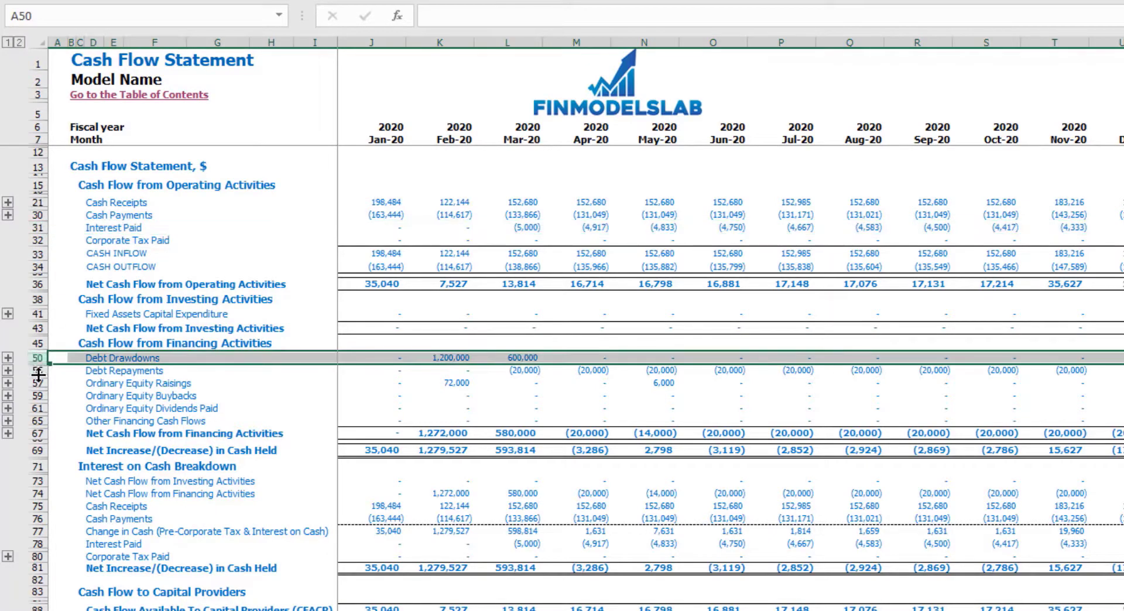
{"action": "left_click", "coordinate": [36, 371]}
{"action": "key", "text": "ctrl+Page_Down"}
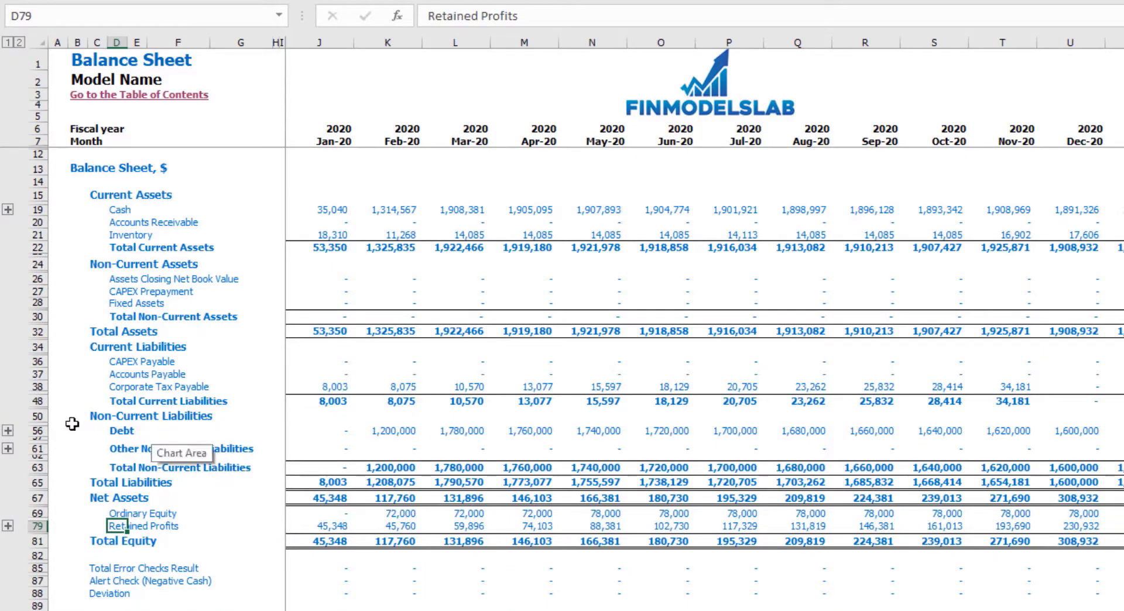
{"action": "left_click", "coordinate": [29, 431]}
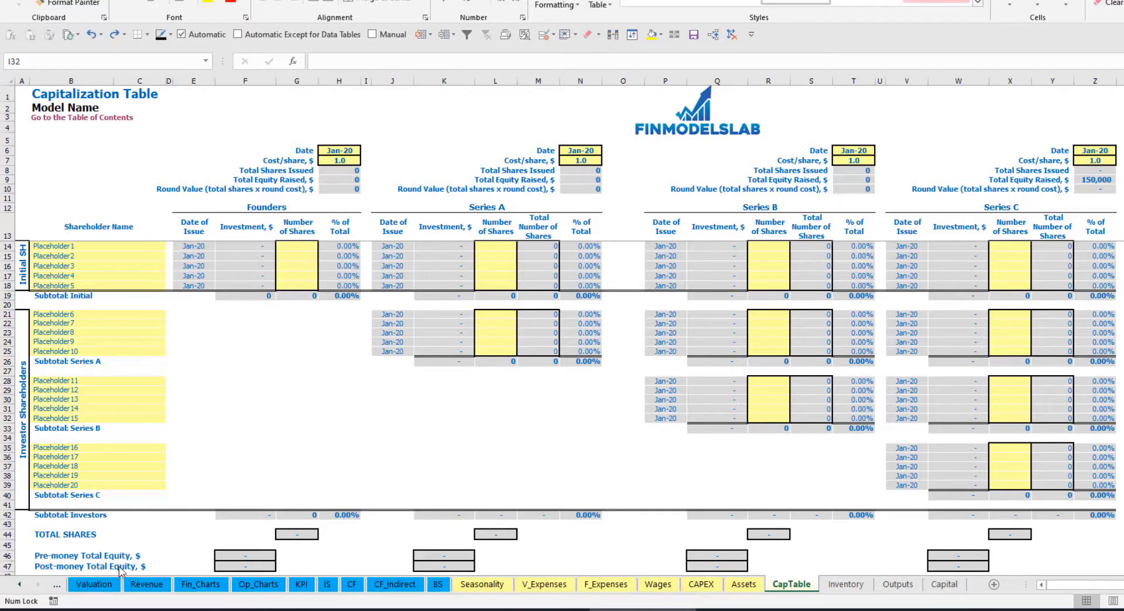
Step: In the Capitalization Table, rename the initial shareholders Placeholder1 and Placeholder2 as Founder 1 and Founder 2
{"action": "left_click", "coordinate": [57, 244]}
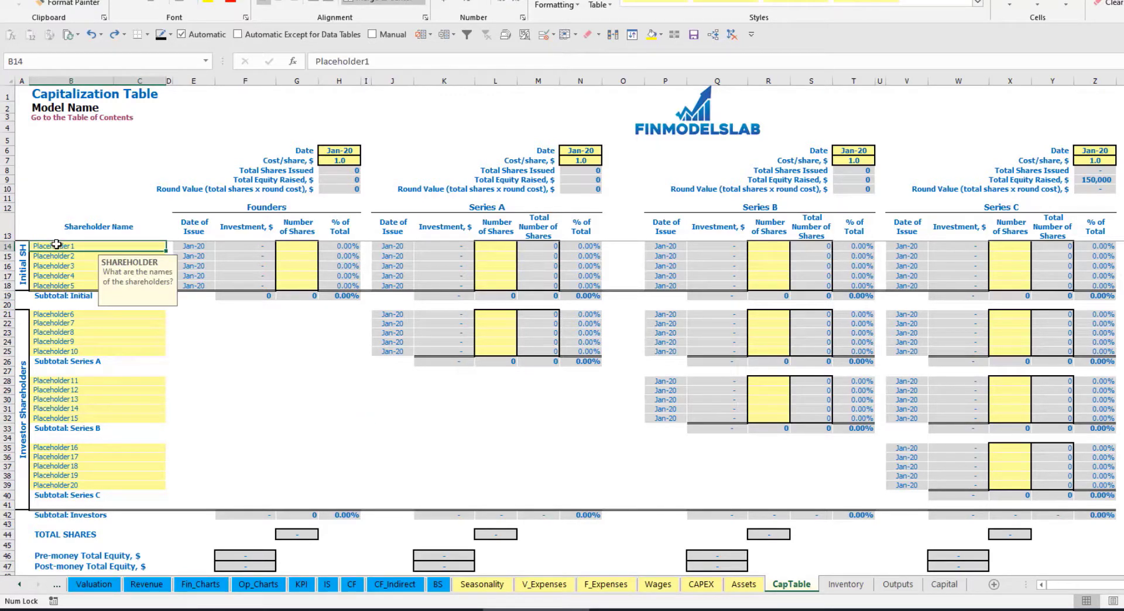
{"action": "type", "text": "Foun"}
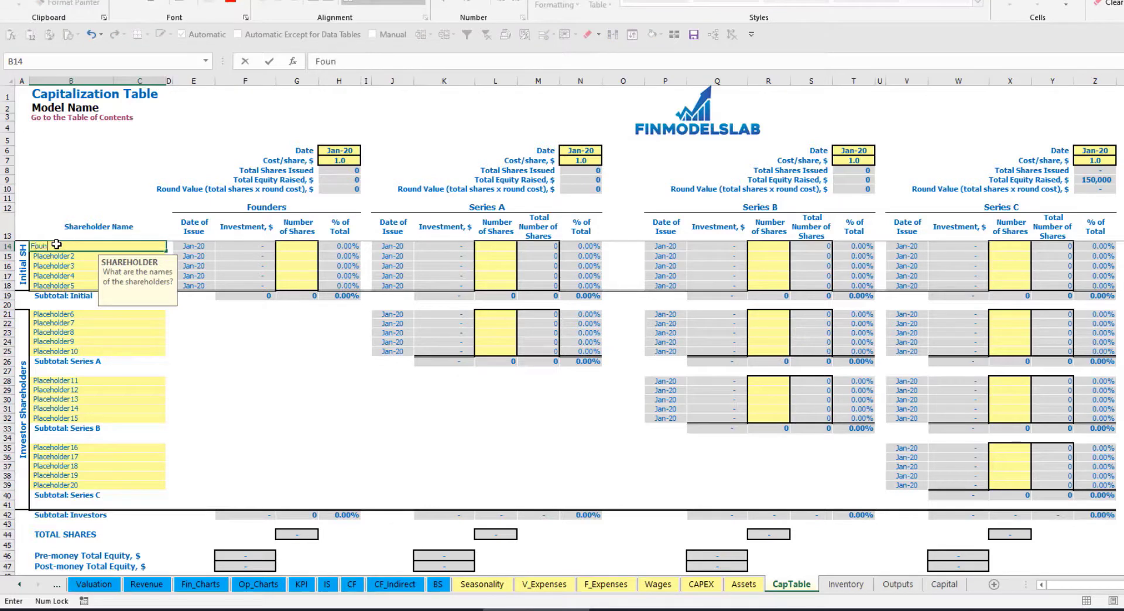
{"action": "type", "text": "der 1"}
{"action": "key", "text": "Return"}
{"action": "key", "text": "Up"}
{"action": "key", "text": "ctrl+c"}
{"action": "key", "text": "Down"}
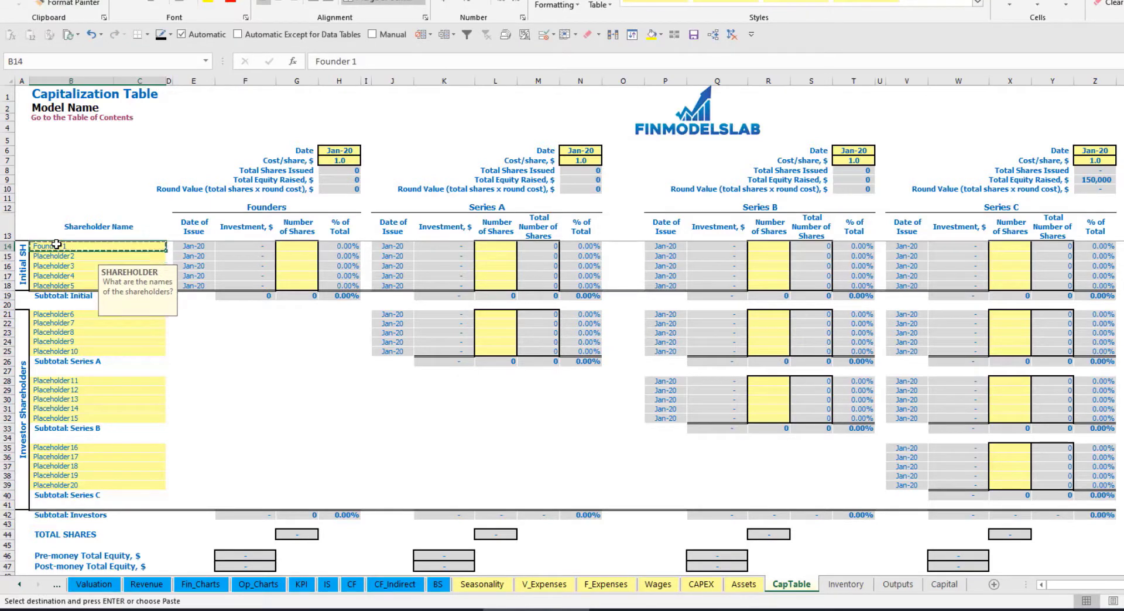
{"action": "key", "text": "ctrl+v"}
{"action": "key", "text": "F2"}
{"action": "key", "text": "BackSpace"}
{"action": "type", "text": "2"}
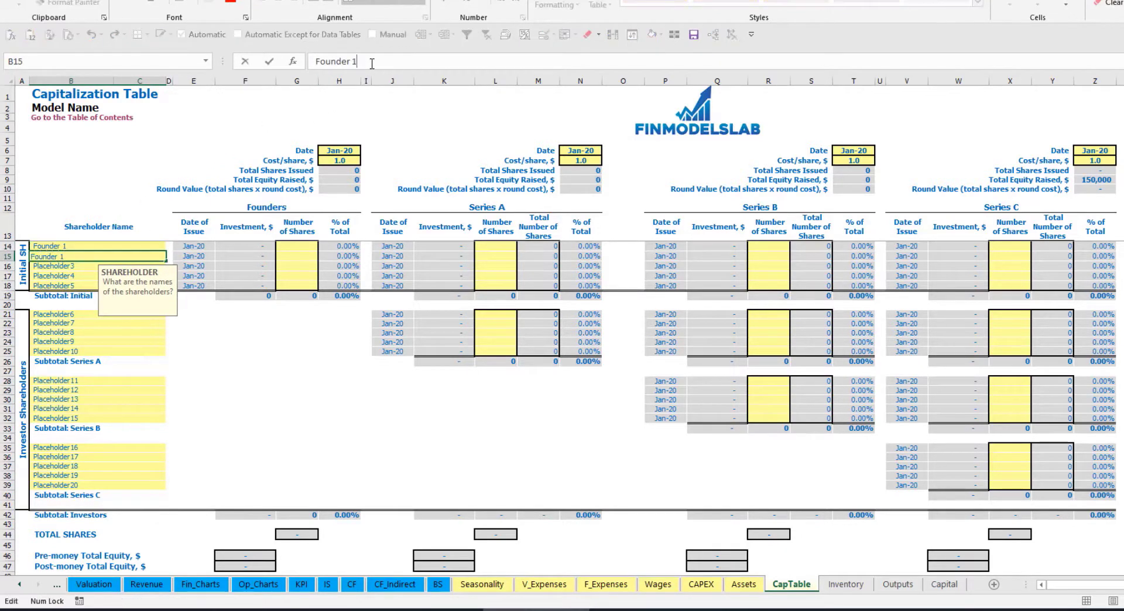
{"action": "key", "text": "Return"}
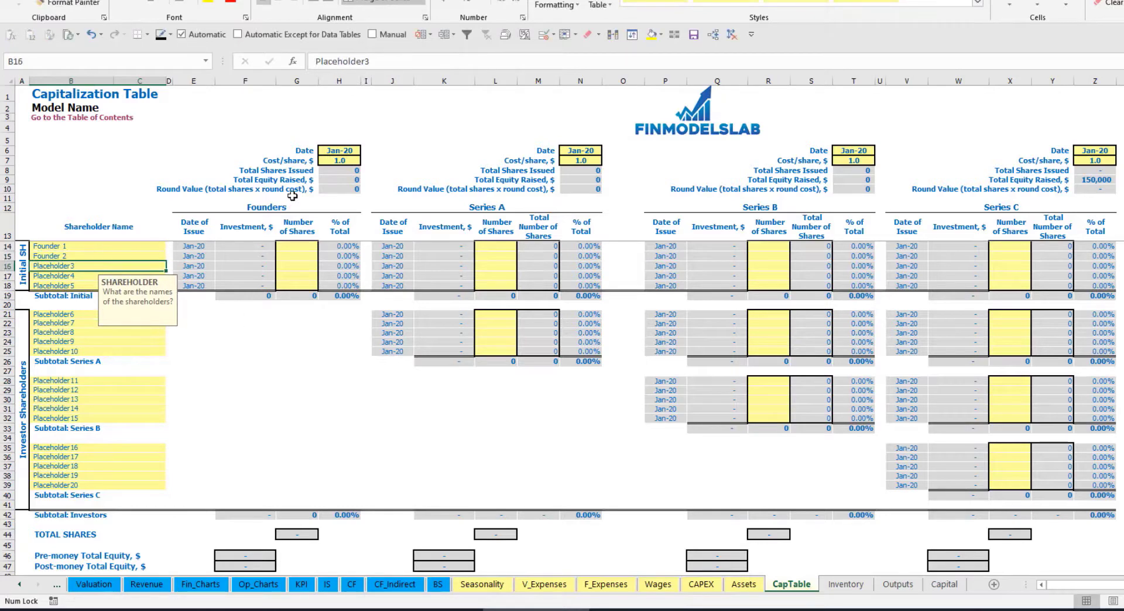
Step: Enter 10,000 shares for Founder 1 and 20,000 shares for Founder 2 in the Founders round
{"action": "left_click", "coordinate": [119, 246]}
{"action": "left_click", "coordinate": [299, 246]}
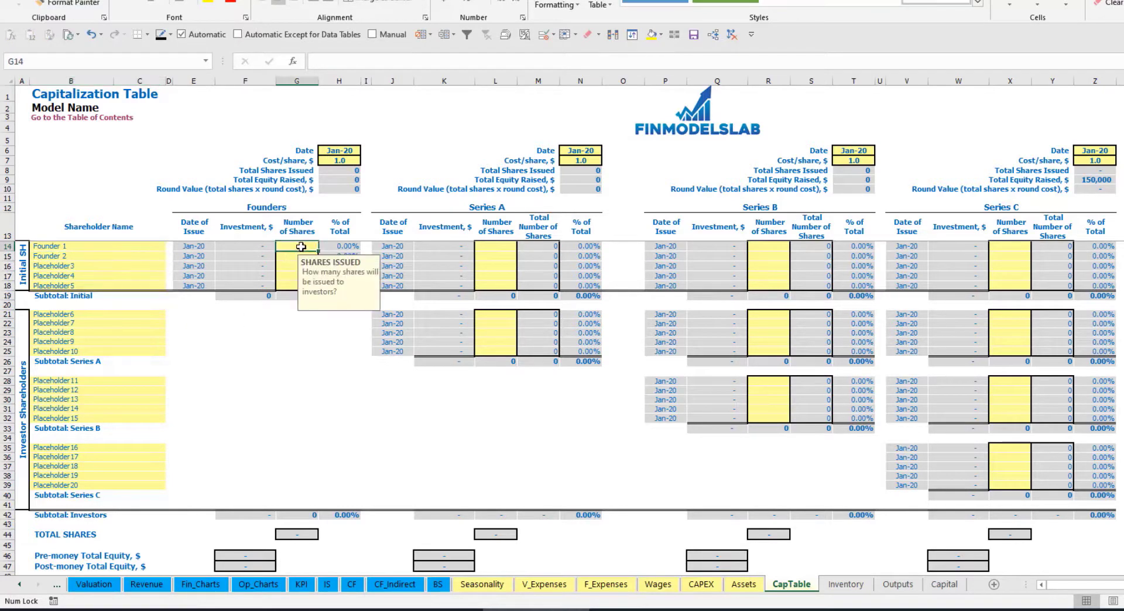
{"action": "type", "text": "10000"}
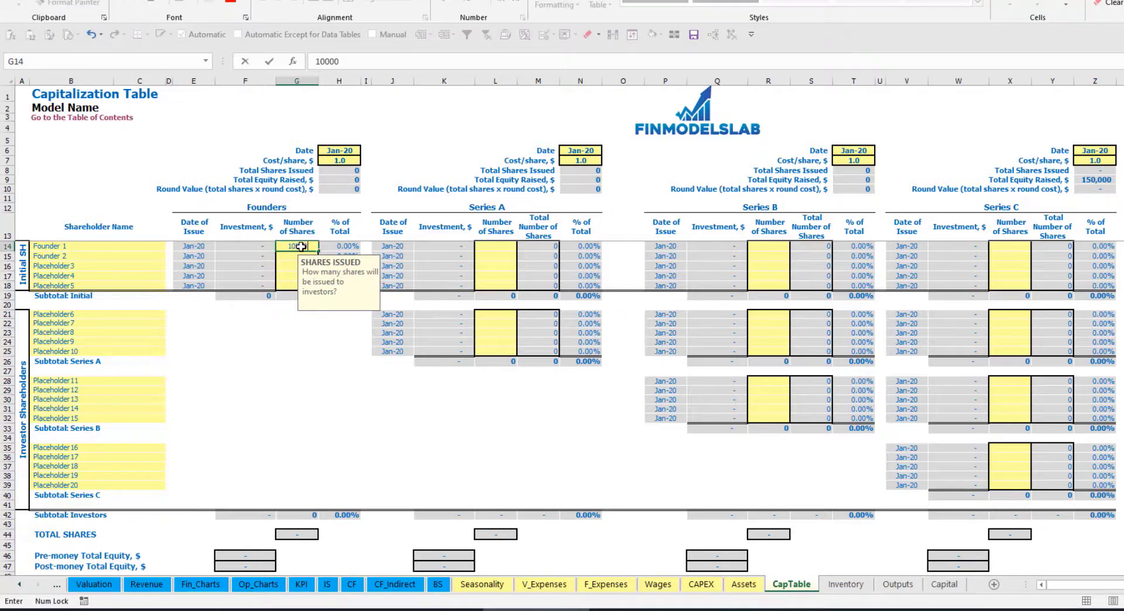
{"action": "key", "text": "Return"}
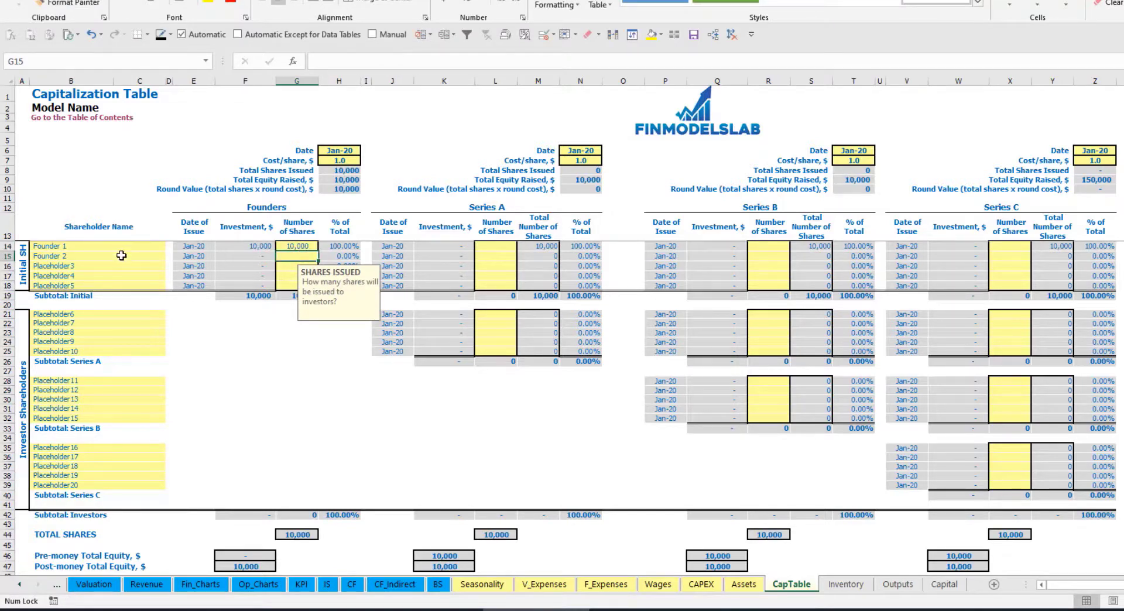
{"action": "type", "text": "20,000"}
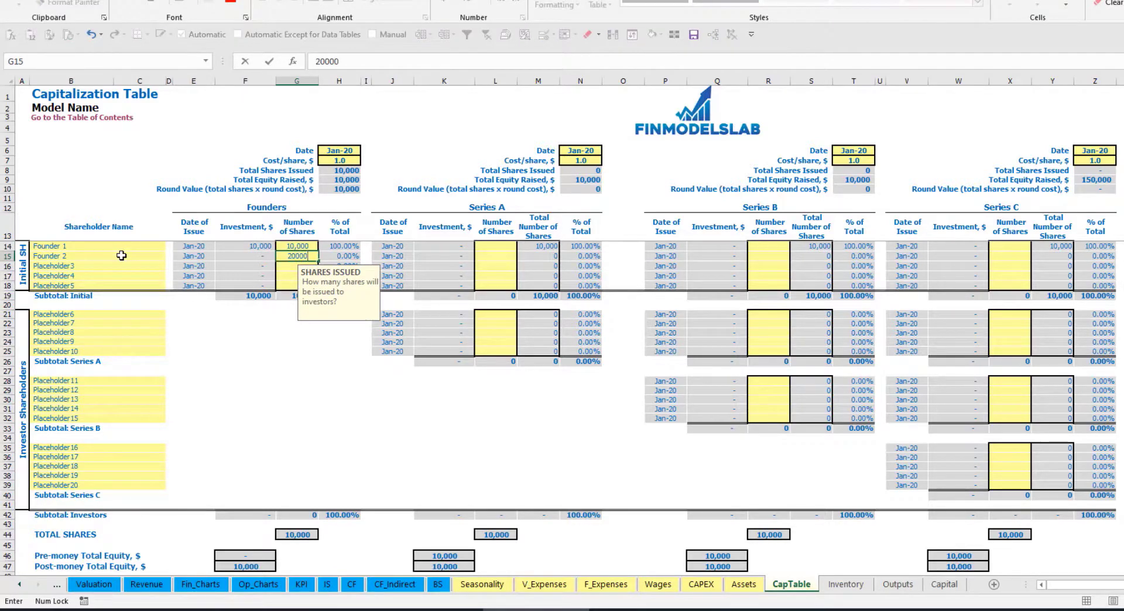
{"action": "key", "text": "Return"}
Step: Set the Founders round's cost per share to 2.0 and its closing date to Feb-20, and check Founder 1's investment formula
{"action": "left_click", "coordinate": [339, 154]}
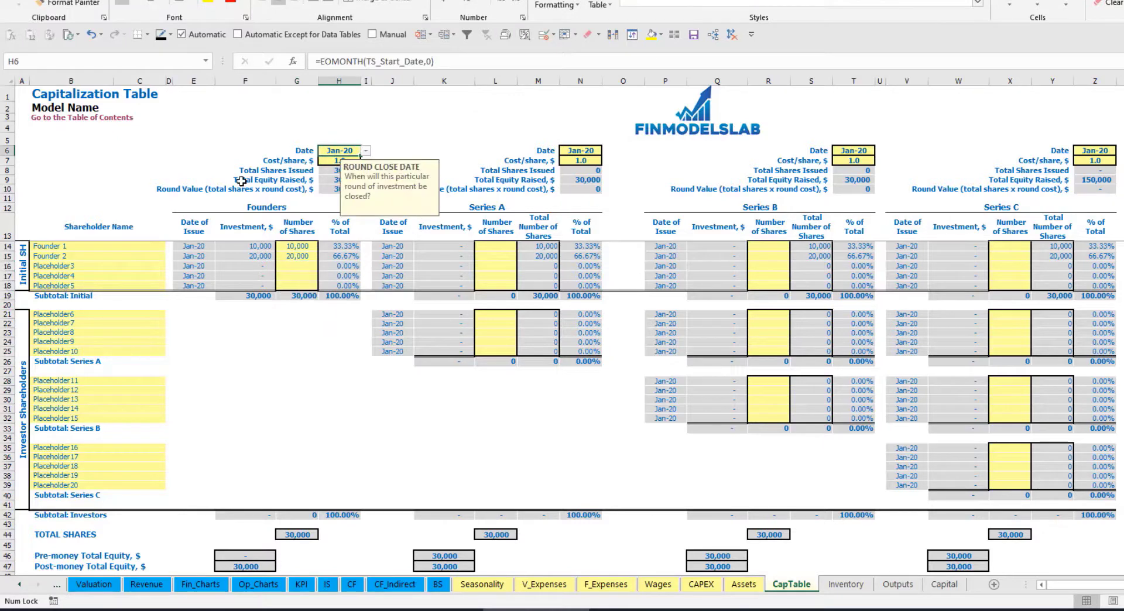
{"action": "left_click", "coordinate": [328, 161]}
{"action": "type", "text": "2"}
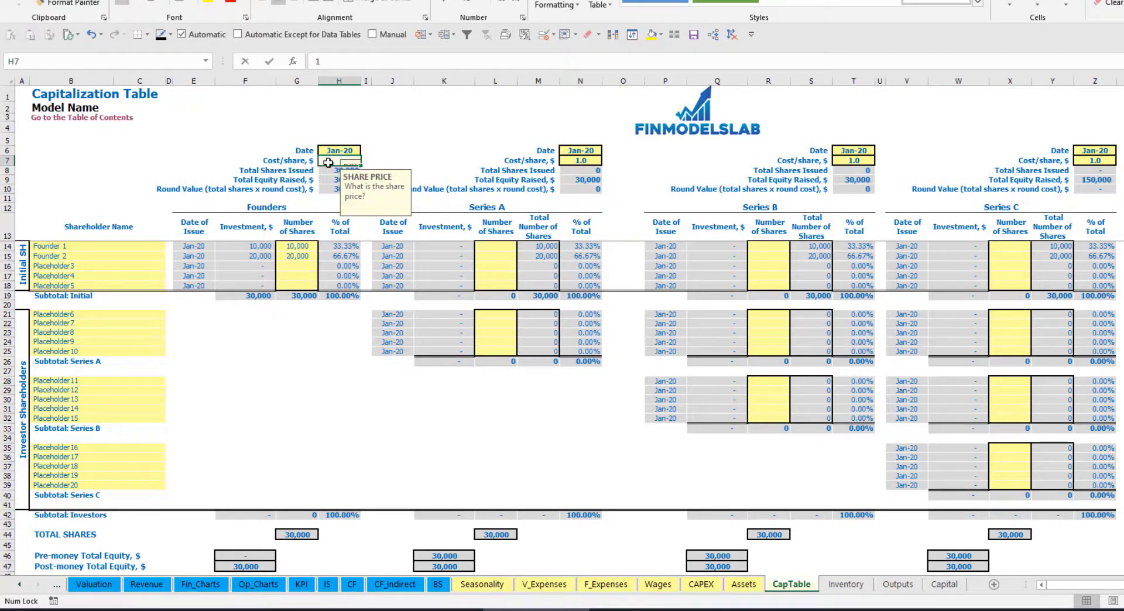
{"action": "key", "text": "Return"}
{"action": "left_click", "coordinate": [336, 152]}
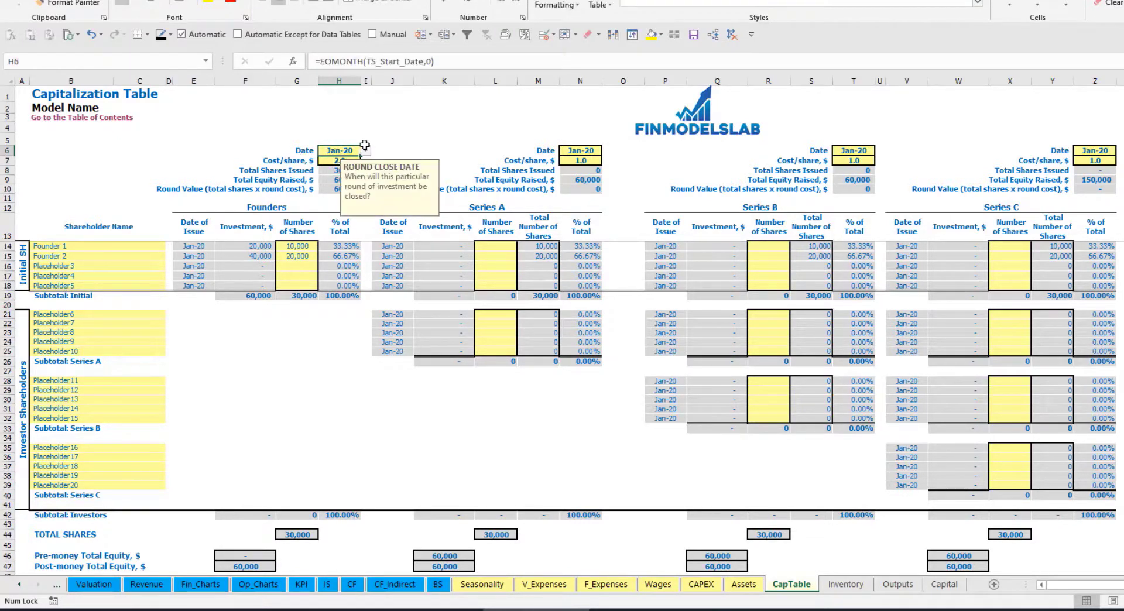
{"action": "left_click", "coordinate": [365, 151]}
{"action": "left_click", "coordinate": [375, 168]}
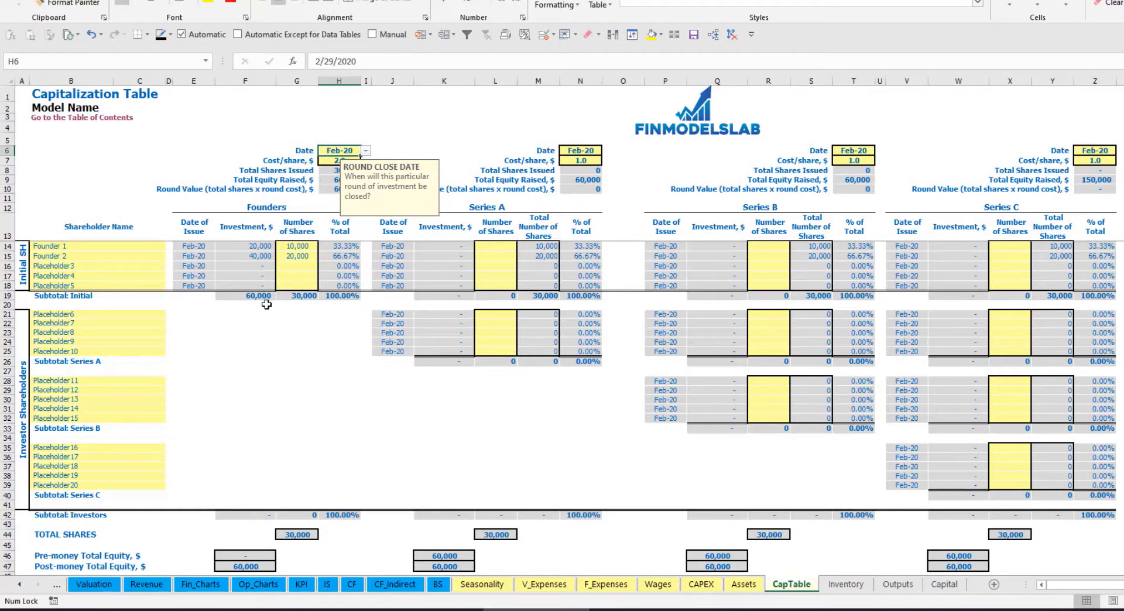
{"action": "left_click", "coordinate": [250, 247]}
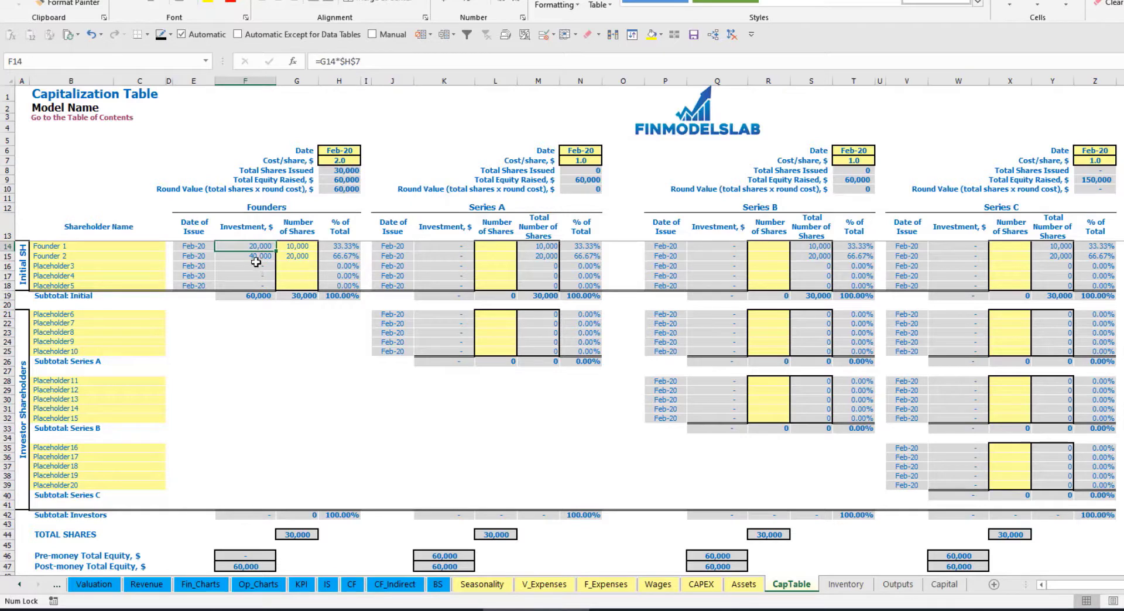
Step: Check Founder 2's investment formula, the initial investment subtotal, the post-money total equity row and Founder 1's ownership percentage in the Founders round
{"action": "left_click", "coordinate": [250, 258]}
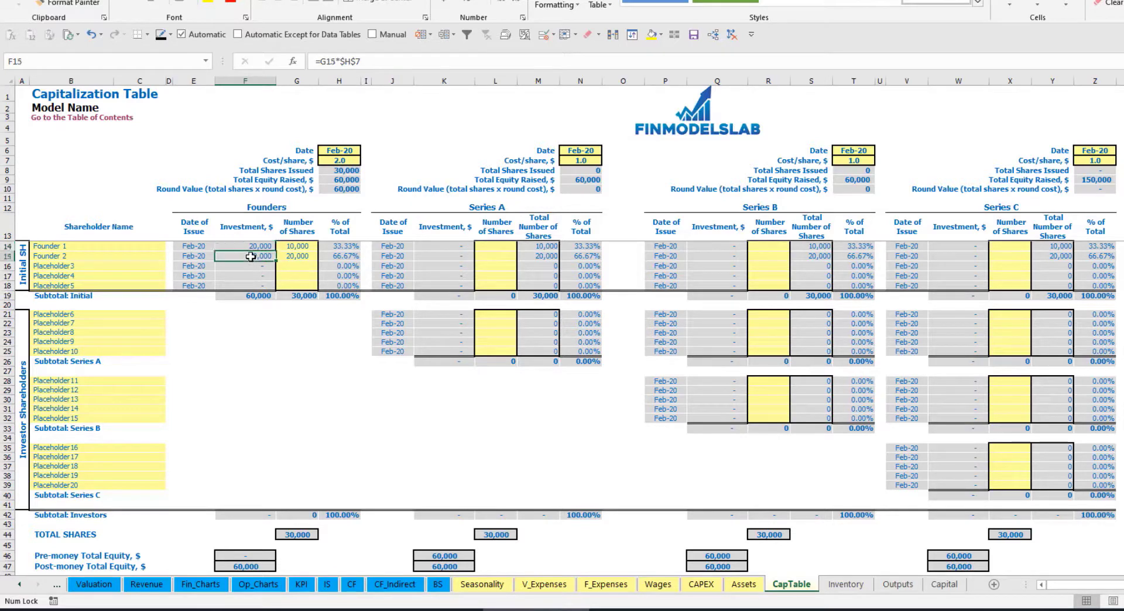
{"action": "left_click", "coordinate": [251, 296]}
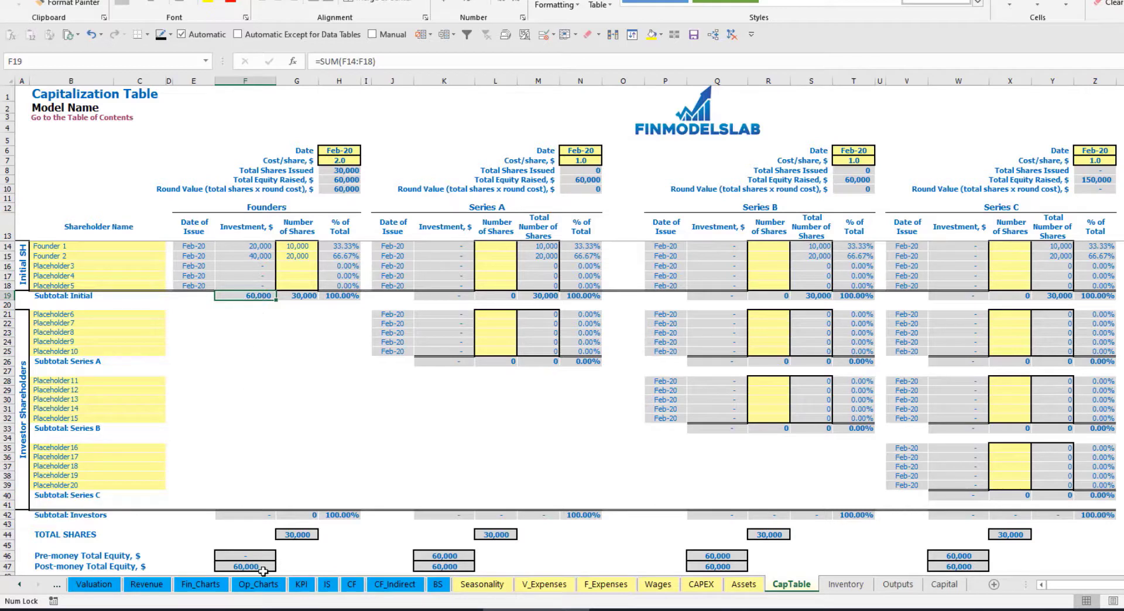
{"action": "left_click", "coordinate": [8, 567]}
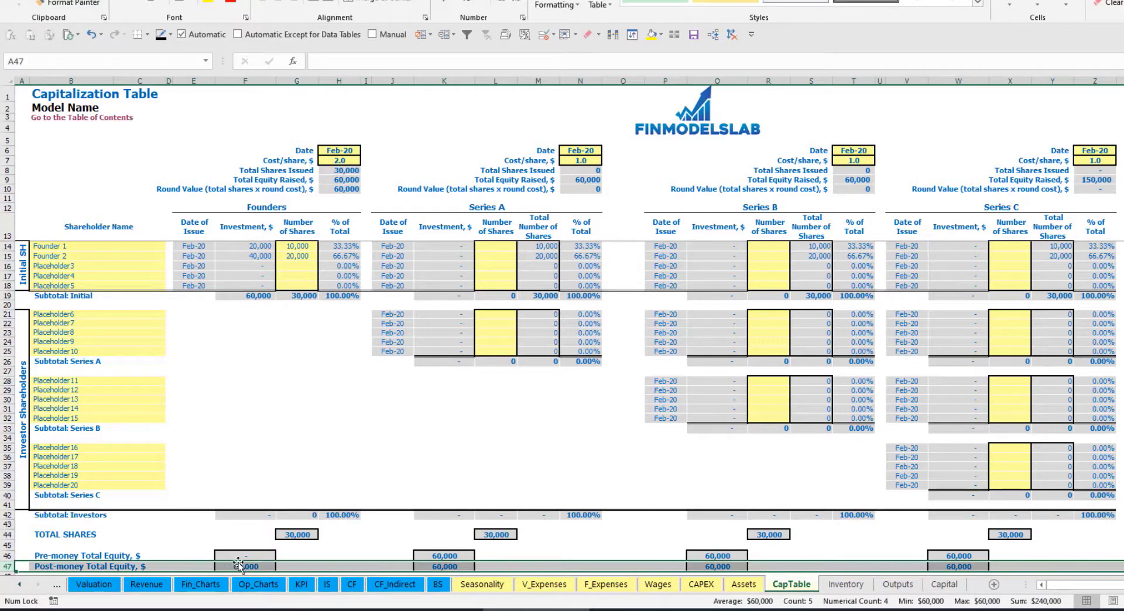
{"action": "left_click", "coordinate": [347, 247]}
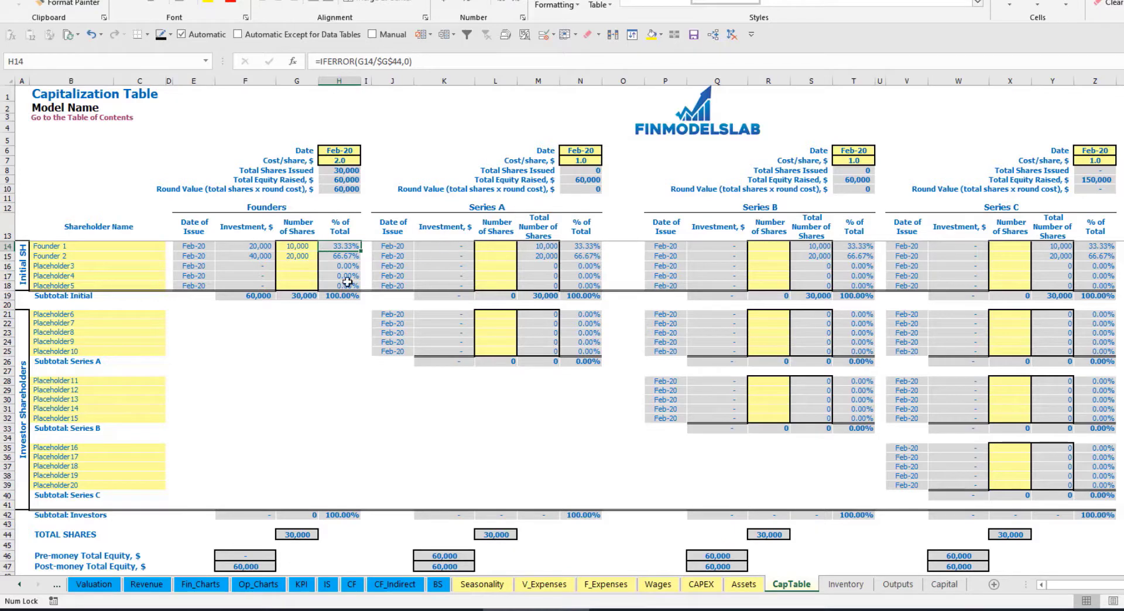
Step: Rename the first Series A investor shareholder, Placeholder6, as Investor 1
{"action": "left_click", "coordinate": [134, 315]}
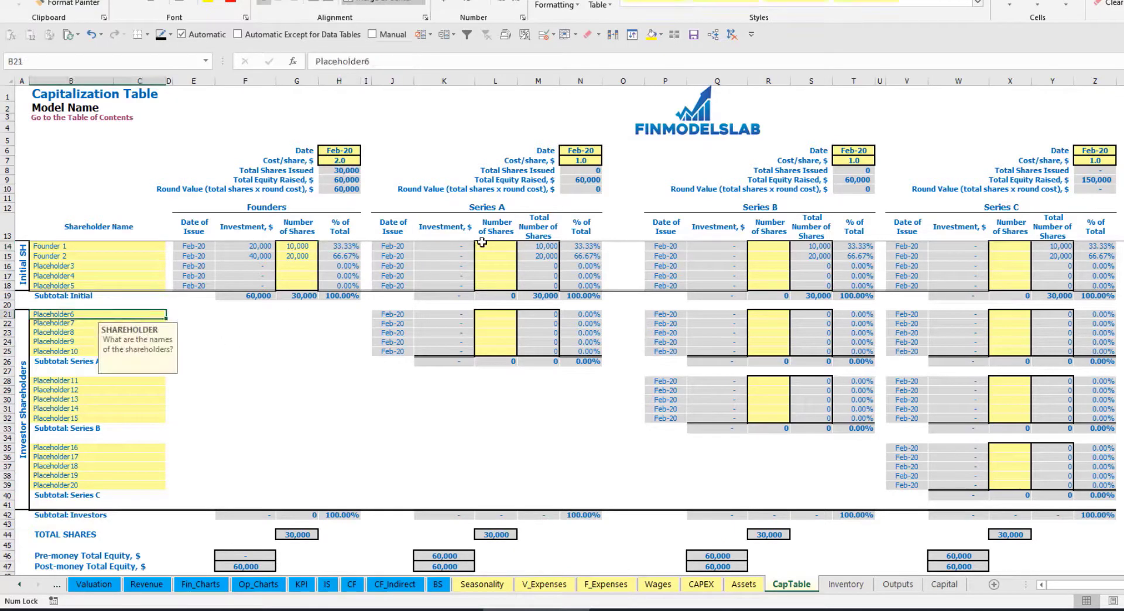
{"action": "left_click", "coordinate": [510, 211]}
{"action": "left_click", "coordinate": [80, 316]}
{"action": "type", "text": "Investor 1"}
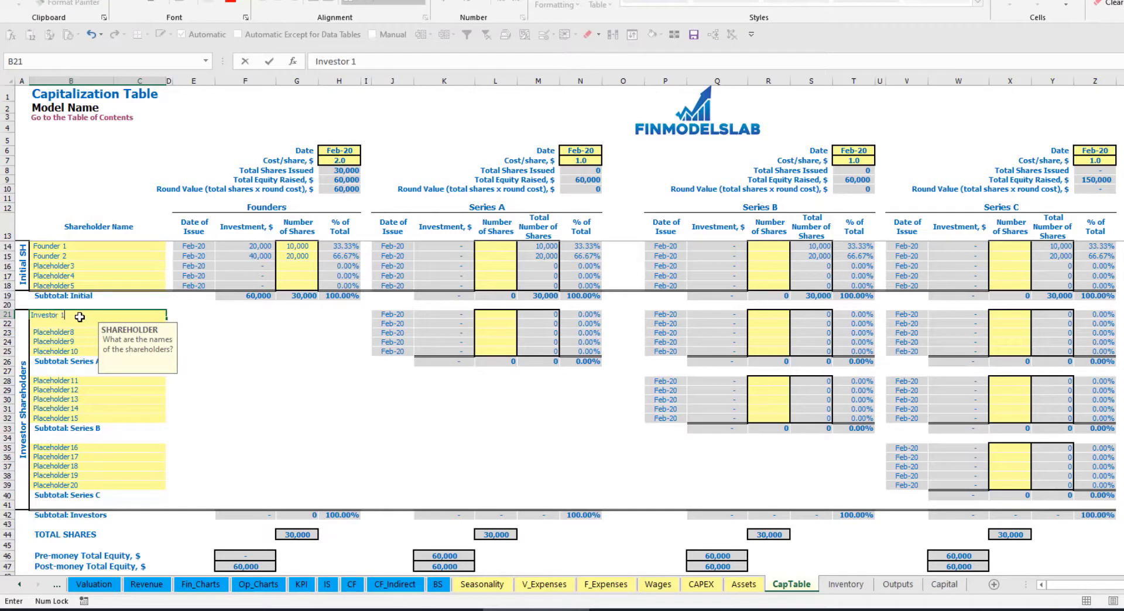
{"action": "key", "text": "Return"}
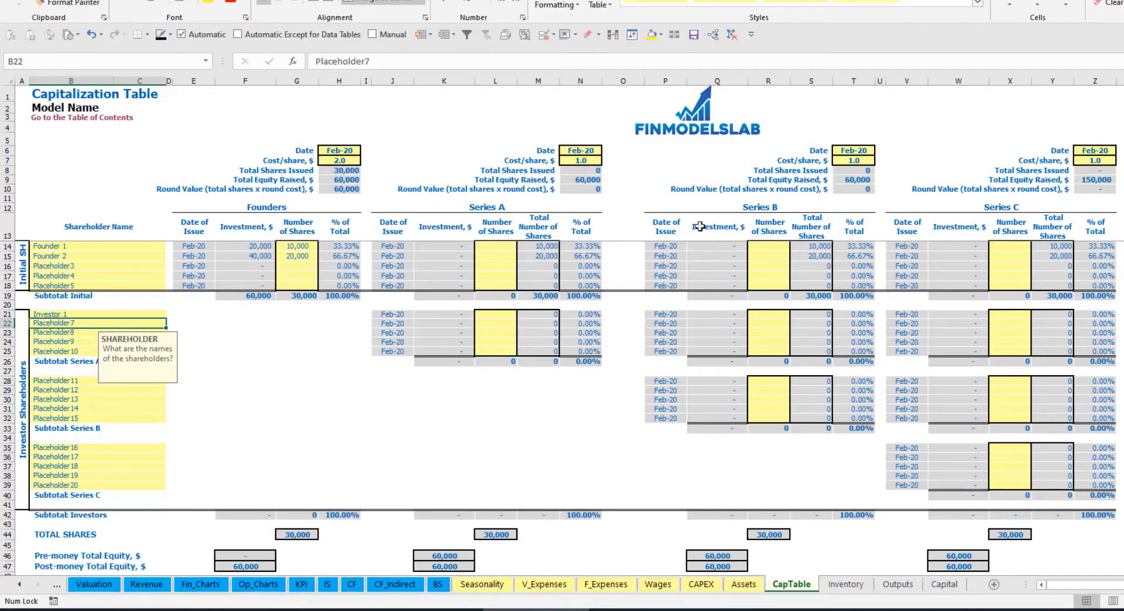
Step: Set the Series A round's closing date to May-20 and its cost per share to 5.0
{"action": "left_click", "coordinate": [593, 149]}
{"action": "left_click", "coordinate": [607, 150]}
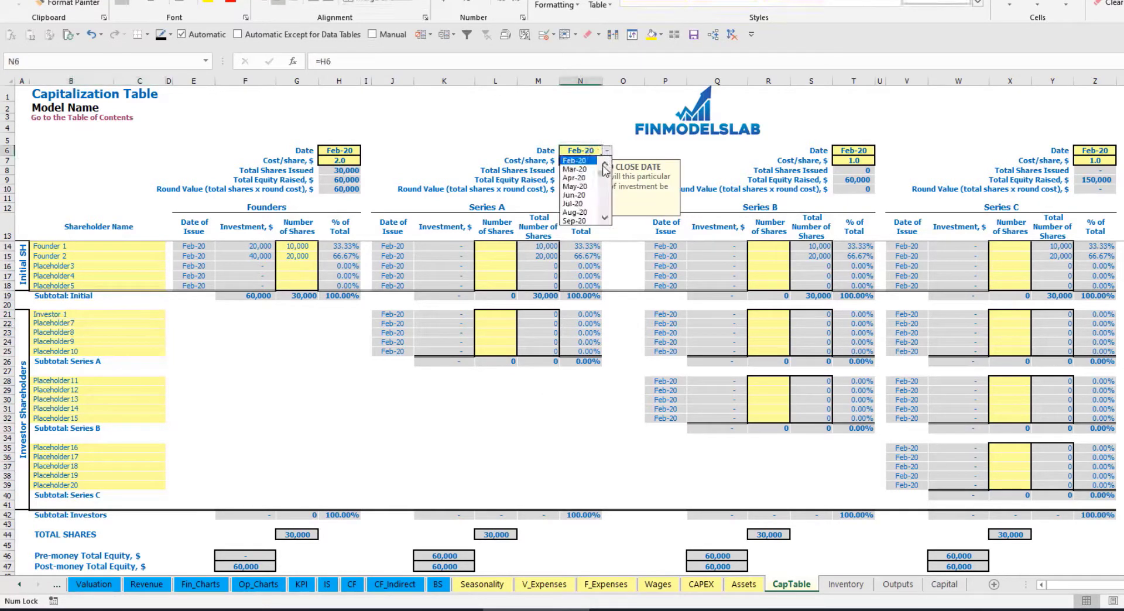
{"action": "left_click", "coordinate": [579, 193]}
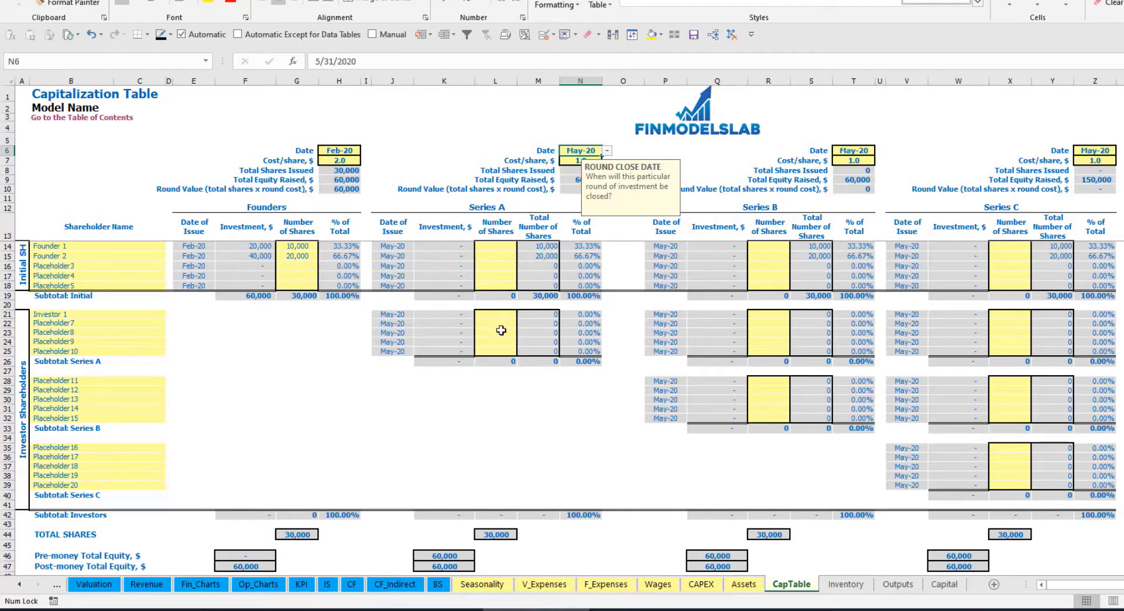
{"action": "left_click", "coordinate": [575, 159]}
{"action": "type", "text": "5"}
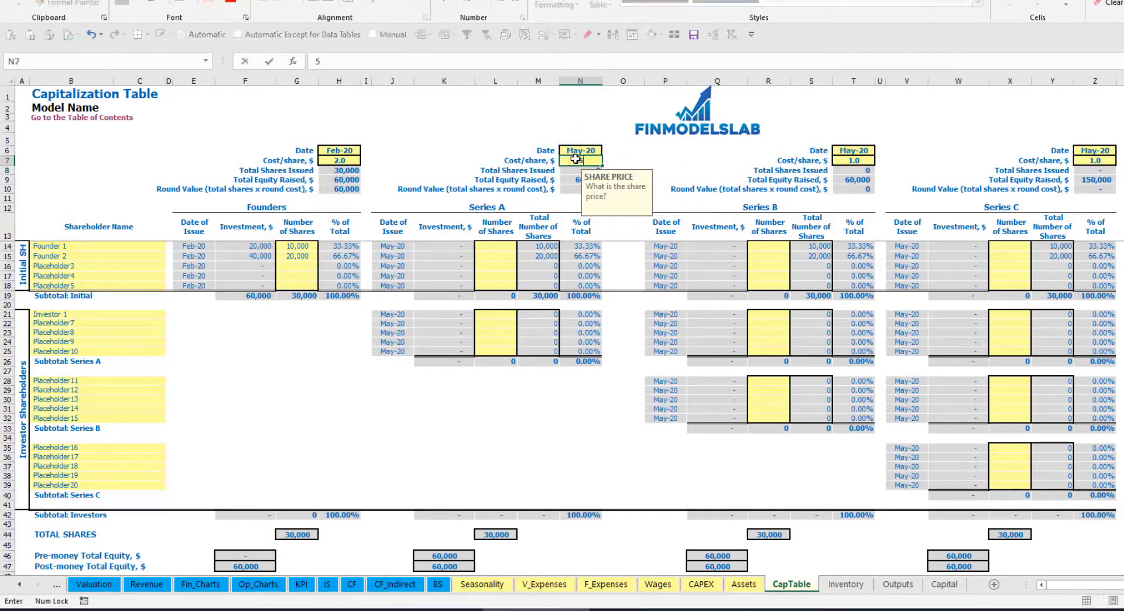
{"action": "key", "text": "Return"}
Step: Enter 1,000 Series A shares for Investor 1 and check the resulting investment formula
{"action": "left_click", "coordinate": [495, 314]}
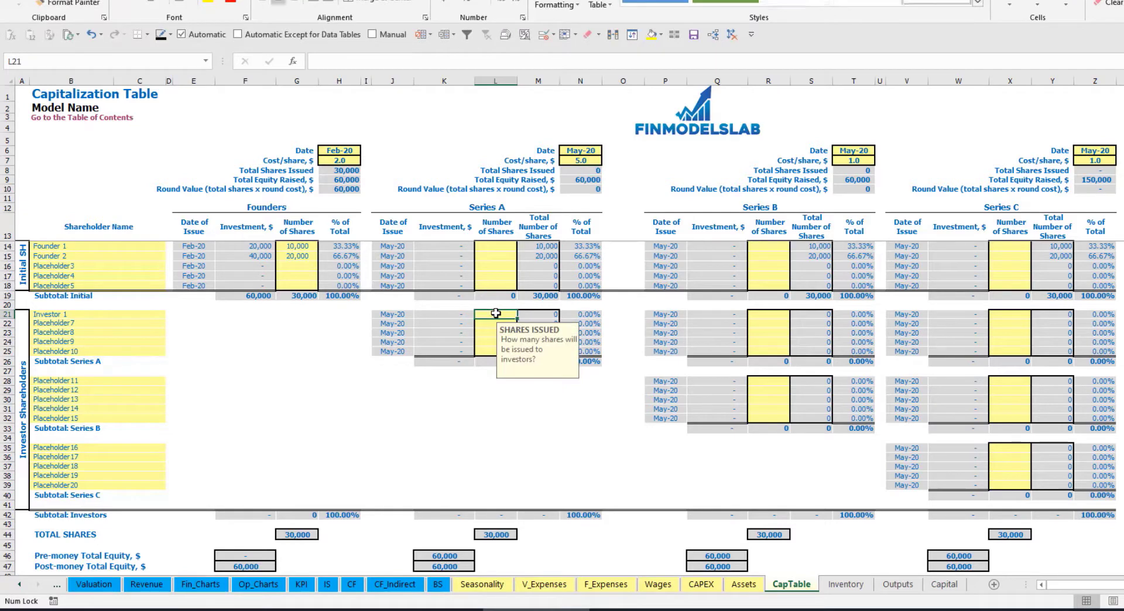
{"action": "type", "text": "100"}
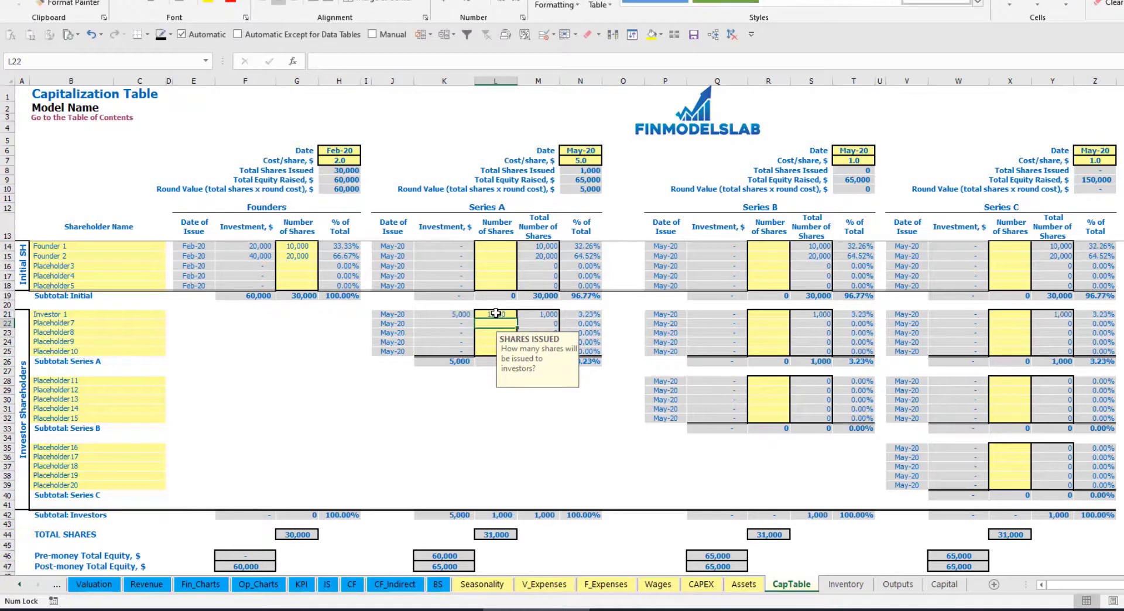
{"action": "left_click", "coordinate": [448, 408]}
{"action": "left_click", "coordinate": [452, 315]}
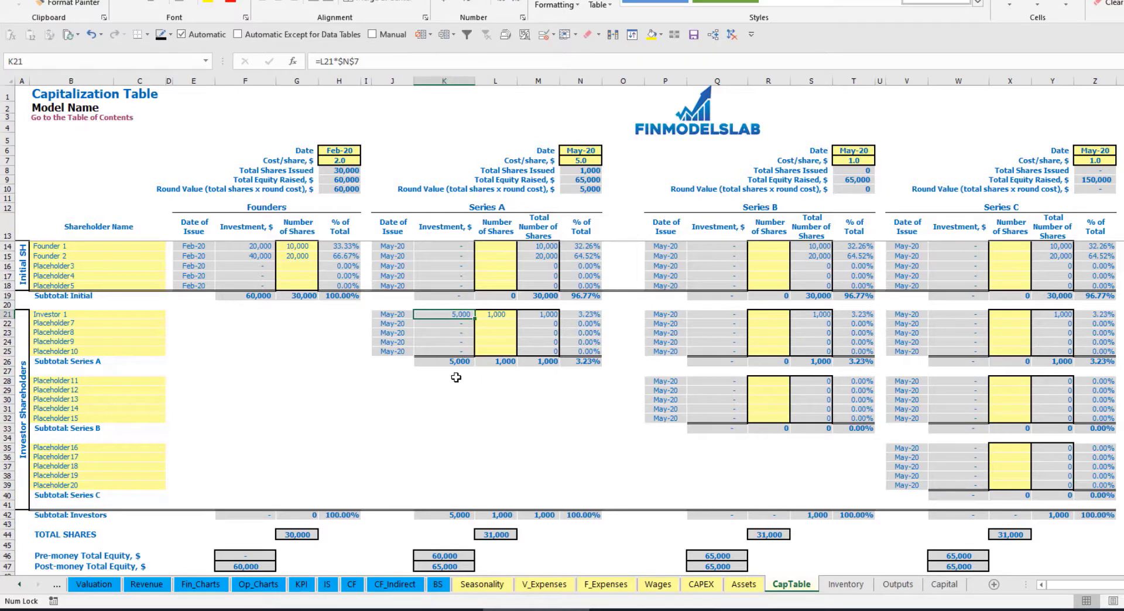
Step: Examine Series A's pre-money and post-money total equity formulas and the ownership percentages of Investor 1, Founder 1 and Founder 2
{"action": "left_click", "coordinate": [436, 551]}
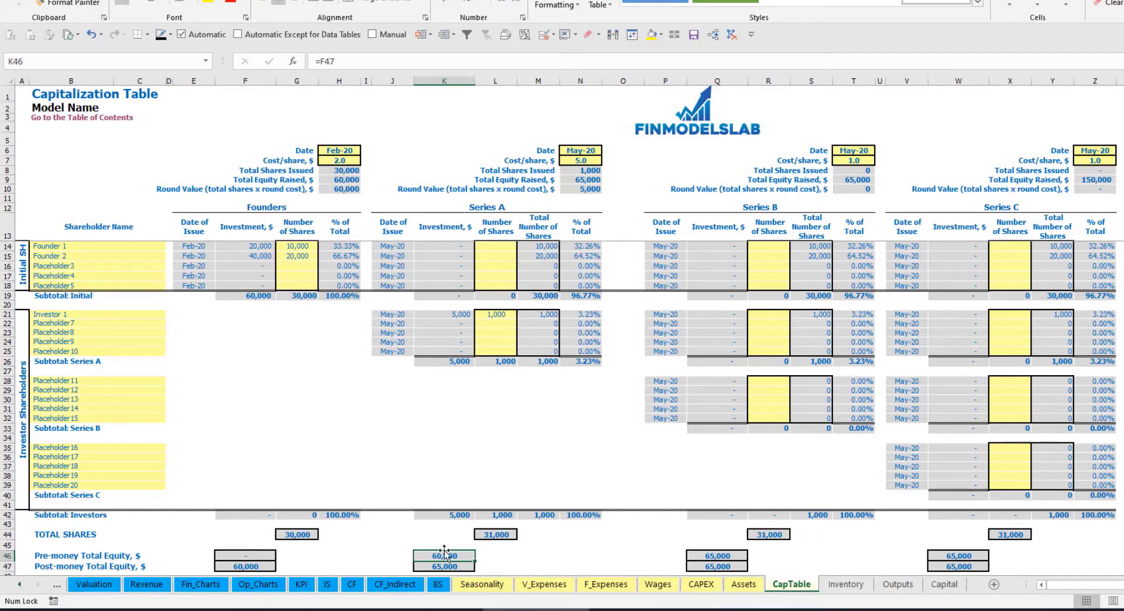
{"action": "key", "text": "Down"}
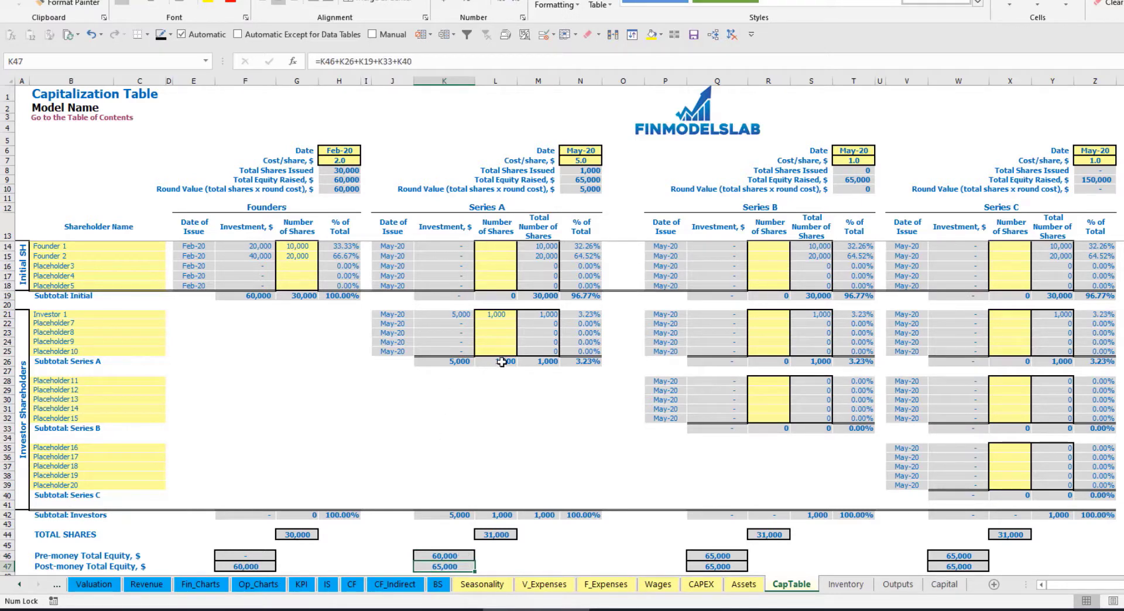
{"action": "left_click", "coordinate": [580, 314]}
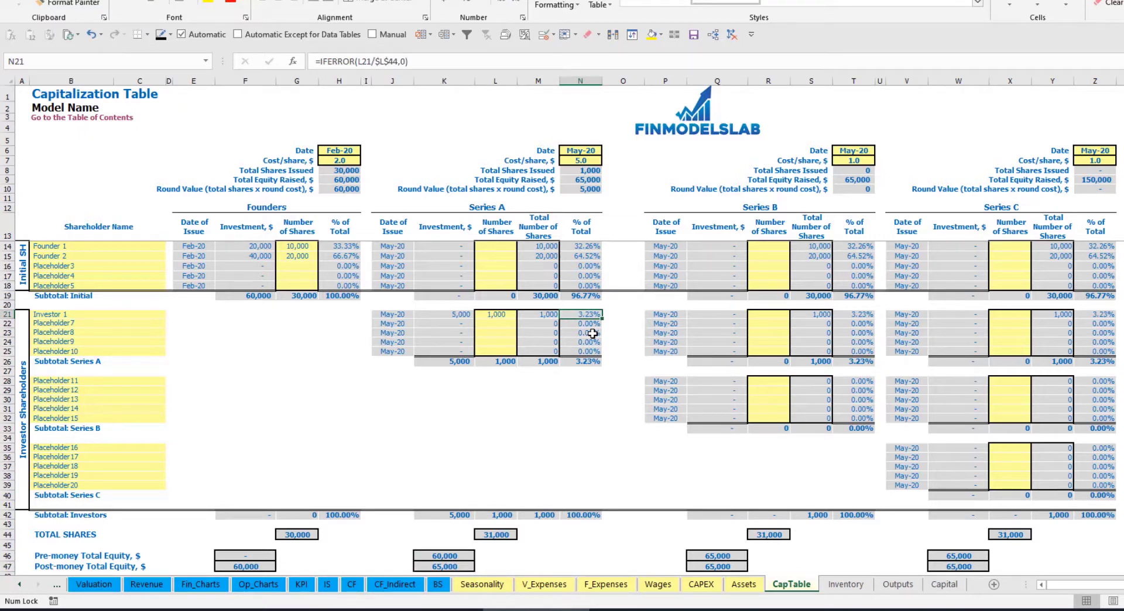
{"action": "left_click_drag", "start_coordinate": [124, 245], "coordinate": [123, 256]}
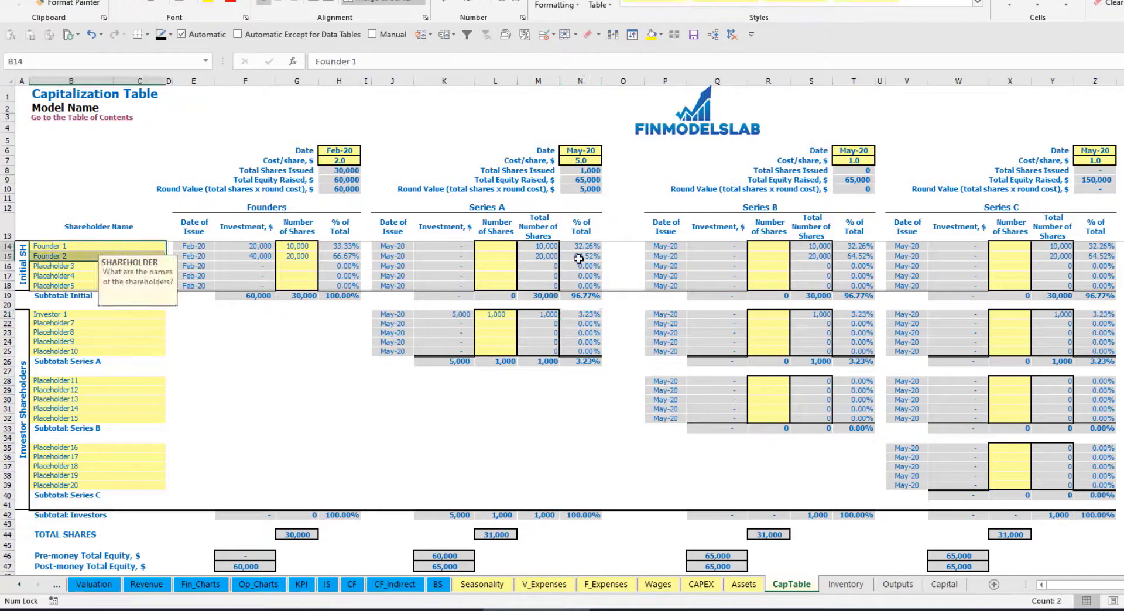
{"action": "left_click_drag", "start_coordinate": [587, 246], "coordinate": [585, 257]}
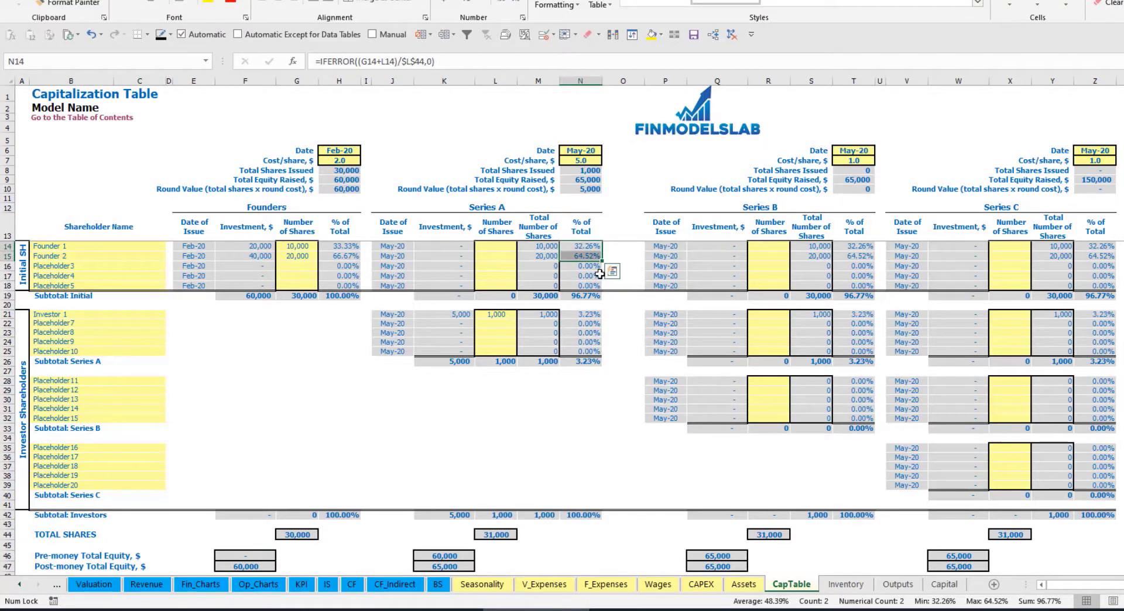
{"action": "key", "text": "Up"}
{"action": "key", "text": "Down"}
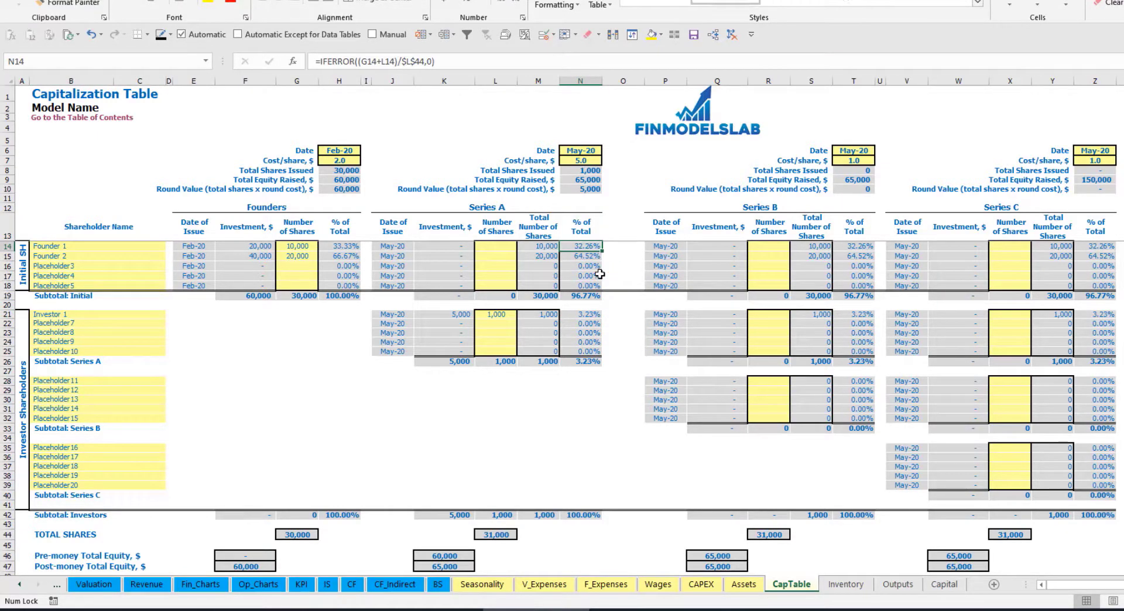
{"action": "key", "text": "Down"}
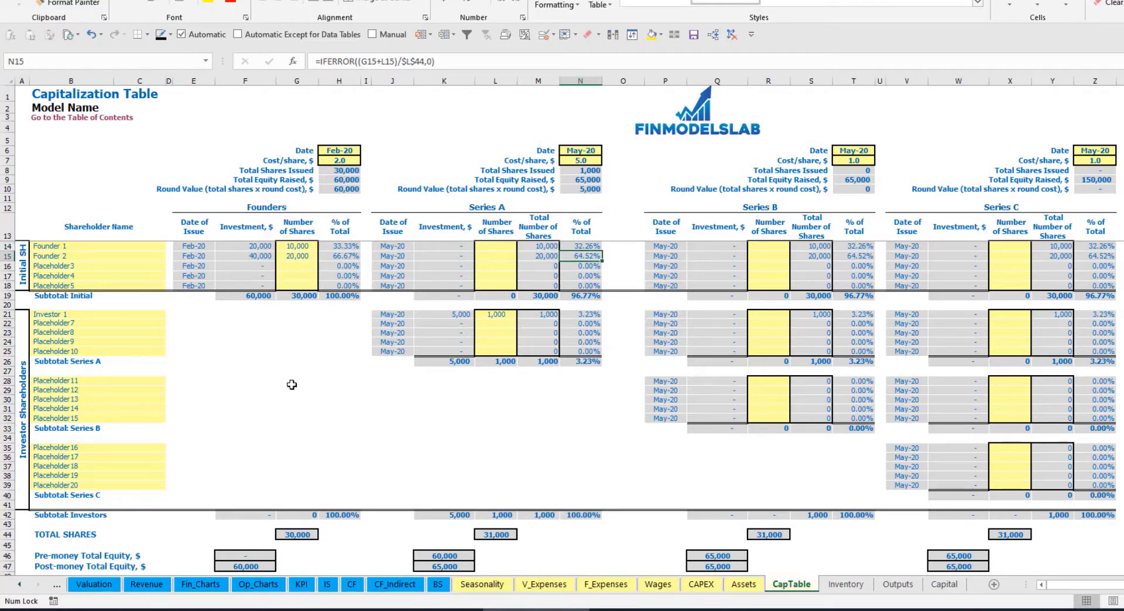
Step: Review the Series C shareholder placeholders and the Series A share inputs for its investors
{"action": "left_click", "coordinate": [96, 450]}
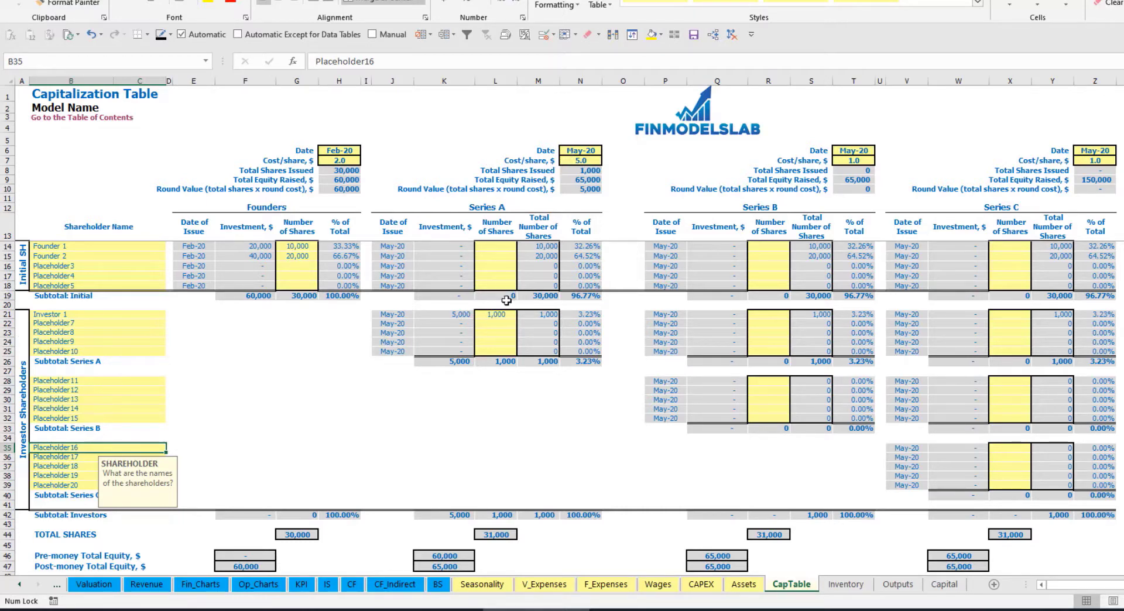
{"action": "left_click_drag", "start_coordinate": [500, 315], "coordinate": [495, 351]}
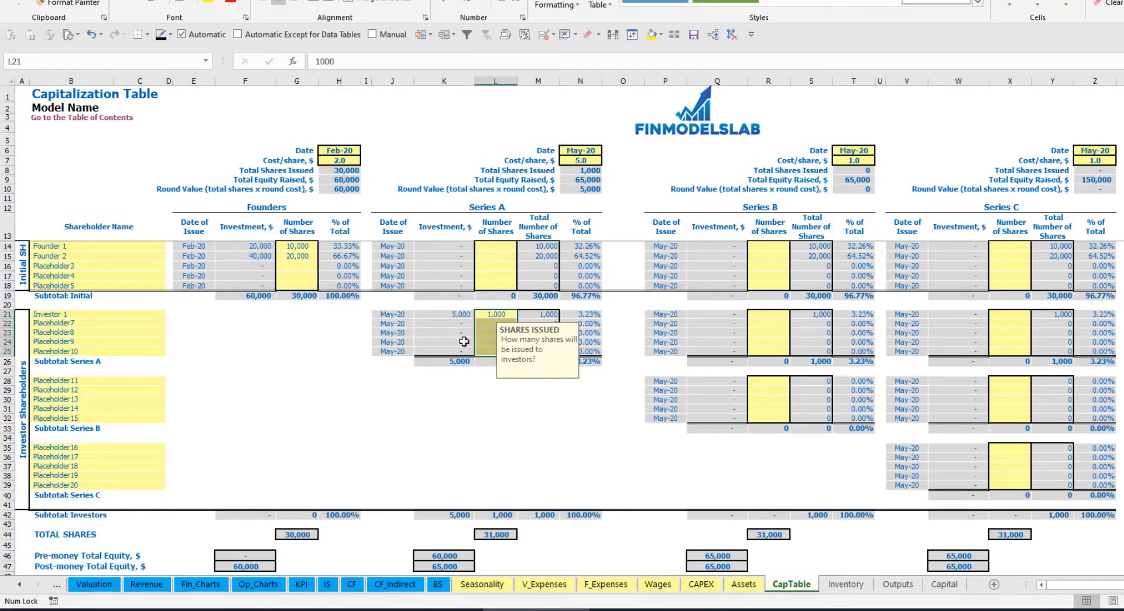
{"action": "left_click", "coordinate": [512, 400]}
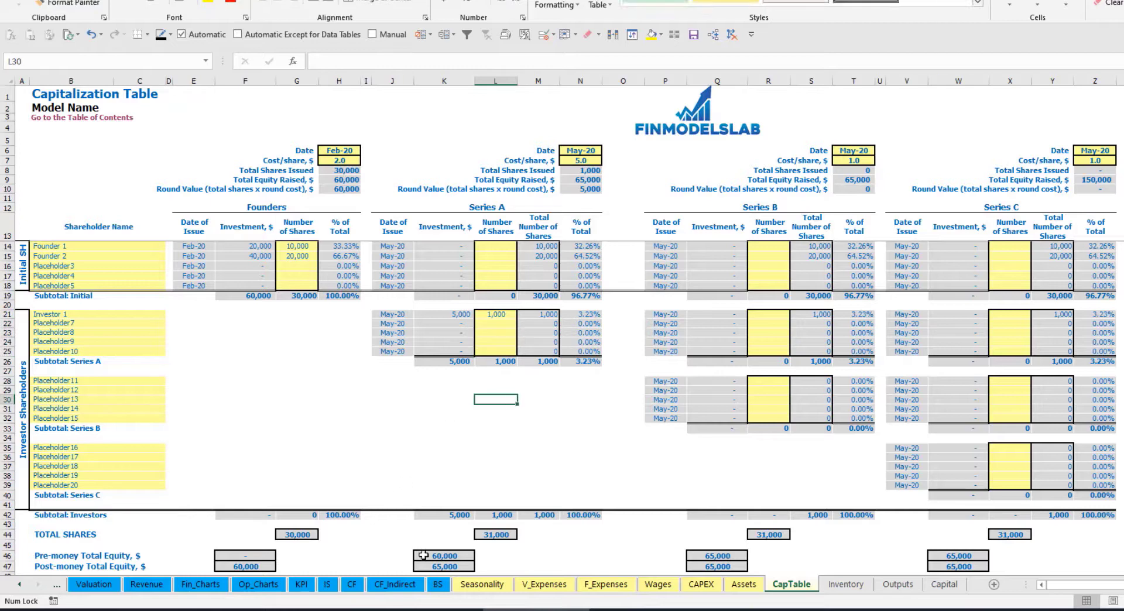
Step: Check the Feb-20 and May-20 Ordinary Equity Raisings on the Cash Flow Statement, and the Ordinary Equity row on the Balance Sheet
{"action": "left_click", "coordinate": [351, 588]}
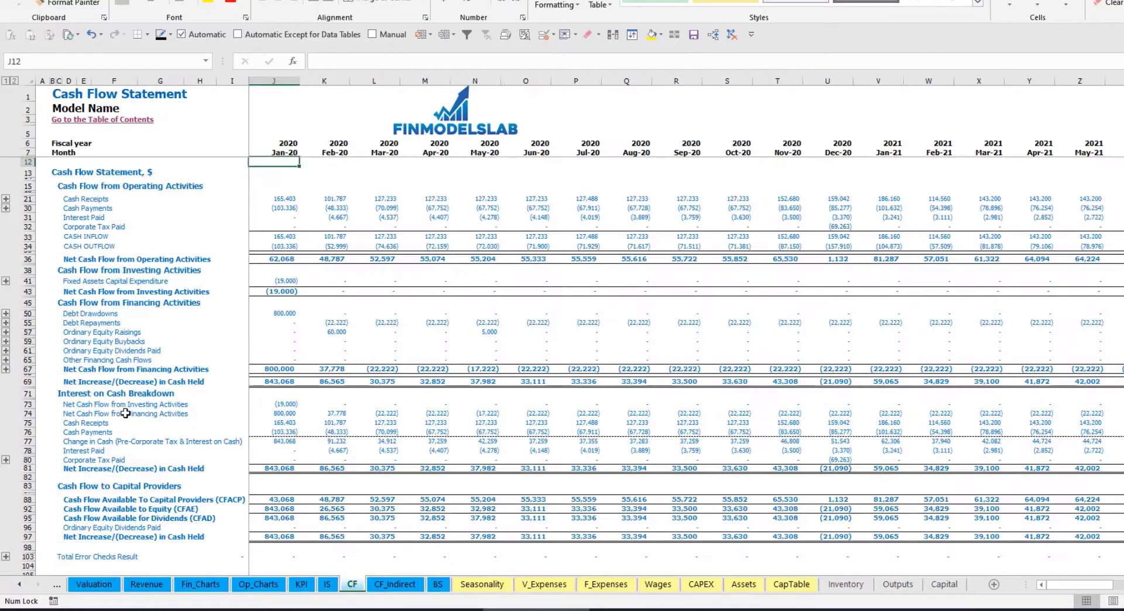
{"action": "left_click", "coordinate": [26, 332]}
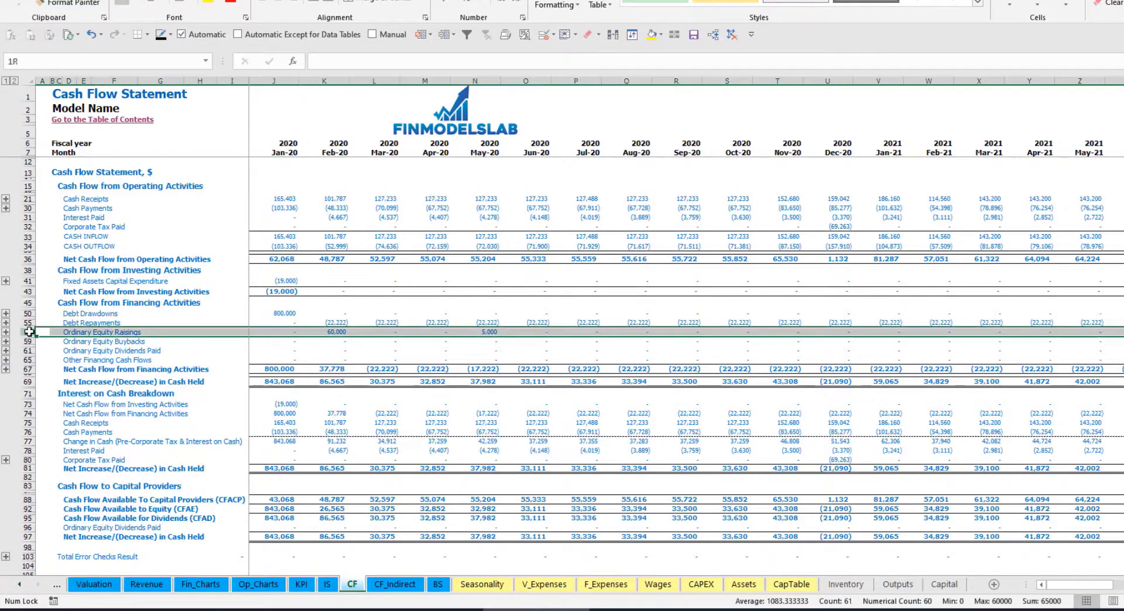
{"action": "left_click", "coordinate": [338, 332]}
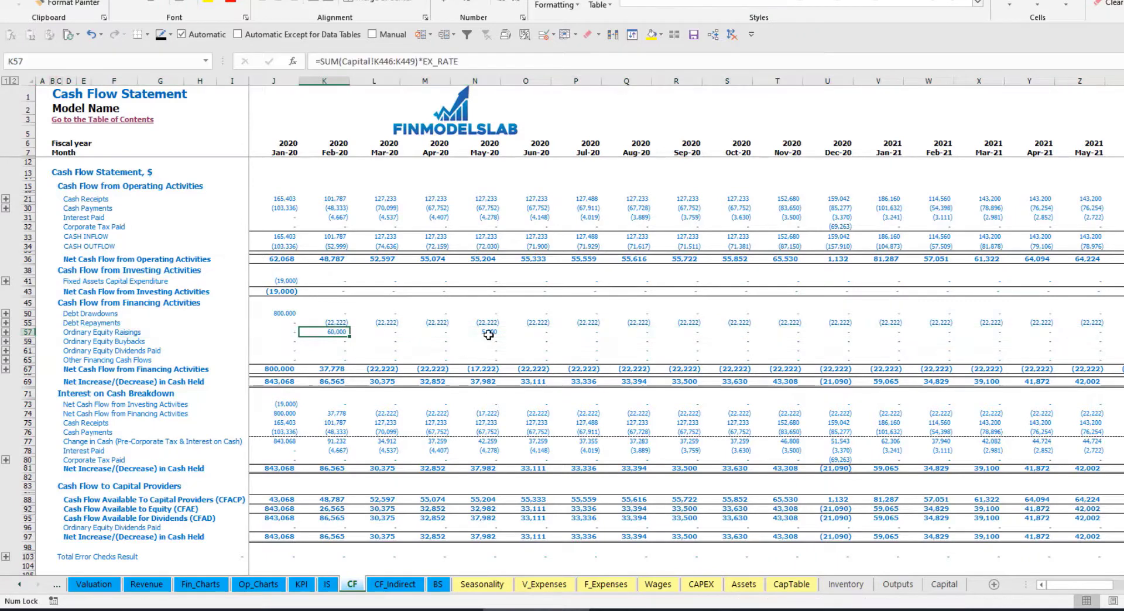
{"action": "left_click", "coordinate": [489, 333]}
{"action": "left_click", "coordinate": [439, 584]}
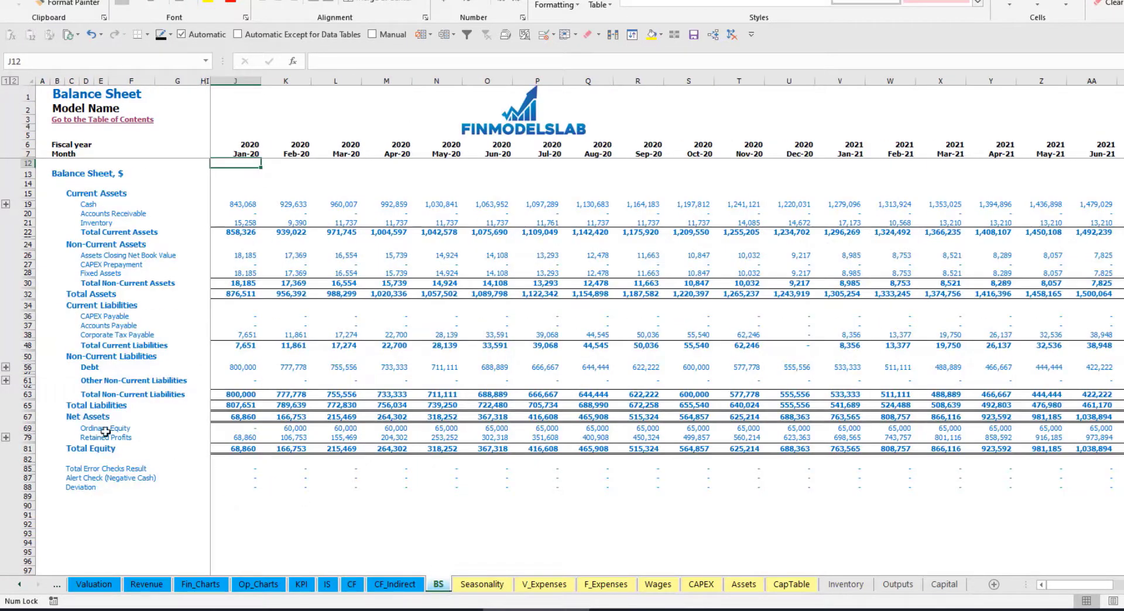
{"action": "left_click", "coordinate": [27, 428]}
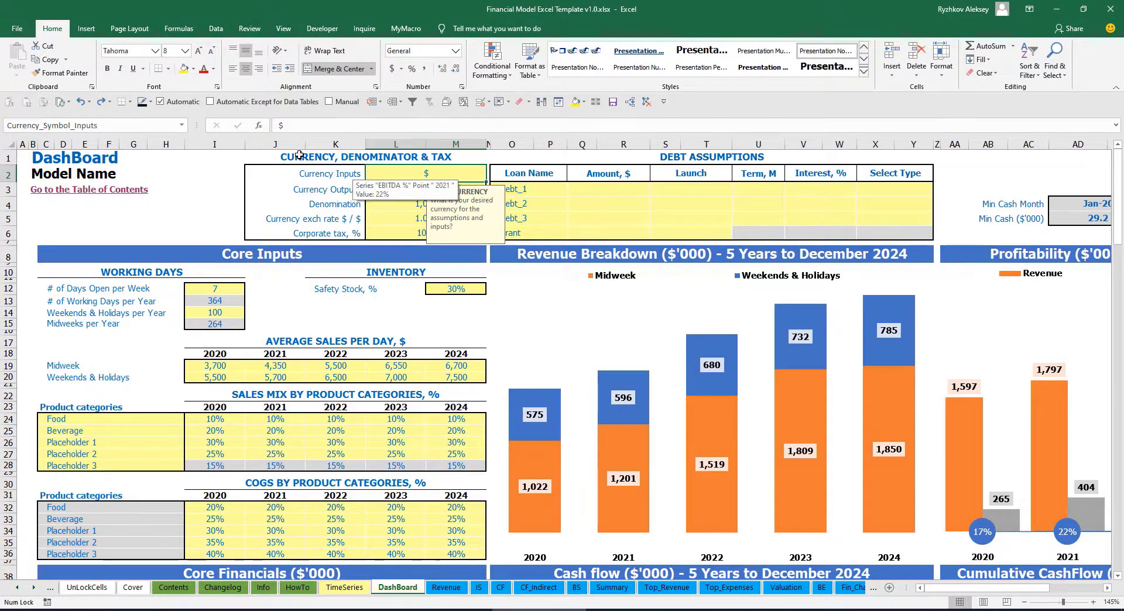
Step: Review the Currency Inputs and Currency Outputs settings on the DashBoard sheet
{"action": "left_click", "coordinate": [200, 180]}
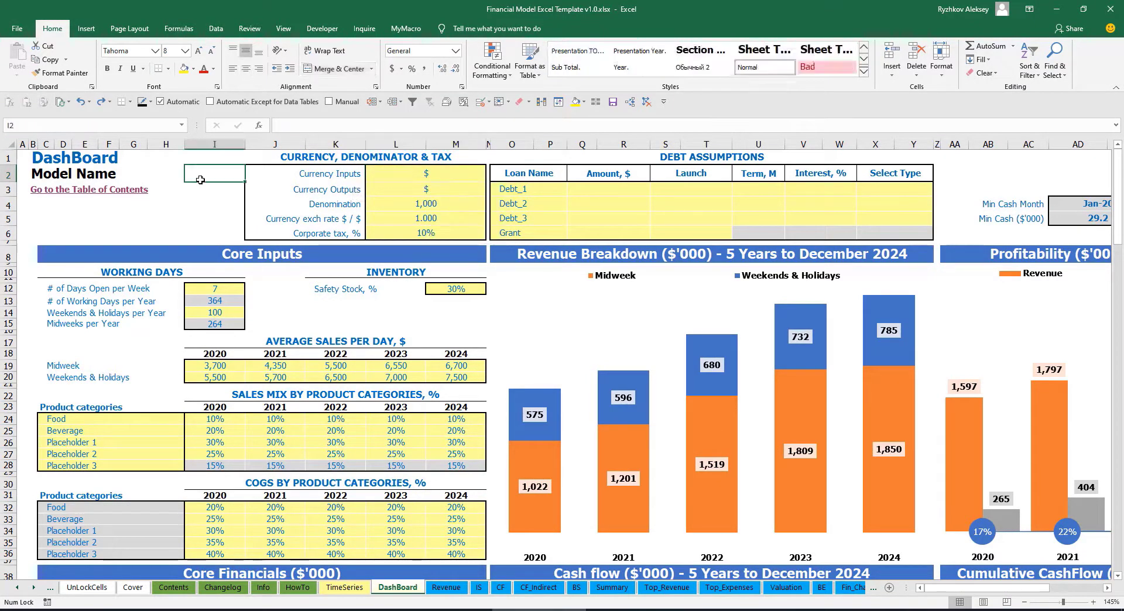
{"action": "left_click", "coordinate": [409, 176]}
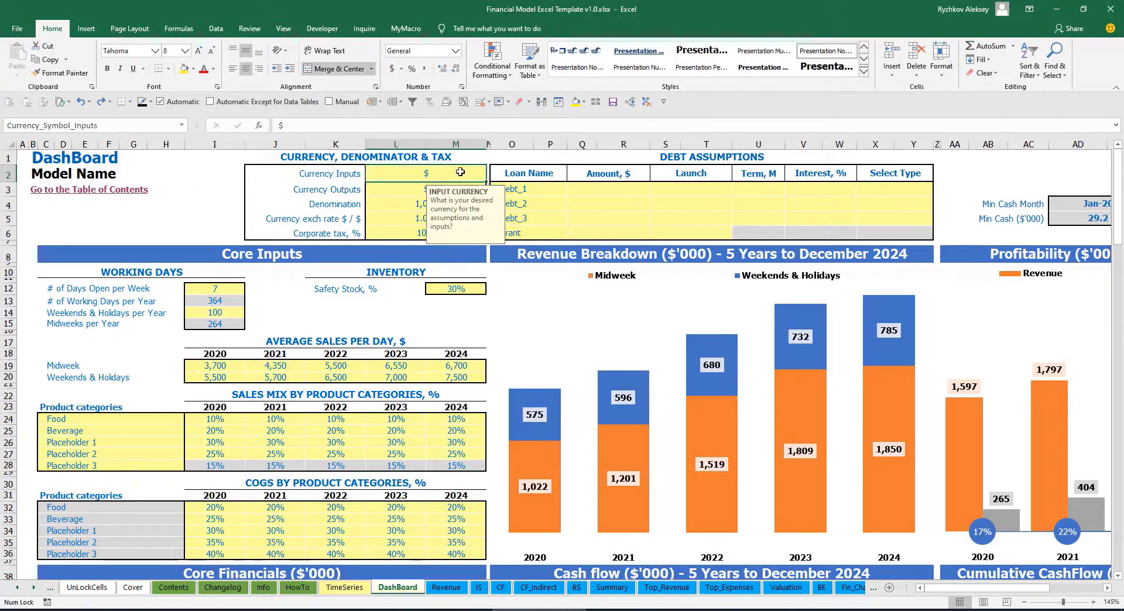
{"action": "left_click", "coordinate": [387, 190]}
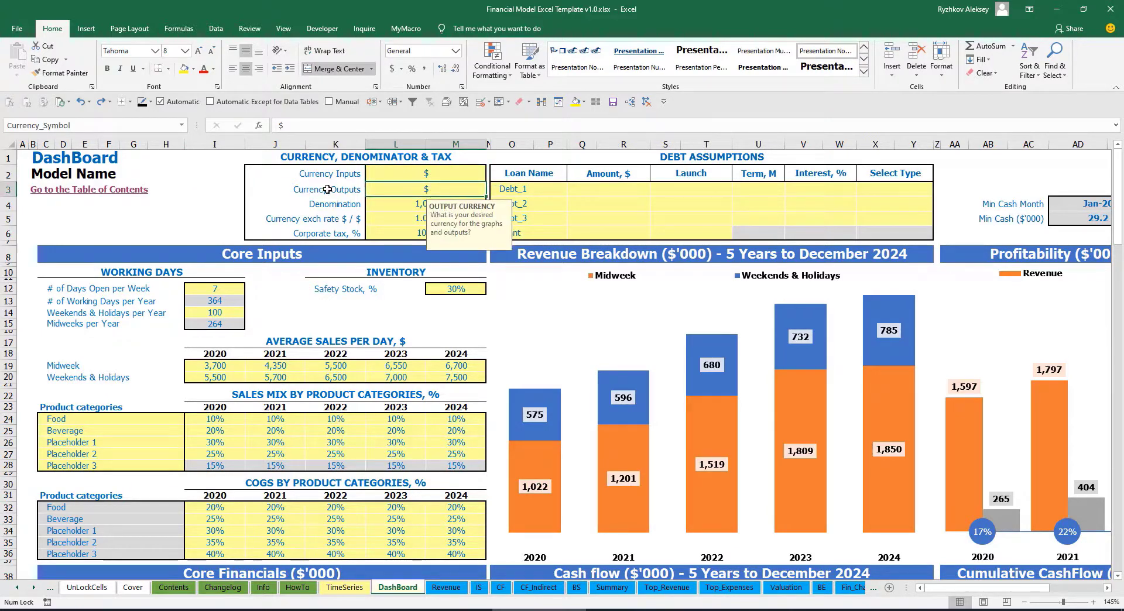
{"action": "left_click", "coordinate": [400, 176]}
{"action": "left_click", "coordinate": [399, 189]}
Step: Set the DashBoard's input currency to USD and its output currency to EUR, and go to the currency exchange rate
{"action": "left_click", "coordinate": [415, 175]}
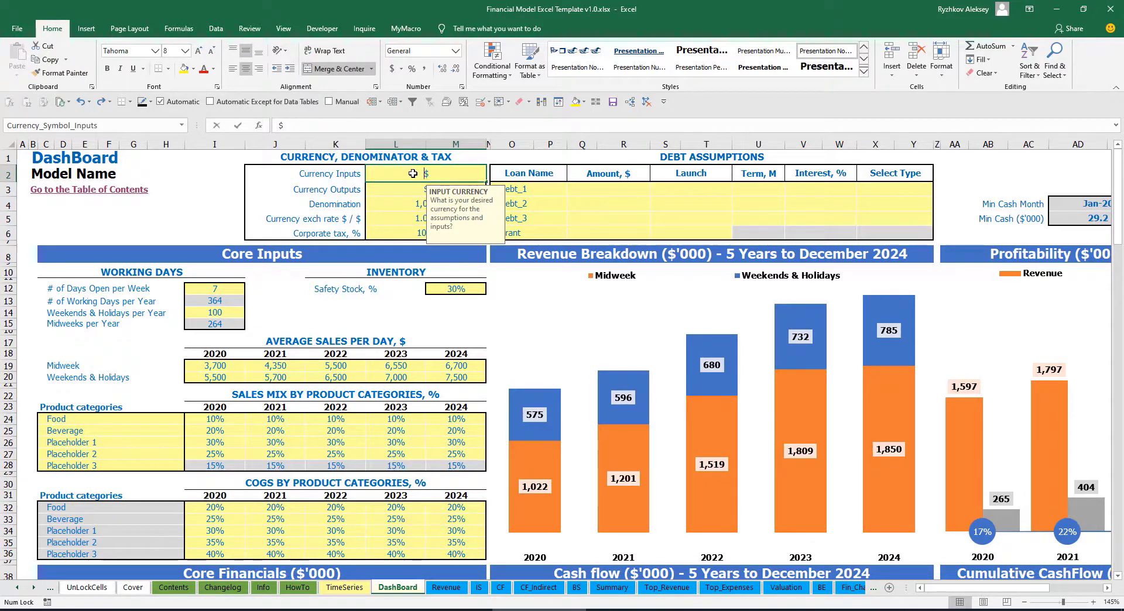
{"action": "type", "text": "USD"}
{"action": "key", "text": "Return"}
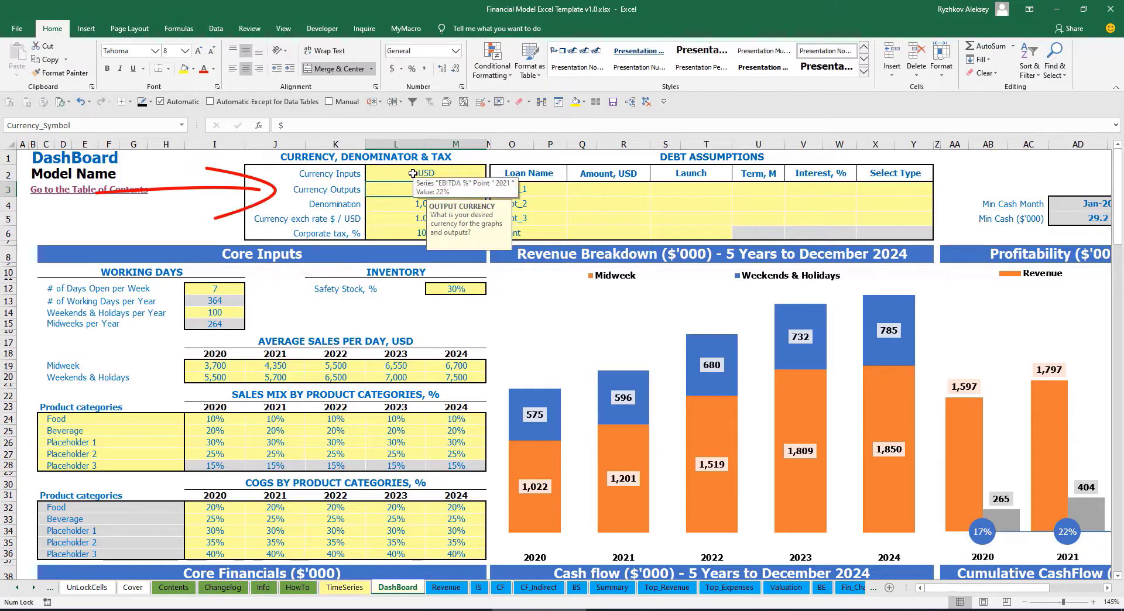
{"action": "type", "text": "EUR"}
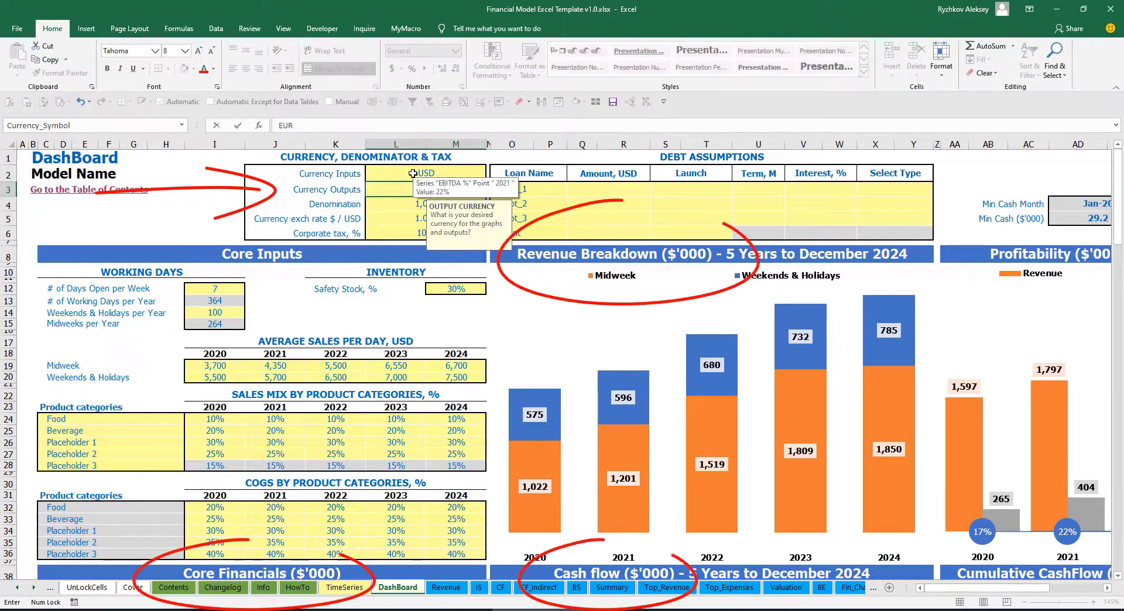
{"action": "key", "text": "Return"}
{"action": "key", "text": "Return"}
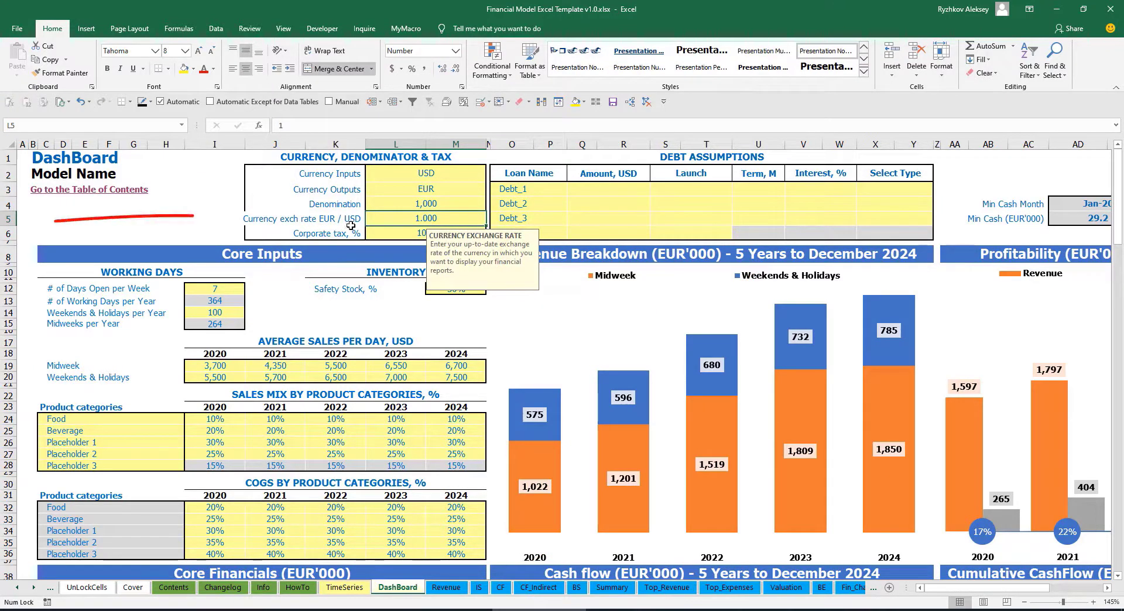
Step: Set the EUR / USD currency exchange rate to 1.2 and recheck the input and output currency settings
{"action": "key", "text": "F2"}
{"action": "type", "text": "1.2"}
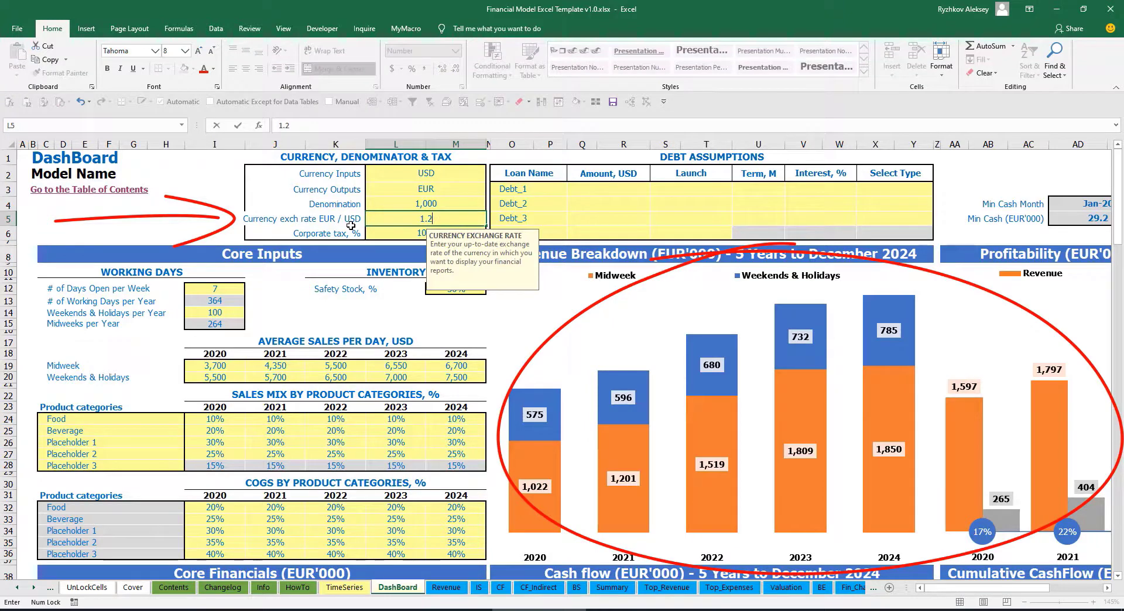
{"action": "key", "text": "Return"}
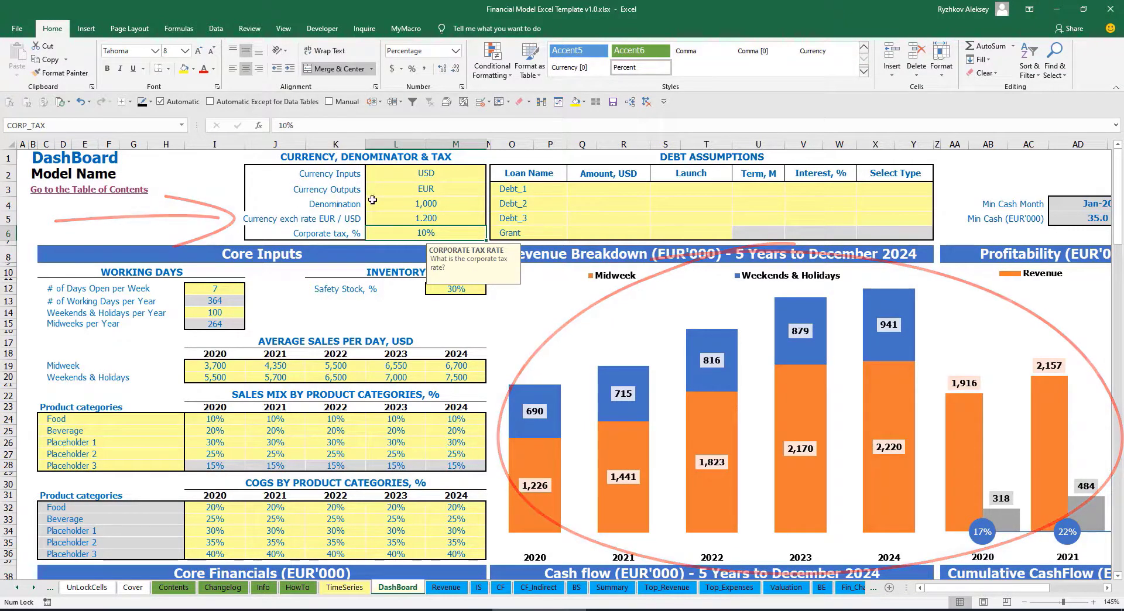
{"action": "left_click", "coordinate": [391, 175]}
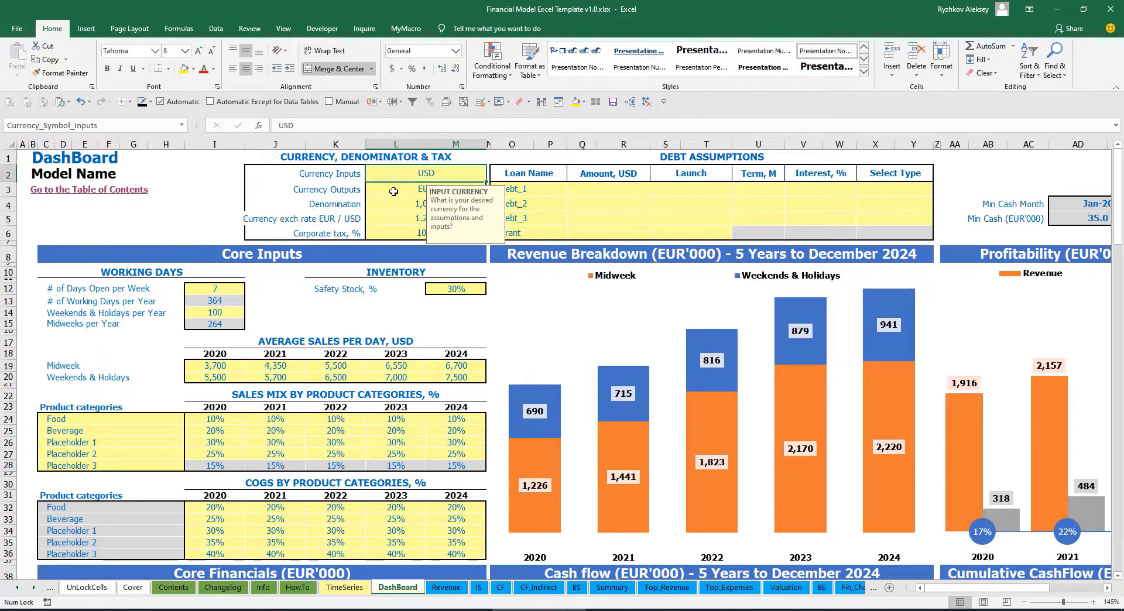
{"action": "left_click", "coordinate": [396, 189]}
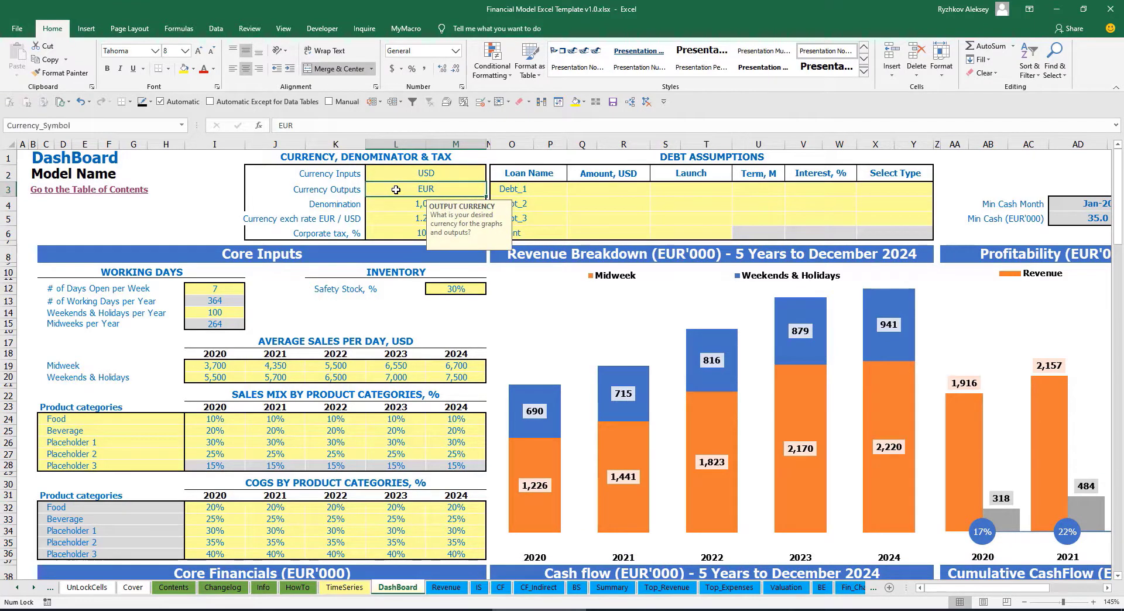
{"action": "left_click", "coordinate": [382, 218]}
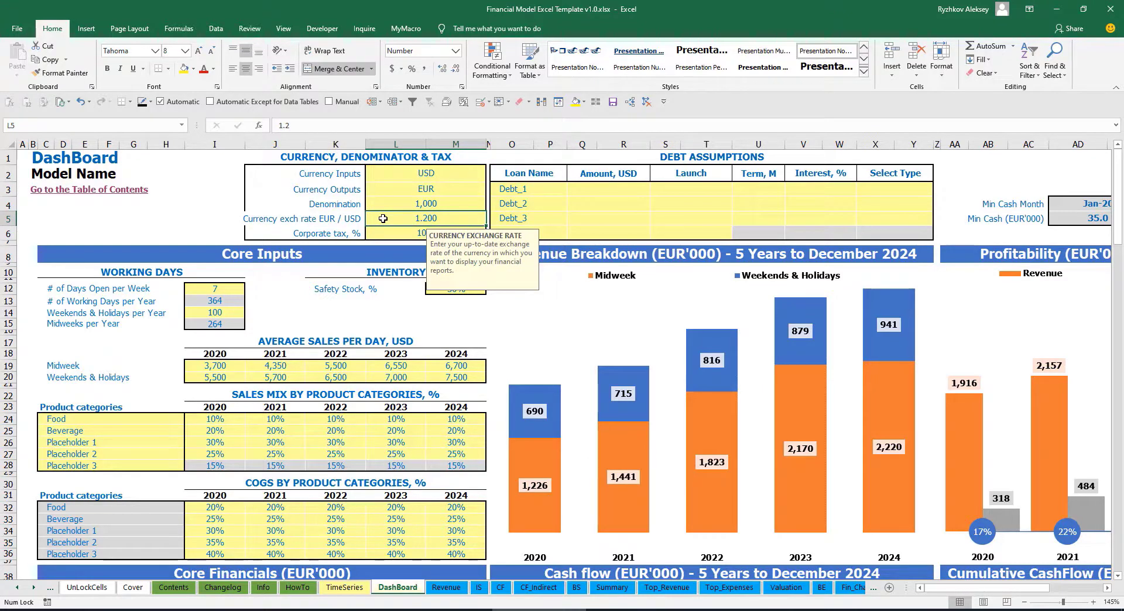
Step: Check the Denomination setting on the DashBoard and the five-year Income Statement heading on the Summary sheet
{"action": "left_click", "coordinate": [401, 199]}
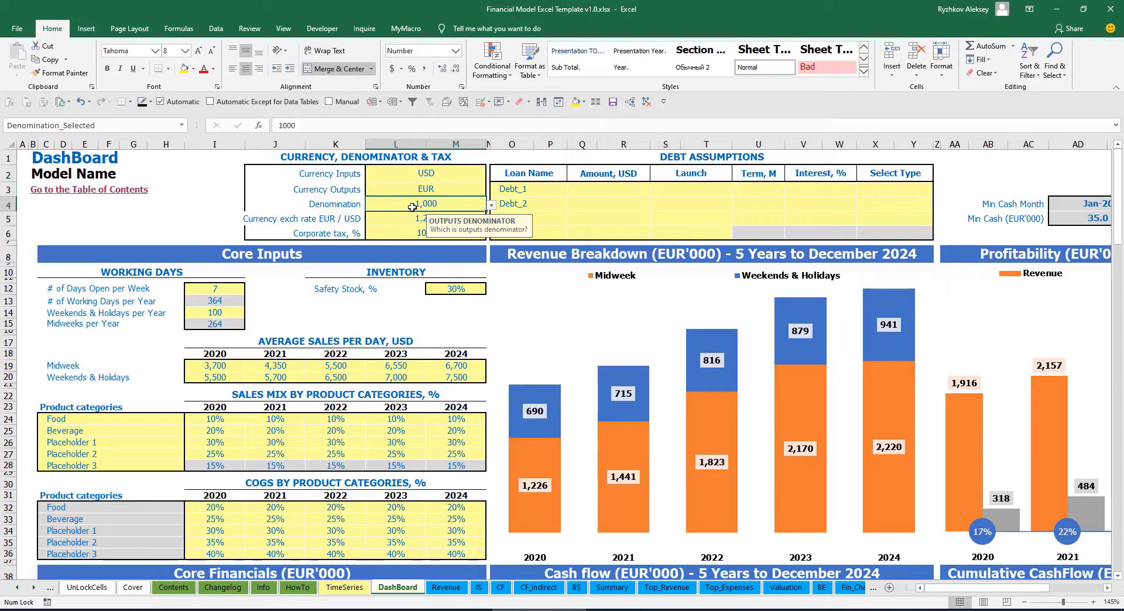
{"action": "left_click", "coordinate": [612, 587]}
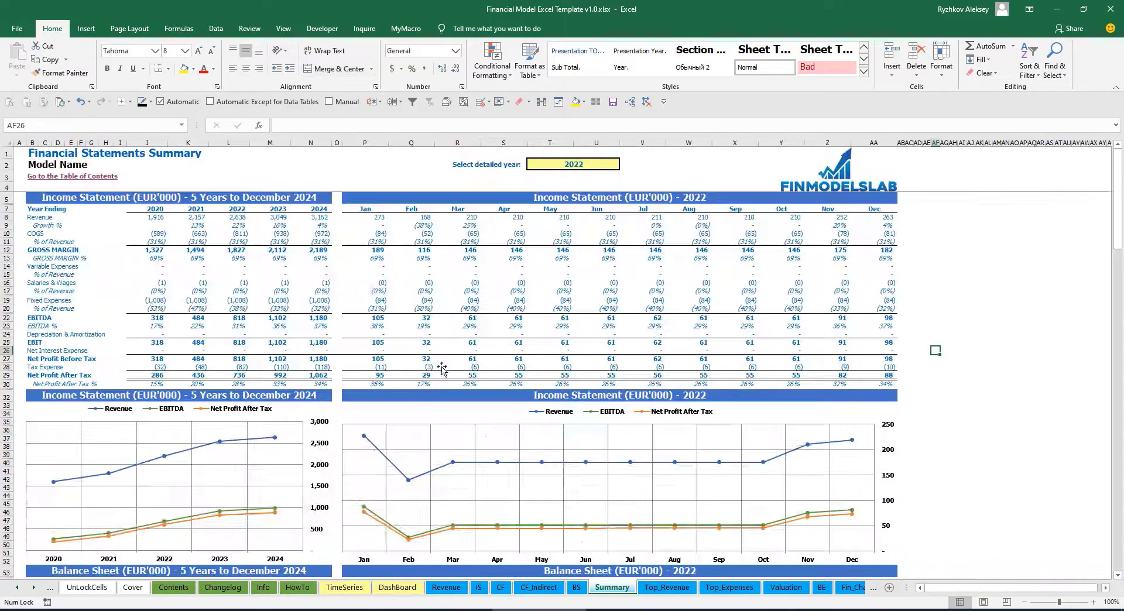
{"action": "left_click", "coordinate": [184, 200]}
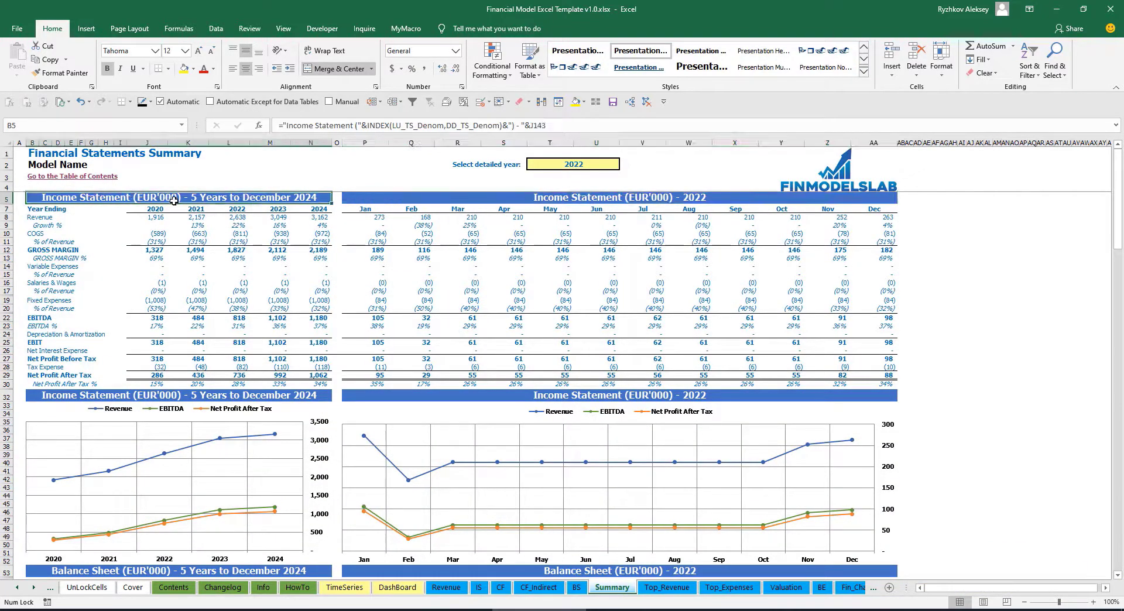
Step: Set the DashBoard's denomination to 1,000,000 and check the five-year and 2022 Income Statement headings on the Summary sheet
{"action": "left_click", "coordinate": [398, 587]}
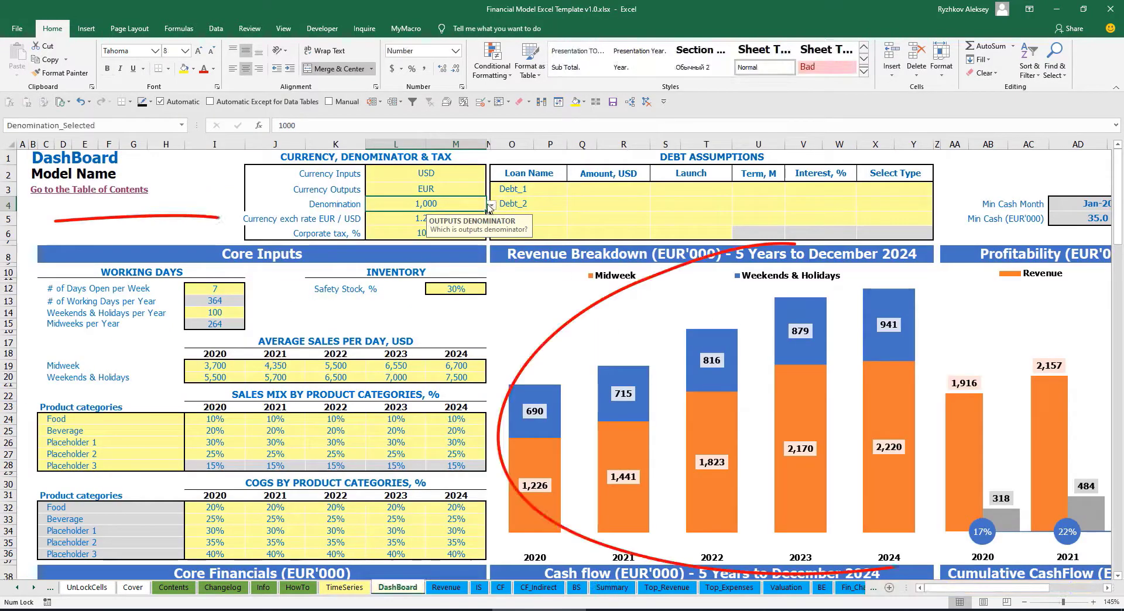
{"action": "left_click", "coordinate": [490, 206]}
{"action": "left_click", "coordinate": [432, 241]}
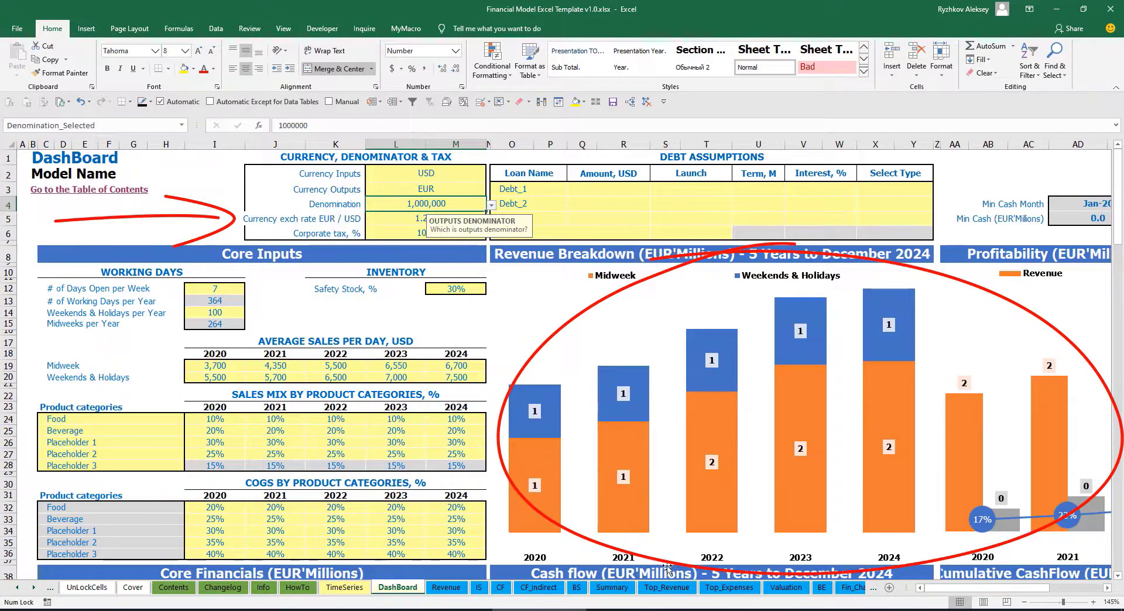
{"action": "left_click", "coordinate": [607, 589]}
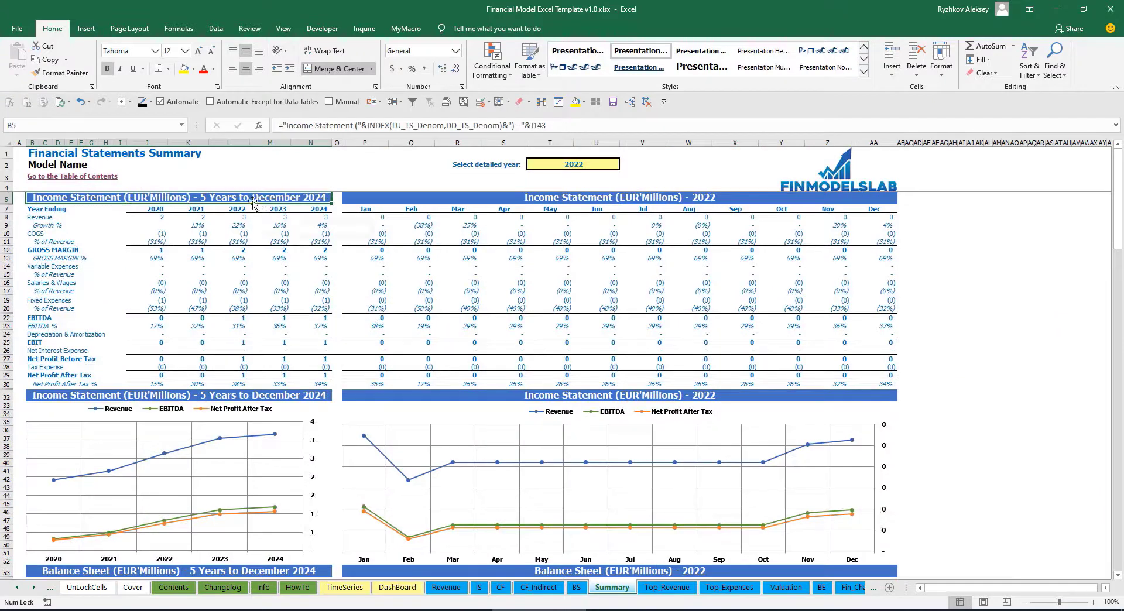
{"action": "left_click", "coordinate": [468, 197]}
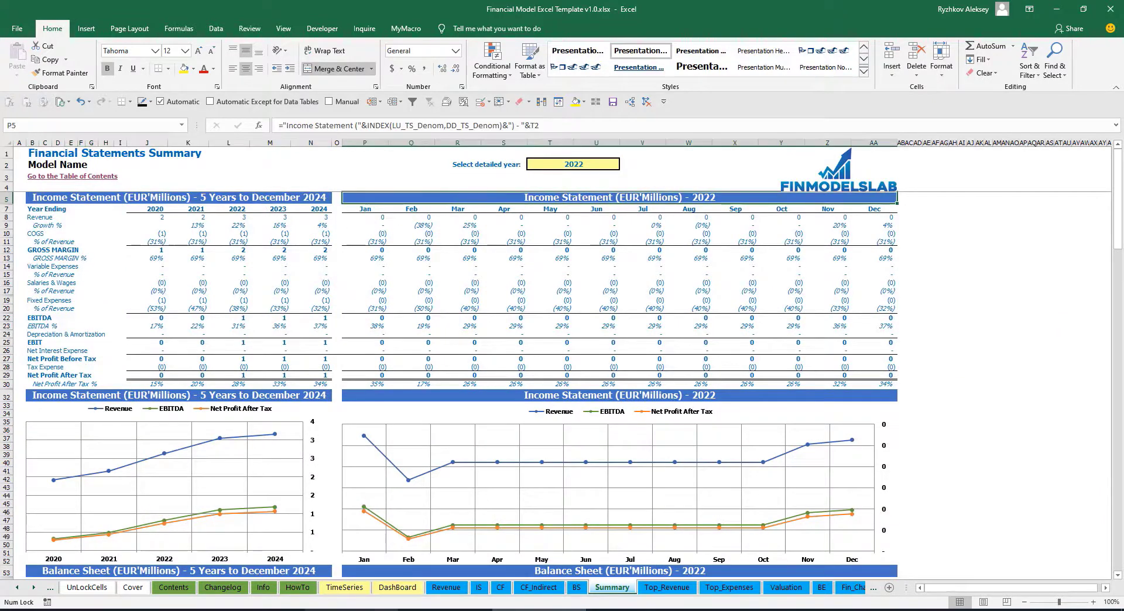
Step: Set the DashBoard's denomination to 1 and check the figures on the Summary sheet
{"action": "left_click", "coordinate": [397, 587]}
{"action": "left_click", "coordinate": [491, 205]}
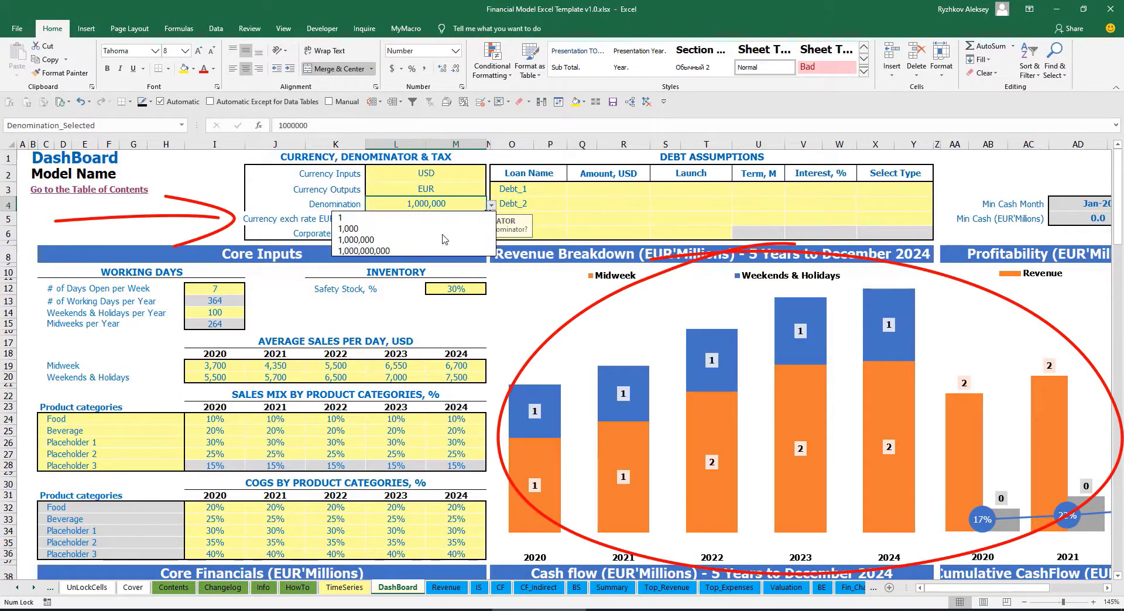
{"action": "left_click", "coordinate": [413, 218]}
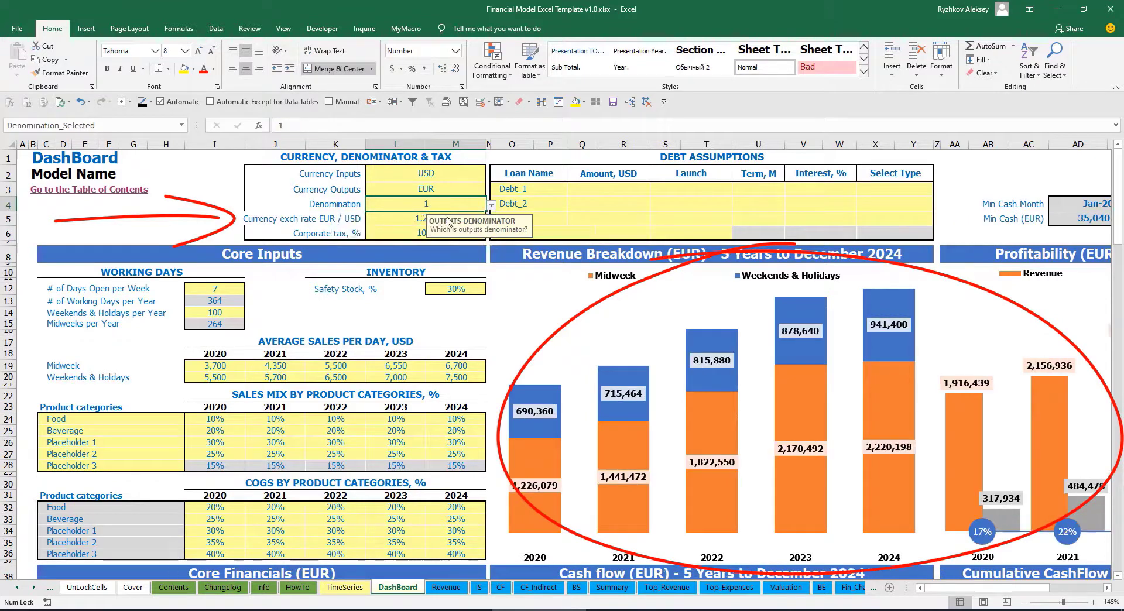
{"action": "left_click", "coordinate": [612, 587]}
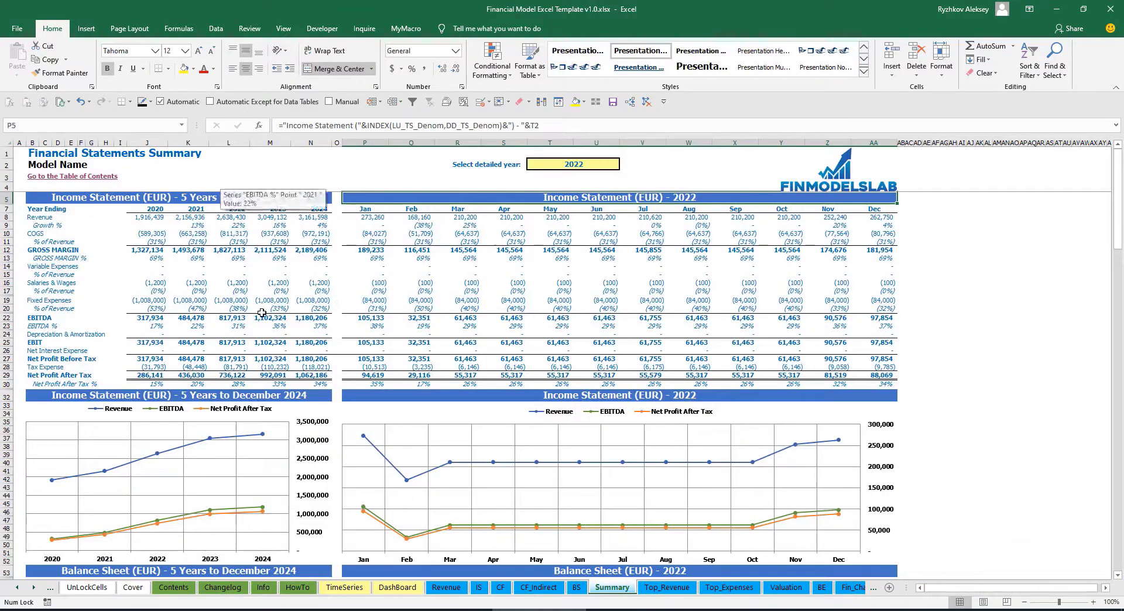
Step: Set the DashBoard's corporate tax to 15% and check the Tax Expense row on the Income Statement
{"action": "left_click", "coordinate": [398, 587]}
{"action": "left_click", "coordinate": [401, 228]}
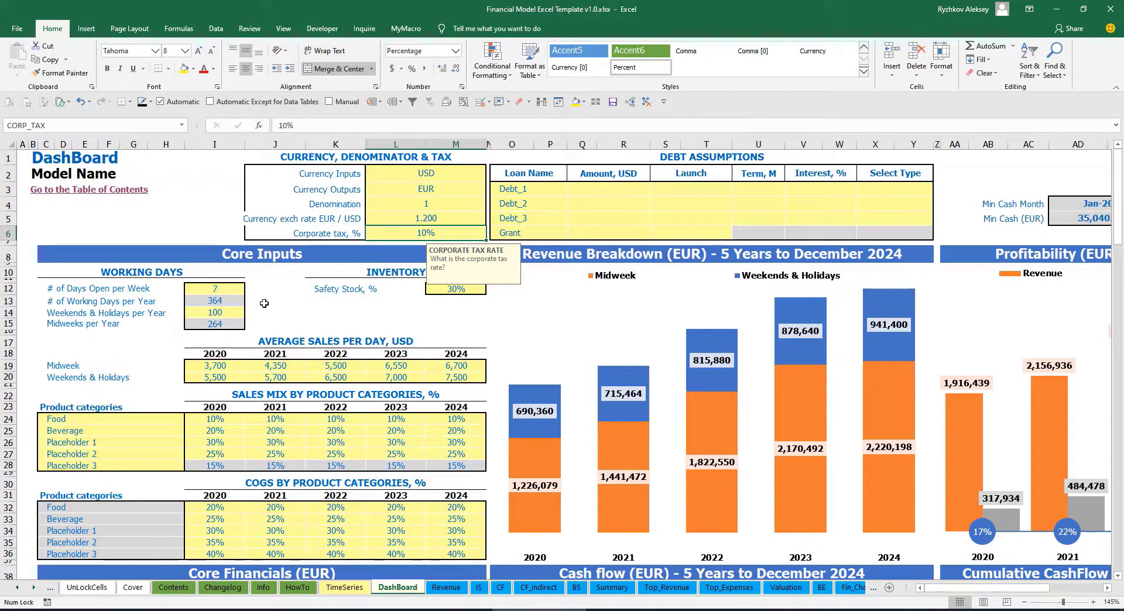
{"action": "type", "text": "15"}
{"action": "key", "text": "Return"}
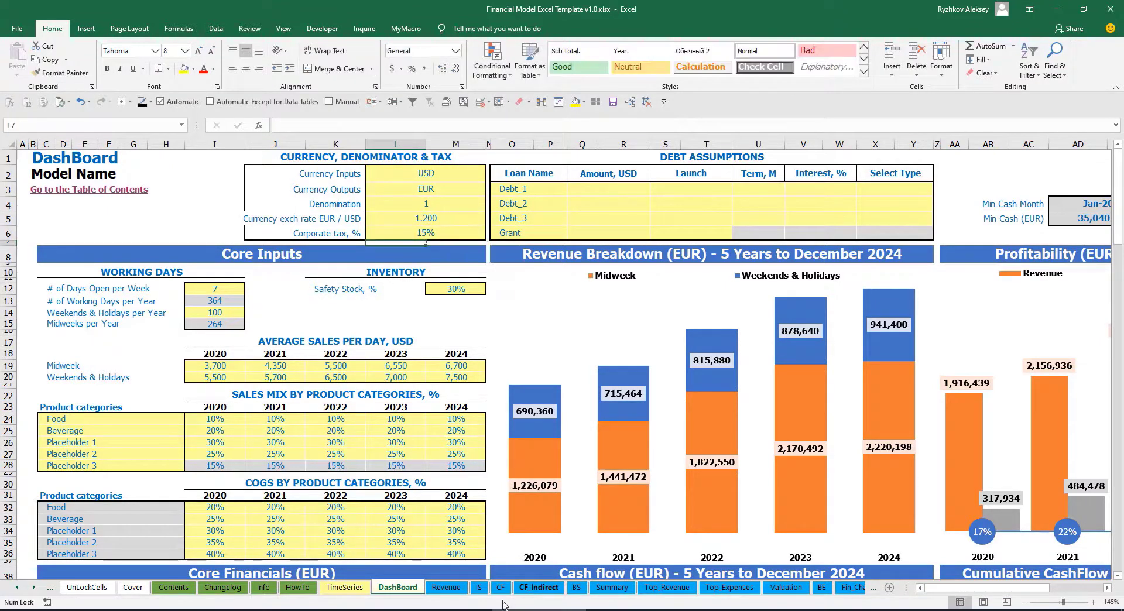
{"action": "left_click", "coordinate": [480, 588]}
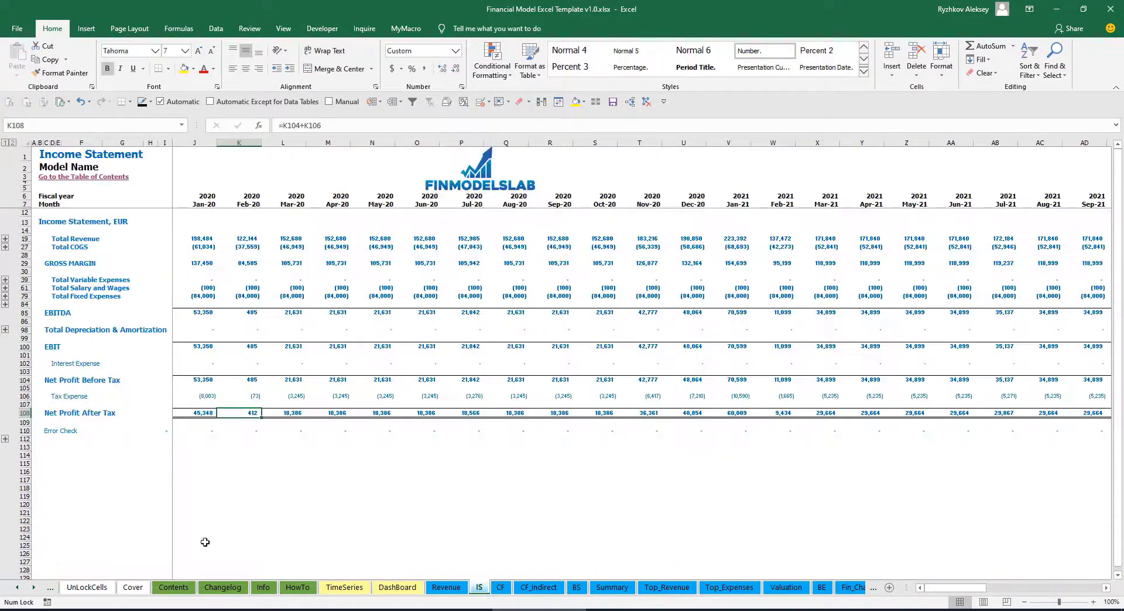
{"action": "left_click", "coordinate": [25, 398]}
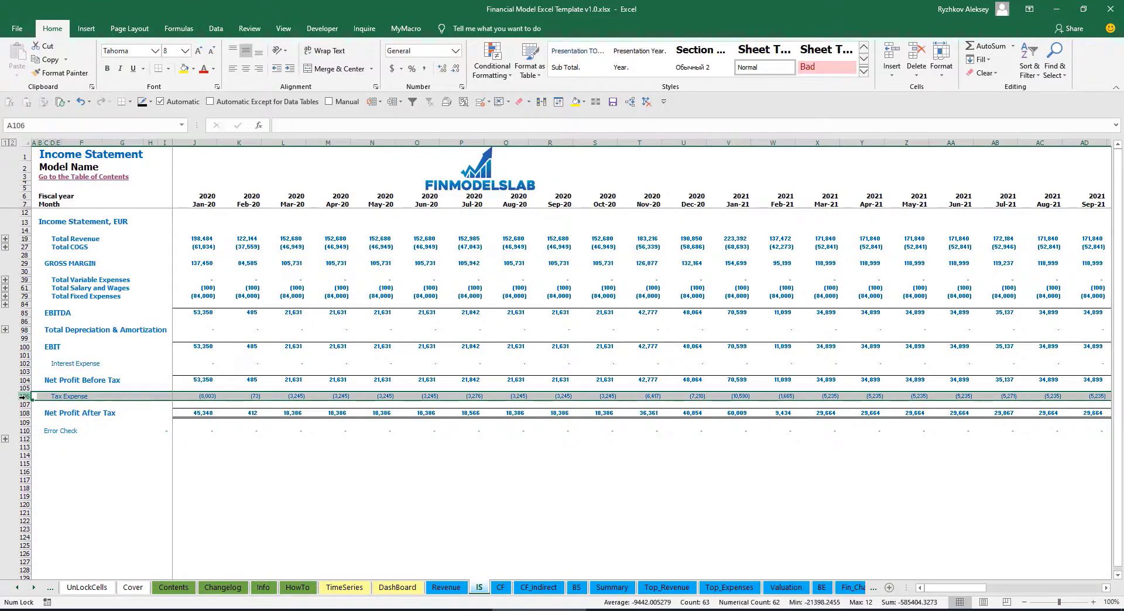